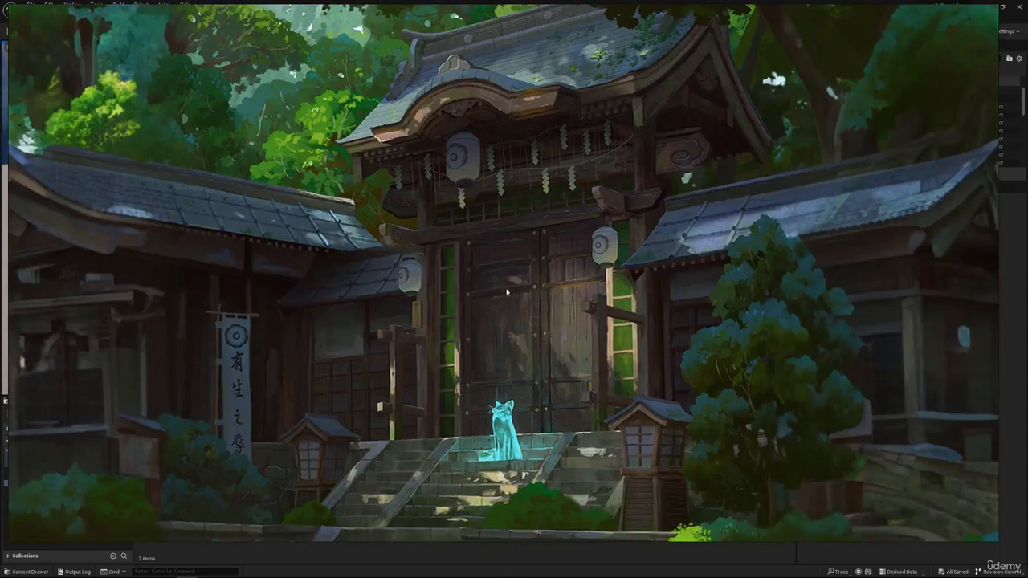
Examine the reference board's shrine paintings and temple photos for the gate, its doors, posts, roof and front stairs
mouse_move(453, 321)
middle_down()
mouse_move(454, 308)
mouse_move(676, 285)
mouse_move(779, 231)
mouse_move(826, 175)
middle_up()
scroll(475, 250, down, 6)
scroll(541, 320, up, 5)
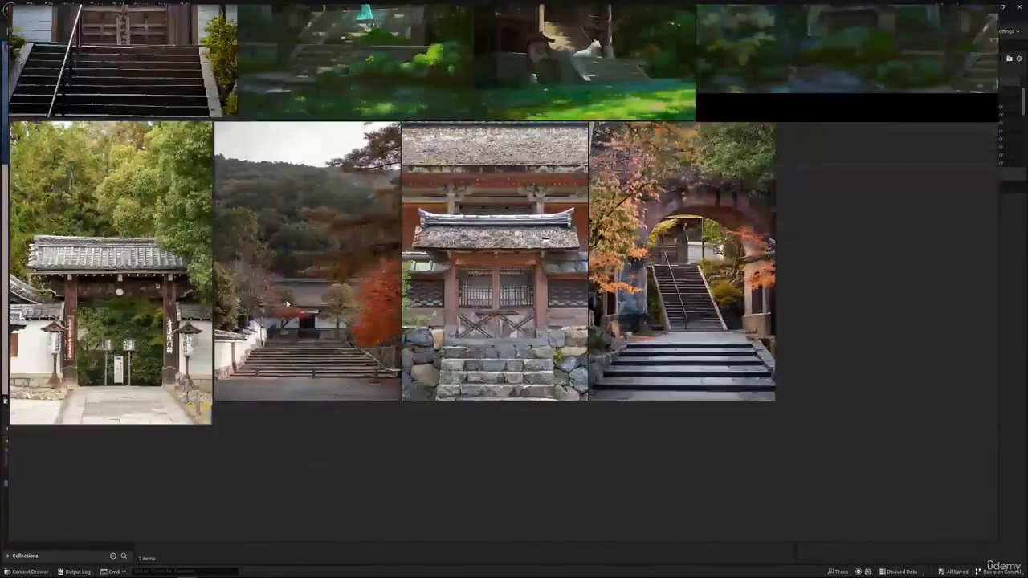
middle_drag(237, 301, 681, 477)
scroll(765, 237, up, 3)
middle_drag(450, 102, 377, 314)
scroll(376, 313, down, 2)
middle_drag(380, 215, 361, 281)
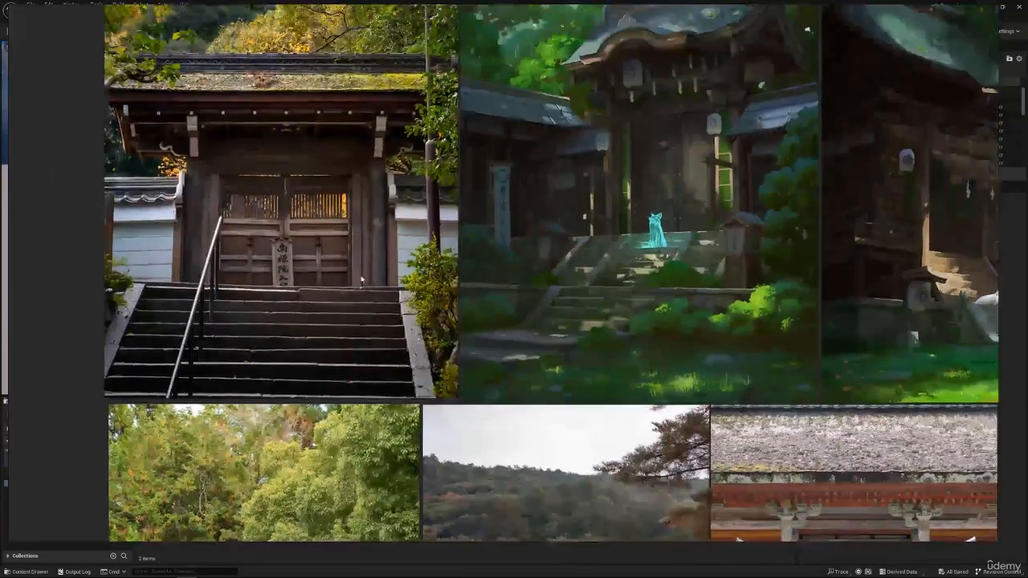
mouse_move(728, 144)
middle_down()
mouse_move(561, 245)
mouse_move(519, 229)
mouse_move(512, 255)
mouse_move(531, 260)
middle_up()
scroll(559, 249, up, 6)
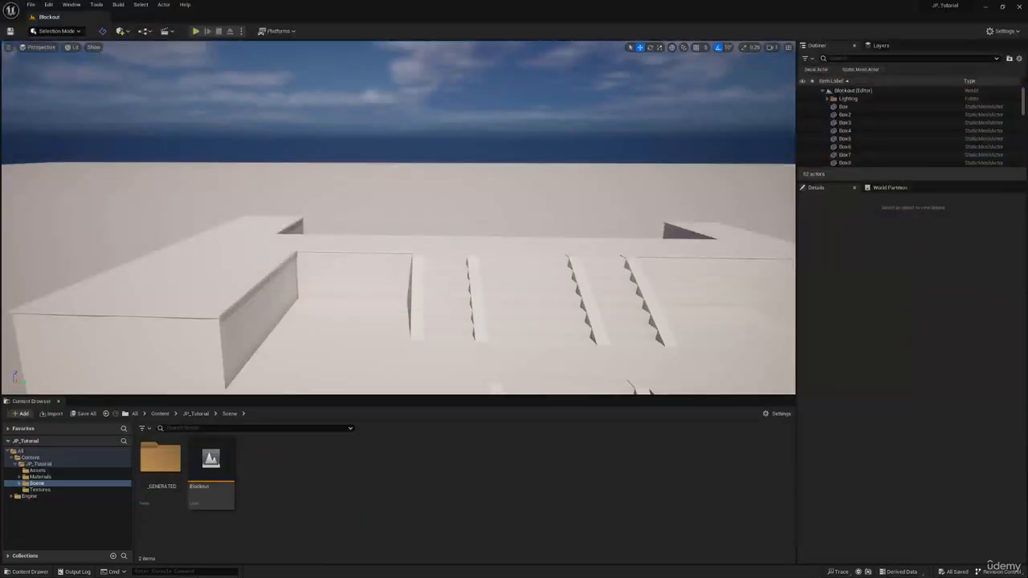
Go to the Blockout level in Unreal Editor and switch from Selection mode to Modeling mode
mouse_move(457, 197)
right_down()
mouse_move(465, 210)
mouse_move(457, 198)
right_up()
key(w)
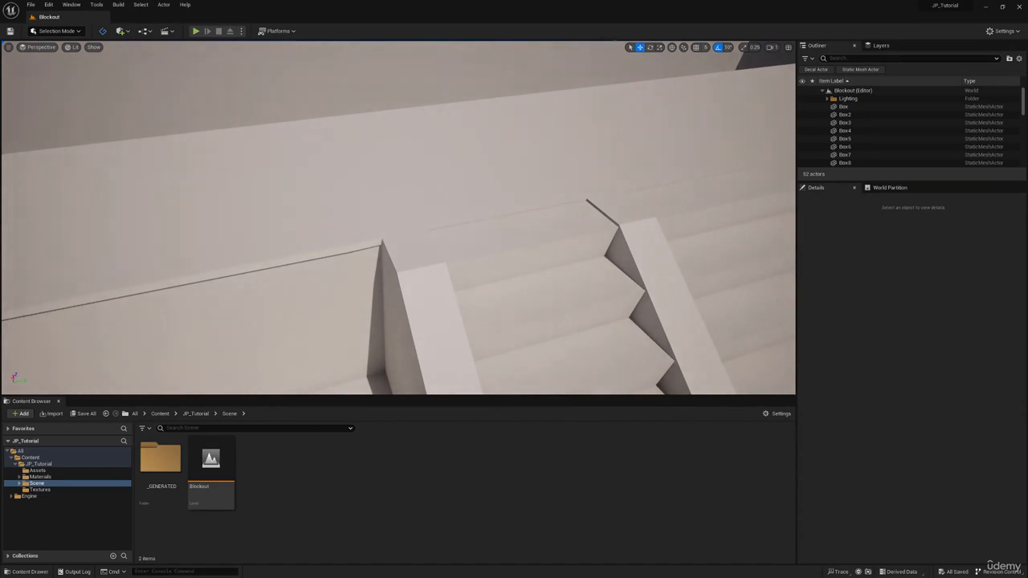
click(55, 31)
click(66, 78)
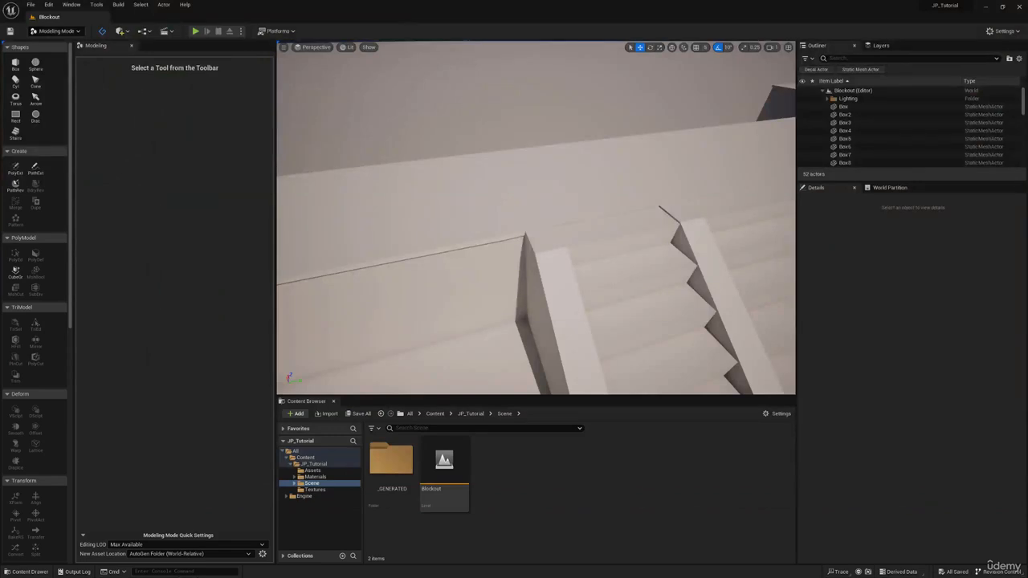
Duplicate the human scale figure and stand the copy on the platform above the stairs, at about X 626, Y -341, Z 362
right_drag(434, 265, 464, 278)
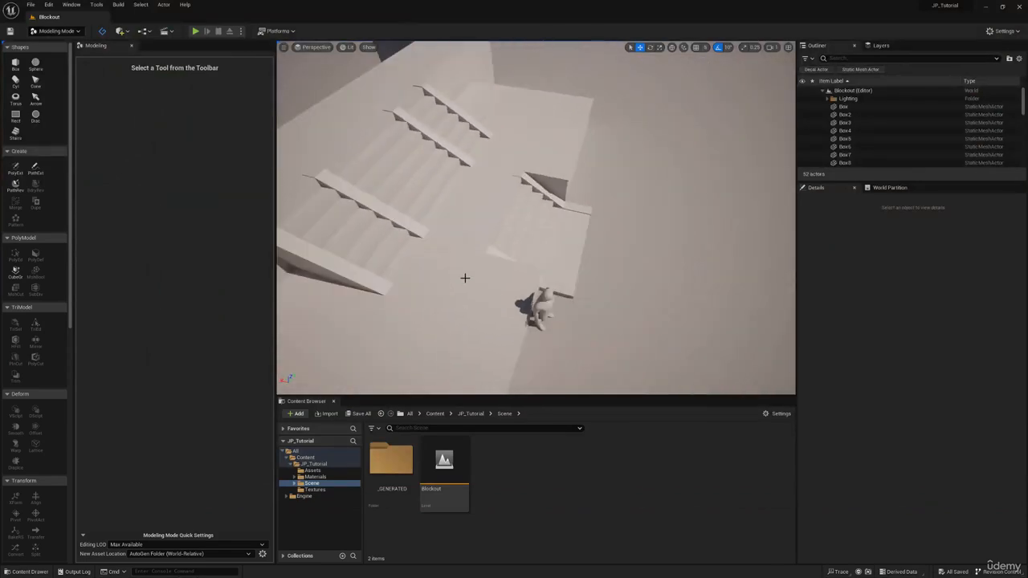
click(549, 306)
right_drag(550, 305, 531, 308)
alt+drag(544, 271, 378, 163)
right_drag(422, 210, 422, 201)
drag(460, 234, 470, 185)
right_drag(470, 185, 458, 170)
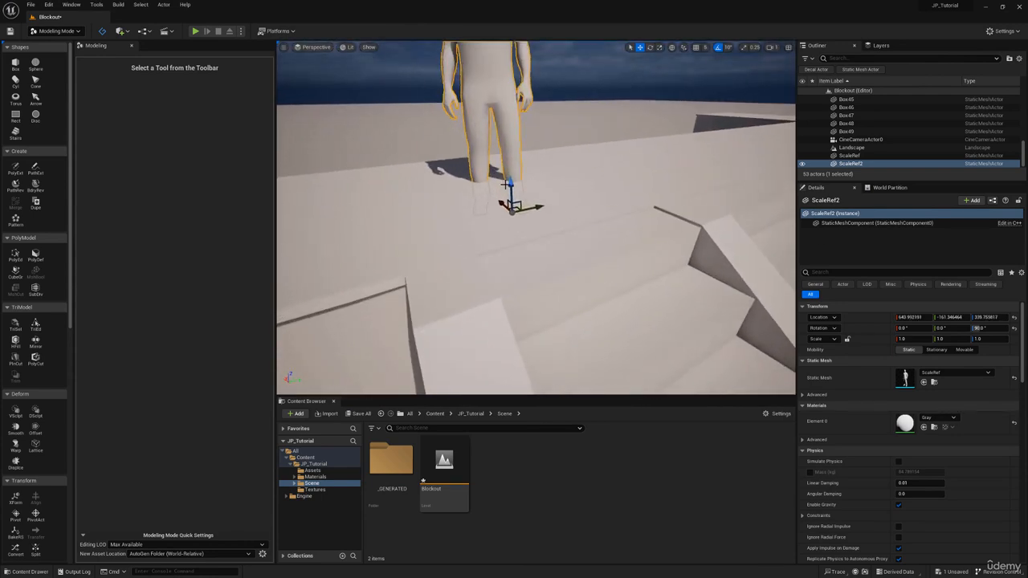
drag(510, 188, 508, 165)
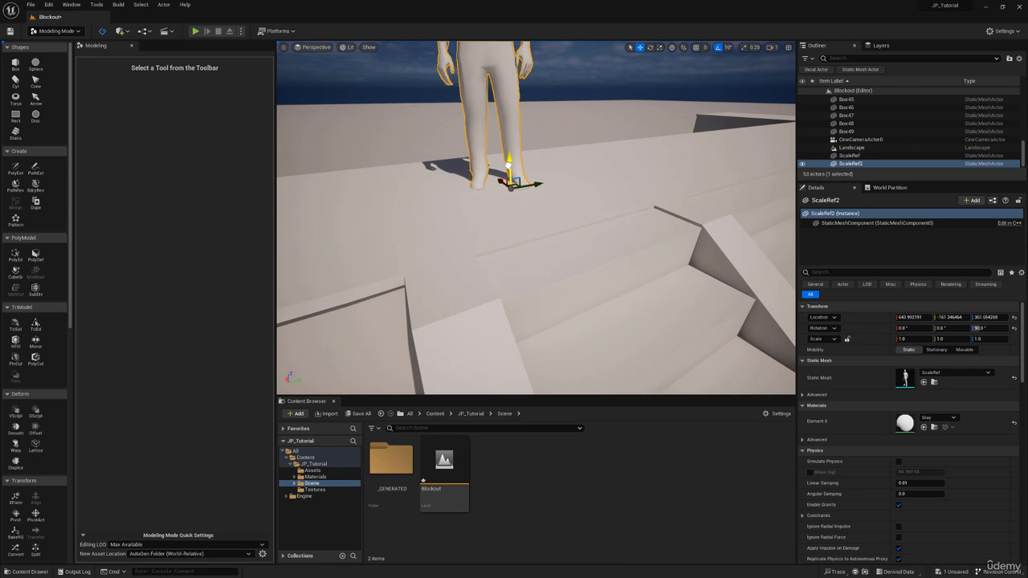
right_drag(528, 217, 530, 223)
drag(526, 237, 454, 226)
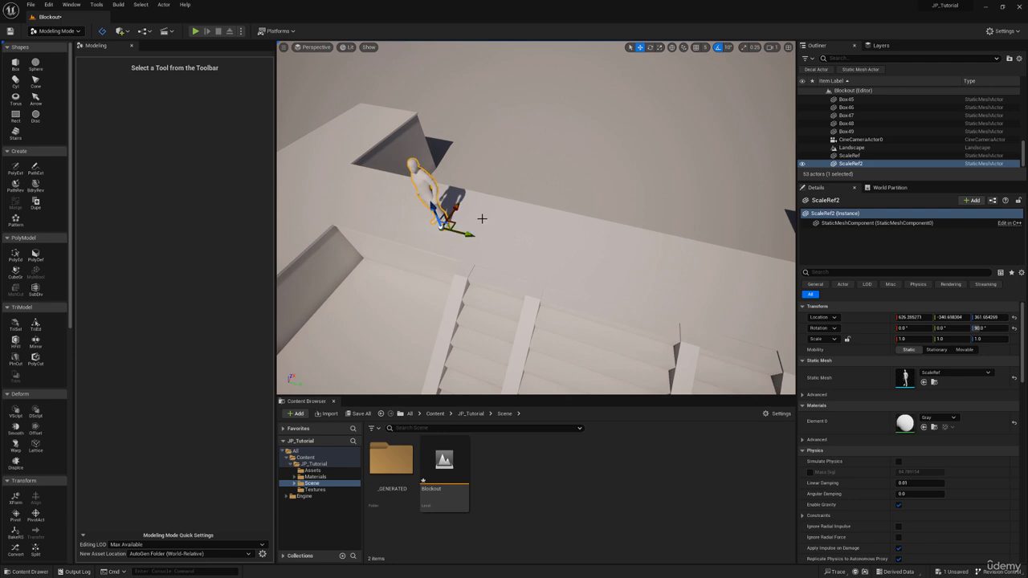
Widen the modeling tool palette so the tools are laid out four per row
right_drag(482, 218, 527, 193)
scroll(539, 212, down, 3)
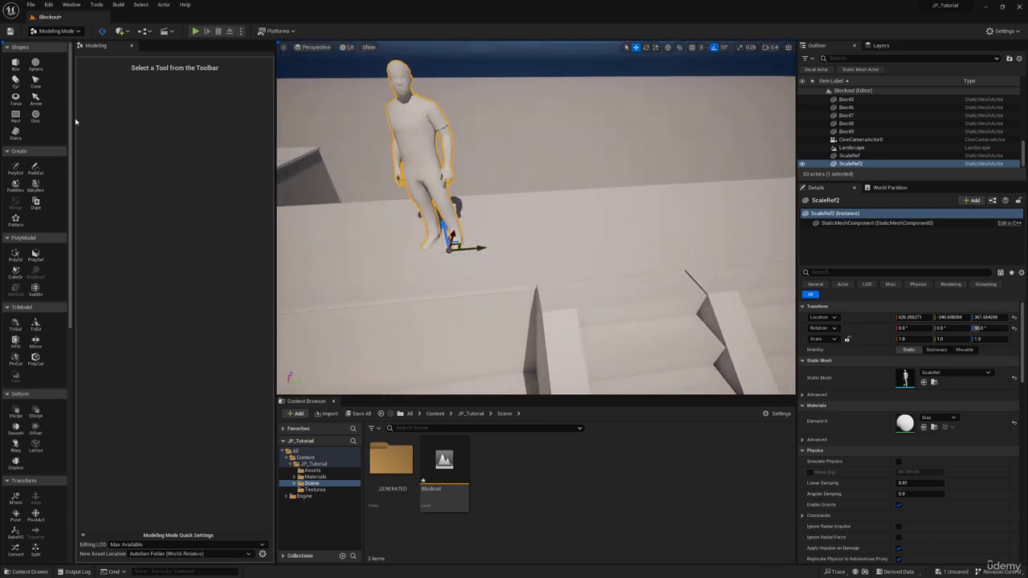
drag(76, 121, 105, 122)
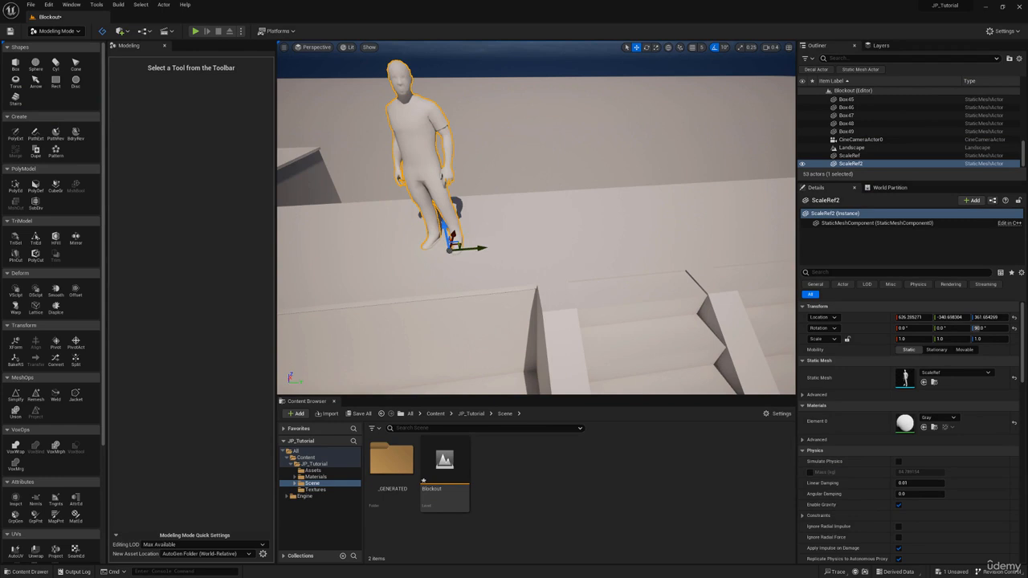
Duplicate the platform's scale figure straight up so the copy stands on its head, at about Z 537
right_drag(498, 298, 482, 238)
alt+drag(489, 287, 480, 152)
key(s)
right_drag(479, 152, 480, 177)
key(w)
Start a new box shape beside the stacked figures and set its width to 40
click(16, 64)
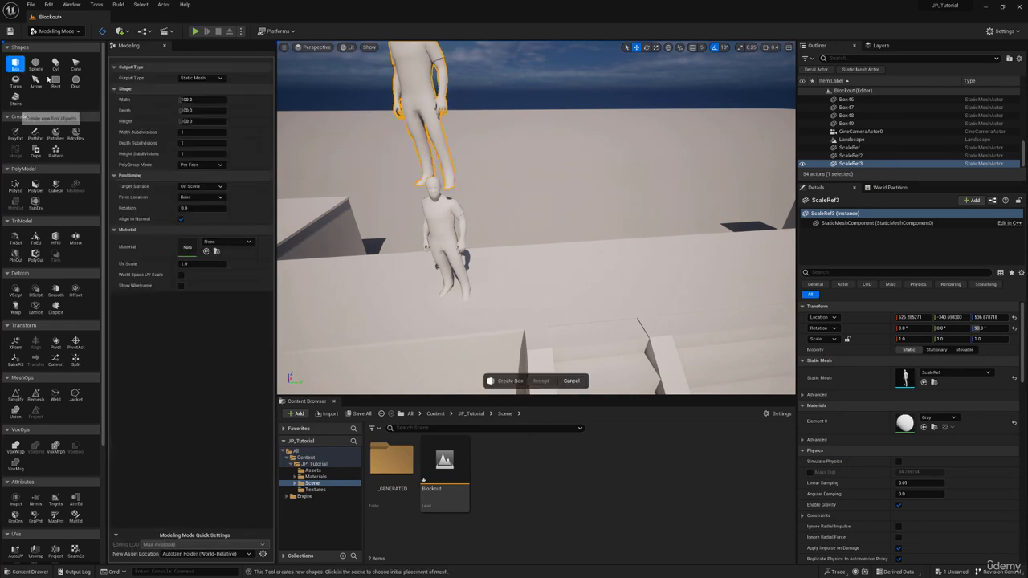
right_drag(536, 295, 546, 307)
key(w)
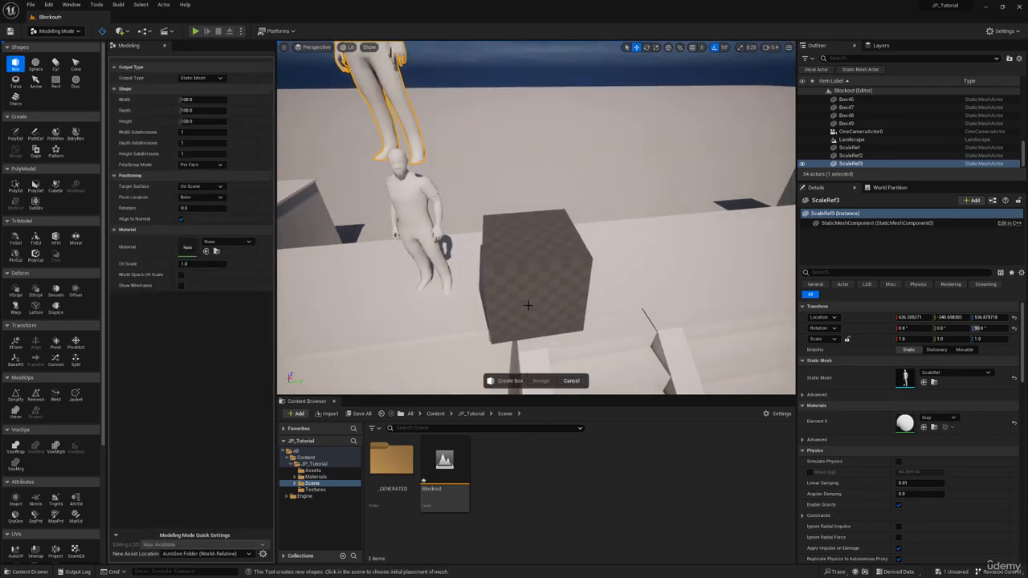
click(213, 100)
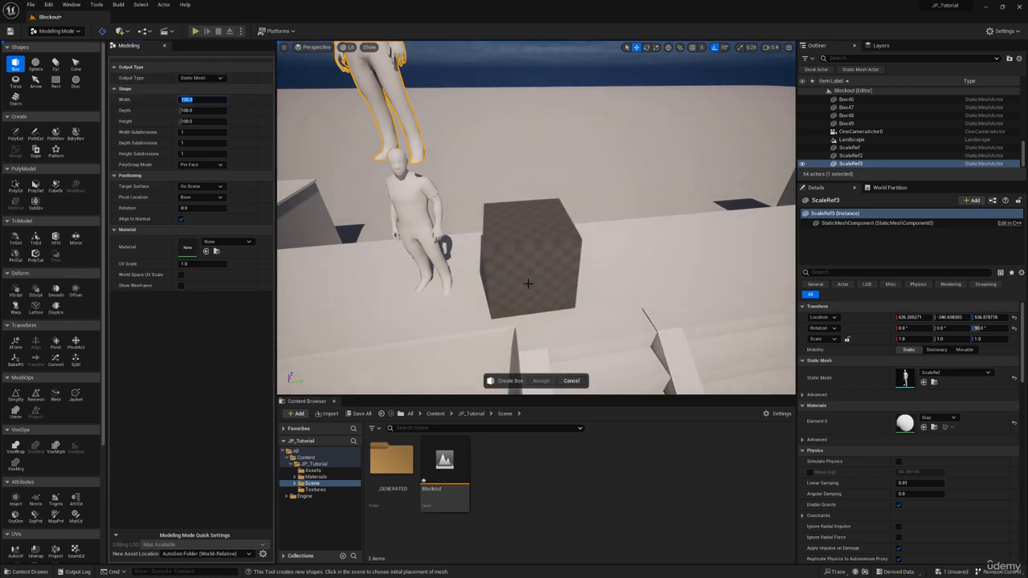
text(25)
key(Return)
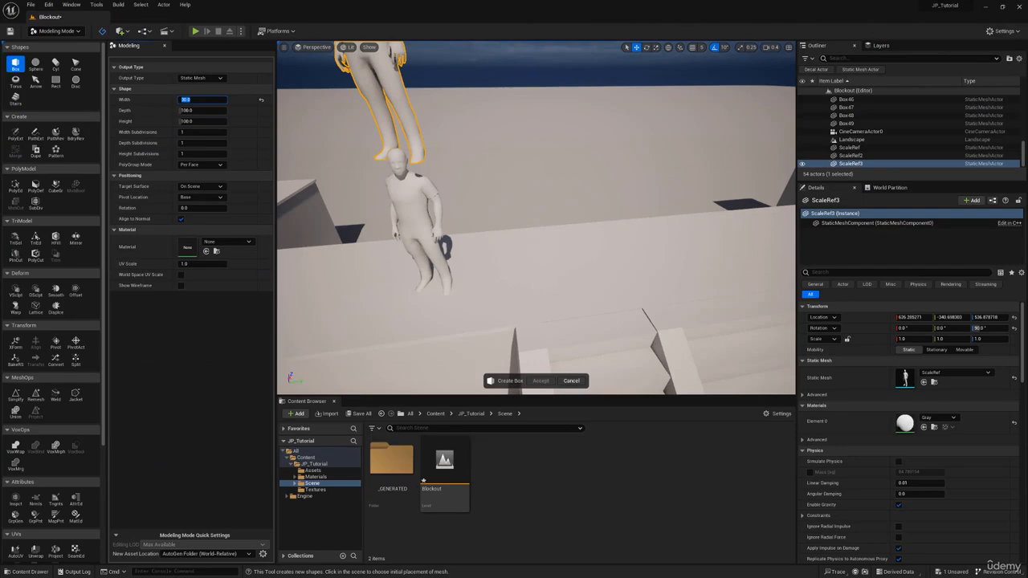
right_drag(486, 200, 463, 218)
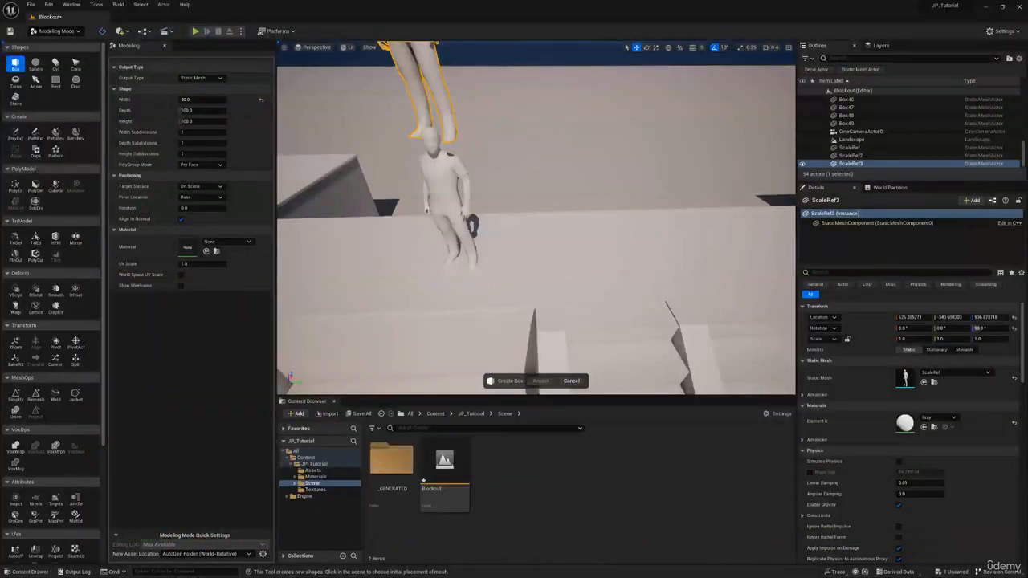
right_drag(556, 277, 573, 294)
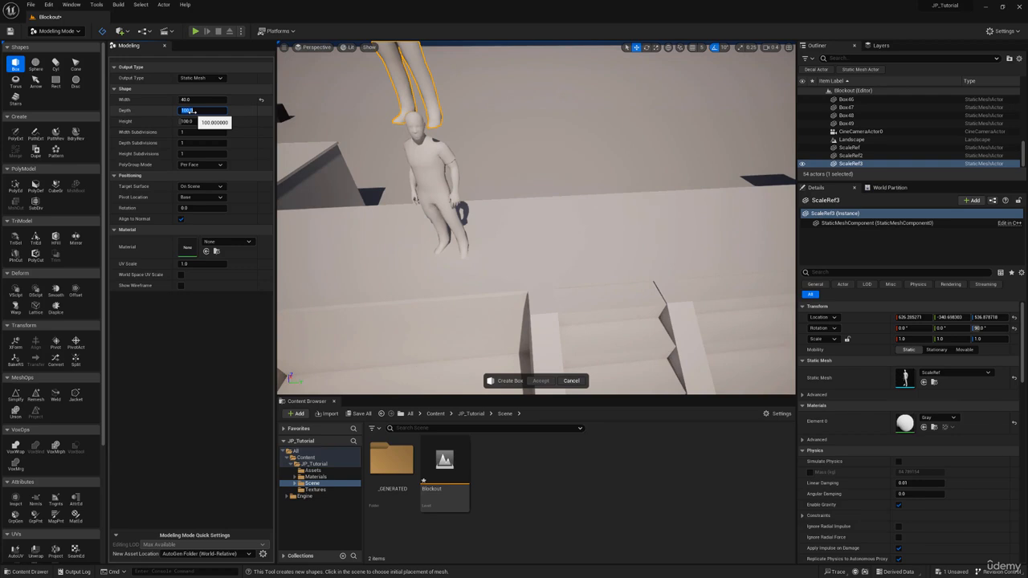
Set the new box's depth to 50
key(d)
right_drag(496, 240, 361, 241)
key(d)
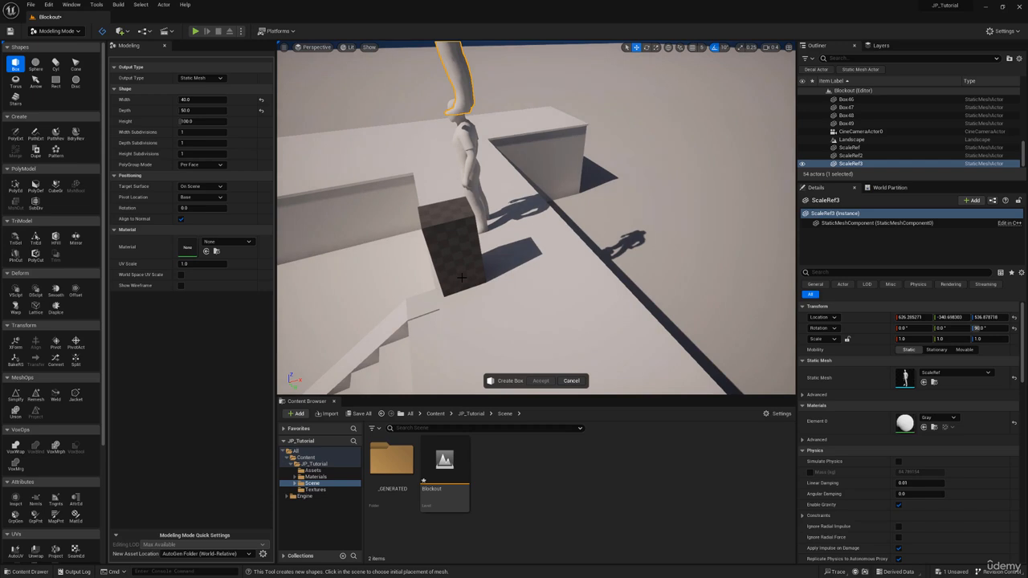
key(a)
right_drag(508, 261, 674, 233)
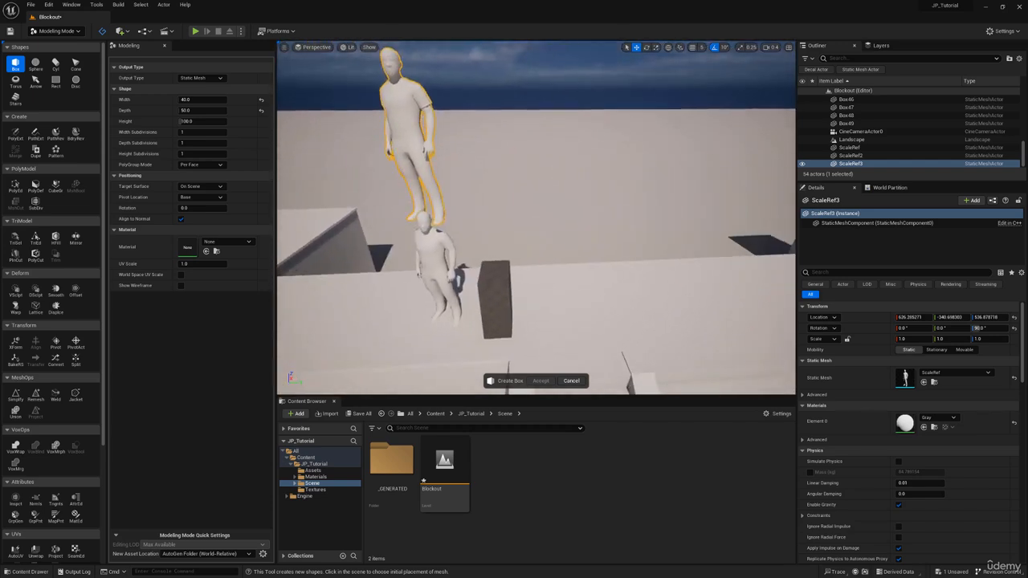
Set the box's height to 450 and create it as a pillar on the upper platform beside the stacked figures
click(205, 120)
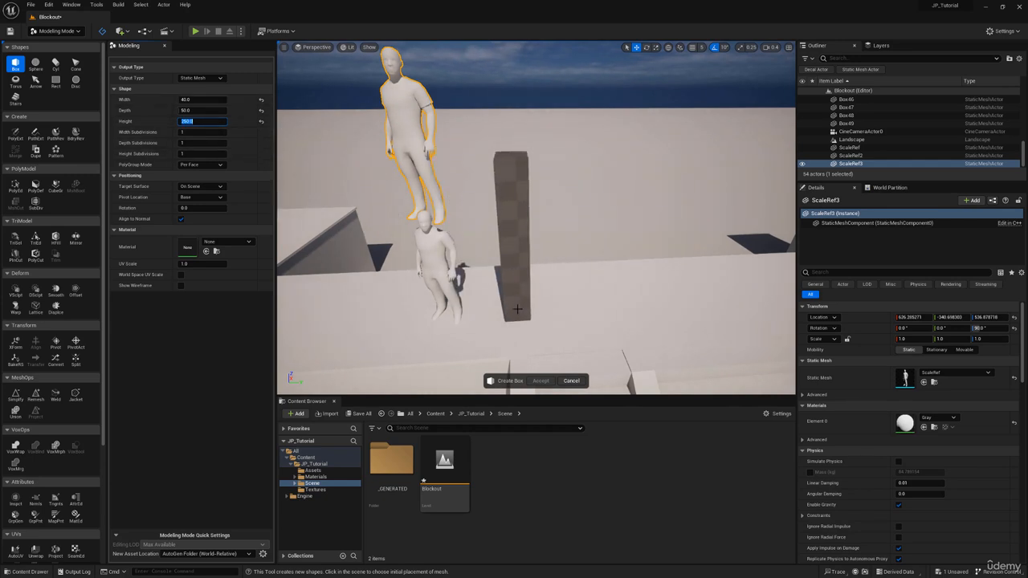
text(450)
key(Return)
right_drag(514, 311, 554, 318)
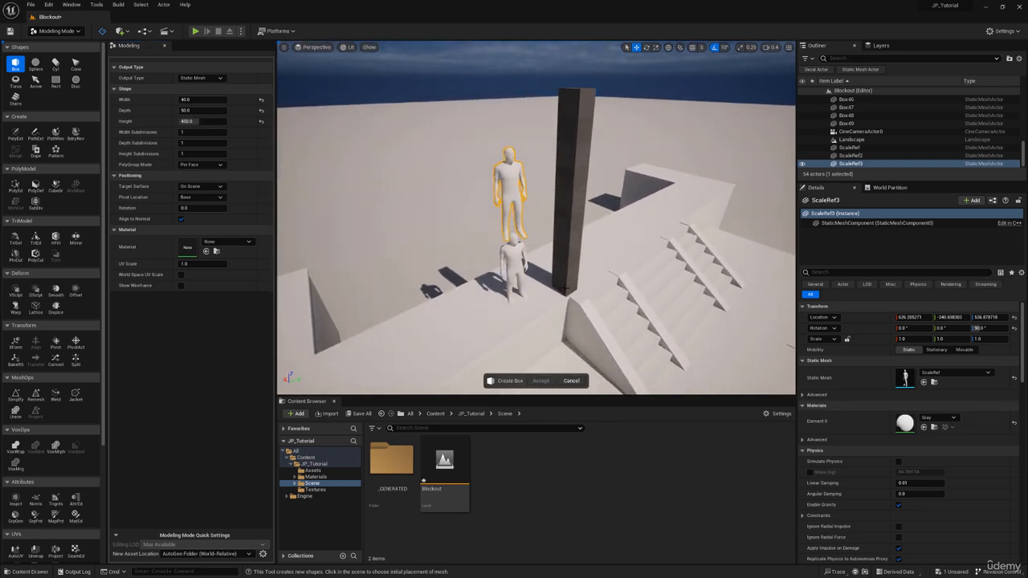
click(566, 290)
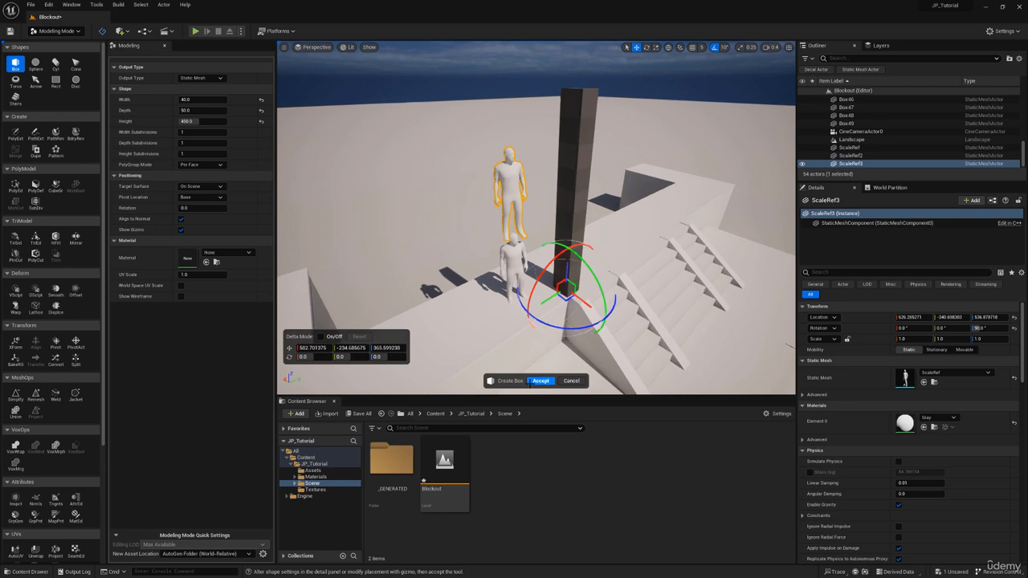
click(539, 381)
Move the pillar slightly sideways and farther back on the platform, to about X 736, Y -237
right_drag(567, 278, 558, 286)
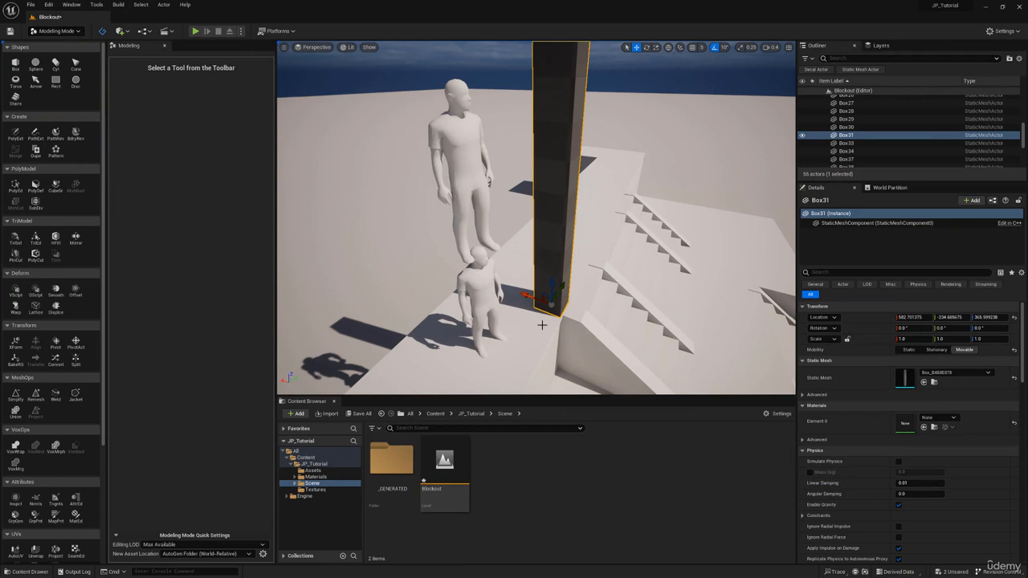
mouse_move(541, 255)
right_down()
mouse_move(530, 263)
mouse_move(541, 255)
right_up()
drag(546, 248, 540, 247)
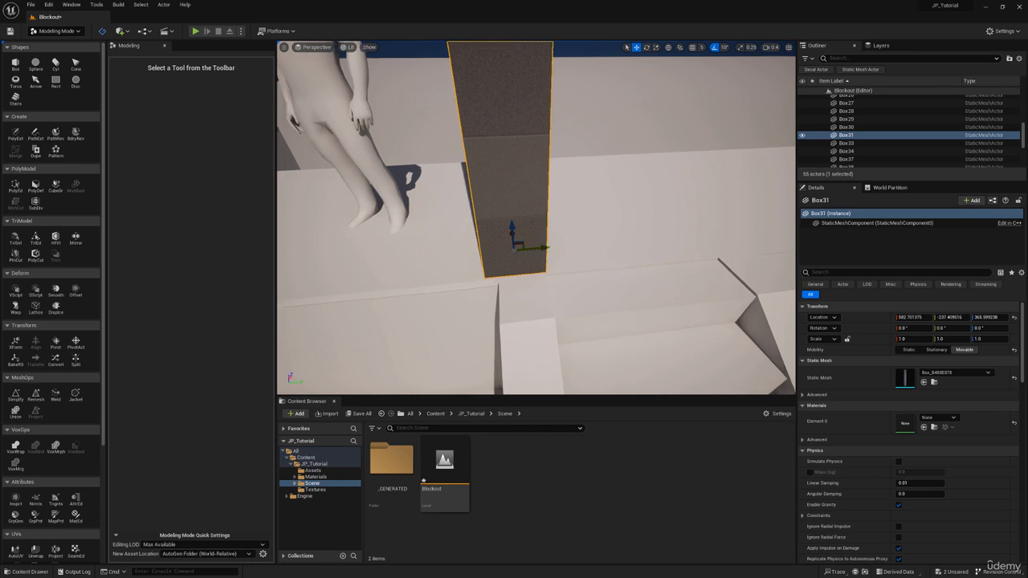
right_drag(540, 247, 526, 227)
drag(508, 239, 663, 220)
right_drag(568, 221, 666, 170)
key(s)
scroll(643, 181, up, 2)
key(q)
key(w)
key(d)
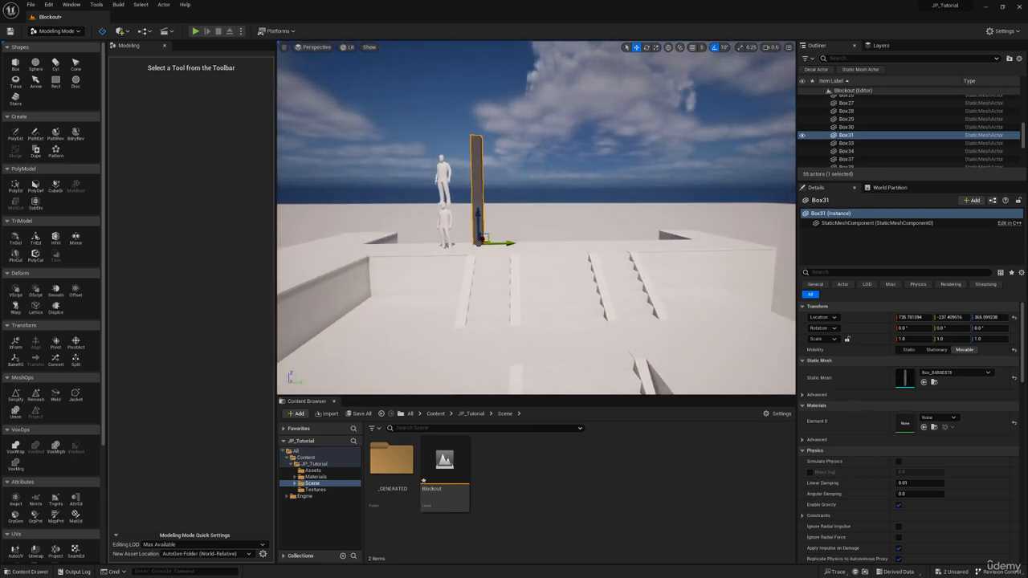
key(e)
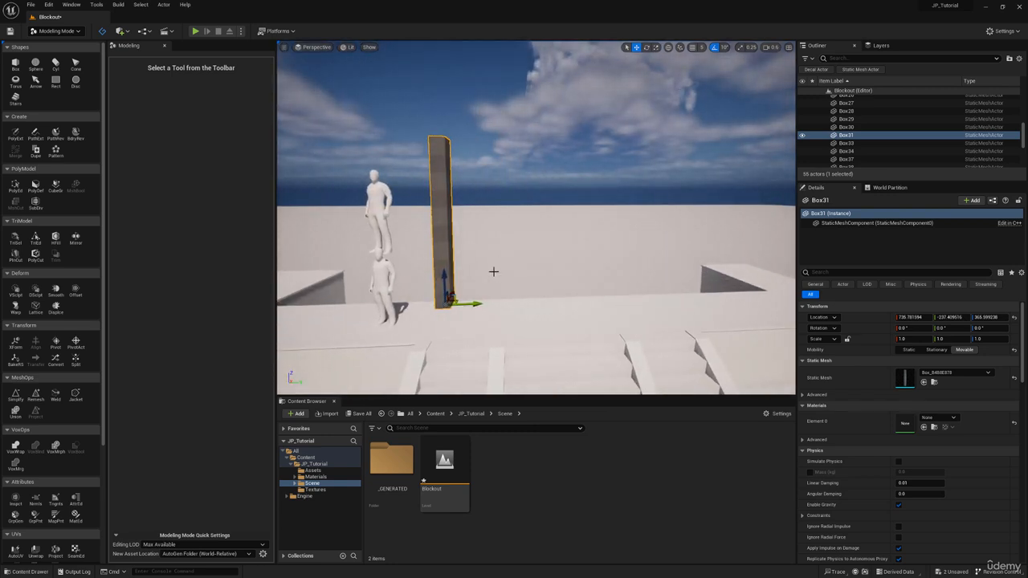
Try a copy of the pillar on the opposite side of the stairs at about Y 396, and delete it
right_drag(493, 272, 490, 281)
alt+drag(488, 294, 676, 283)
key(s)
right_drag(495, 250, 498, 256)
key(w)
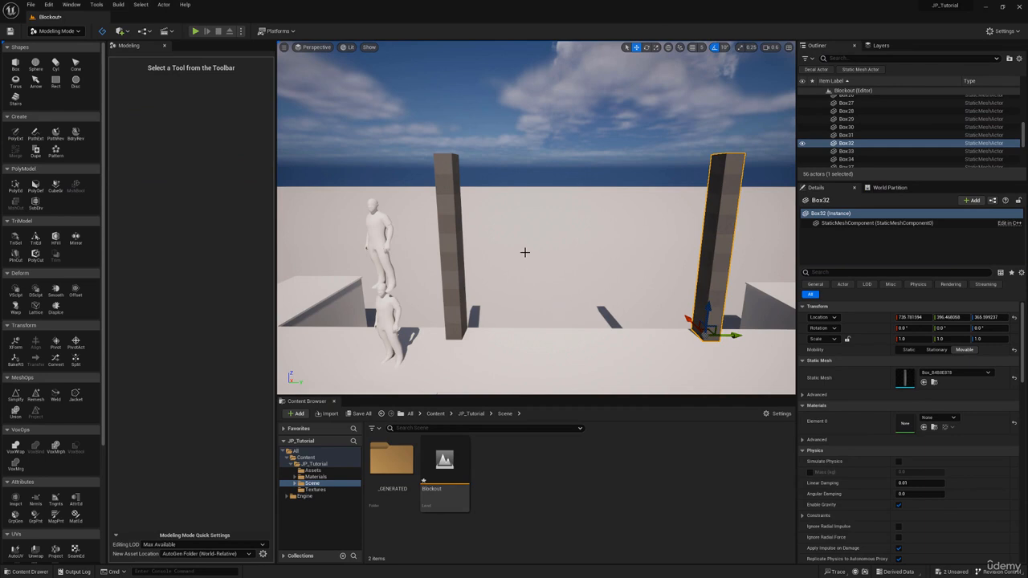
key(a)
right_drag(525, 252, 509, 217)
key(Delete)
Start another box with a width of 40 and a depth of 10 next to the remaining pillar
click(534, 243)
key(s)
key(w)
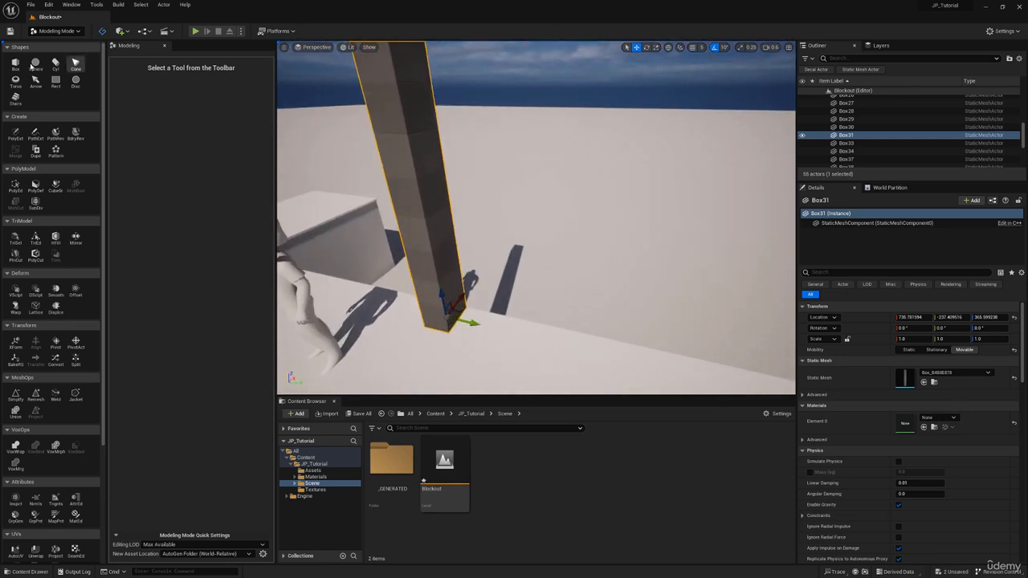
click(16, 64)
right_drag(575, 237, 485, 267)
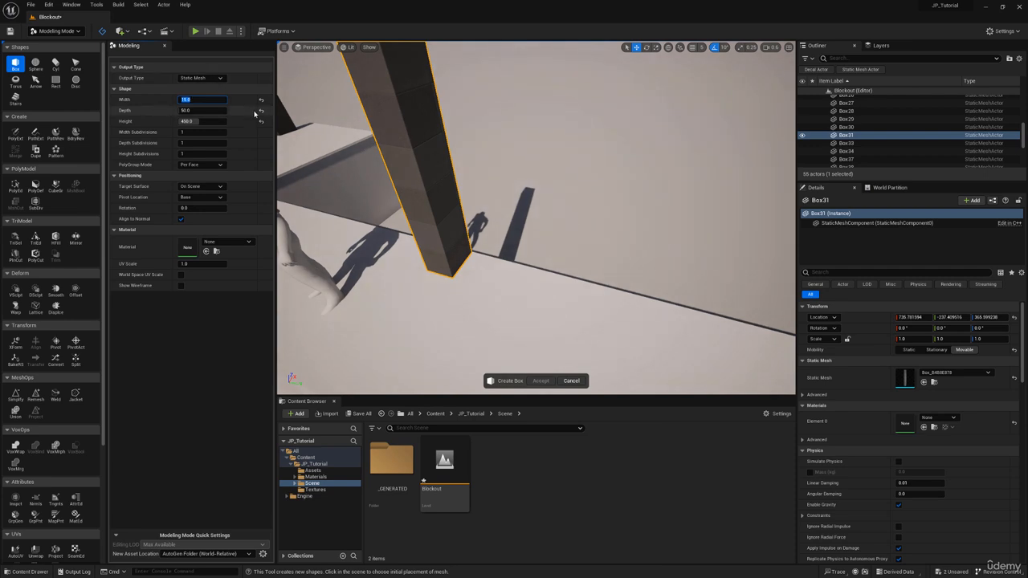
text(40)
click(204, 110)
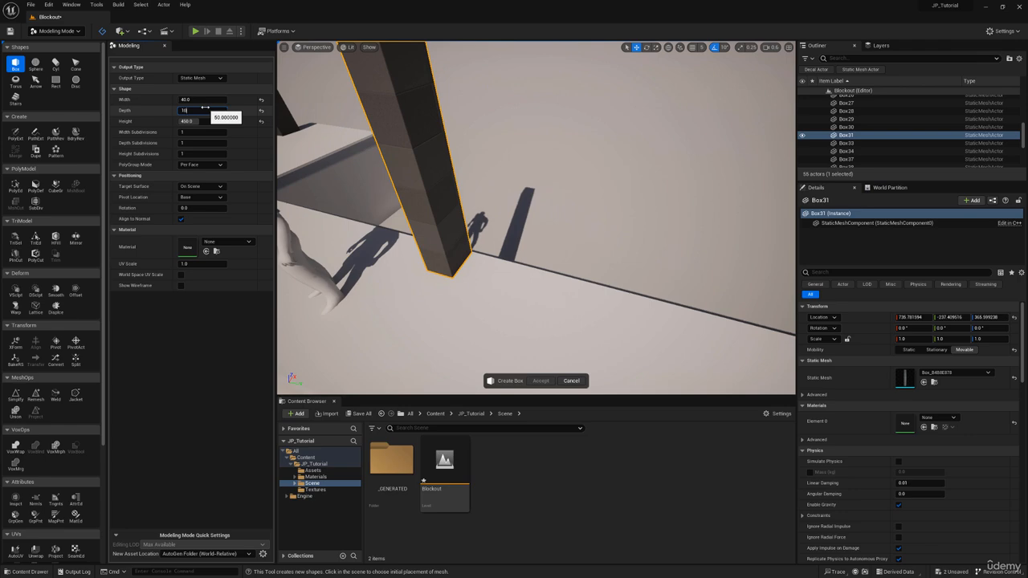
text(10)
key(Return)
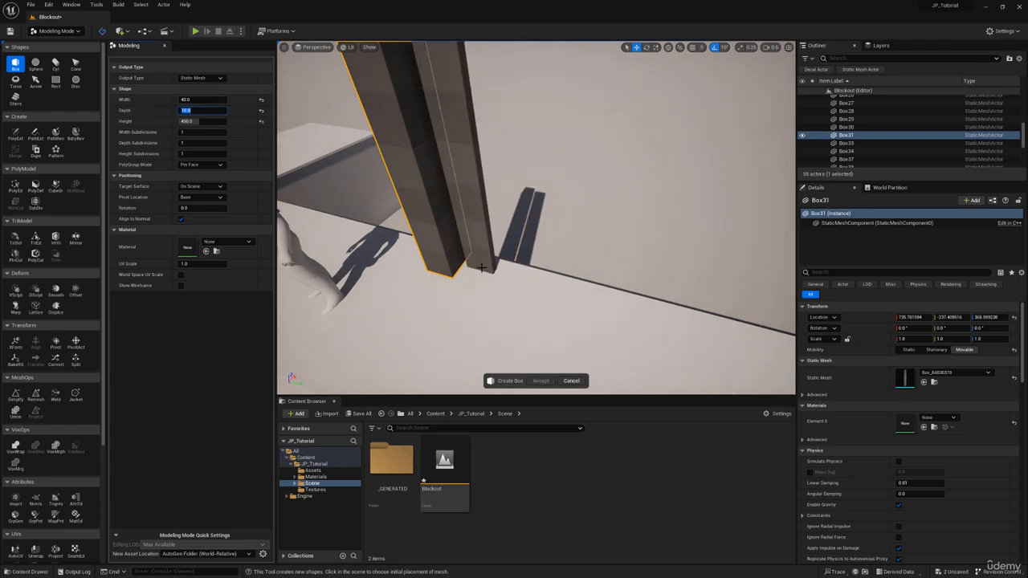
Set the thin box's width to 60 and place it against the pillar's inner side
right_drag(482, 267, 504, 268)
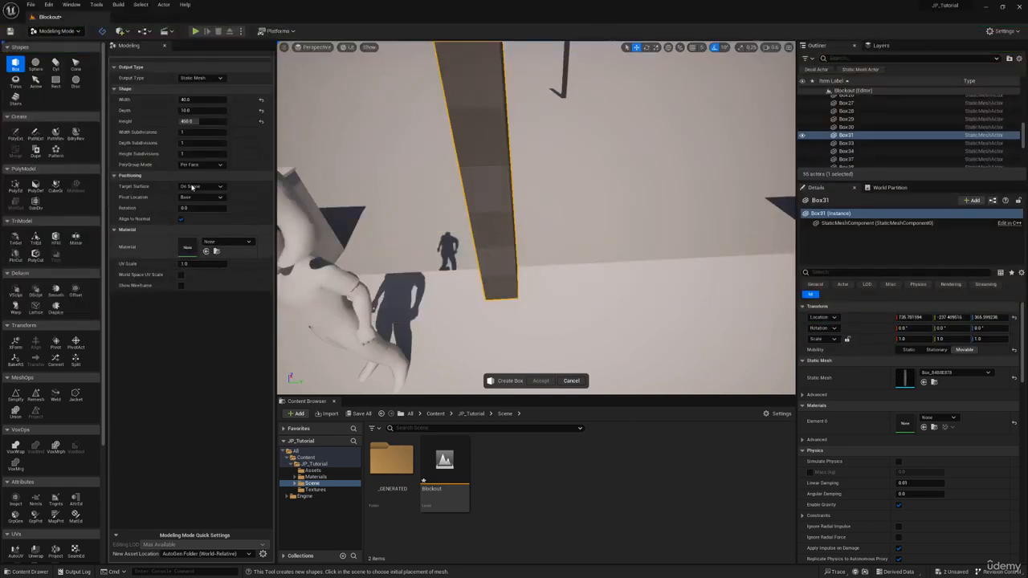
click(204, 100)
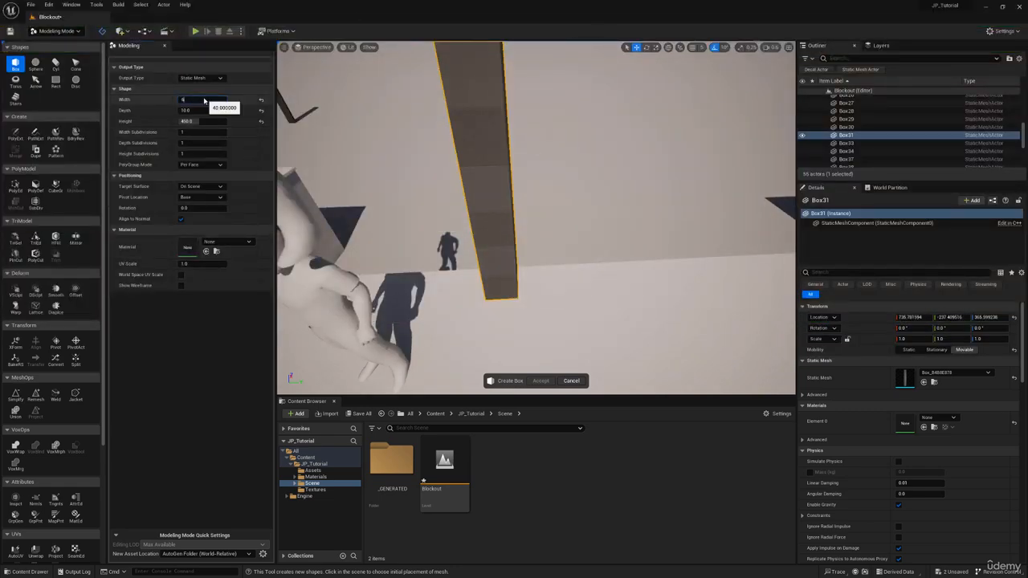
click(542, 288)
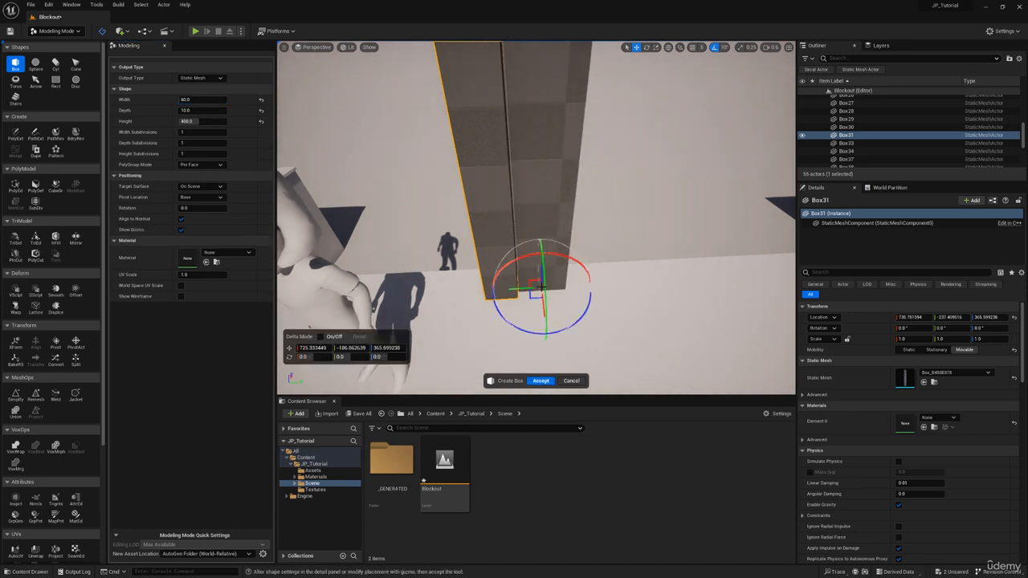
Discard the unfinished 60-wide box beside the pillar
right_drag(573, 248, 558, 229)
key(s)
key(w)
key(w)
key(w)
key(Delete)
right_drag(567, 369, 568, 384)
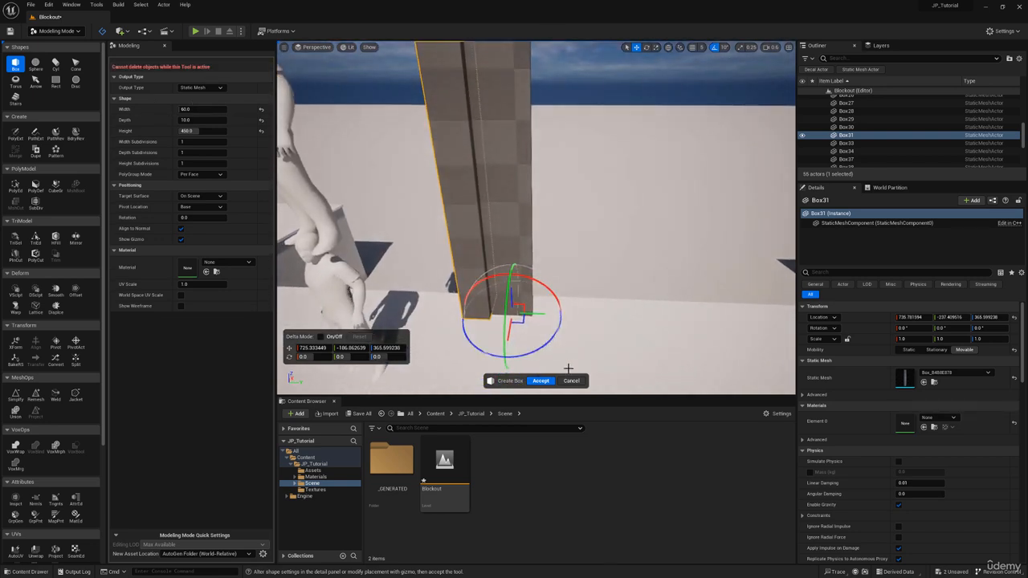
click(571, 382)
Create a box with a width of 55 and a depth of 10 against the pillar's inner side
click(15, 62)
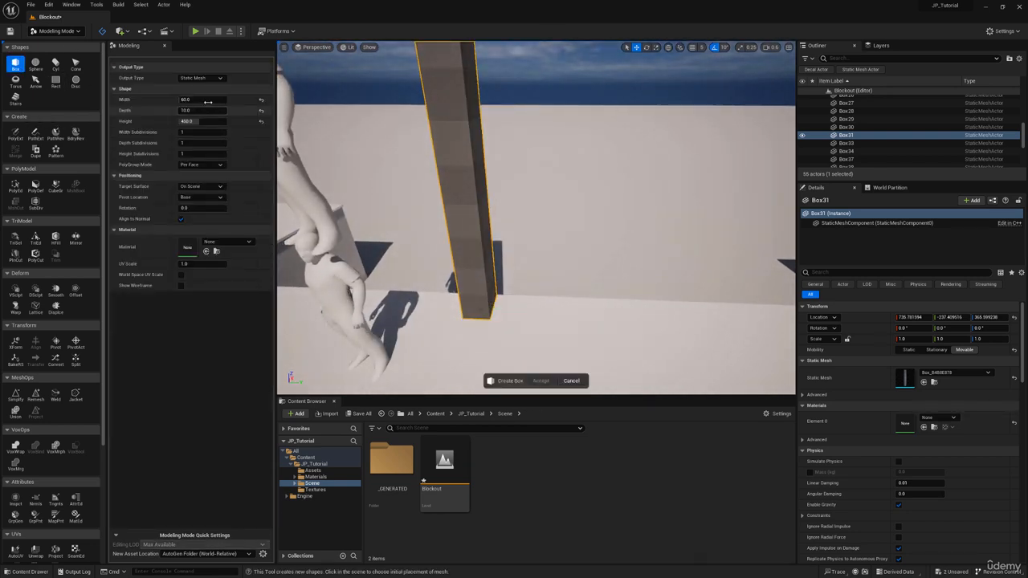
click(208, 99)
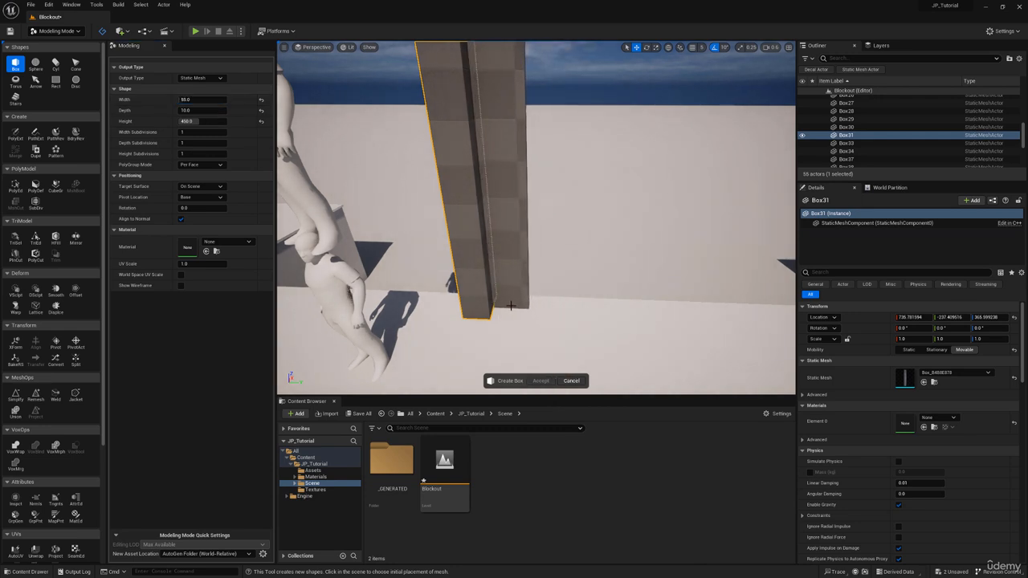
click(511, 306)
click(541, 381)
Shift the thin box slightly to about X 736 so it lines up with the middle of the pillar
right_drag(540, 380, 514, 321)
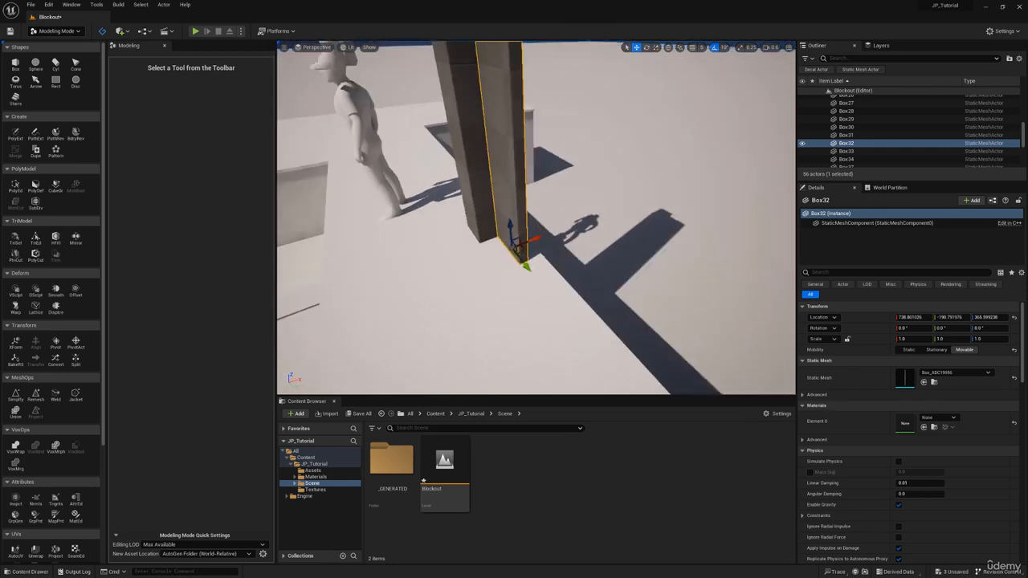
right_drag(526, 242, 445, 237)
drag(529, 242, 526, 243)
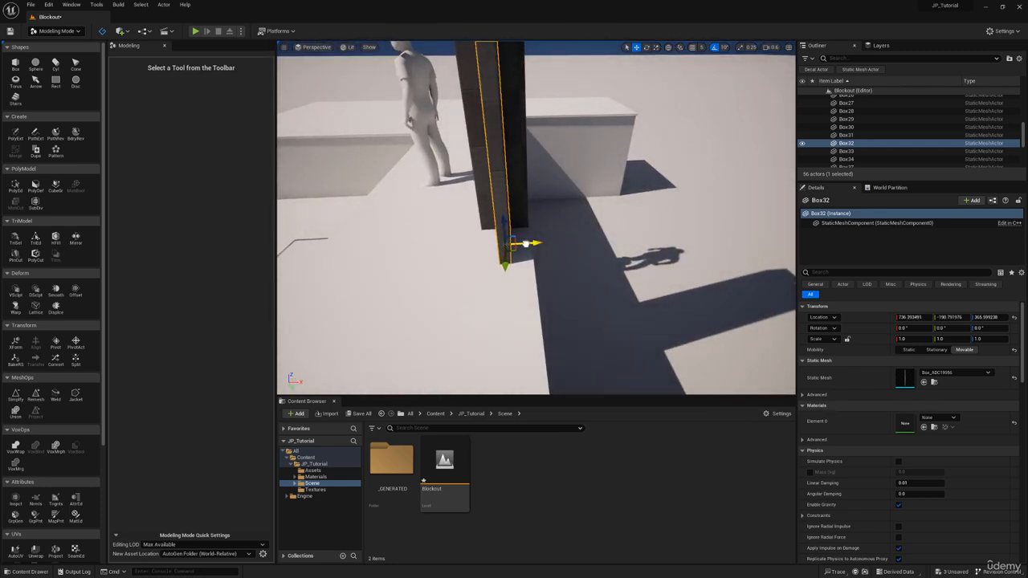
right_drag(521, 240, 503, 122)
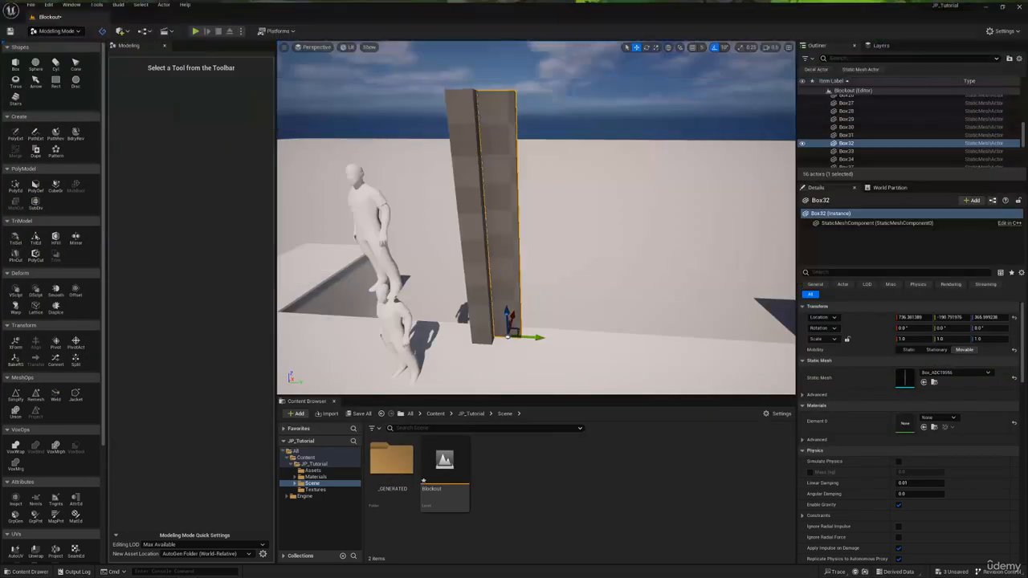
Insert seven evenly spaced horizontal edge loops across the thin box in PolyGroup Edit
click(15, 186)
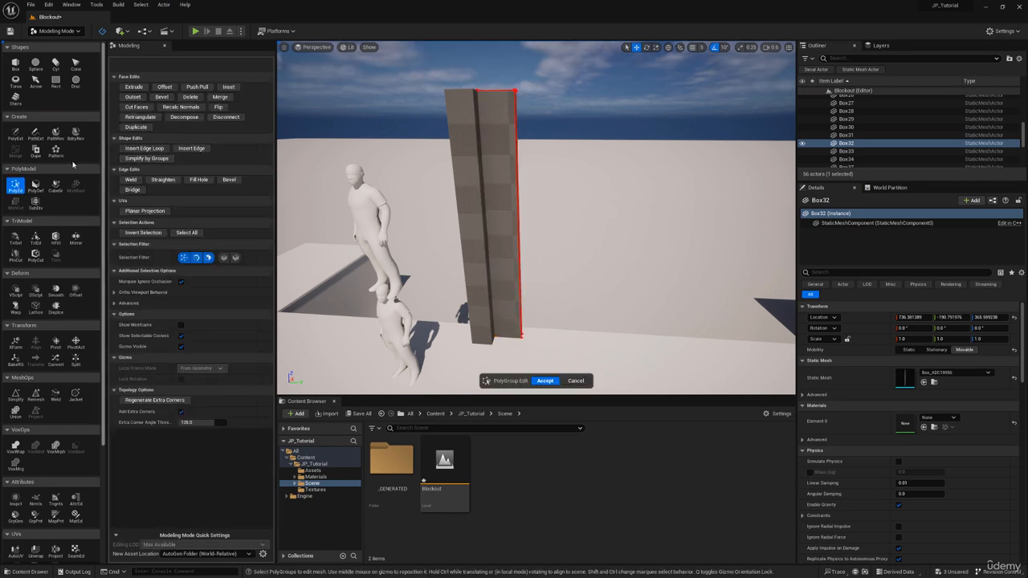
click(144, 149)
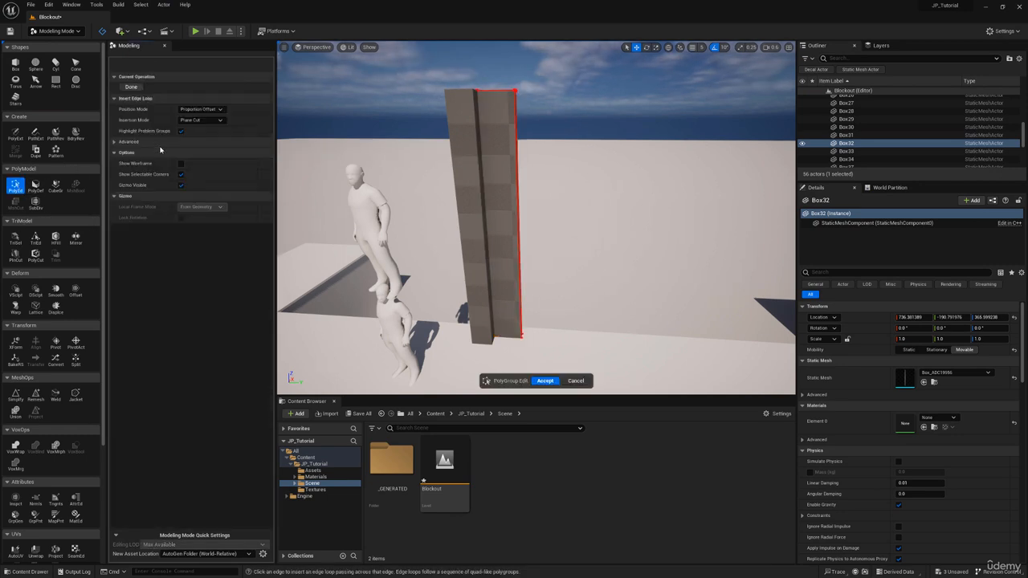
click(201, 109)
click(195, 117)
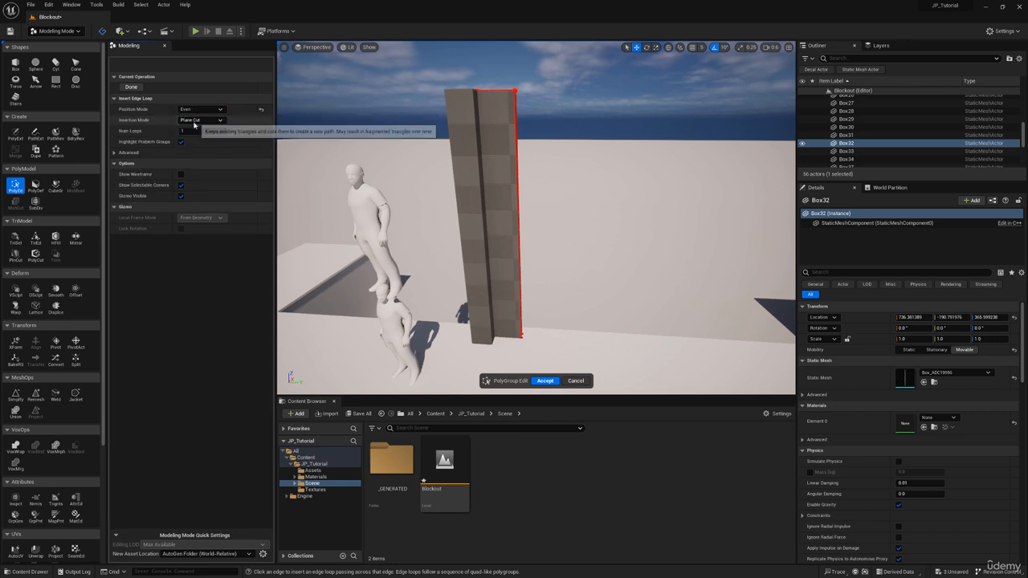
text(8)
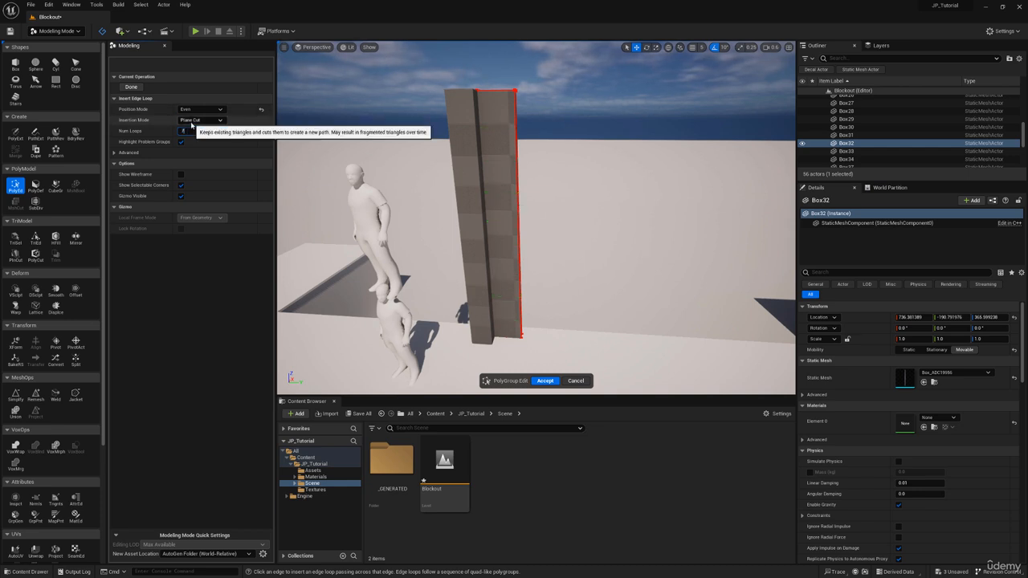
click(192, 130)
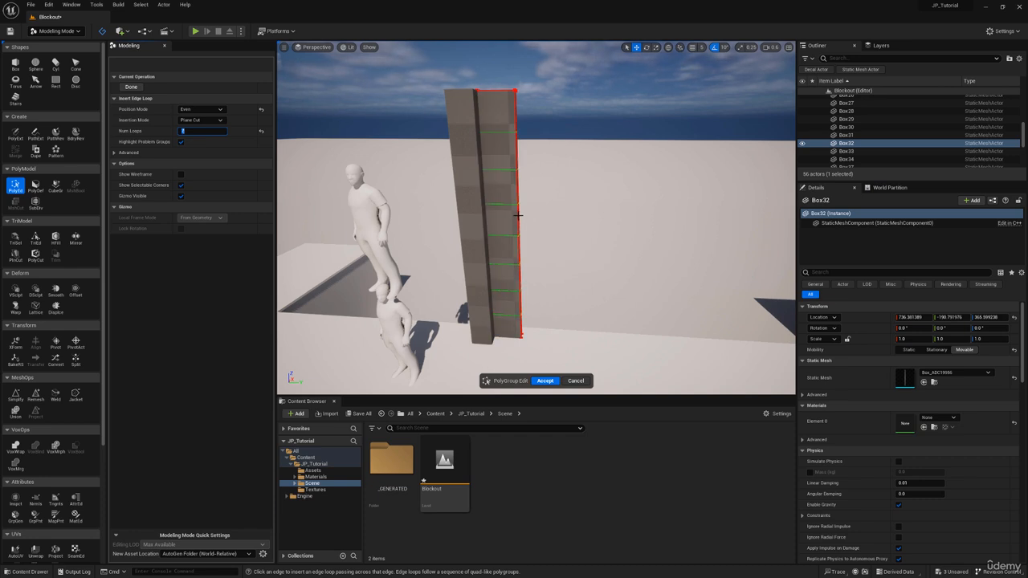
click(518, 215)
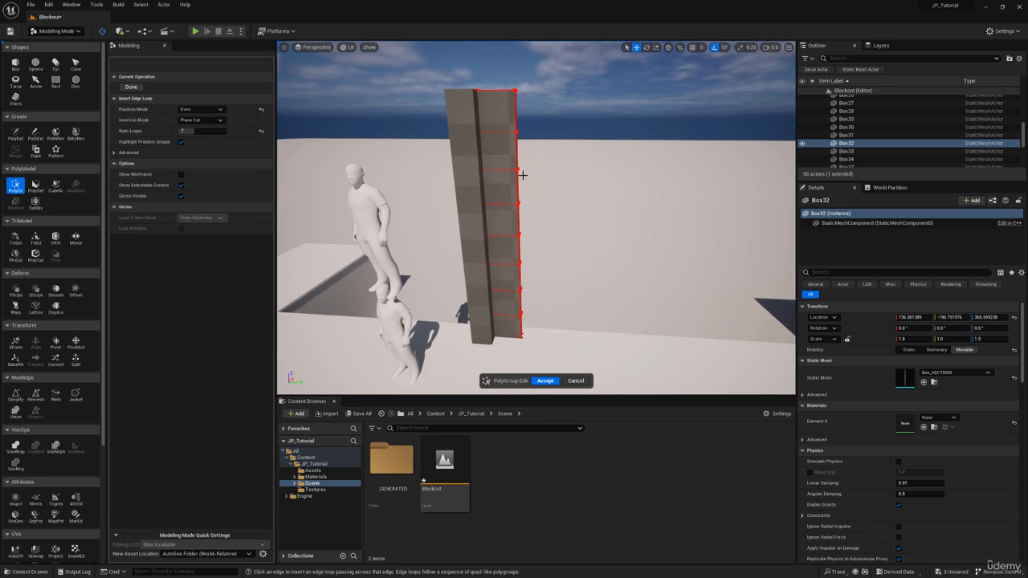
key(w)
right_drag(522, 174, 514, 140)
key(e)
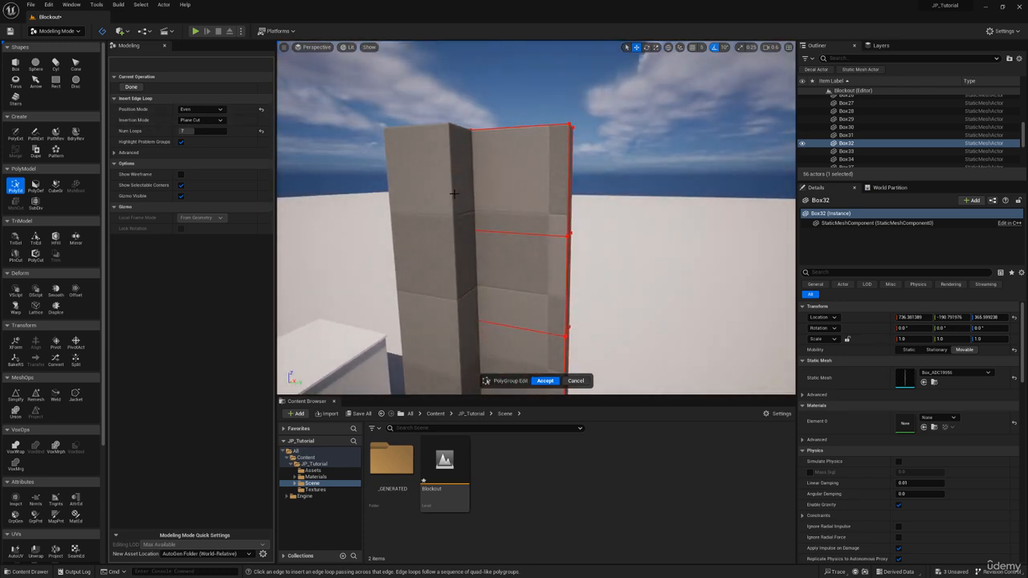
click(131, 86)
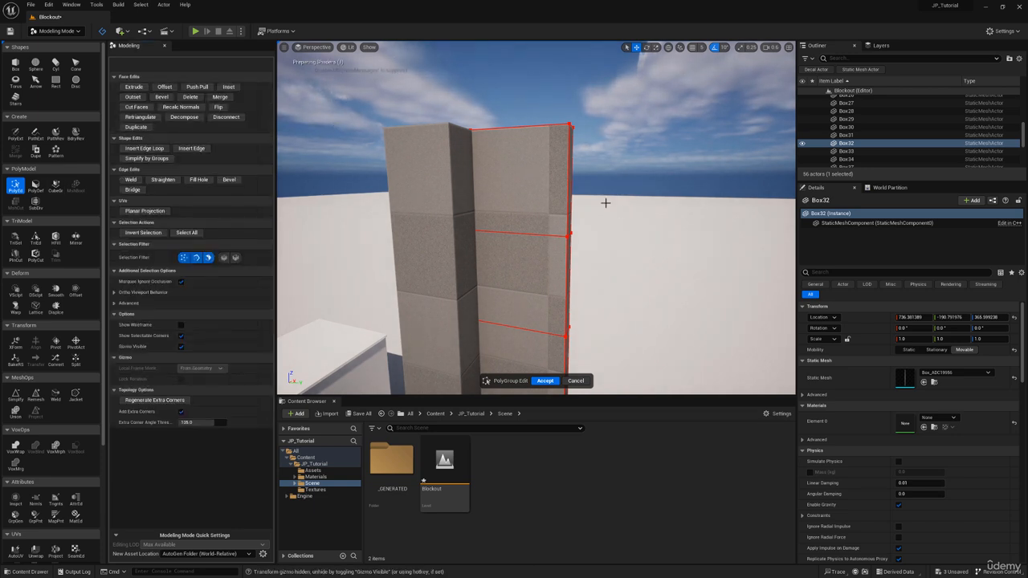
Try to inset the uppermost front face of the thin box, and undo the inset
click(512, 159)
key(e)
right_drag(514, 159, 514, 160)
key(w)
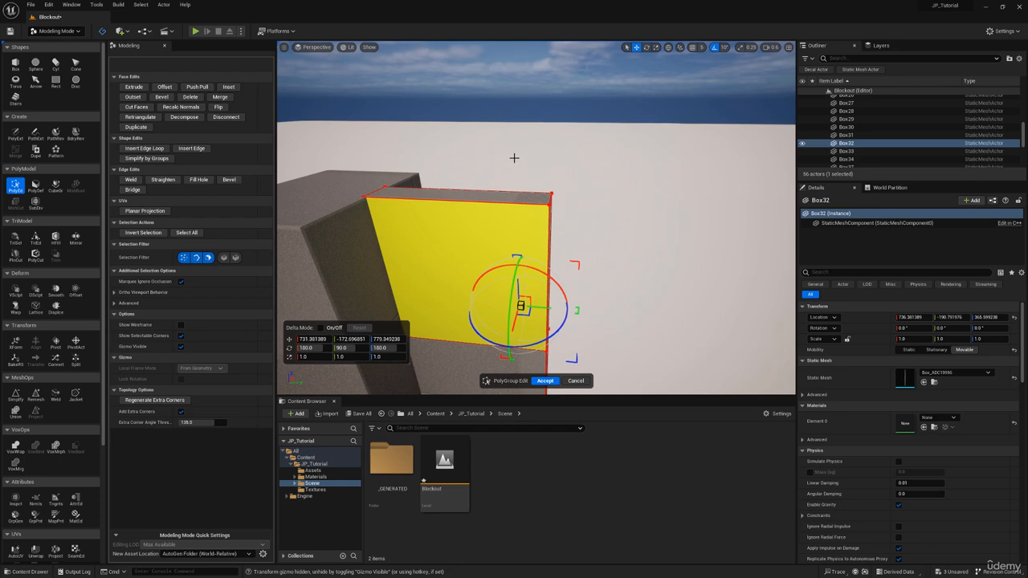
right_drag(515, 156, 574, 157)
click(575, 157)
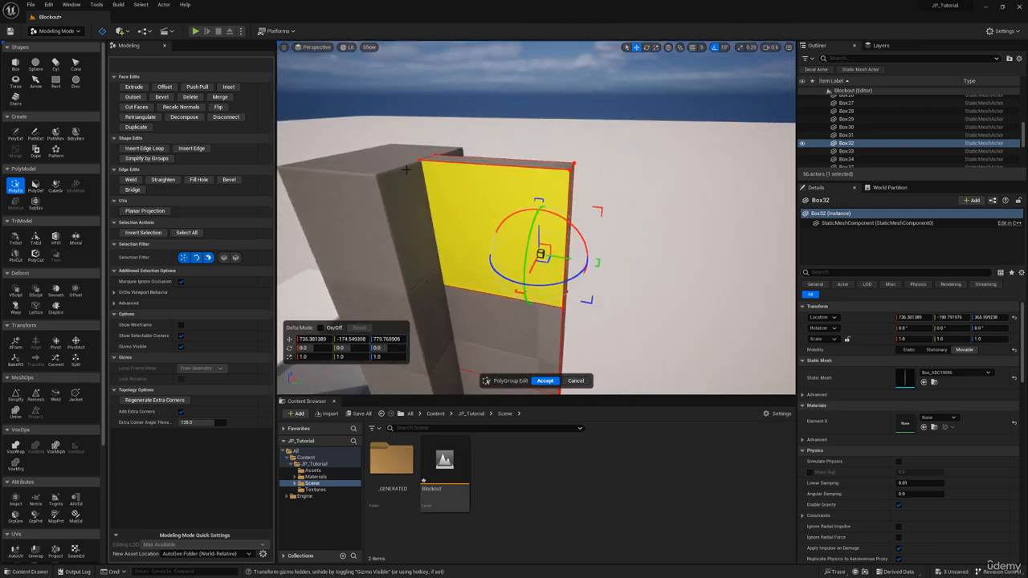
click(229, 87)
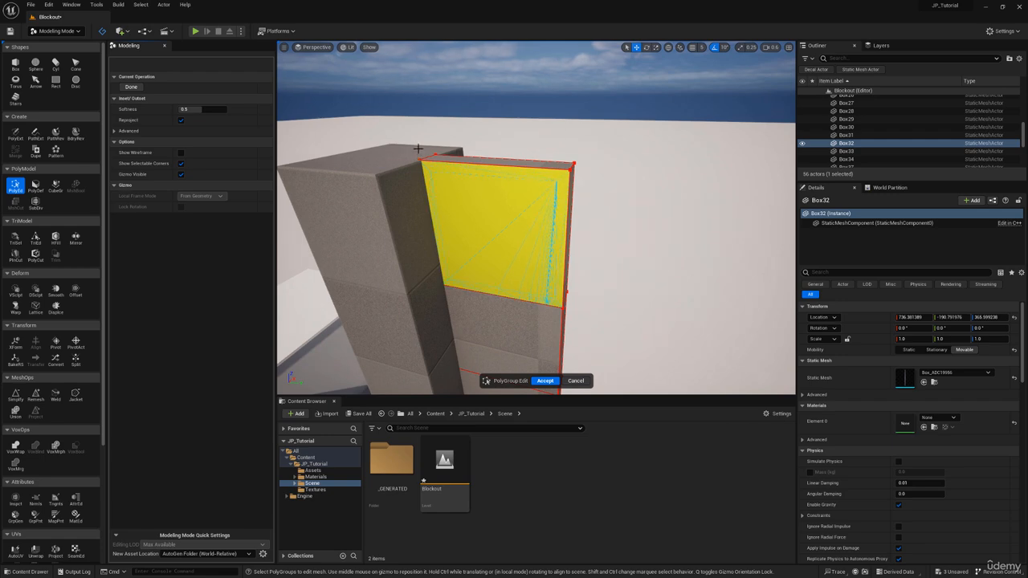
click(417, 149)
right_drag(418, 148, 417, 149)
right_drag(519, 140, 505, 134)
key(ctrl+z)
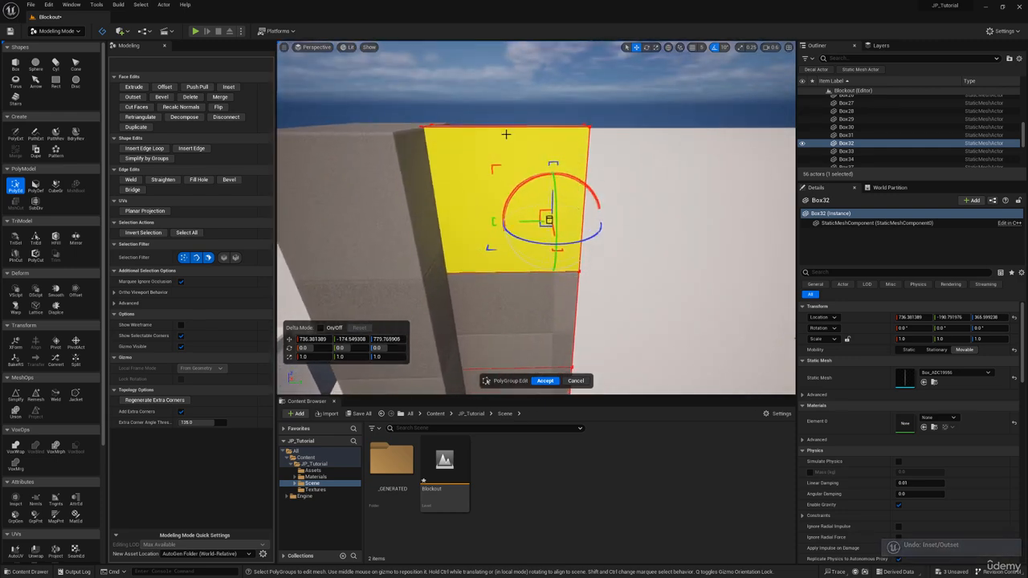
Use Proportion Offset to insert a vertical edge loop near each side of the thin box and a horizontal one just below its upper edge
click(143, 148)
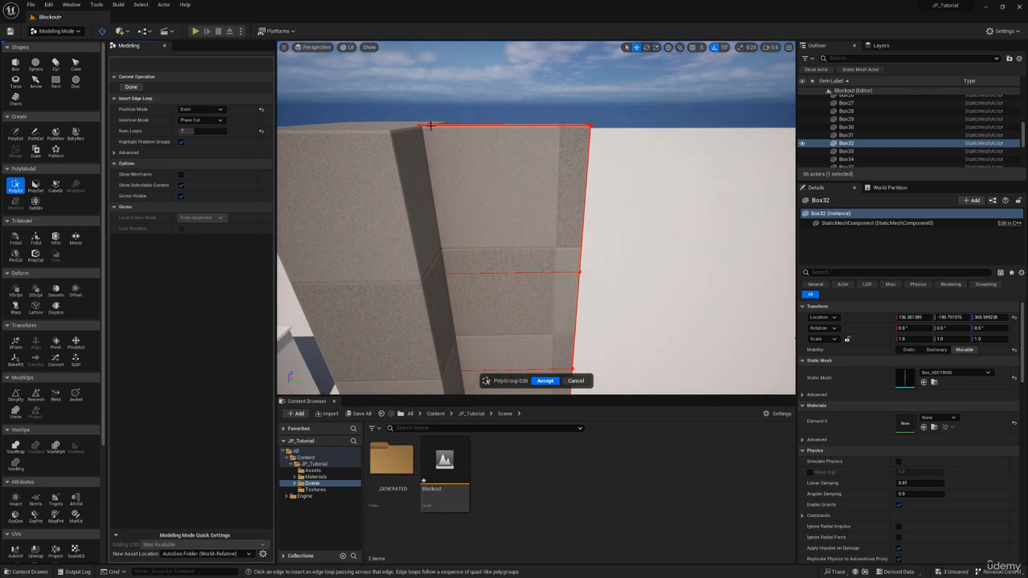
click(200, 109)
click(203, 130)
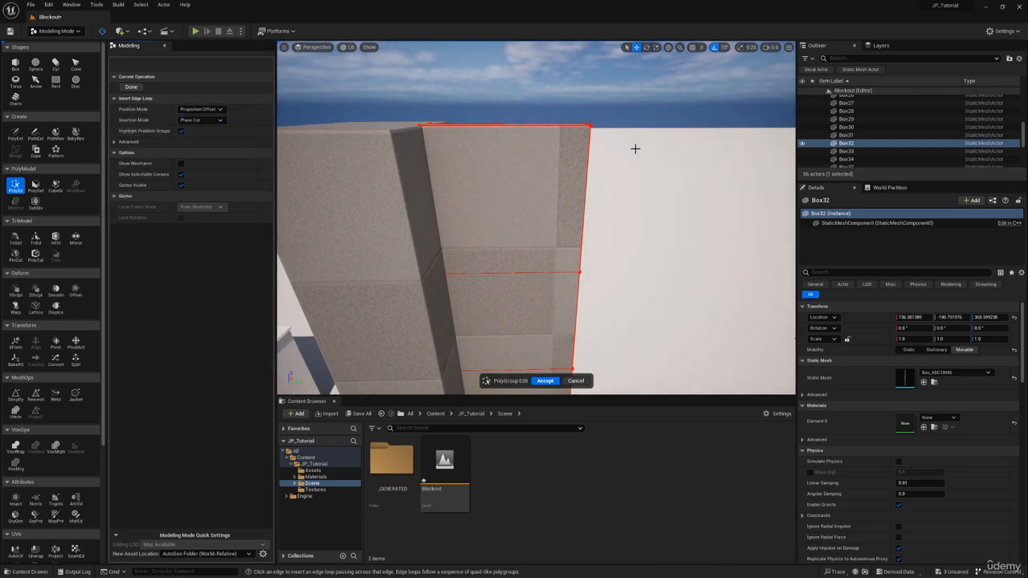
click(575, 126)
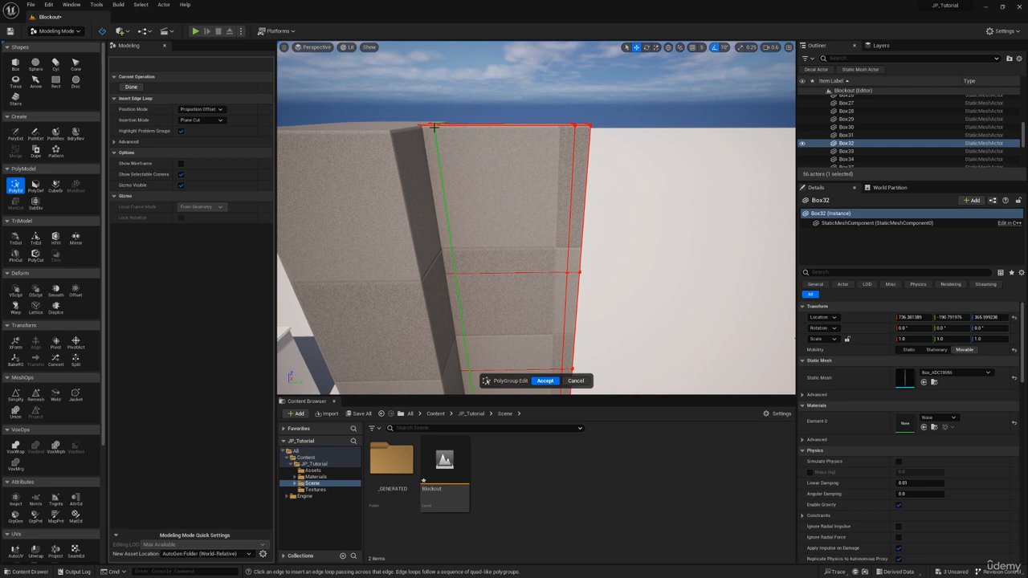
click(434, 127)
click(440, 138)
Add a horizontal edge loop close to each existing division down to the base of the thin box, and accept the mesh edit
mouse_move(464, 228)
right_down()
mouse_move(464, 201)
mouse_move(464, 228)
right_up()
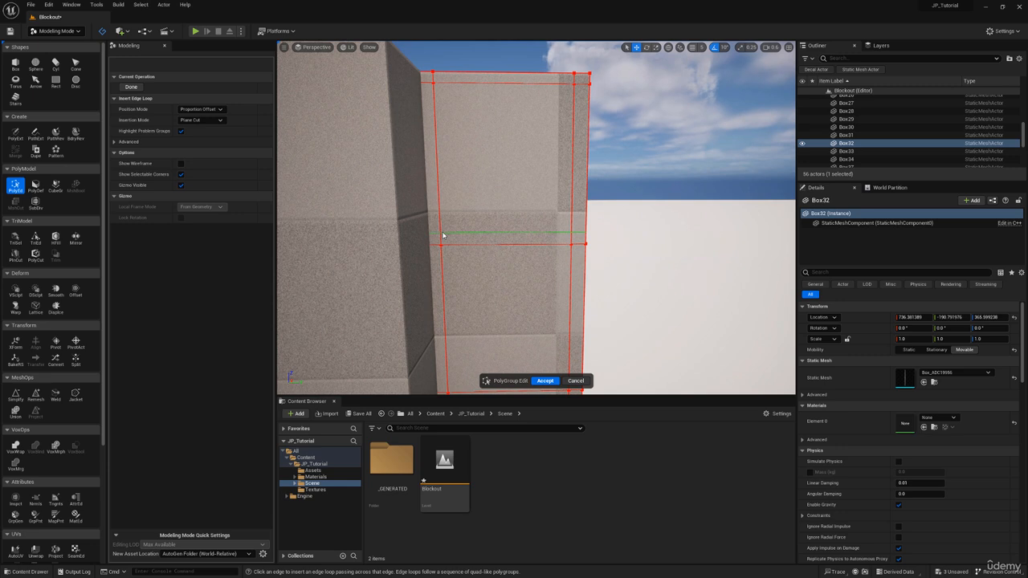
click(443, 234)
key(q)
right_drag(442, 234, 445, 151)
key(q)
key(q)
key(q)
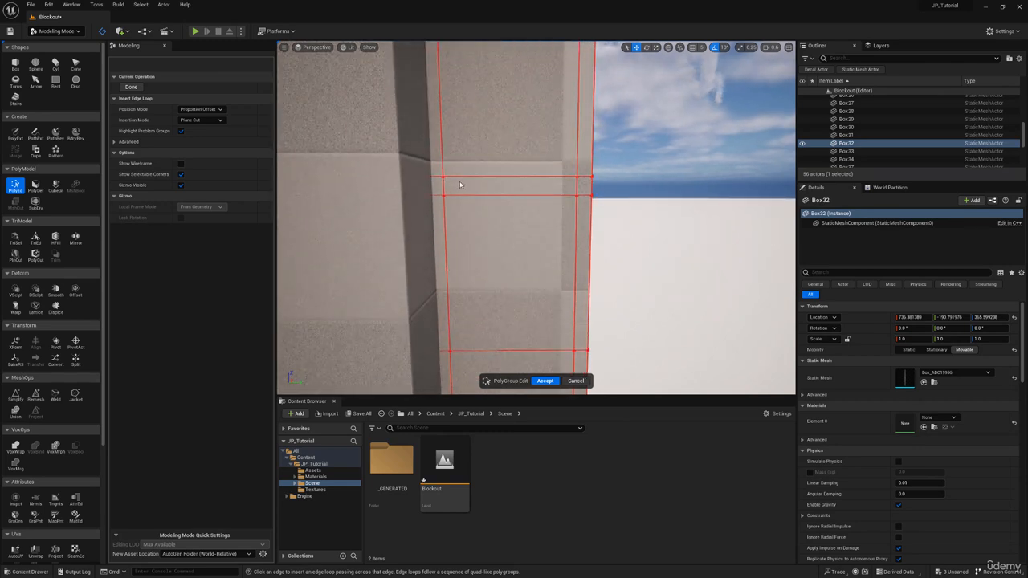
right_drag(460, 185, 454, 170)
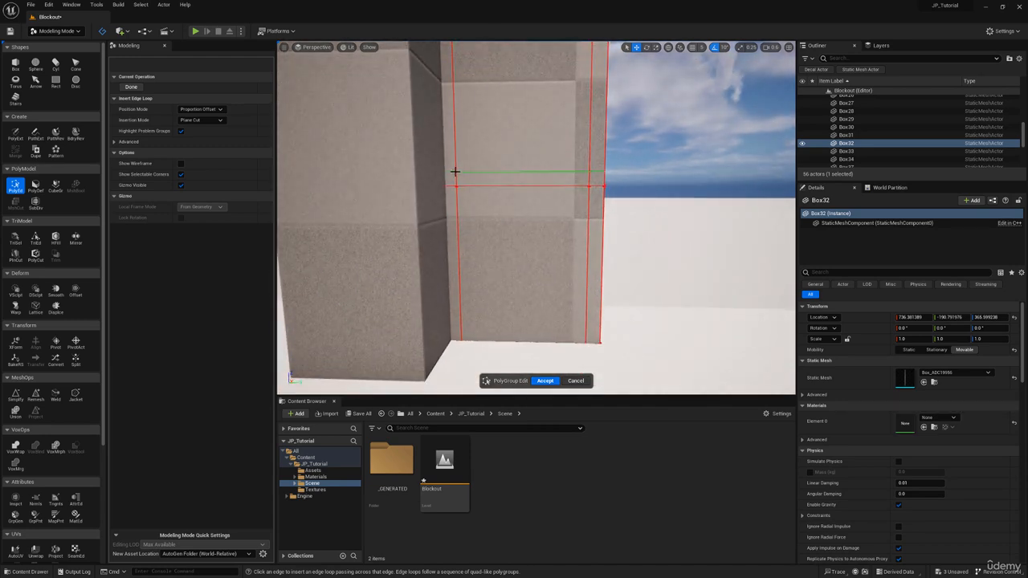
click(454, 171)
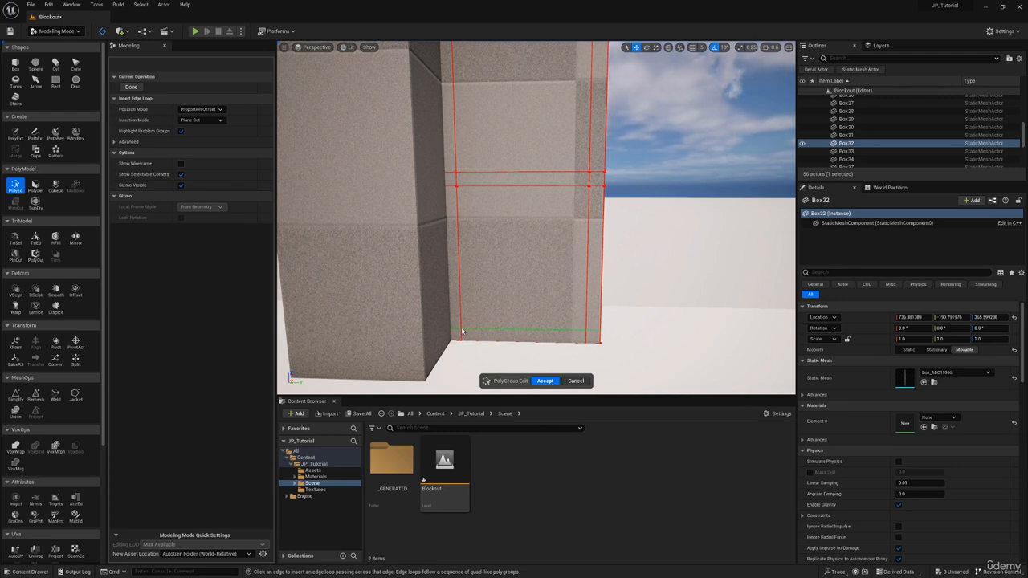
click(545, 381)
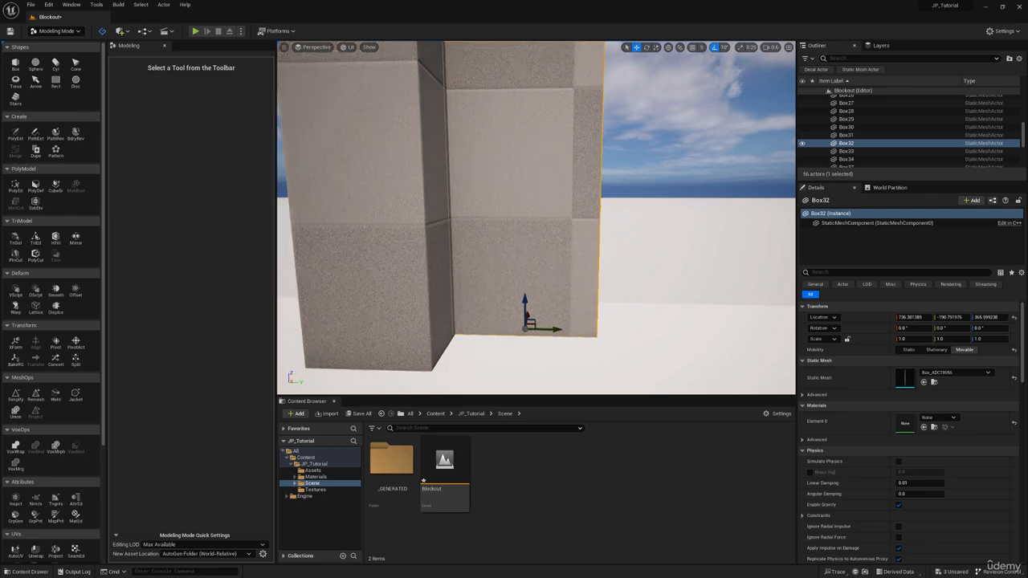
Reopen the thin box in PolyGroup Edit and select the eight large panel faces on its front
right_drag(537, 241, 536, 232)
key(s)
click(16, 185)
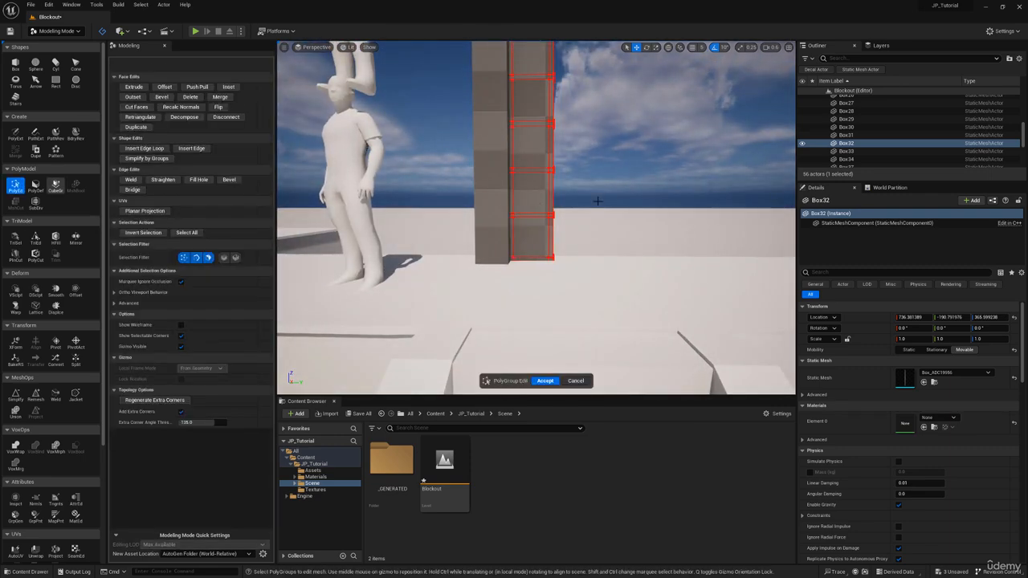
click(525, 242)
shift+click(536, 182)
shift+click(537, 155)
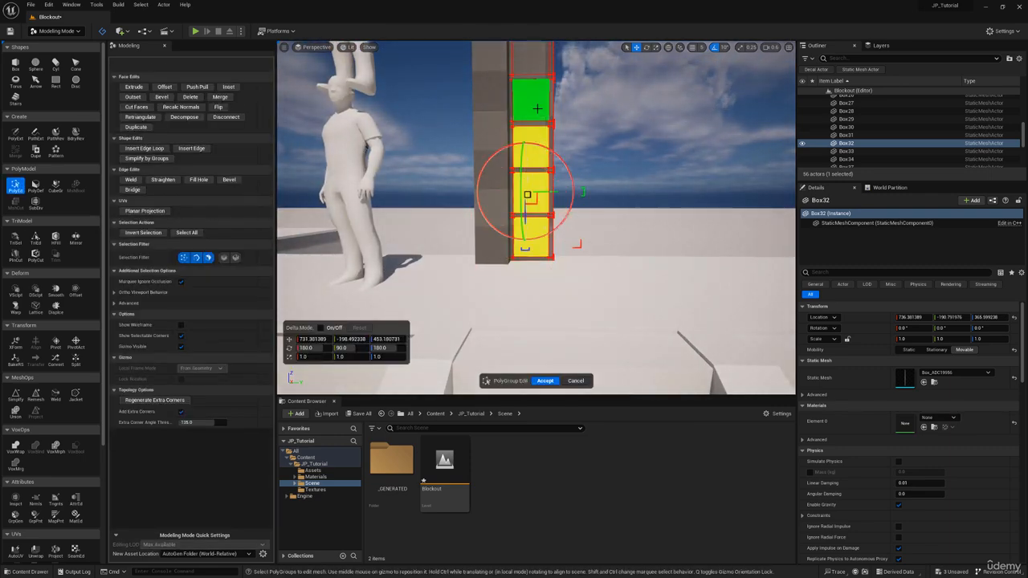
shift+click(537, 106)
key(e)
right_drag(537, 106, 525, 70)
shift+click(519, 163)
shift+click(519, 121)
shift+click(515, 77)
key(e)
shift+click(505, 130)
Select the large panel faces on the back of the thin box and delete them, keeping the narrow frame strips
key(s)
right_drag(505, 222, 363, 279)
key(w)
key(e)
key(d)
click(449, 147)
shift+click(459, 189)
shift+click(472, 246)
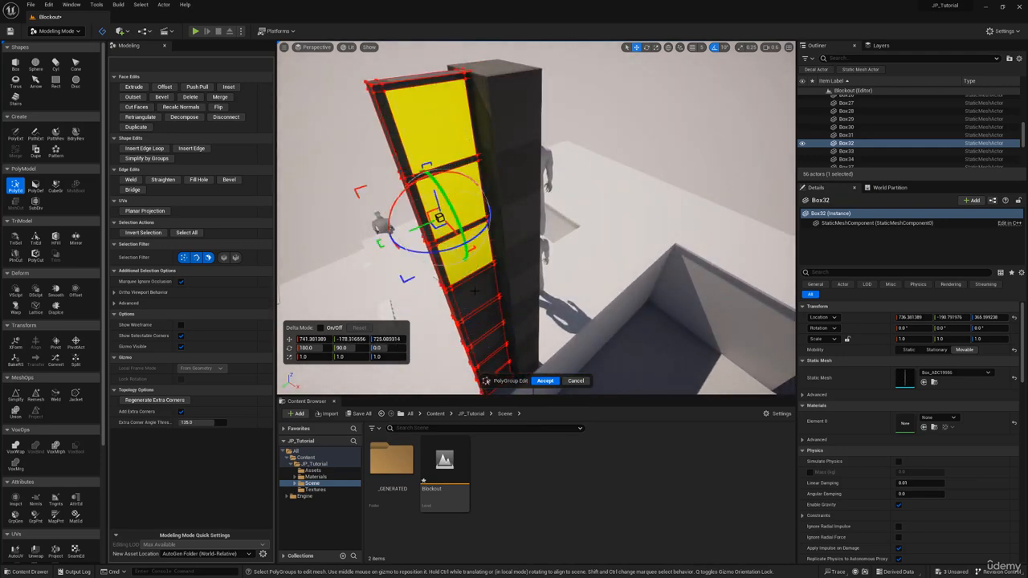
shift+click(480, 287)
shift+click(486, 323)
shift+click(490, 342)
key(q)
right_drag(490, 342, 514, 252)
shift+click(522, 195)
key(Delete)
Select the large front panel faces of the thin box and extrude them inward to the back side
key(a)
click(565, 254)
shift+click(562, 193)
shift+click(557, 133)
right_drag(554, 144, 550, 184)
key(e)
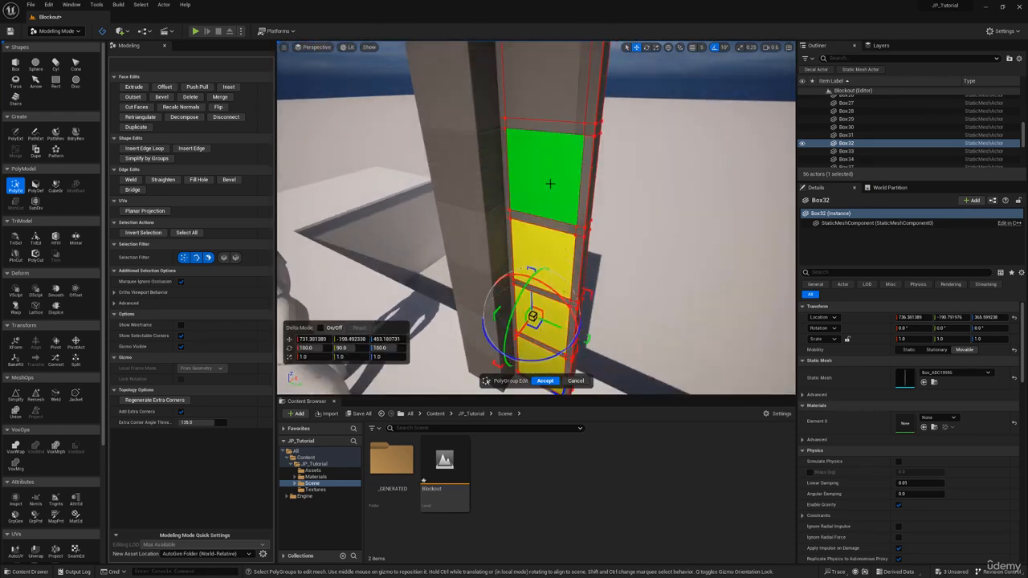
shift+click(550, 184)
shift+click(562, 105)
key(e)
right_drag(560, 105, 554, 210)
key(e)
shift+click(516, 171)
key(d)
key(w)
key(s)
key(w)
click(133, 86)
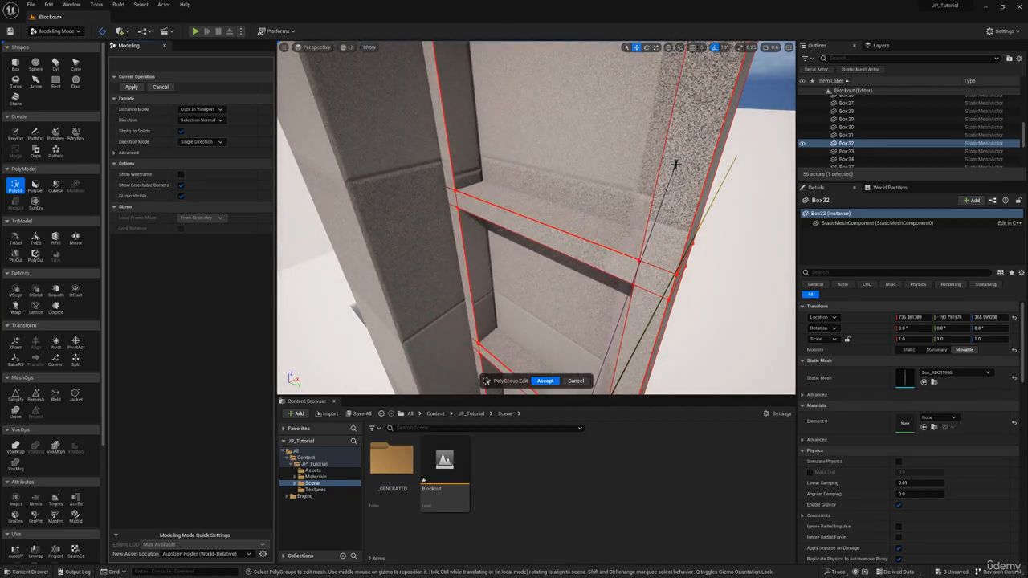
click(678, 166)
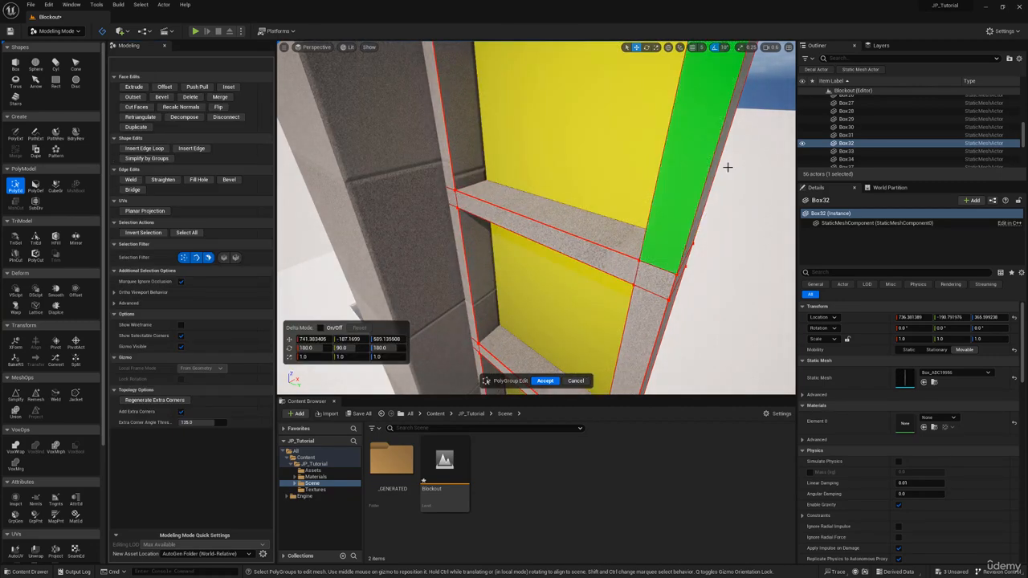
Remove the recessed panel faces to leave an open ladder-like frame, and accept the mesh edit
click(741, 167)
right_drag(741, 167, 611, 164)
click(545, 381)
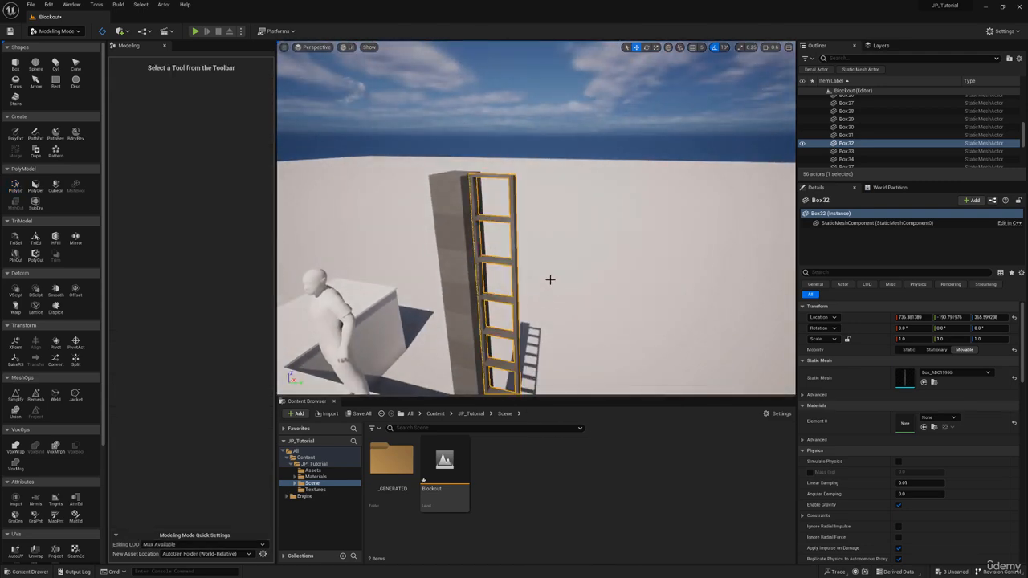
right_drag(551, 280, 551, 278)
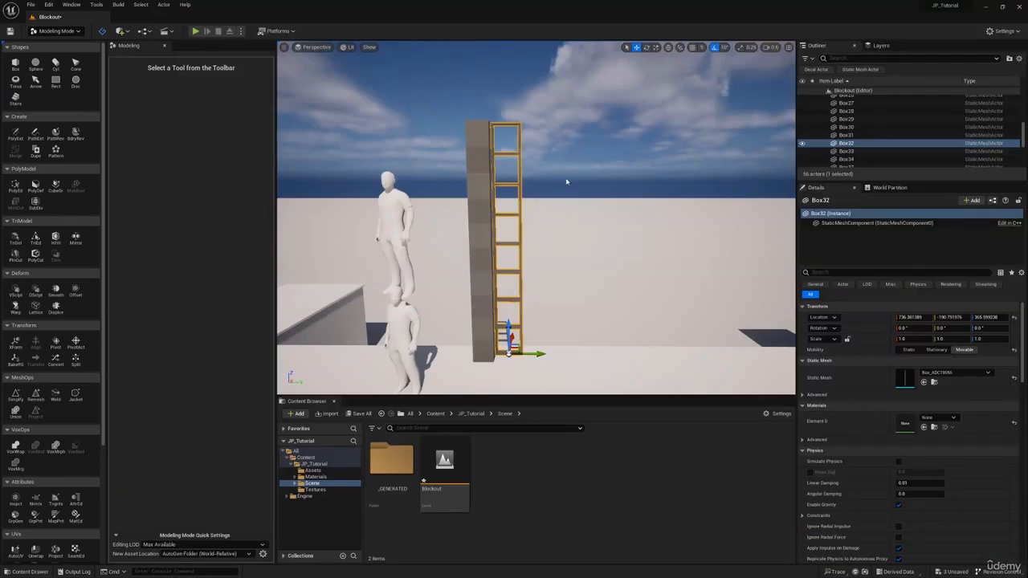
right_drag(554, 206, 551, 212)
key(s)
key(e)
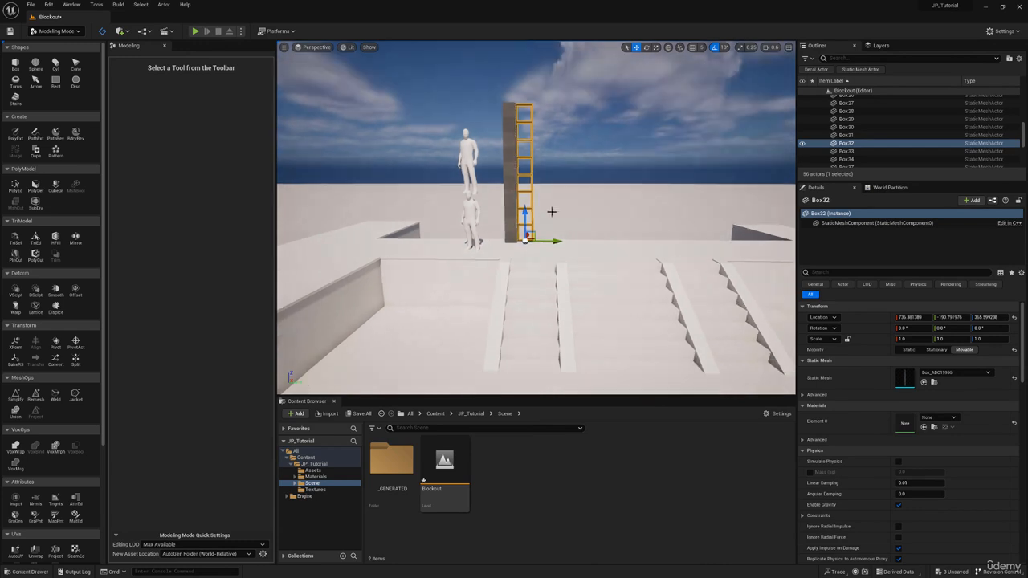
Scale the ladder-like frame's width to about 0.86 and move it flush against the pillar
key(r)
drag(551, 241, 549, 241)
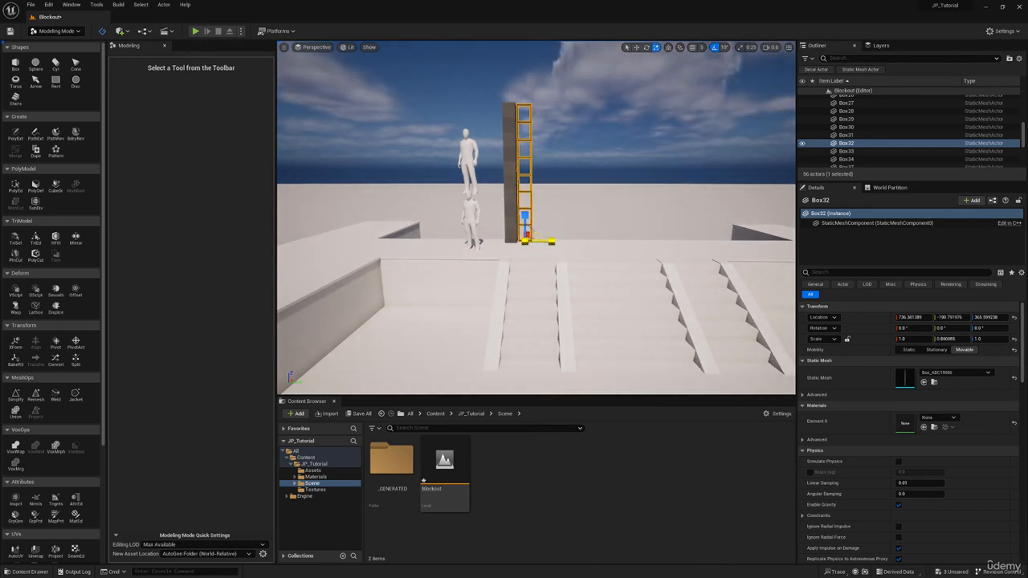
key(w)
right_drag(557, 211, 496, 334)
key(w)
drag(523, 302, 517, 303)
key(s)
right_drag(516, 302, 532, 257)
Examine the shrine gate reference painting for the posts and doors beside the lattice frame
right_drag(598, 2, 501, 177)
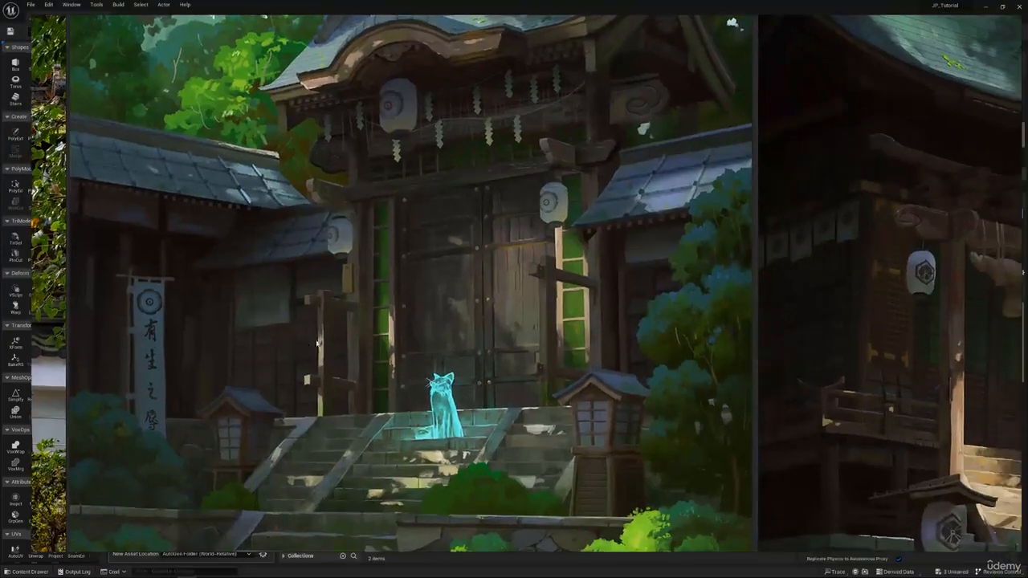
scroll(500, 176, down, 3)
middle_drag(497, 100, 482, 164)
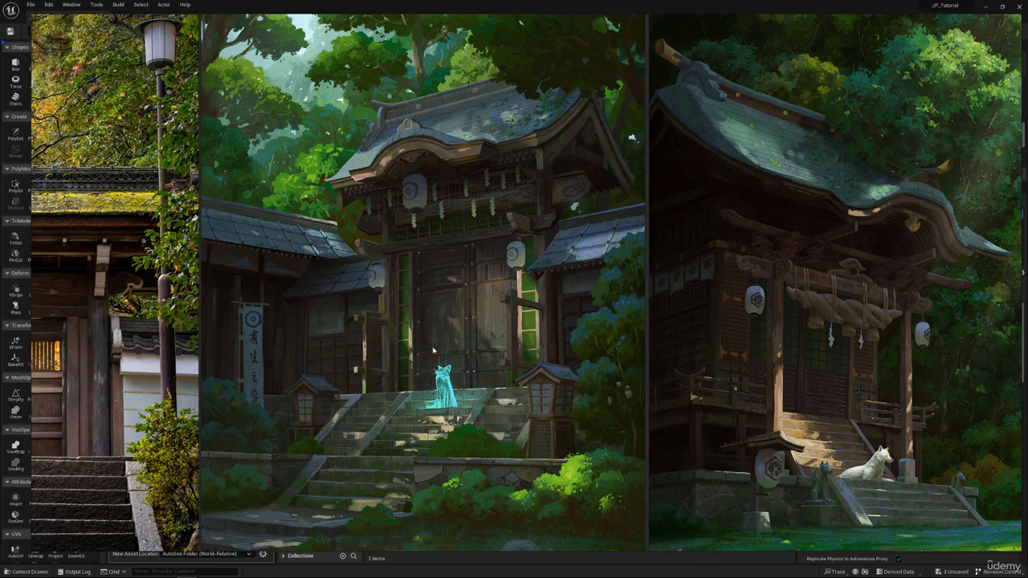
scroll(470, 381, up, 1)
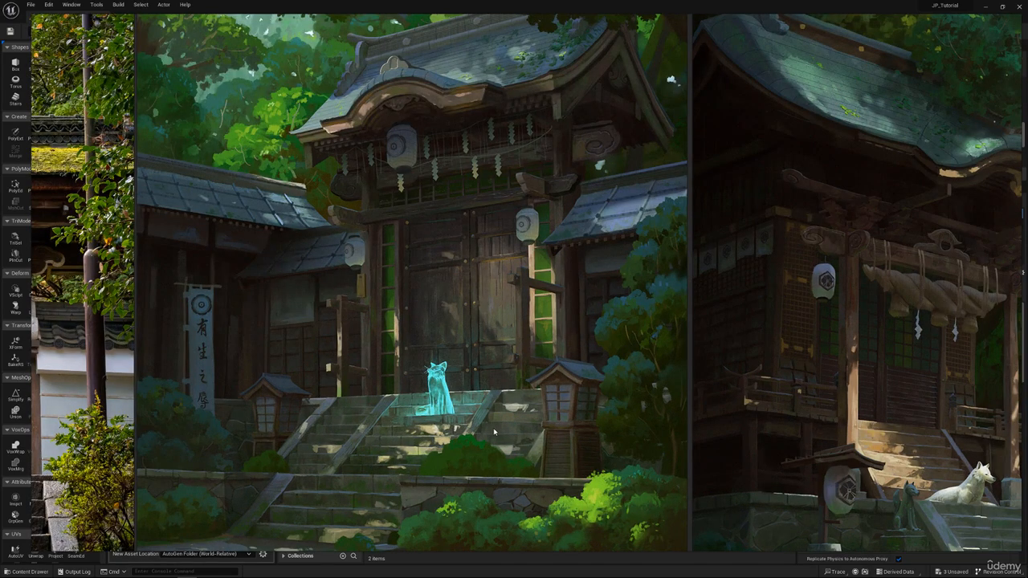
scroll(427, 304, up, 2)
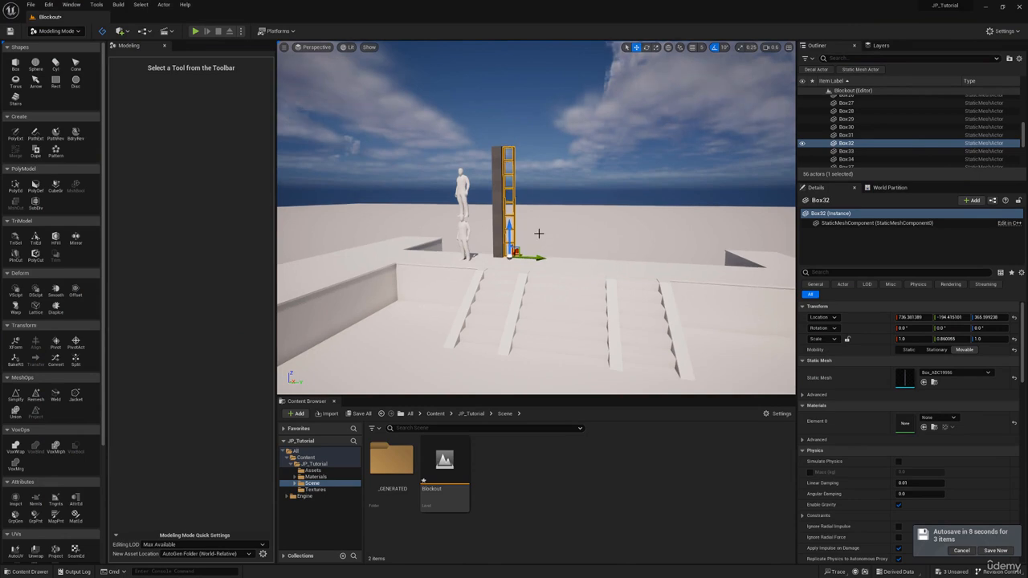
Copy the thick pillar to the other side of the lattice frame and duplicate the copy into its own mesh
key(w)
right_drag(539, 234, 533, 264)
click(472, 232)
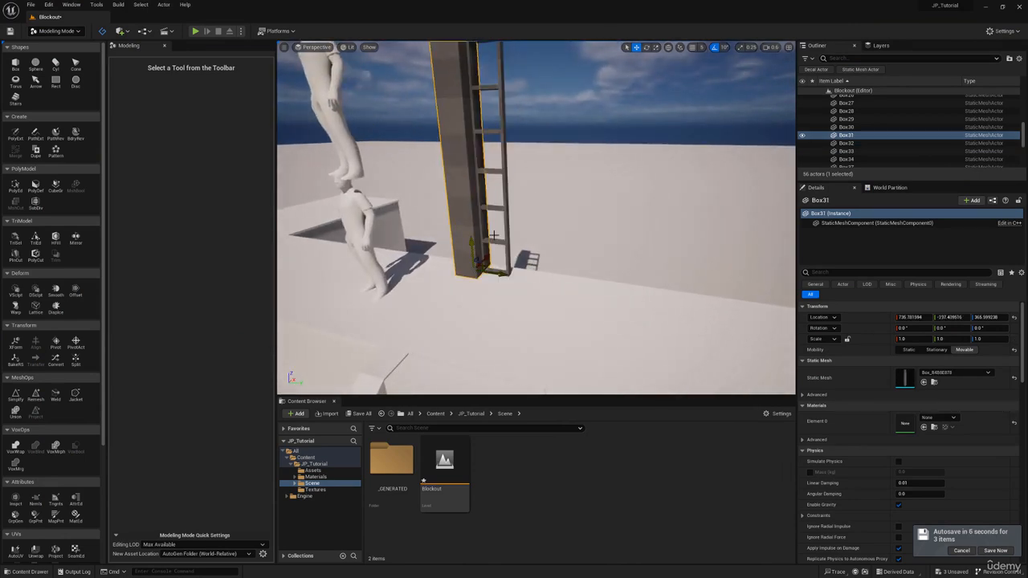
key(w)
right_drag(494, 235, 491, 255)
alt+drag(452, 271, 552, 294)
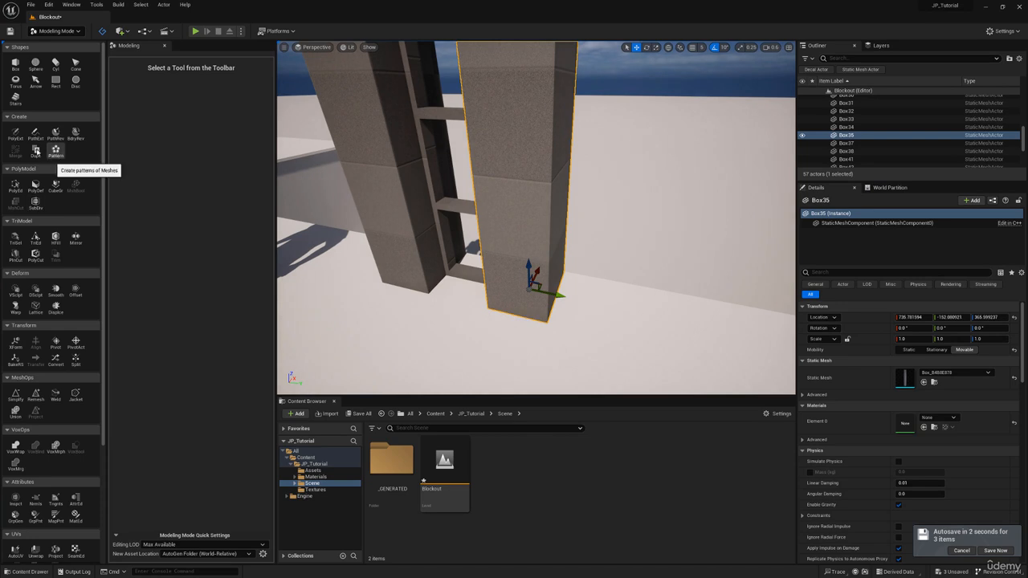
click(35, 151)
click(539, 381)
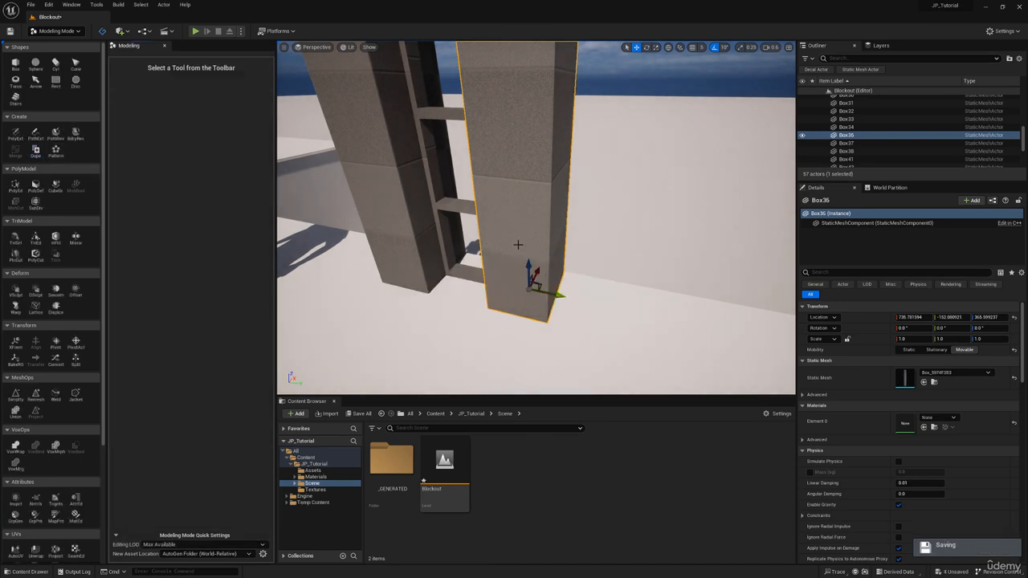
Narrow the copied pillar to a Y scale of about 0.21 and move it against the frame's outer edge
right_drag(554, 274, 683, 277)
drag(556, 273, 557, 271)
right_drag(557, 271, 474, 275)
key(r)
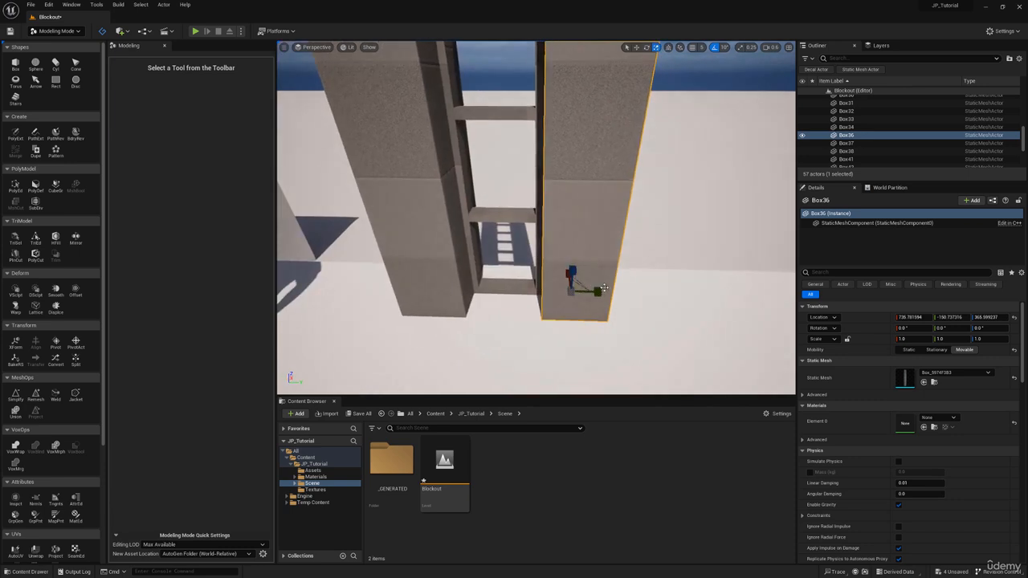
drag(596, 292, 577, 281)
key(w)
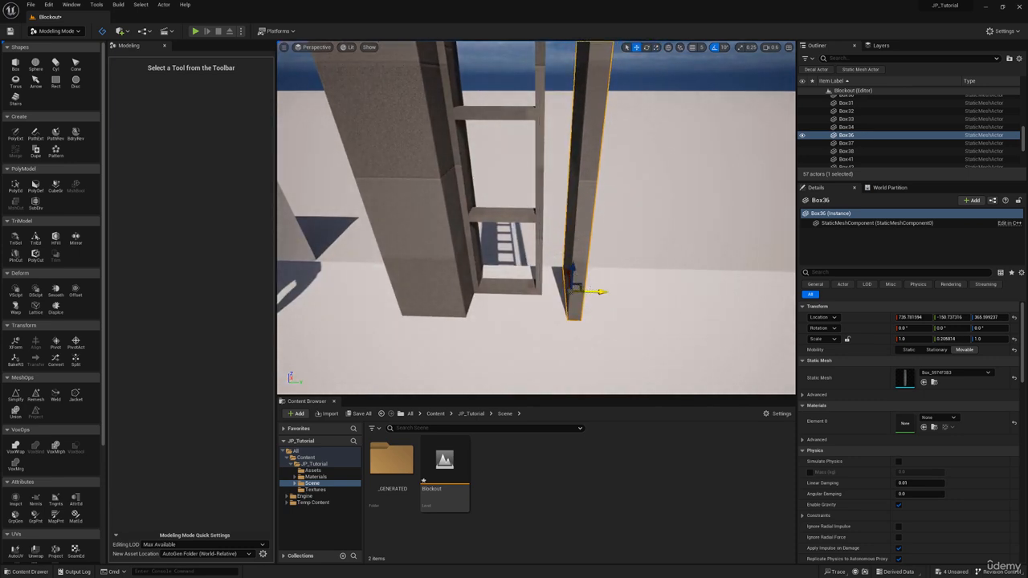
right_drag(577, 281, 563, 280)
drag(562, 280, 551, 280)
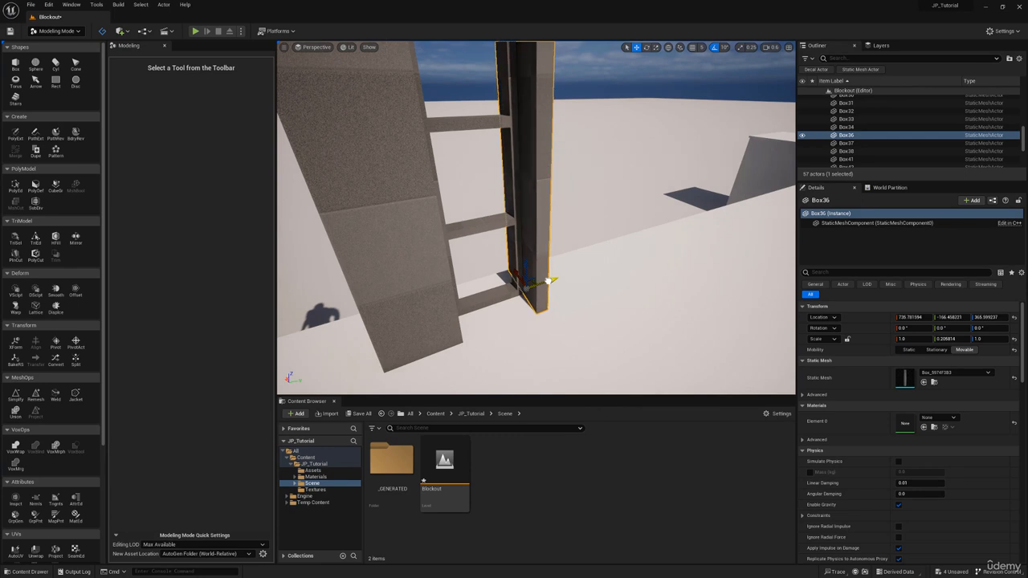
Reduce the narrow post's depth to an X scale of about 0.45
right_drag(563, 261, 606, 277)
key(r)
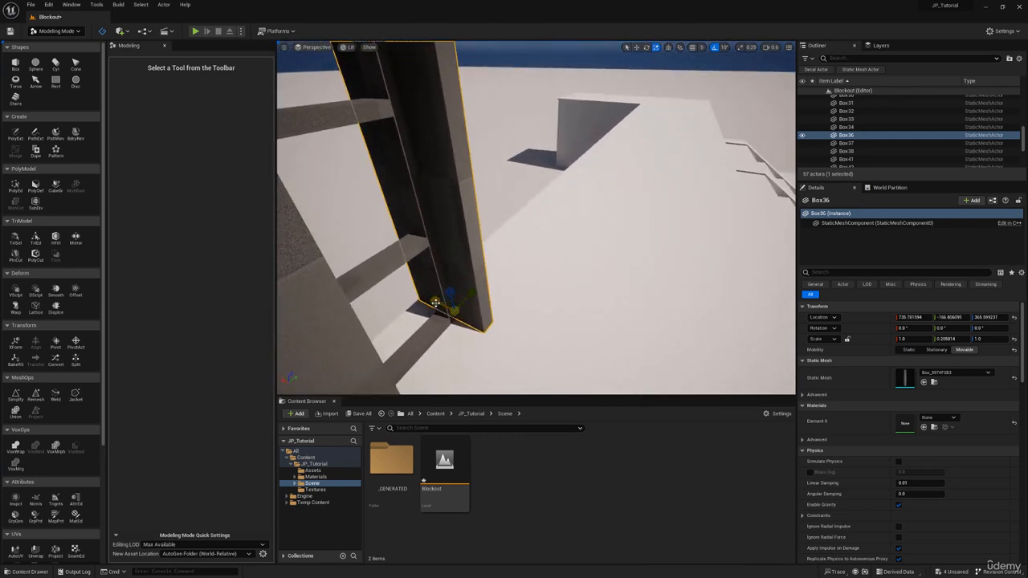
drag(431, 310, 482, 293)
right_drag(481, 293, 454, 275)
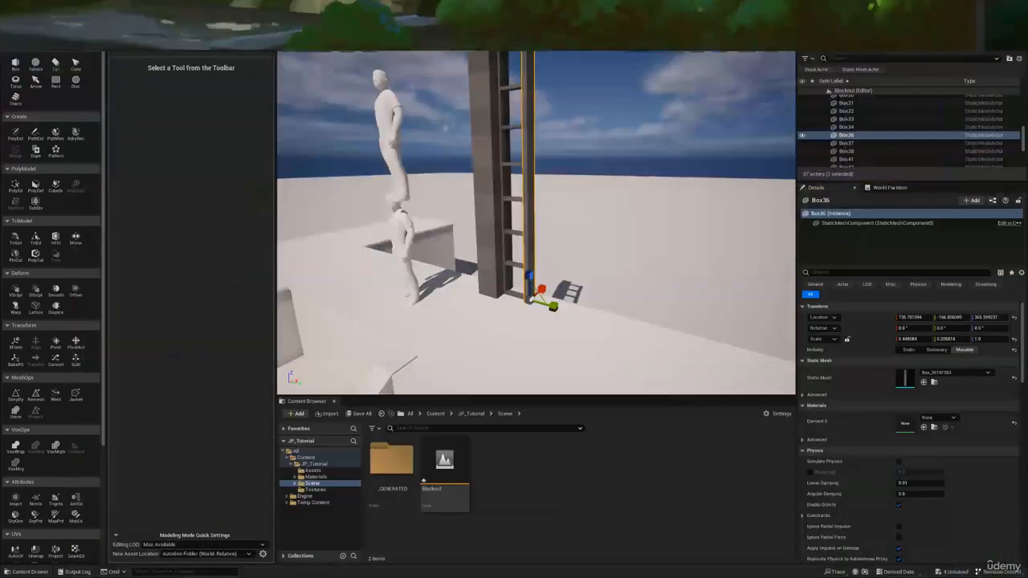
Place a copy of the narrow post beside it with an X scale of about 0.28, and set the original's X scale to about 0.47
right_drag(647, 271, 770, 275)
mouse_move(532, 266)
right_down()
mouse_move(474, 309)
mouse_move(502, 321)
mouse_move(532, 266)
right_up()
key(w)
alt+drag(494, 295, 506, 294)
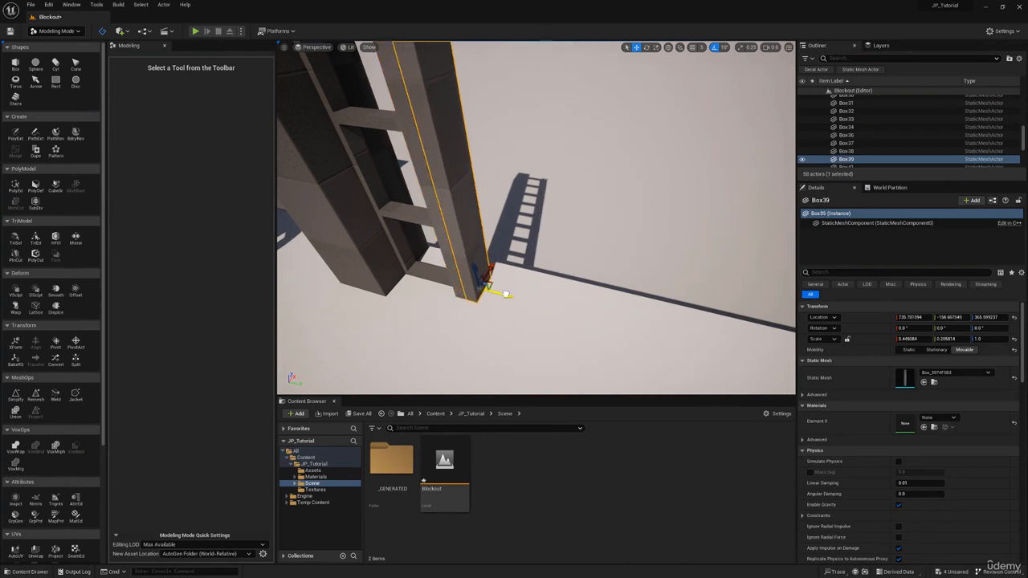
right_drag(506, 295, 421, 288)
key(r)
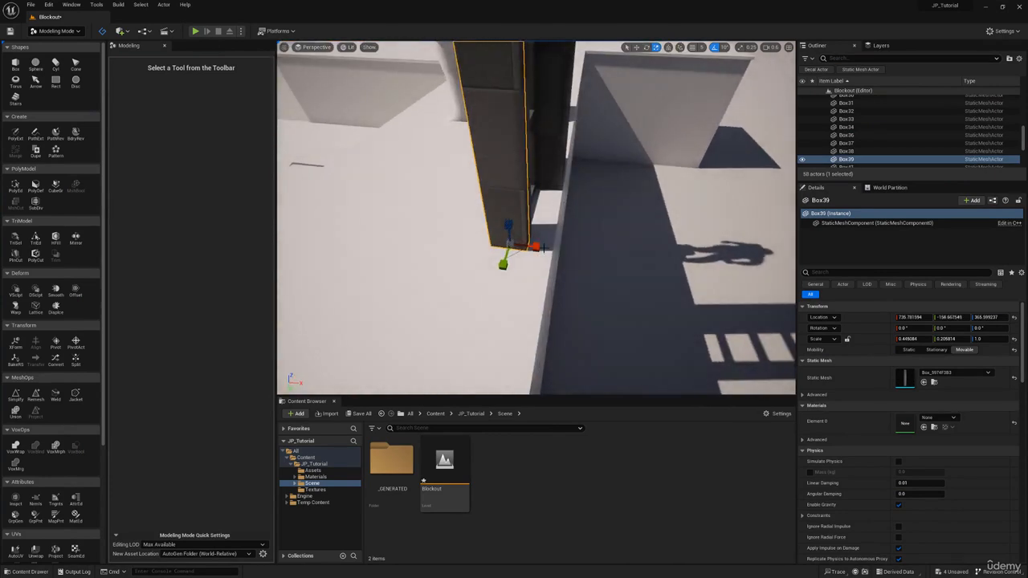
drag(537, 247, 518, 246)
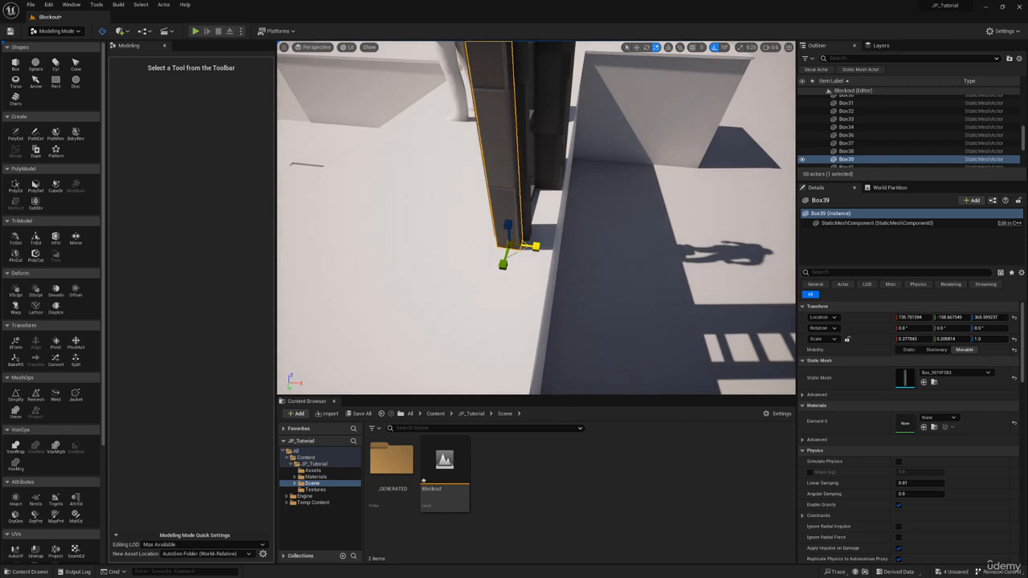
right_drag(486, 230, 554, 233)
click(502, 258)
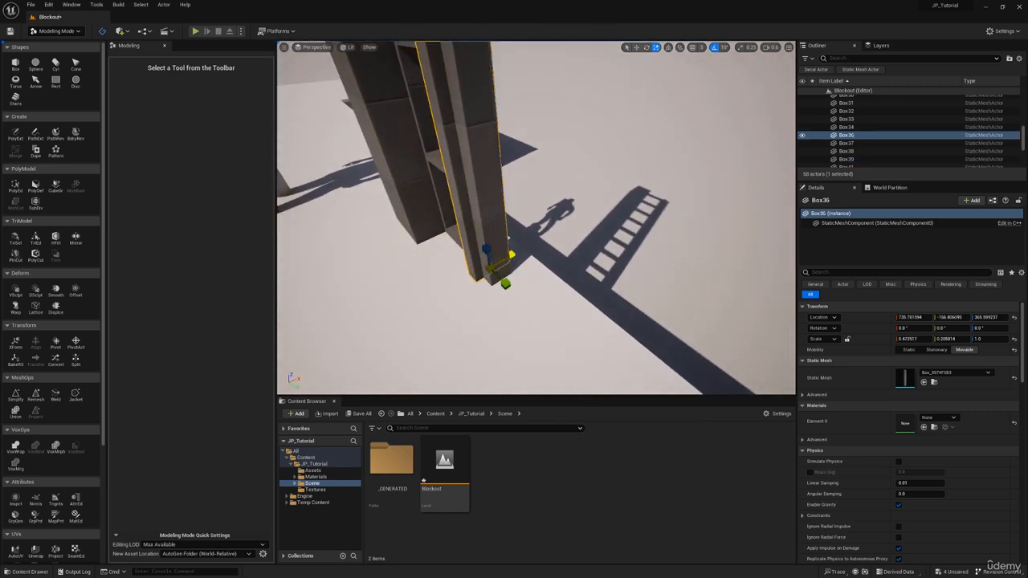
Select the shallower outer post and duplicate it into its own mesh
click(482, 217)
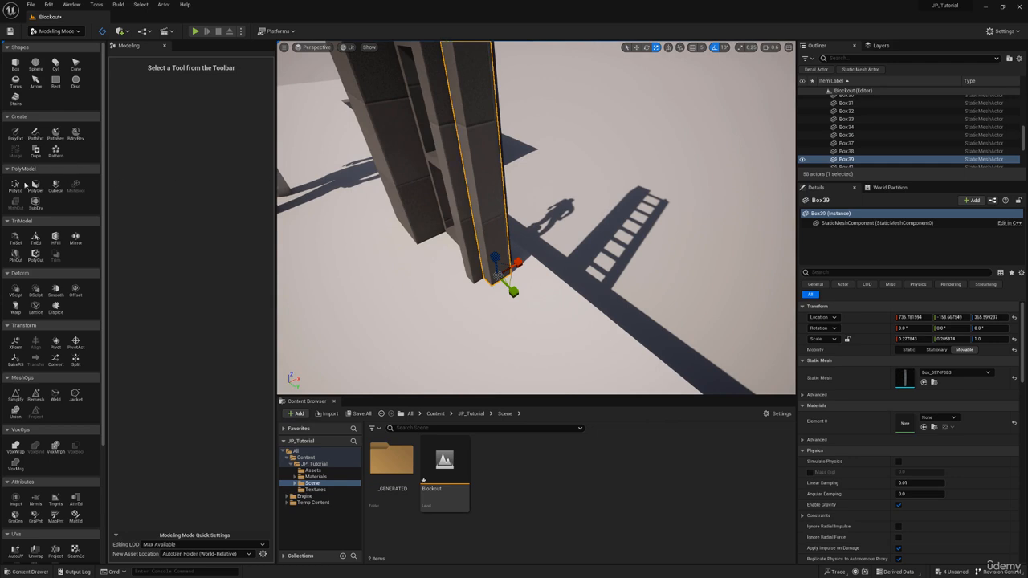
right_drag(639, 131, 713, 84)
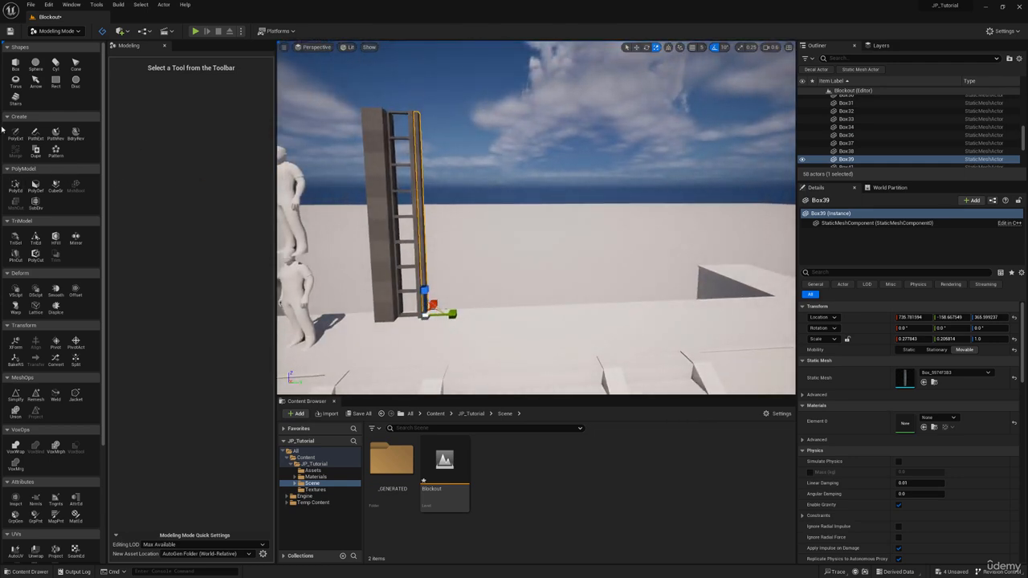
mouse_move(416, 111)
right_down()
mouse_move(385, 119)
mouse_move(416, 111)
right_up()
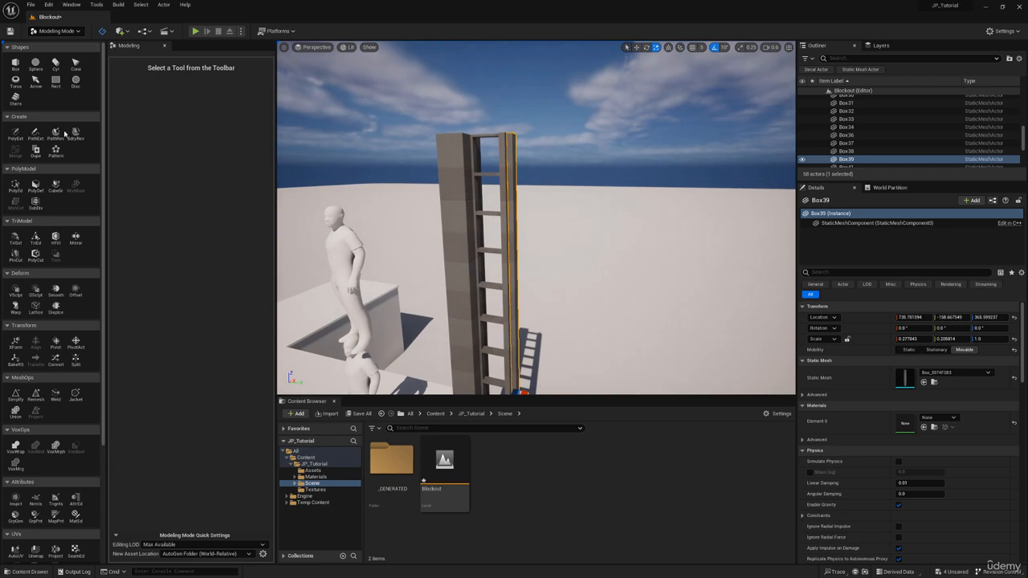
click(36, 150)
click(541, 381)
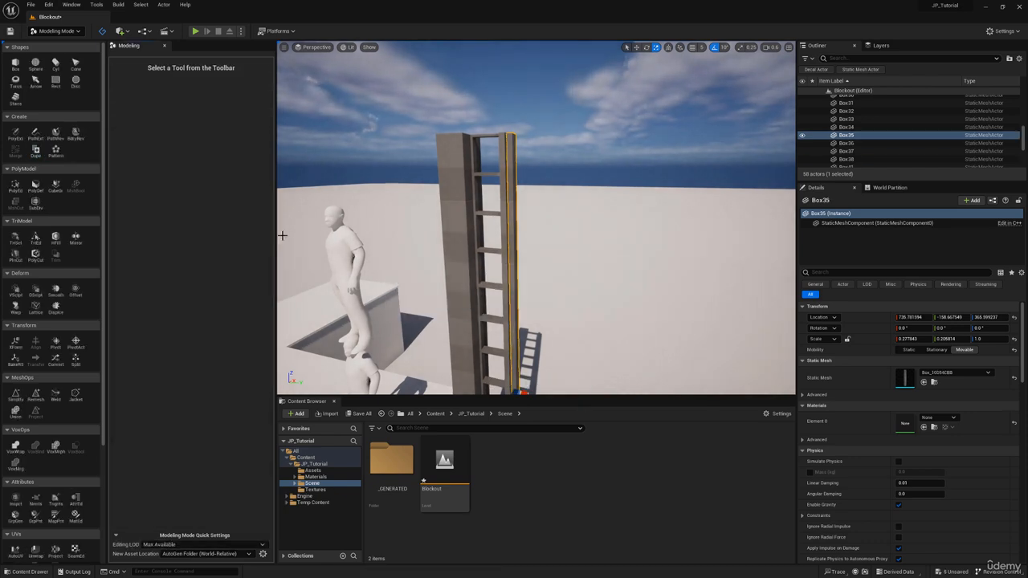
Pull the outer side face of the shallow post out to about Y 55 with PolyGroup Edit to form a wide door panel, and accept
click(15, 187)
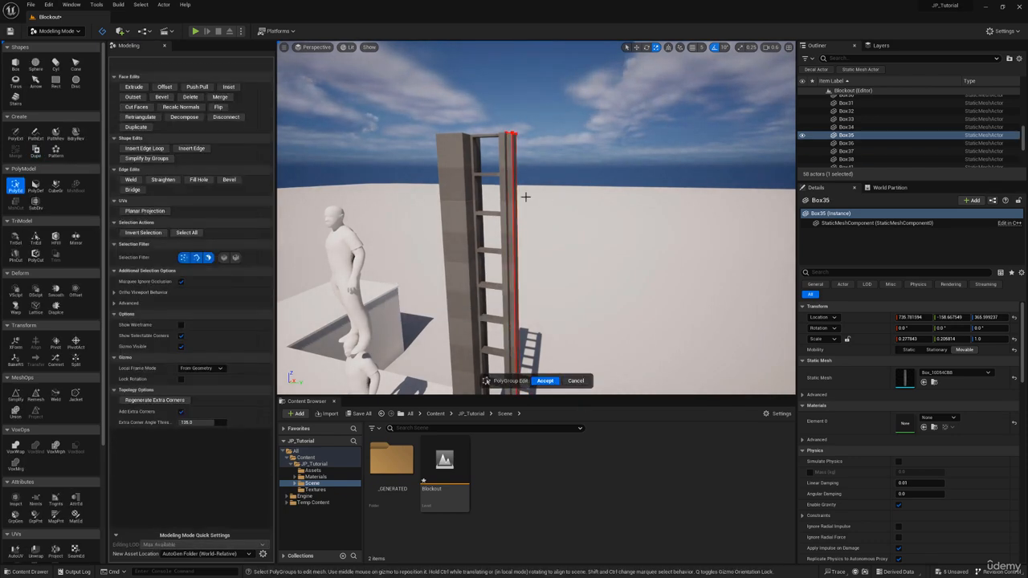
click(516, 193)
key(f)
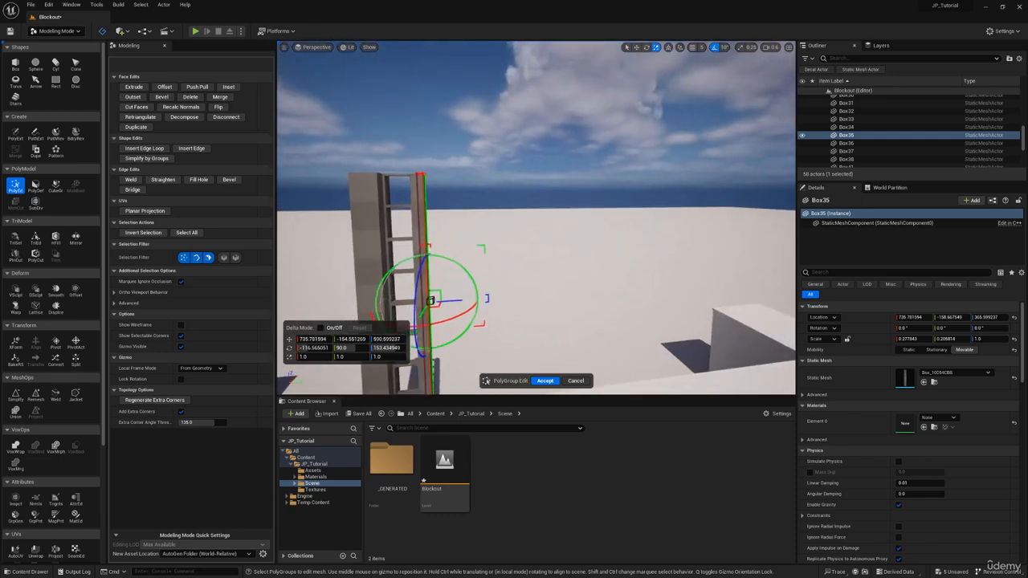
mouse_move(548, 234)
mouse_down()
mouse_move(612, 235)
mouse_move(565, 229)
mouse_up()
click(480, 284)
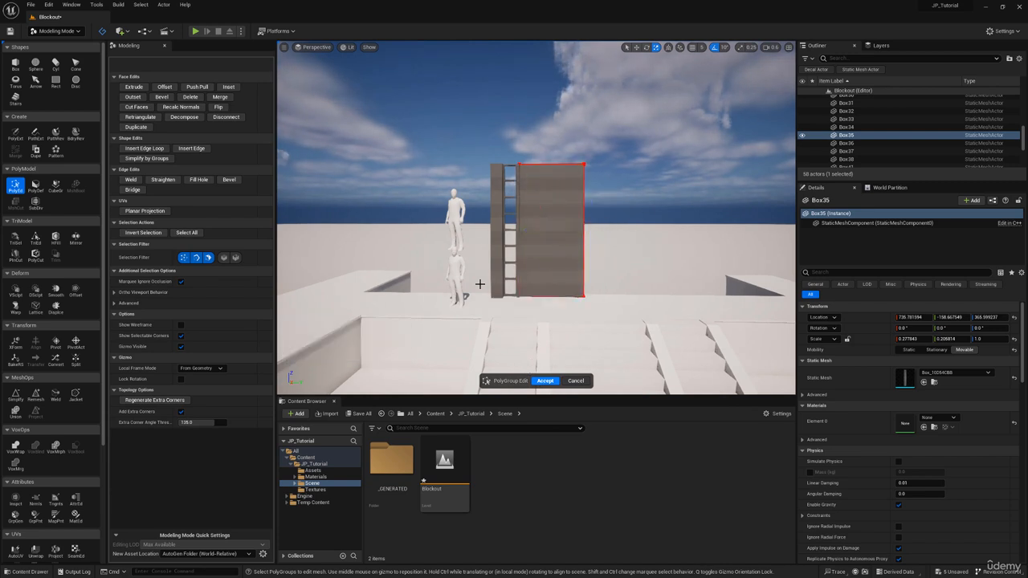
right_drag(470, 232, 419, 265)
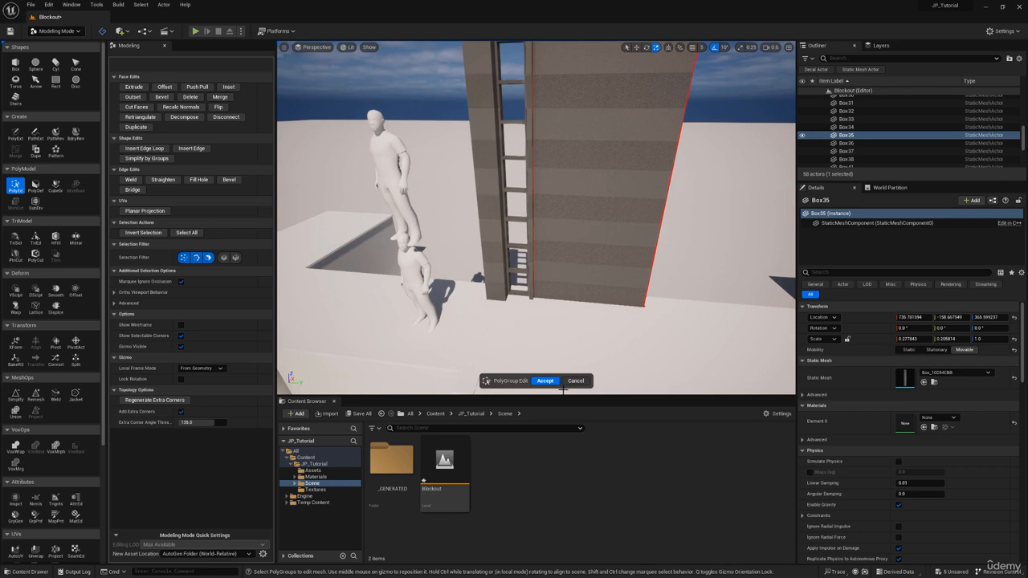
click(550, 381)
Remove the upper scale figure and move the lower one sideways, away from the pillar, to about Y -461
click(410, 271)
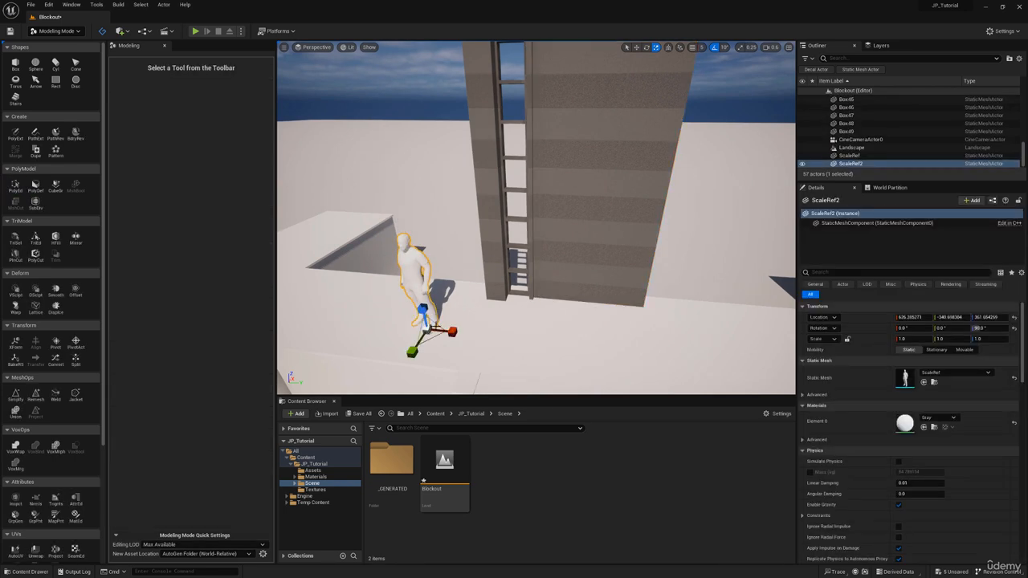
key(q)
key(w)
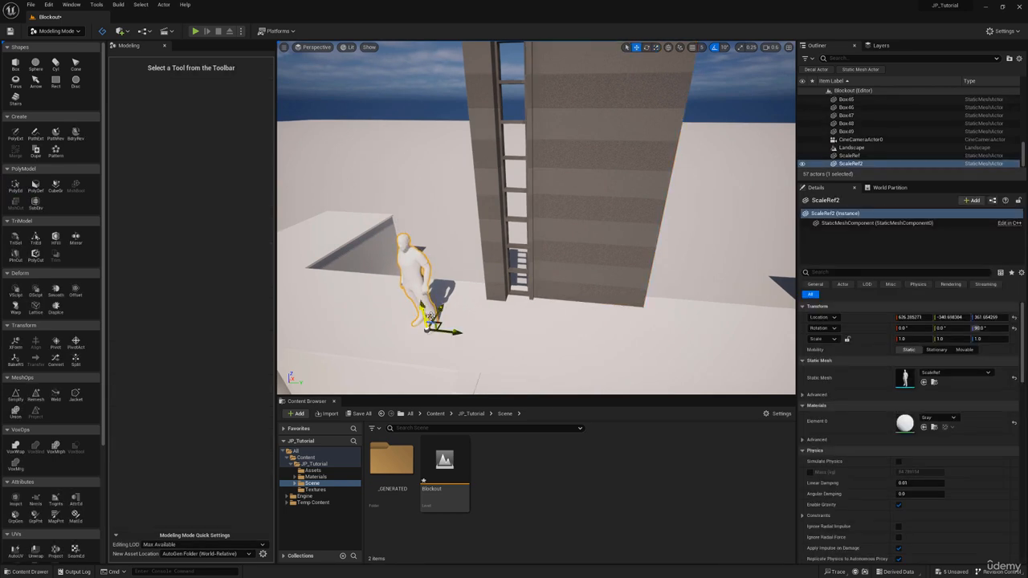
drag(431, 324, 374, 309)
right_drag(374, 309, 374, 290)
key(s)
right_drag(587, 257, 587, 227)
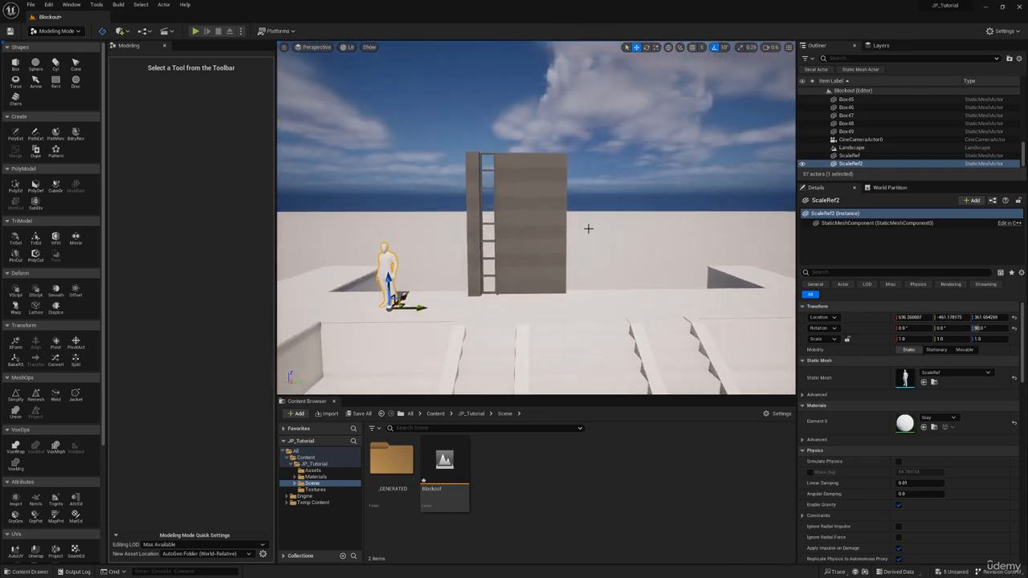
Select the door panel's outer side corners in PolyGroup Edit, move them inward to about Y 47, and accept
click(531, 223)
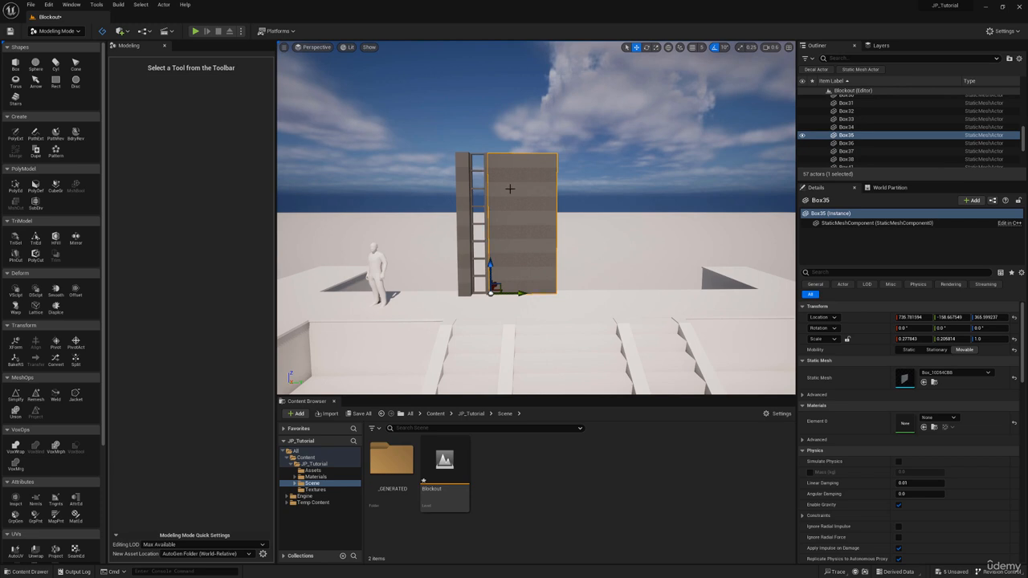
click(16, 185)
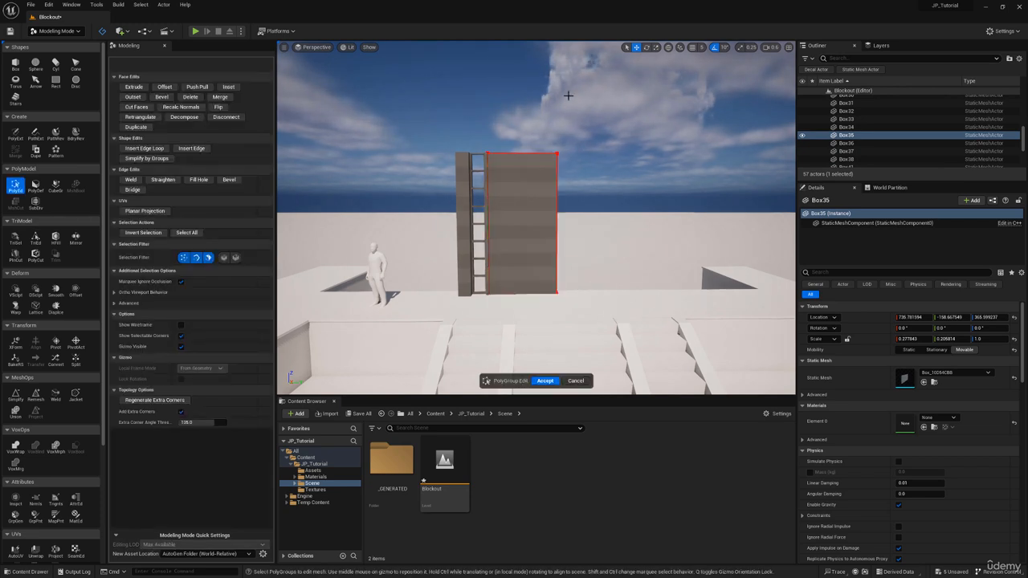
drag(548, 105, 641, 350)
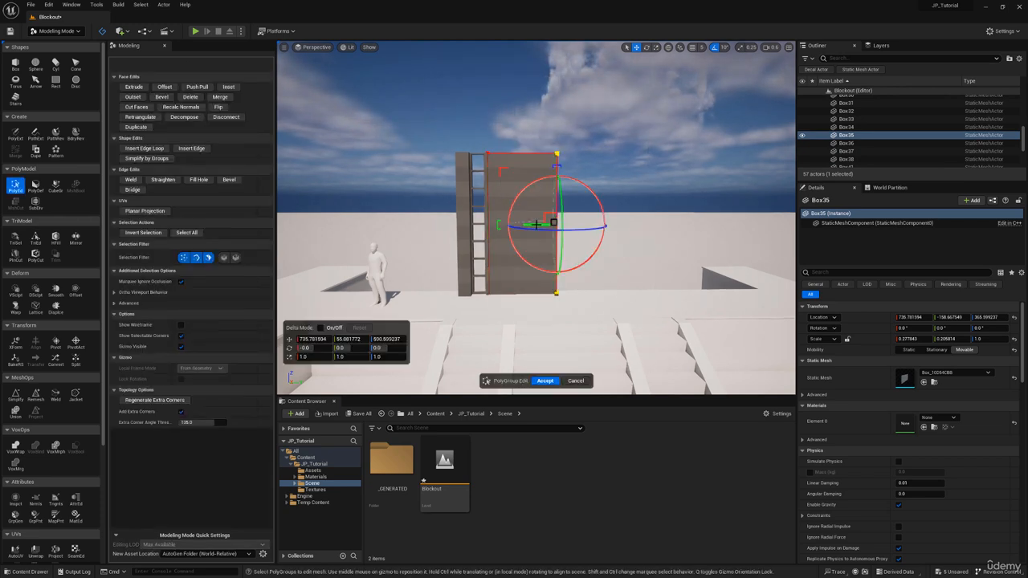
drag(536, 224, 533, 224)
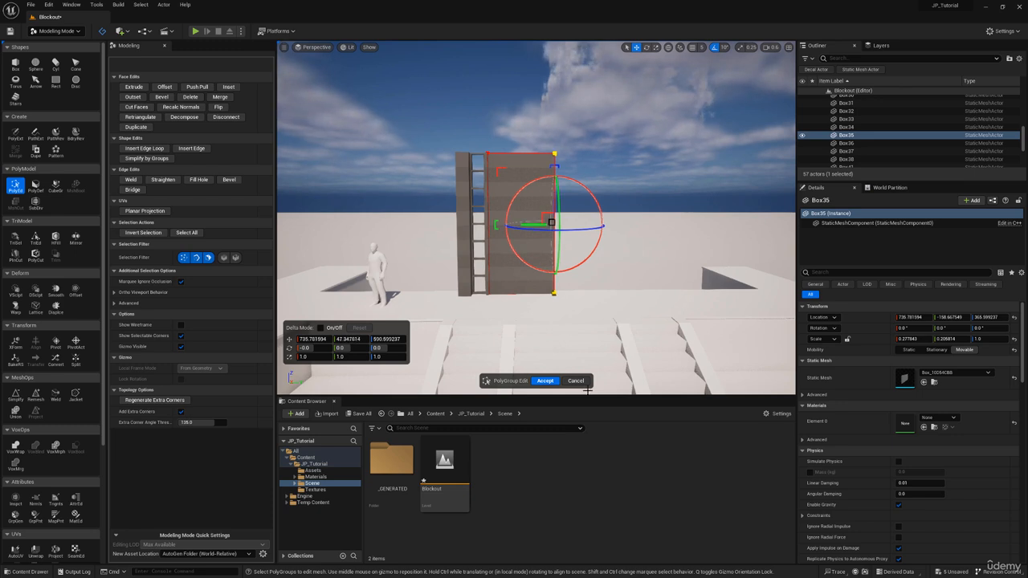
click(546, 381)
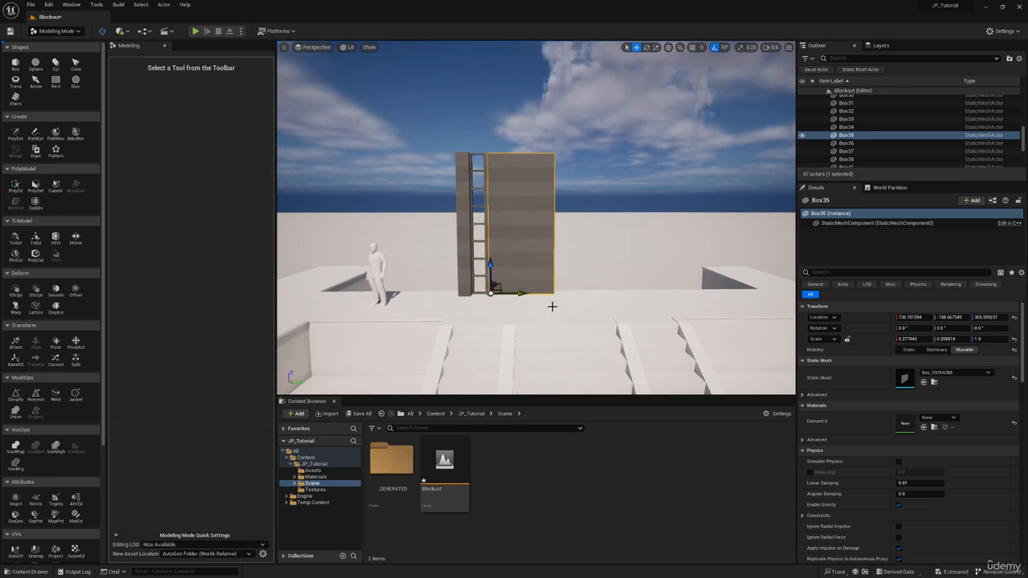
Insert a vertical edge loop close to each side edge of the door panel with PolyGroup Edit
key(f)
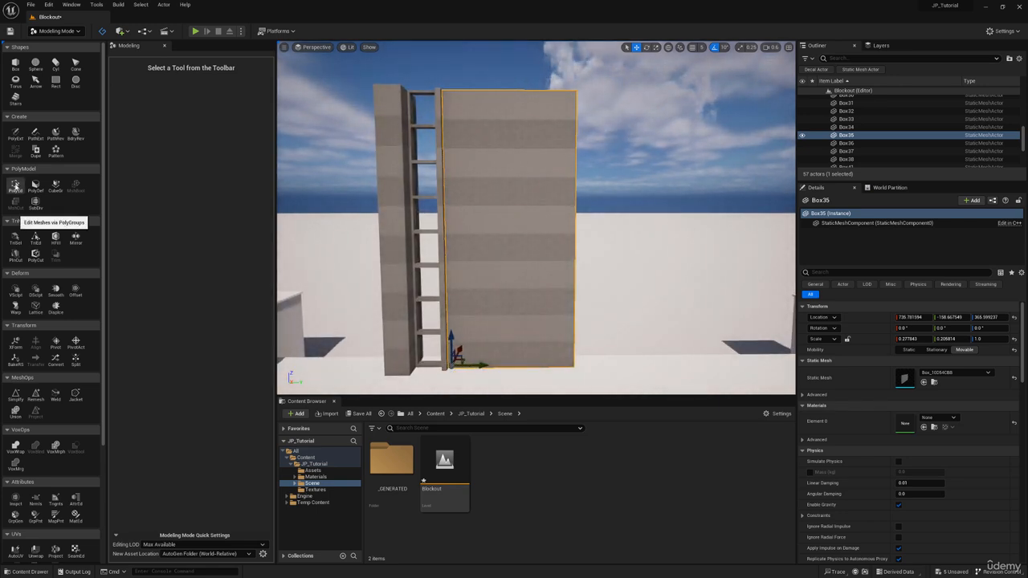
click(15, 184)
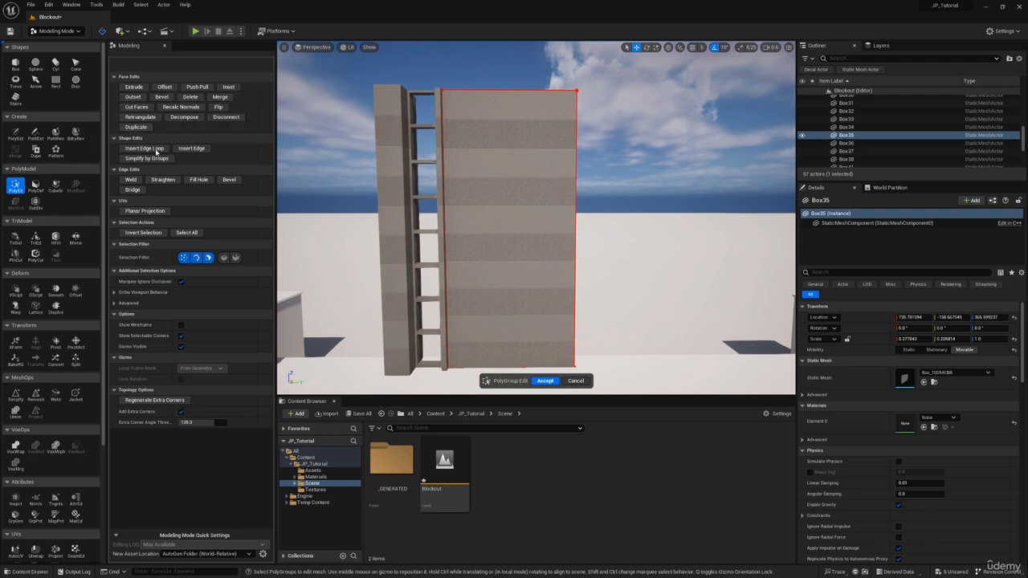
click(183, 150)
right_drag(565, 110, 523, 147)
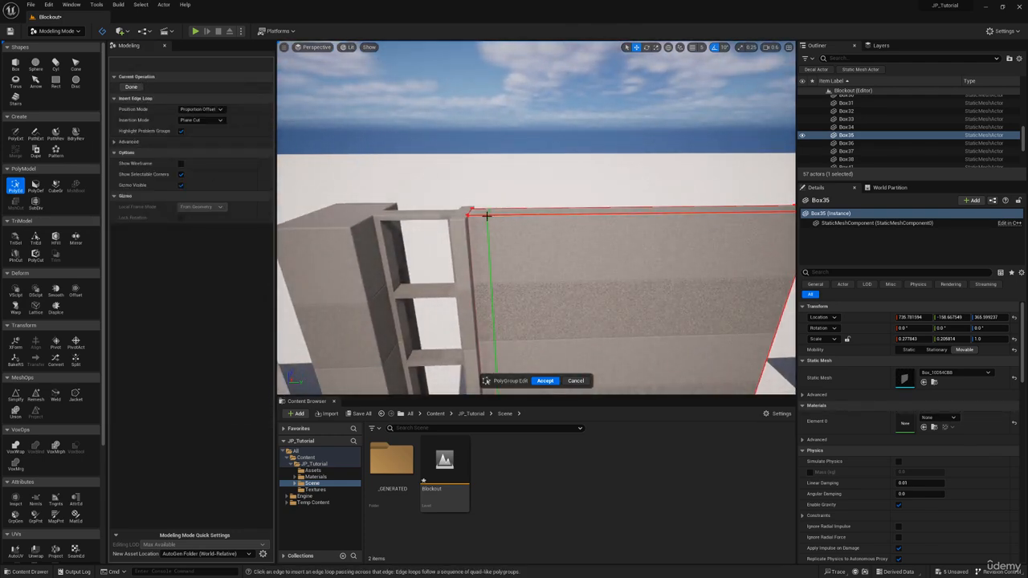
scroll(568, 216, down, 3)
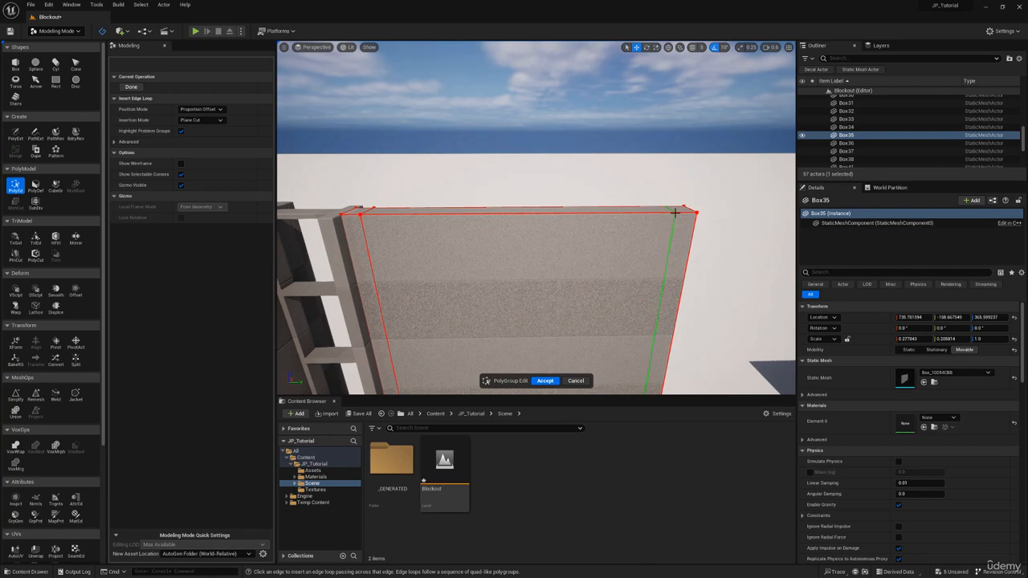
click(675, 213)
Insert a horizontal edge loop close to the door panel's upper edge and another close to its lower edge
key(s)
right_drag(673, 229, 634, 184)
key(q)
key(w)
click(637, 198)
key(s)
key(e)
key(s)
key(w)
right_drag(528, 189, 500, 214)
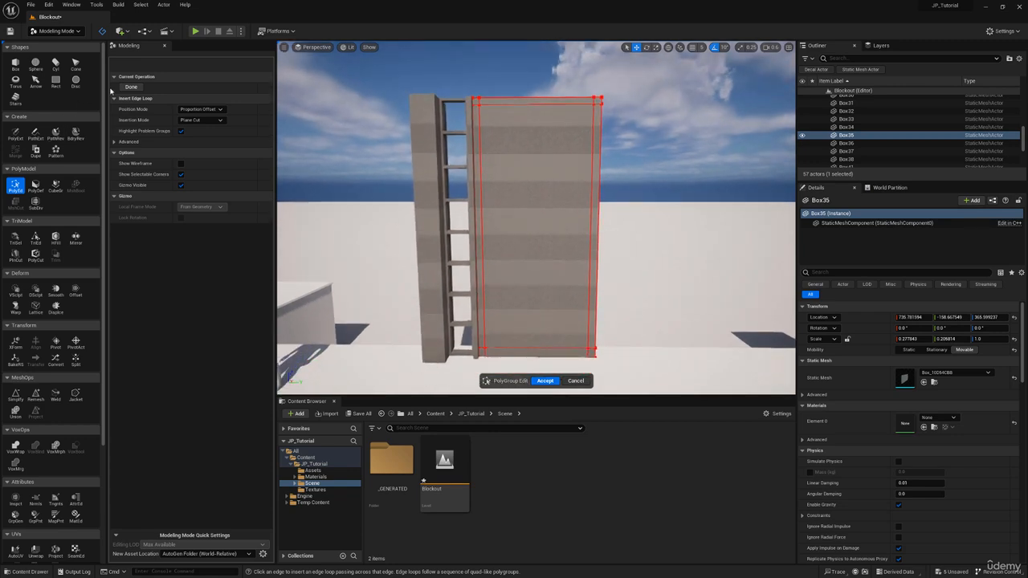
Insert 2 evenly spaced horizontal edge loops across the door panel, and scale them apart vertically
click(198, 109)
click(194, 119)
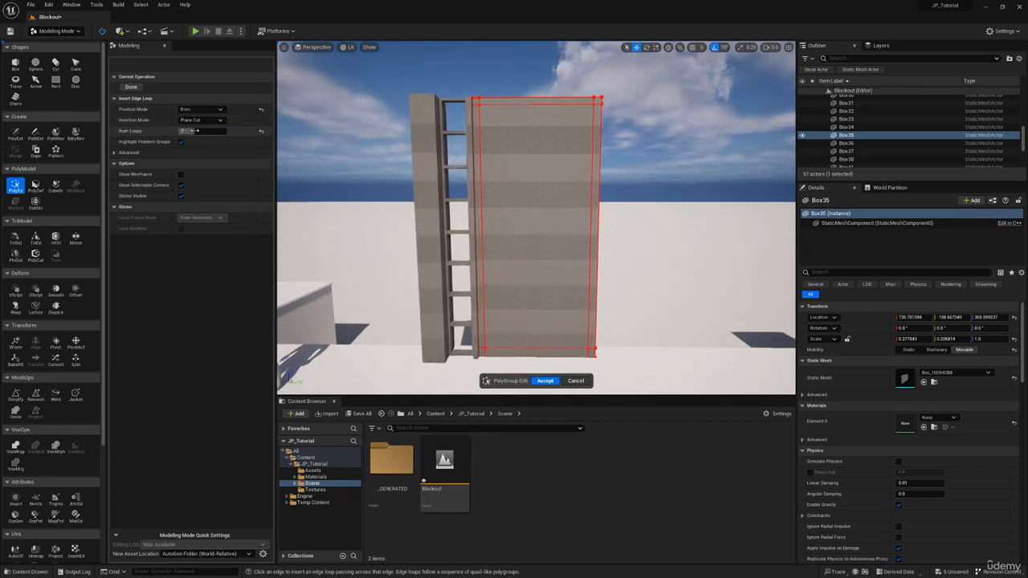
text(2)
key(Return)
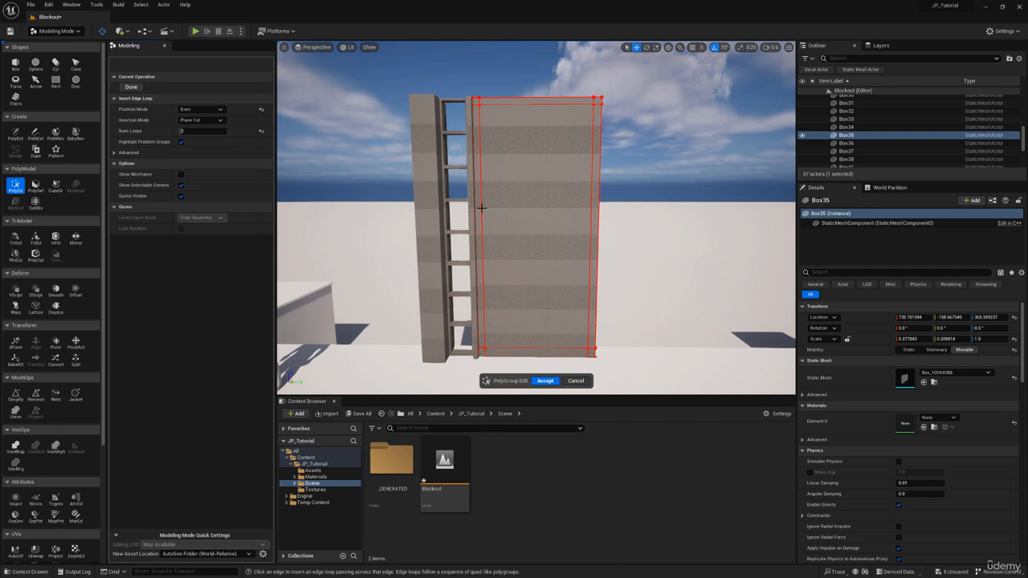
click(482, 209)
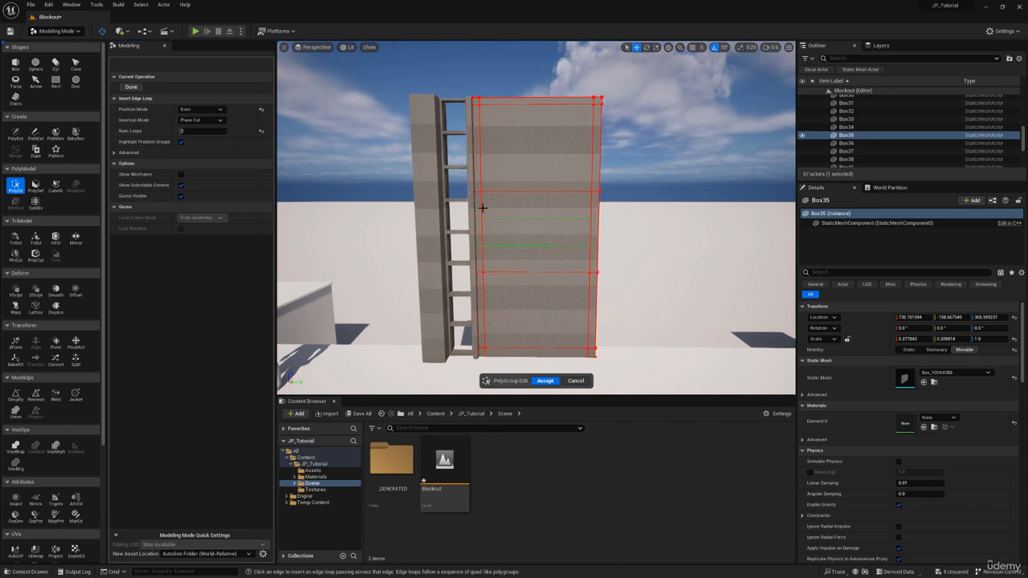
click(131, 87)
click(541, 218)
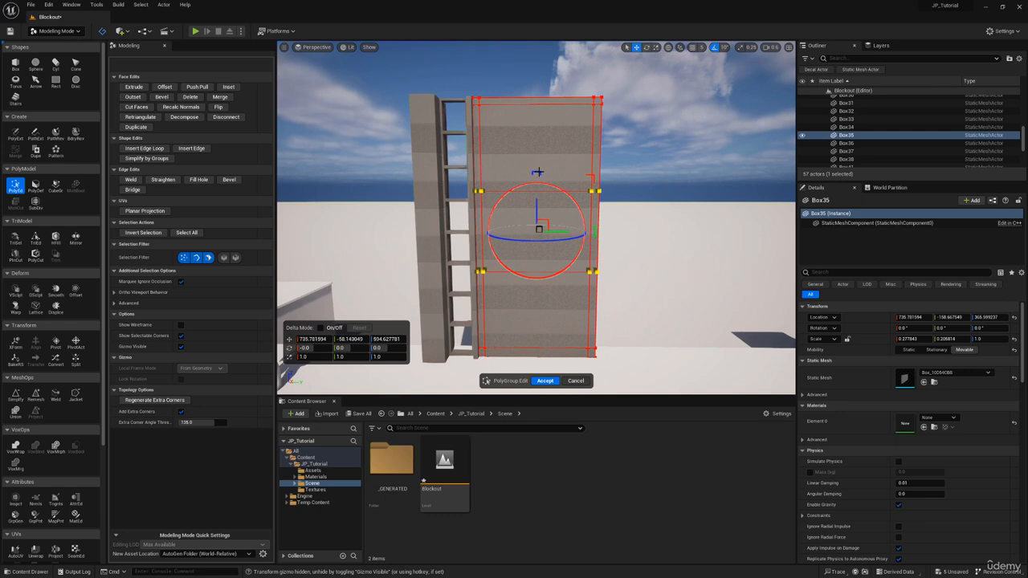
drag(537, 172, 539, 160)
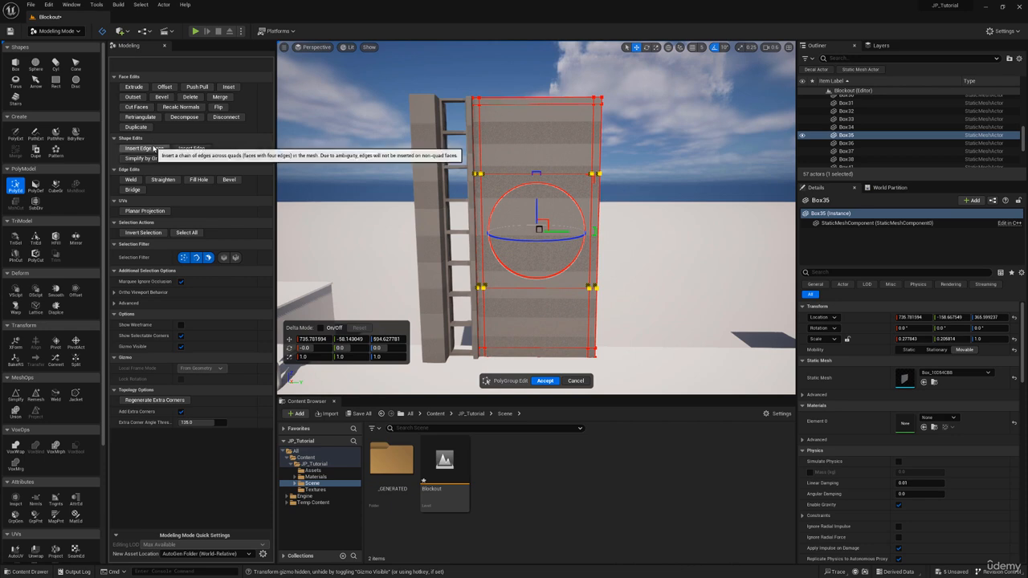
Insert 1 even horizontal edge loop in each of the door panel's upper and lower sections
click(144, 148)
key(w)
right_drag(489, 161, 490, 141)
click(200, 110)
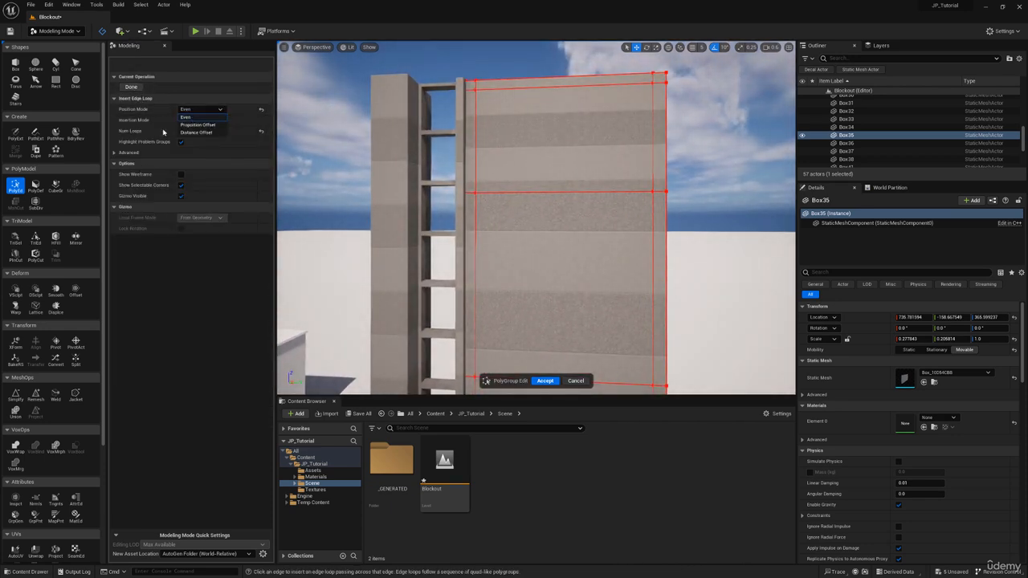
click(156, 130)
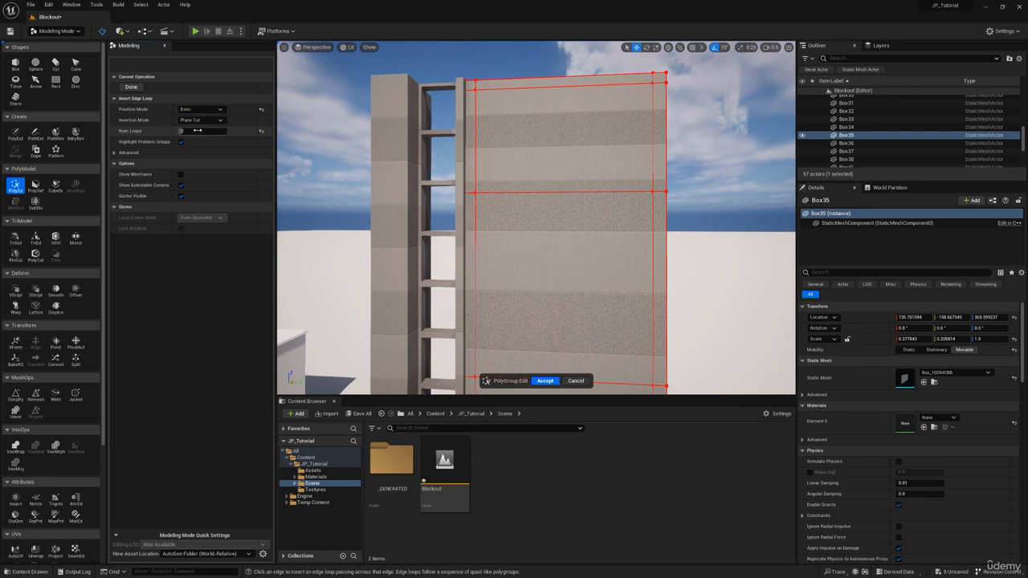
click(476, 140)
right_drag(490, 186, 490, 217)
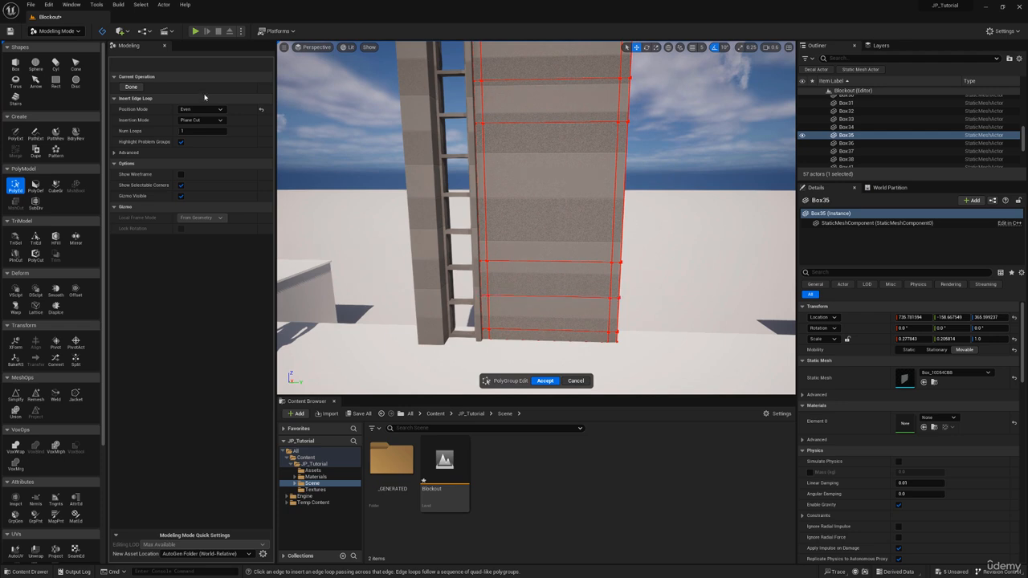
click(132, 87)
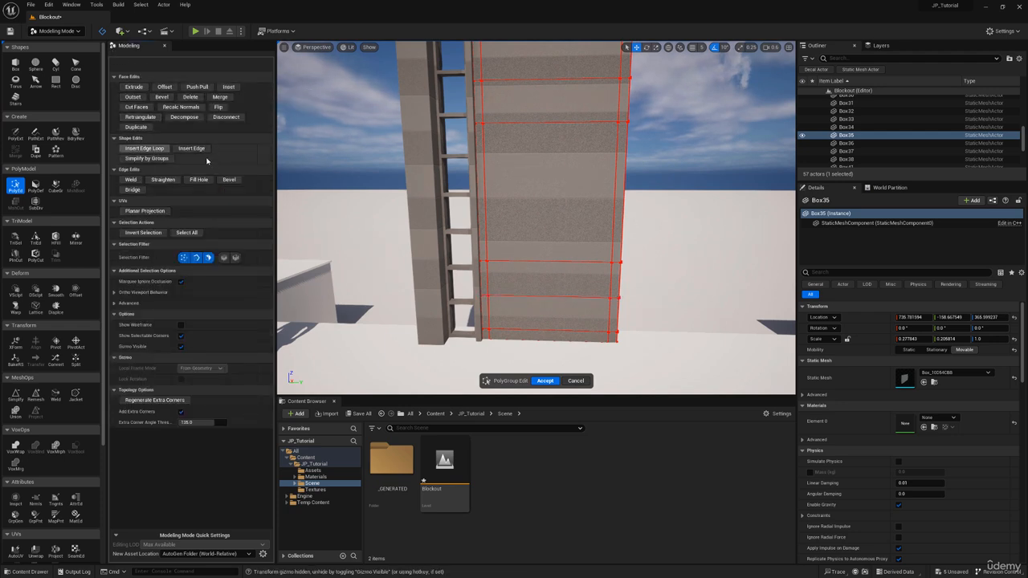
Insert edge loops in Proportion Offset mode close beside the inner horizontal loops to outline narrow rails across the door panel
click(145, 149)
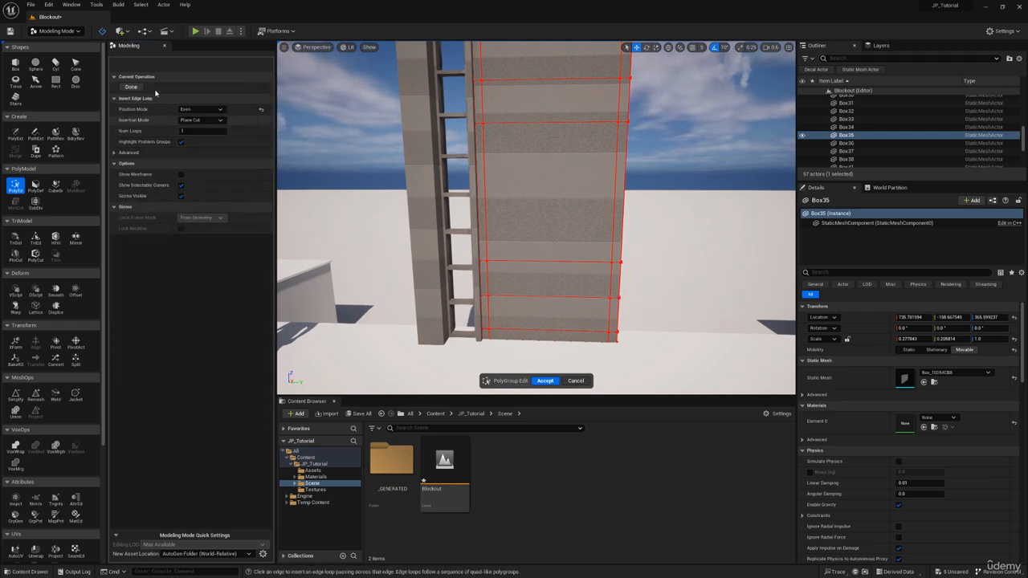
click(196, 126)
right_drag(492, 141, 436, 166)
key(w)
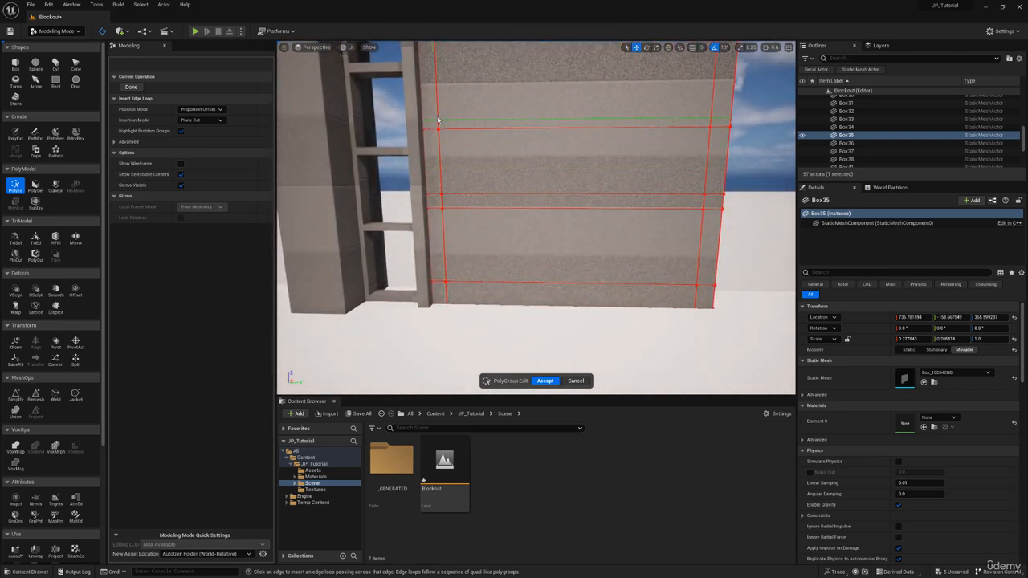
key(e)
right_drag(437, 113, 441, 109)
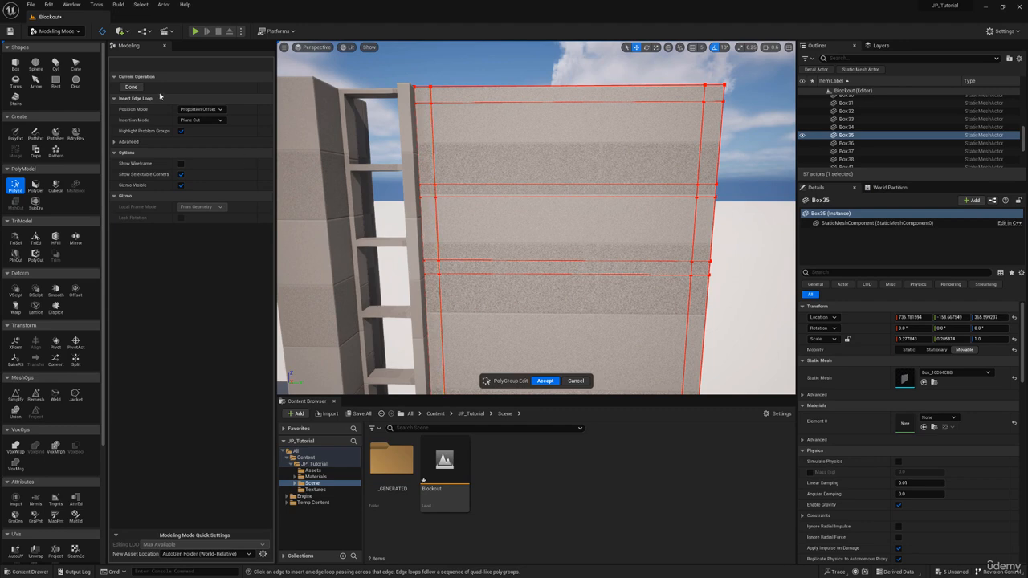
click(134, 86)
Select the five large faces between the door's frame strips, extrude them inward as recesses, and accept the edit
click(588, 140)
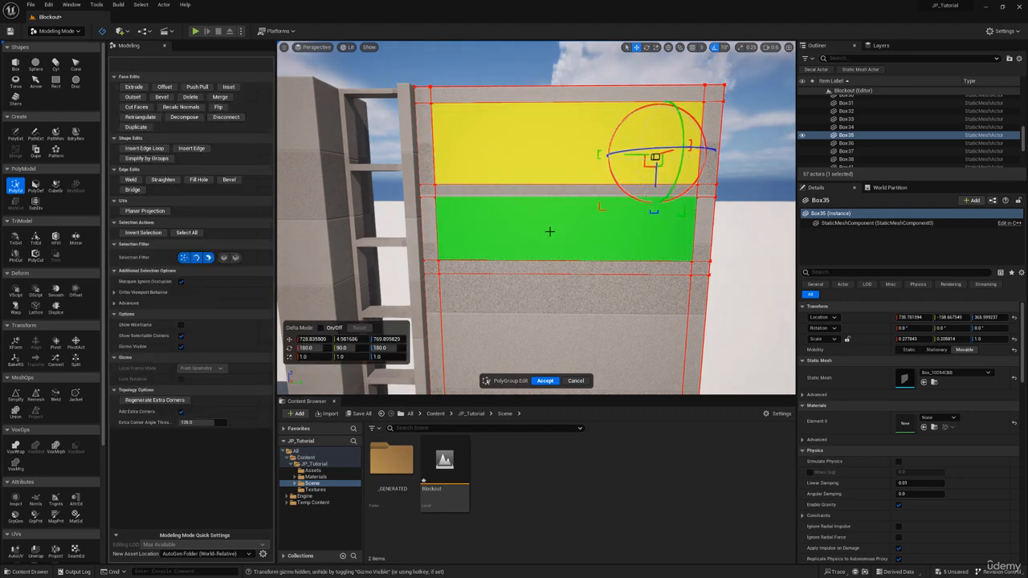
shift+click(548, 230)
right_drag(549, 230, 449, 192)
shift+click(512, 303)
shift+click(514, 238)
shift+click(512, 271)
click(134, 87)
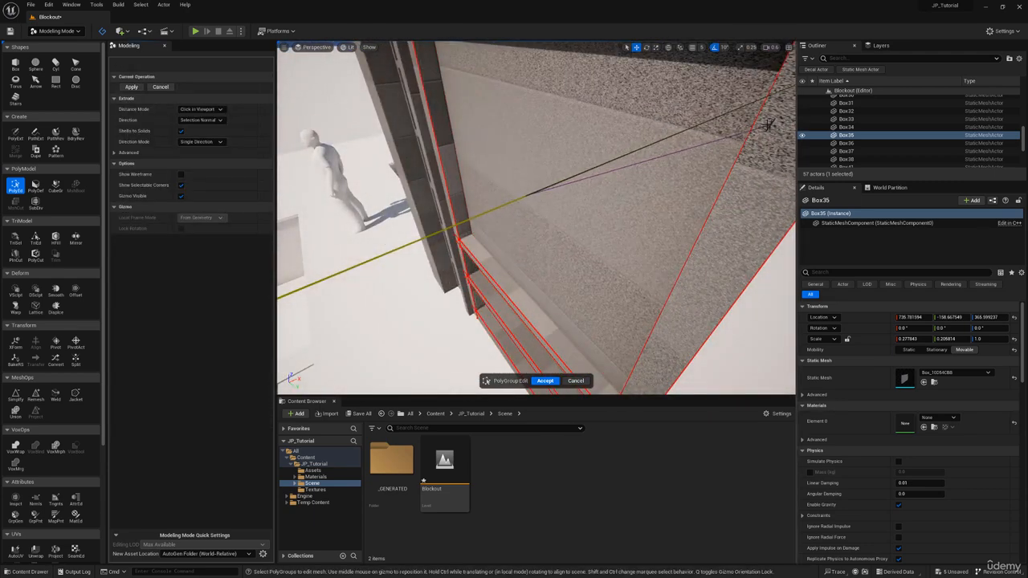
click(763, 123)
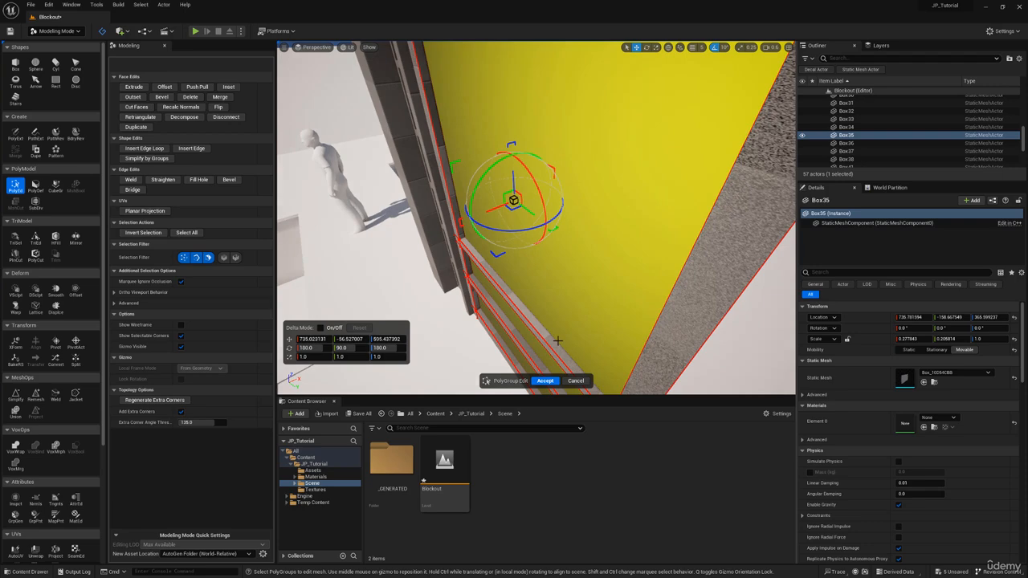
click(546, 380)
Select the door panel's outer side corners in PolyGroup Edit, move them outward to about Y 46, and accept
key(s)
right_drag(562, 262, 639, 164)
key(w)
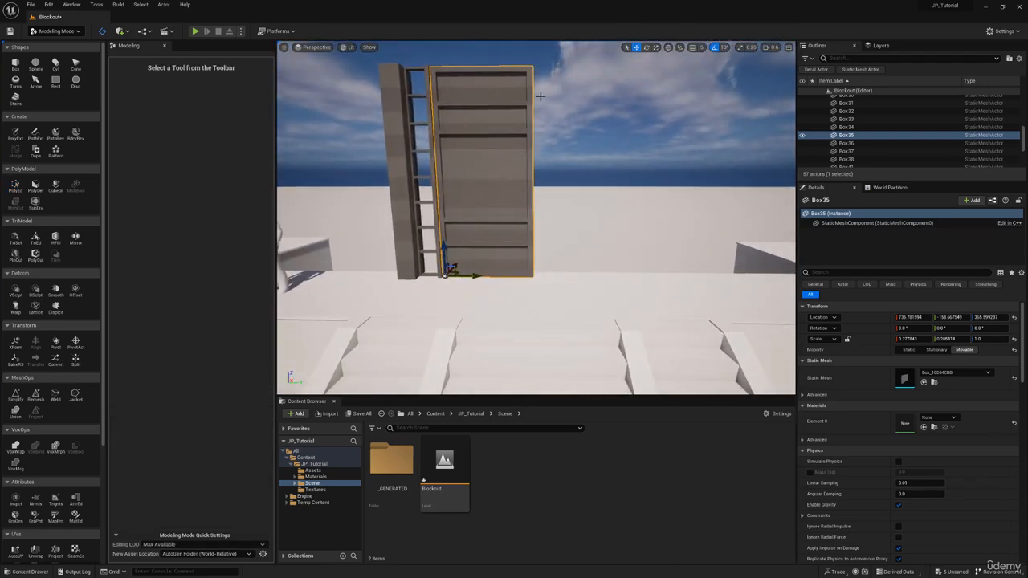
mouse_move(541, 94)
right_down()
mouse_move(526, 97)
mouse_move(534, 90)
right_up()
key(e)
key(w)
key(s)
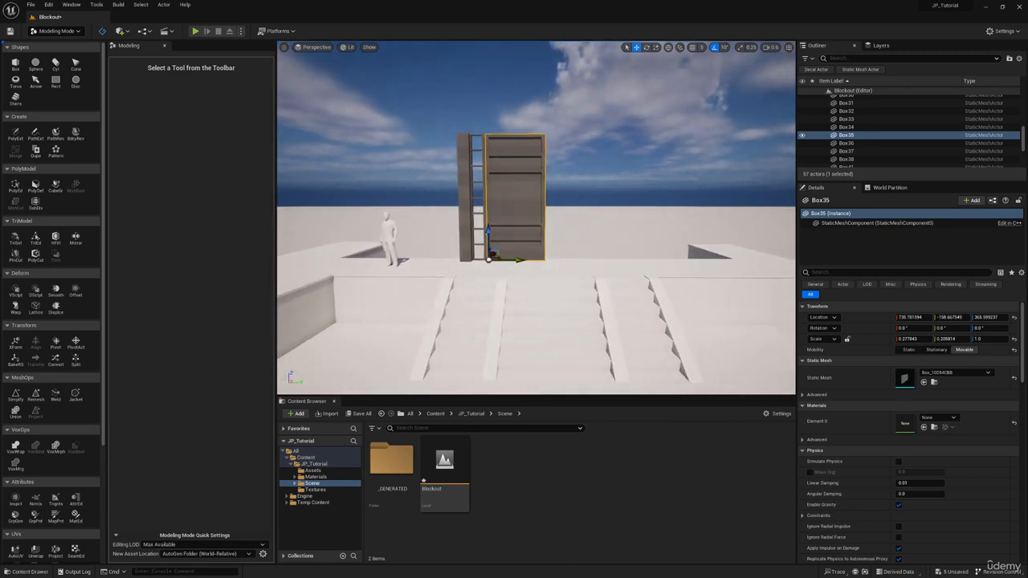
click(15, 186)
drag(622, 327, 623, 328)
right_drag(553, 201, 551, 199)
key(w)
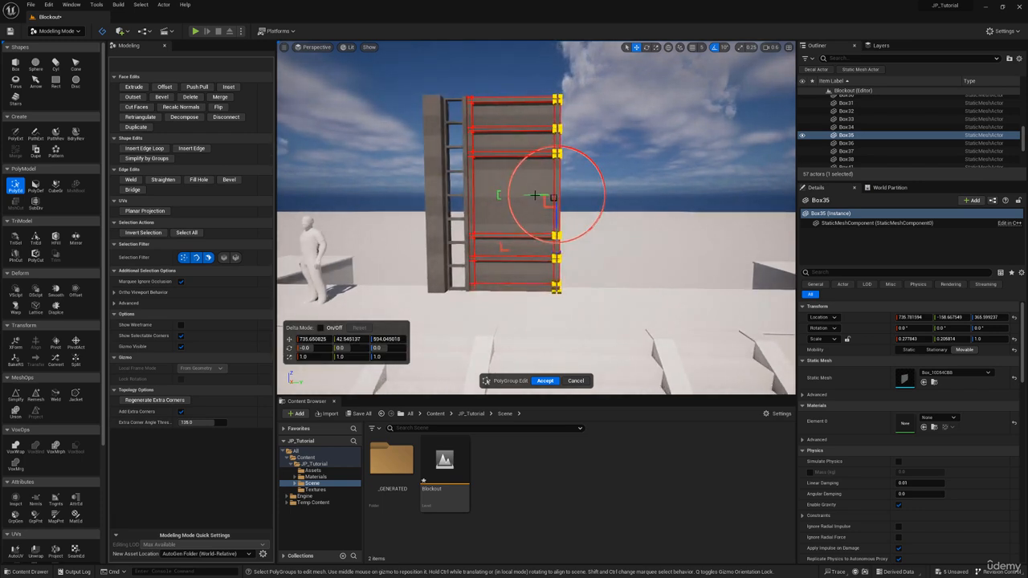
drag(535, 195, 537, 196)
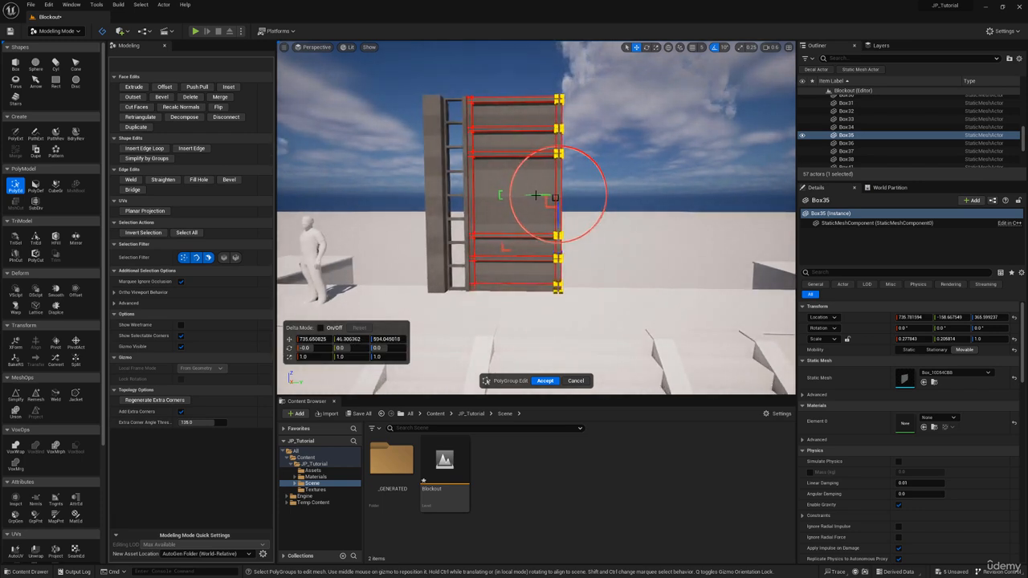
click(546, 380)
Check the gate composition through CineCameraActor0, and return to the free perspective view
key(s)
right_drag(493, 225, 488, 215)
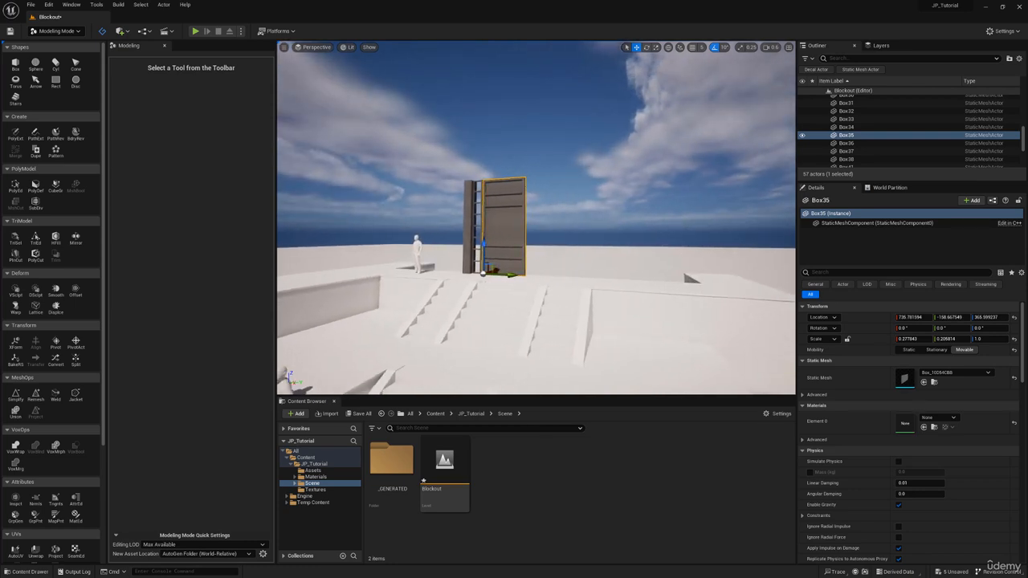
click(300, 47)
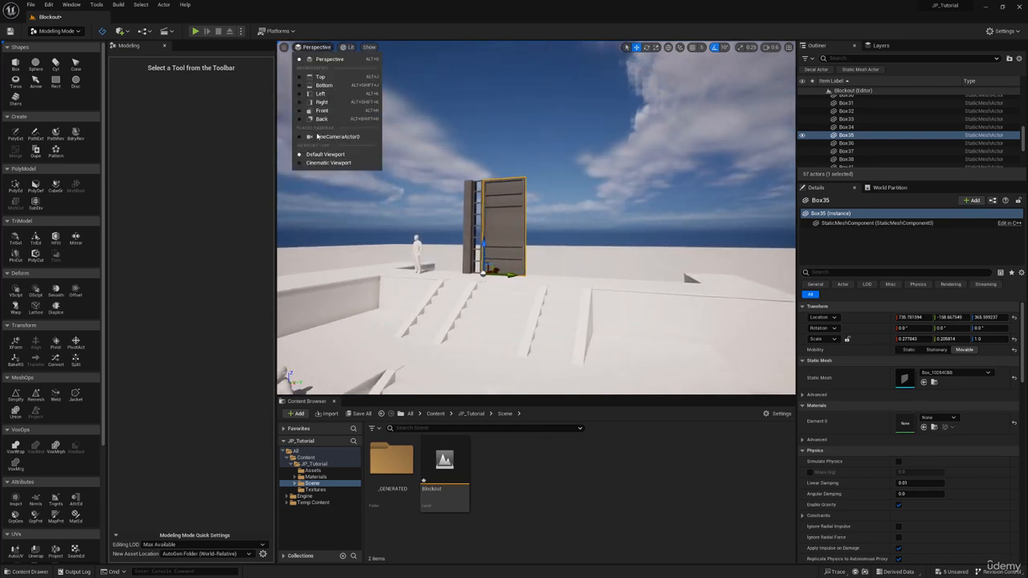
click(320, 135)
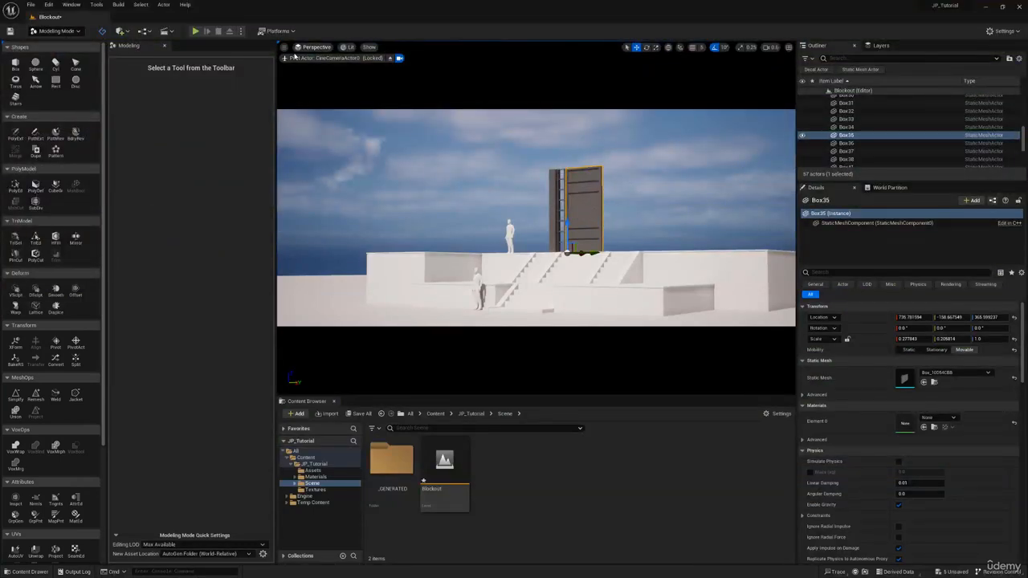
click(389, 59)
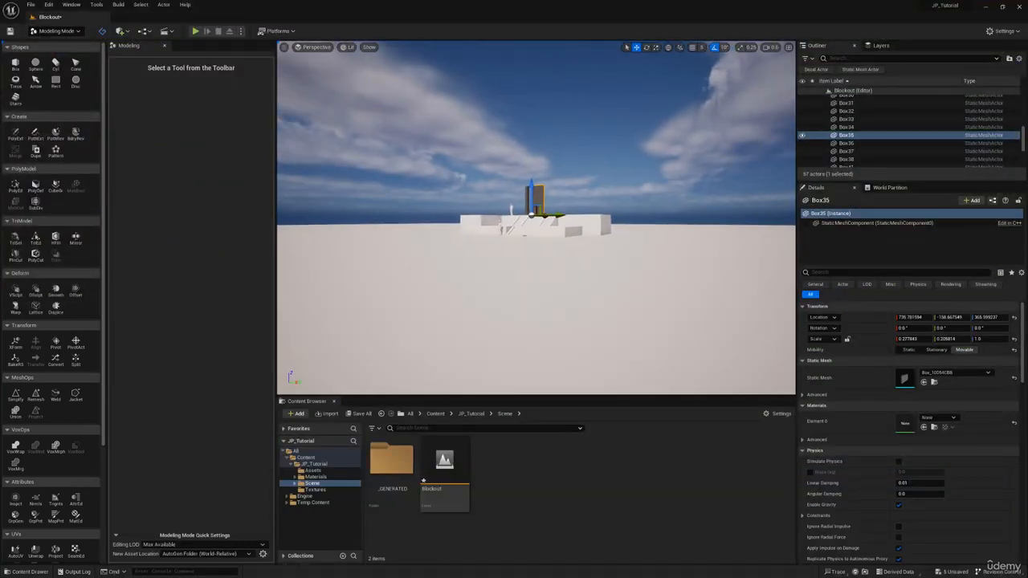
Select the door panel, post, lattice frame and pillar together, and assign them the Gray material
key(w)
right_drag(536, 218, 522, 312)
scroll(530, 294, down, 1)
key(w)
right_drag(532, 159, 515, 156)
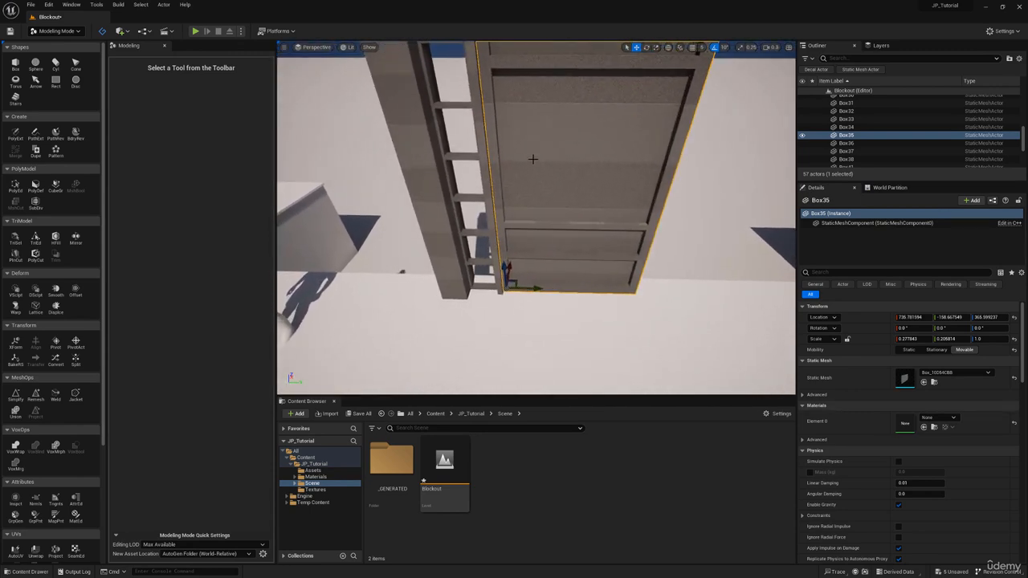
shift+click(484, 163)
shift+click(450, 155)
shift+click(435, 154)
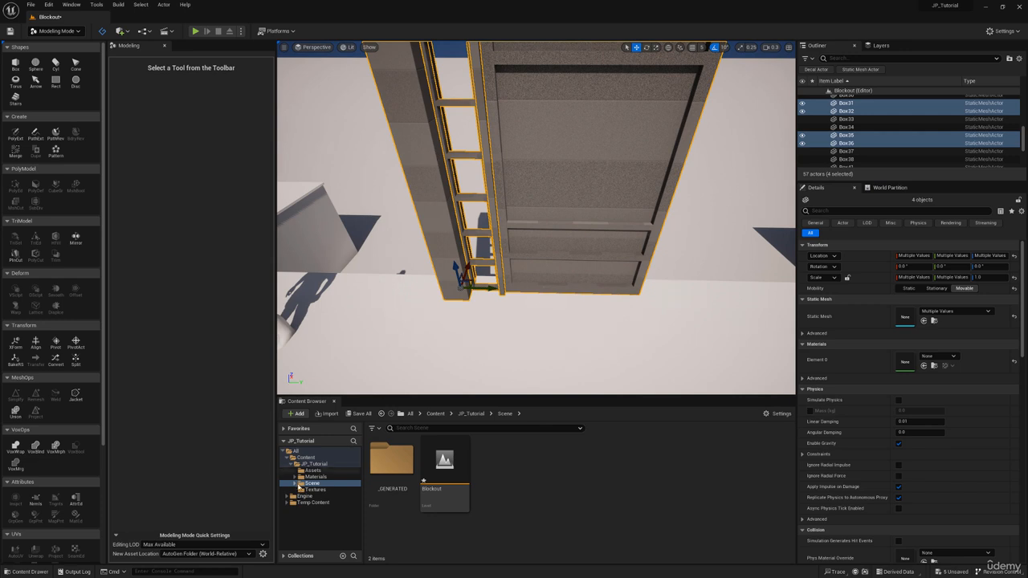
click(294, 483)
click(295, 477)
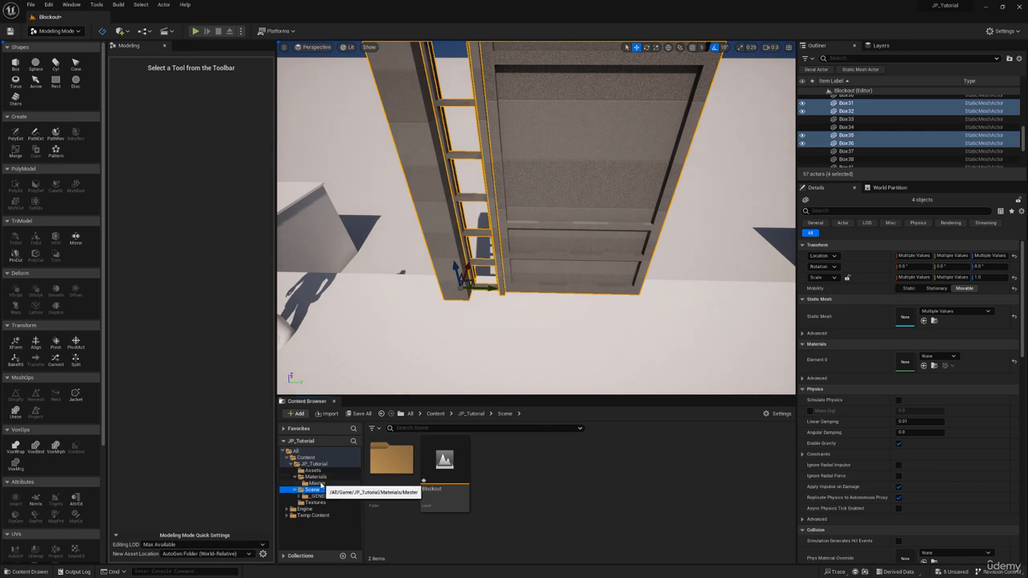
click(316, 477)
drag(444, 462, 904, 360)
Duplicate the three platform boxes behind the gate, move copies backward, and delete the surplus set
right_drag(515, 200, 513, 146)
scroll(510, 206, up, 4)
click(540, 247)
ctrl+click(533, 181)
ctrl+click(516, 150)
key(ctrl+d)
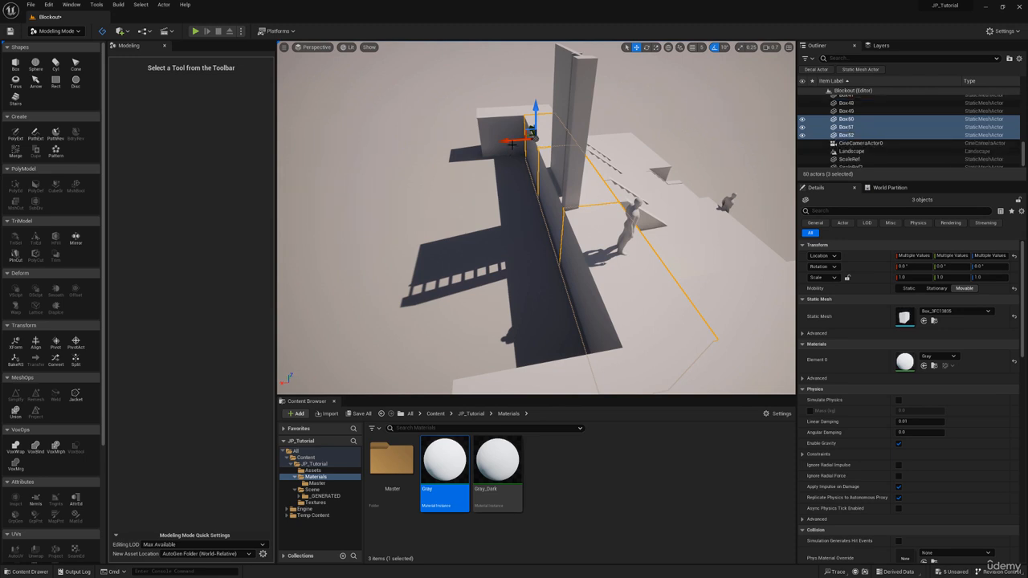
drag(511, 143, 437, 147)
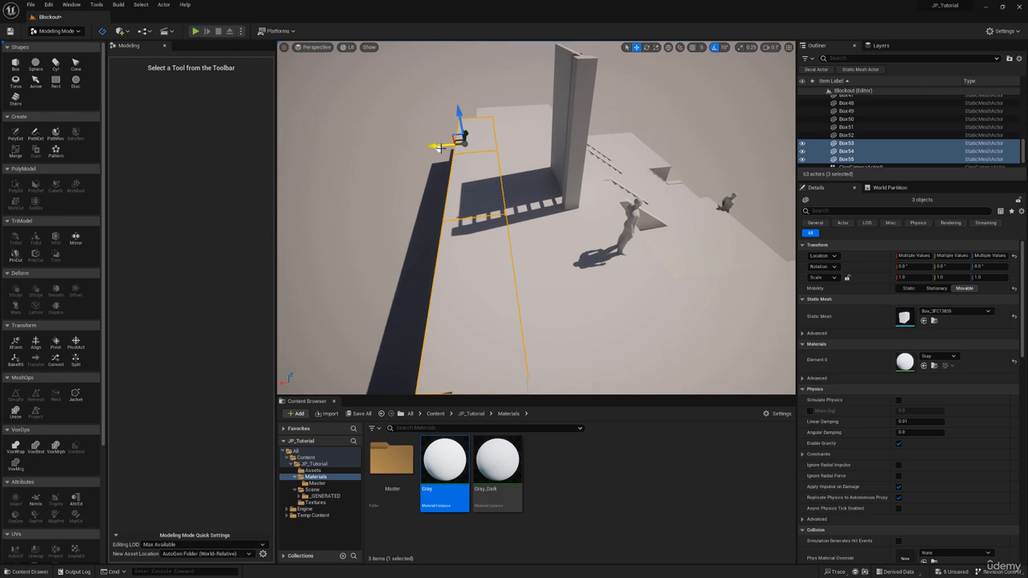
right_drag(494, 191, 497, 191)
key(Delete)
Duplicate the door panel sideways as a second door directly beside the first, at about Y 57
click(496, 191)
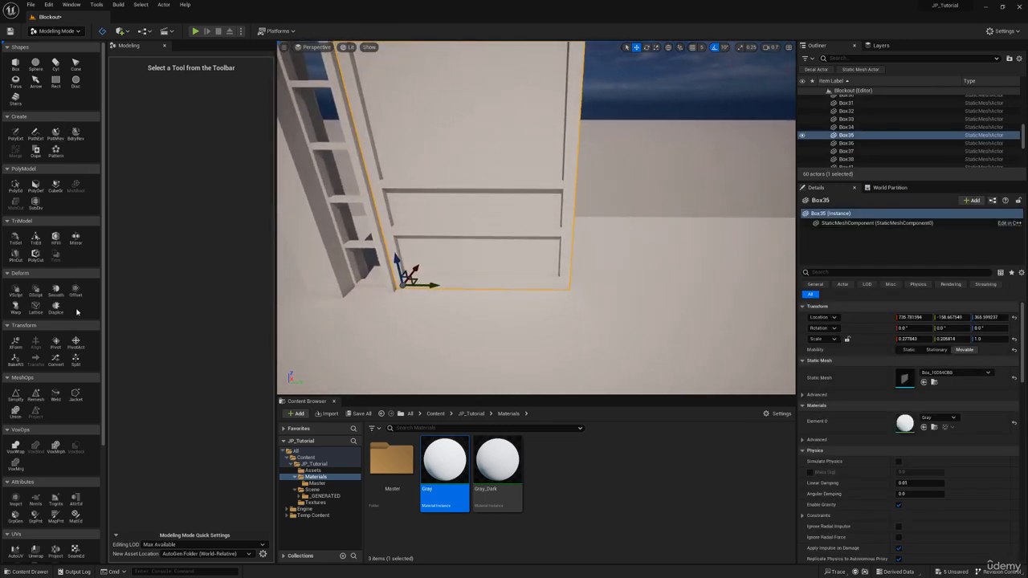
right_drag(497, 191, 496, 191)
drag(376, 281, 545, 276)
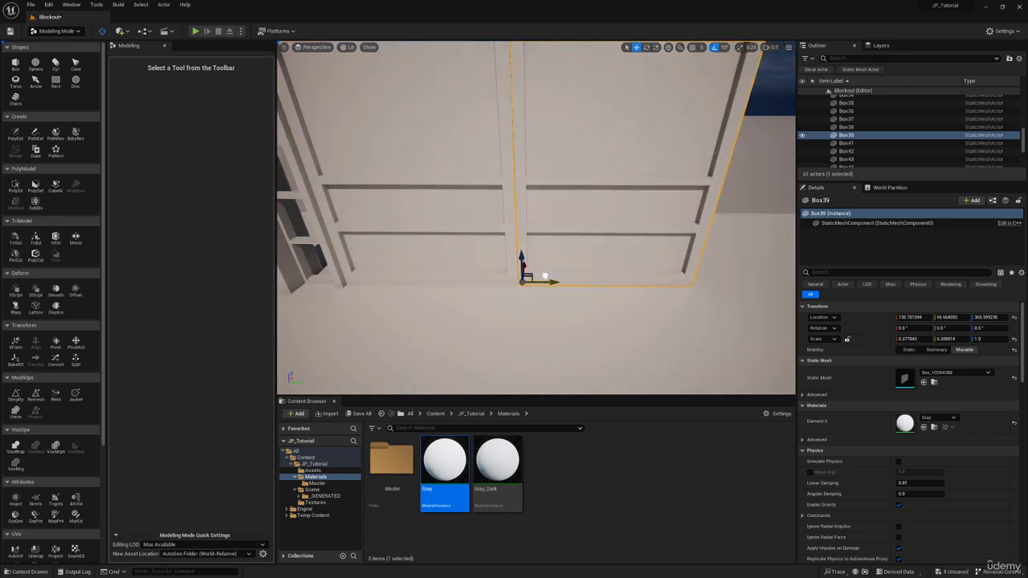
Move the first door's pivot to its lower outer corner beside the narrow post, at about Y -162.6
click(490, 258)
right_drag(490, 259, 490, 259)
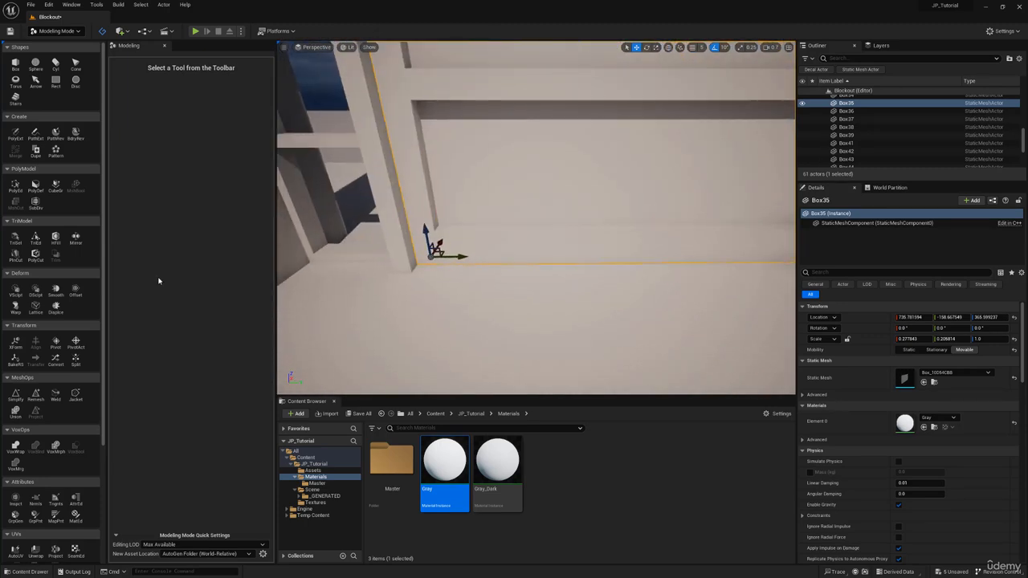
click(55, 340)
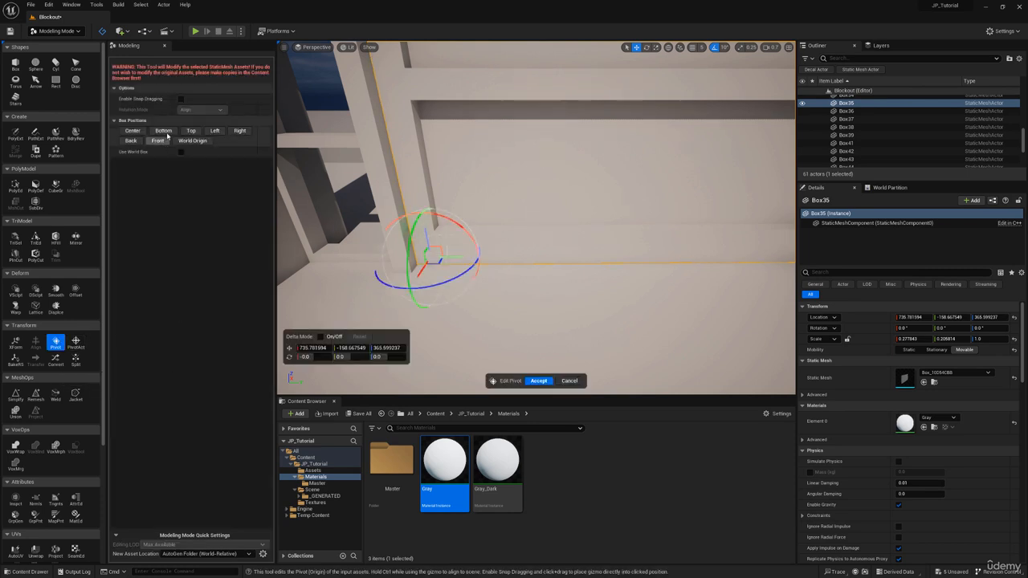
right_drag(482, 248, 482, 249)
click(191, 130)
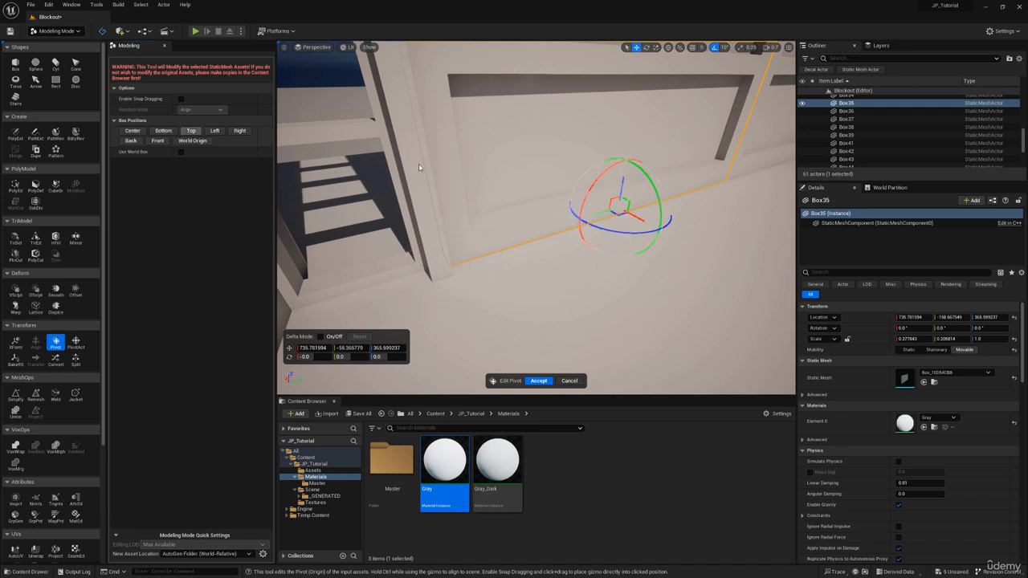
drag(601, 212, 408, 245)
right_drag(409, 245, 409, 245)
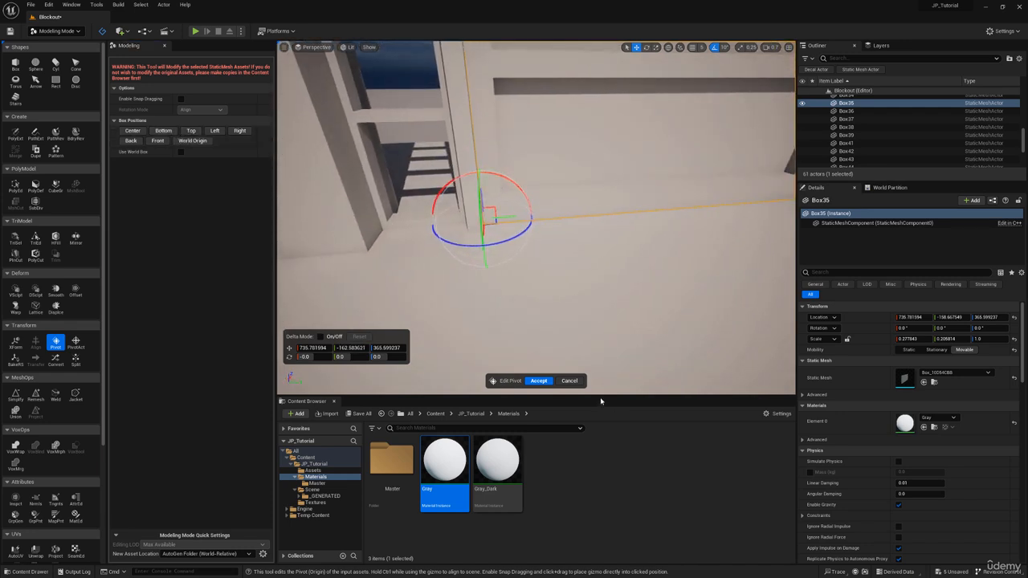
click(540, 381)
Test-rotate the first door around its new hinge pivot, and undo the rotation
right_drag(488, 217, 453, 241)
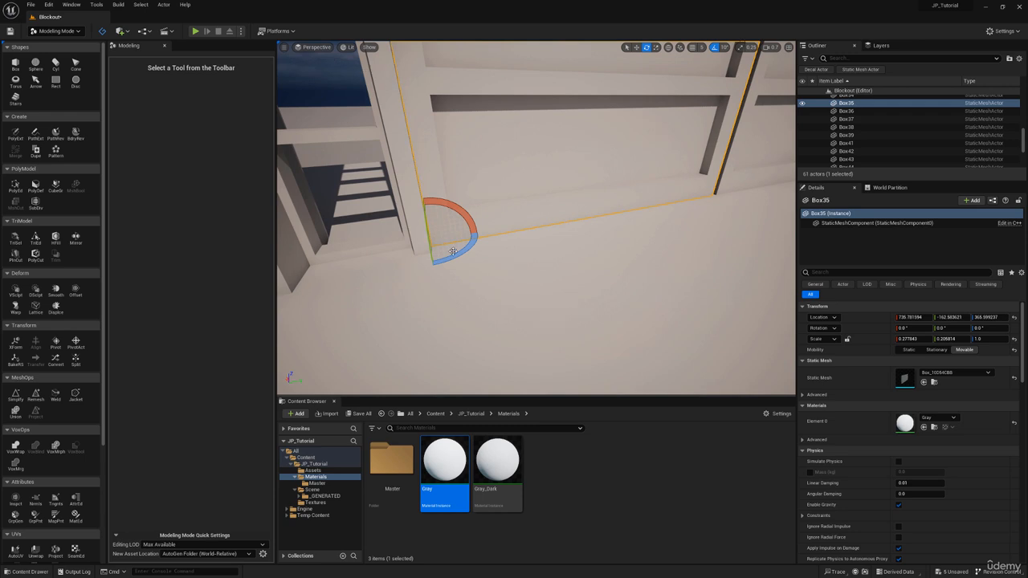
drag(453, 251, 450, 255)
key(ctrl+z)
Convert the second door into an independent mesh copy with the duplicate mesh tool
mouse_move(608, 223)
right_down()
mouse_move(618, 222)
mouse_move(608, 217)
right_up()
click(521, 186)
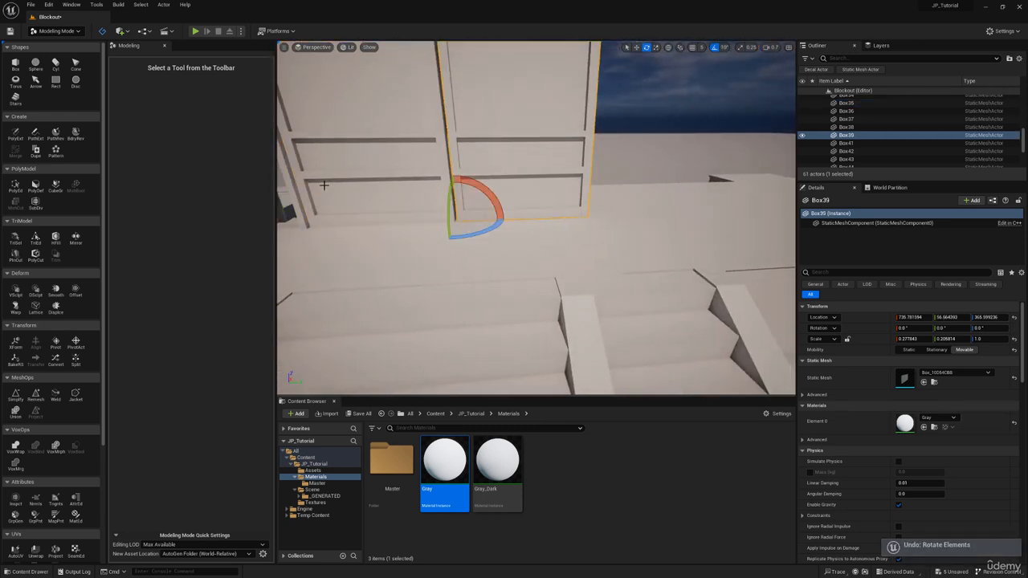
key(w)
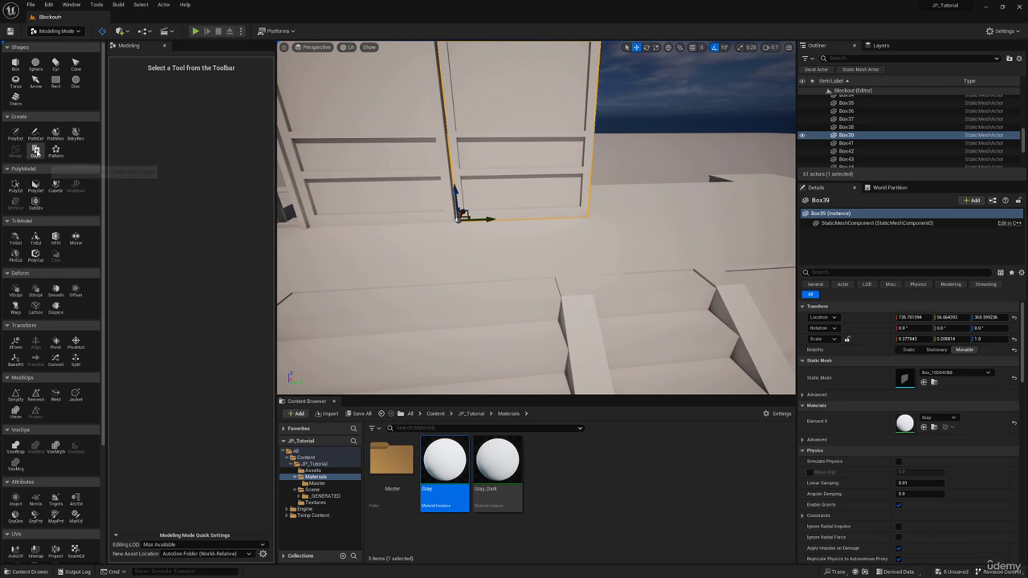
click(36, 152)
click(540, 380)
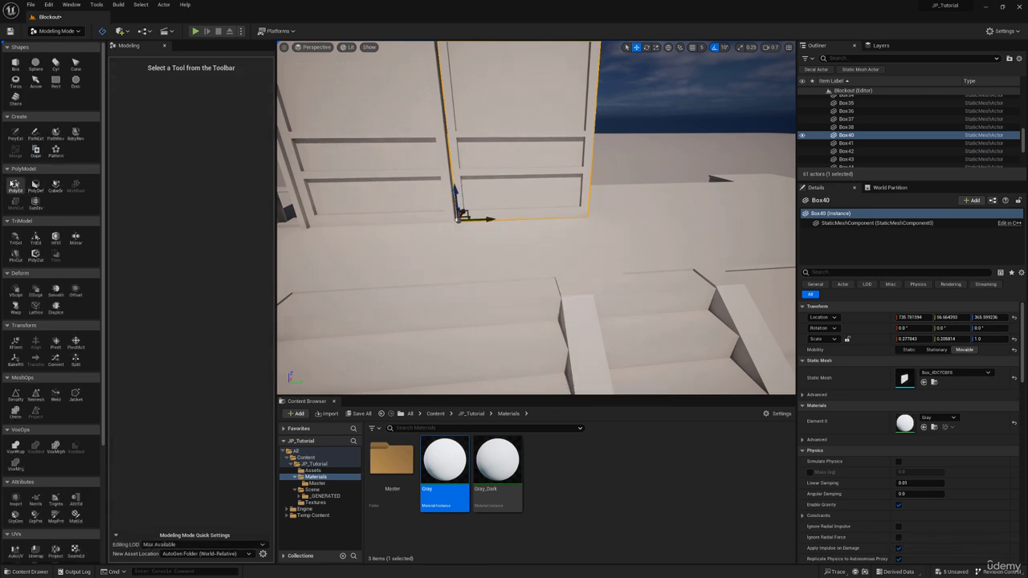
Move the second door's pivot to its lower outer corner, at about Y 272.6
click(57, 343)
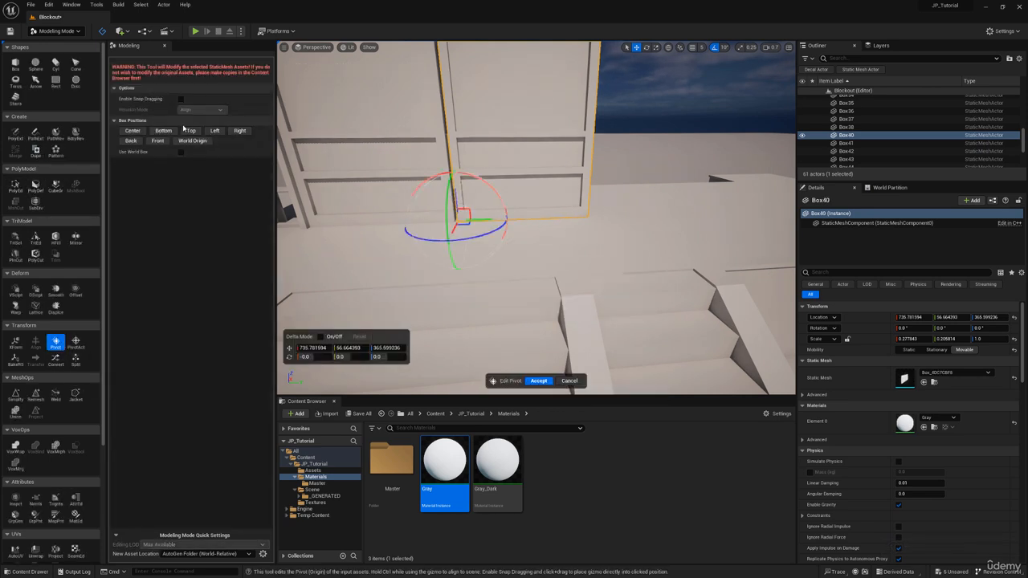
click(168, 133)
key(w)
right_drag(462, 215, 514, 233)
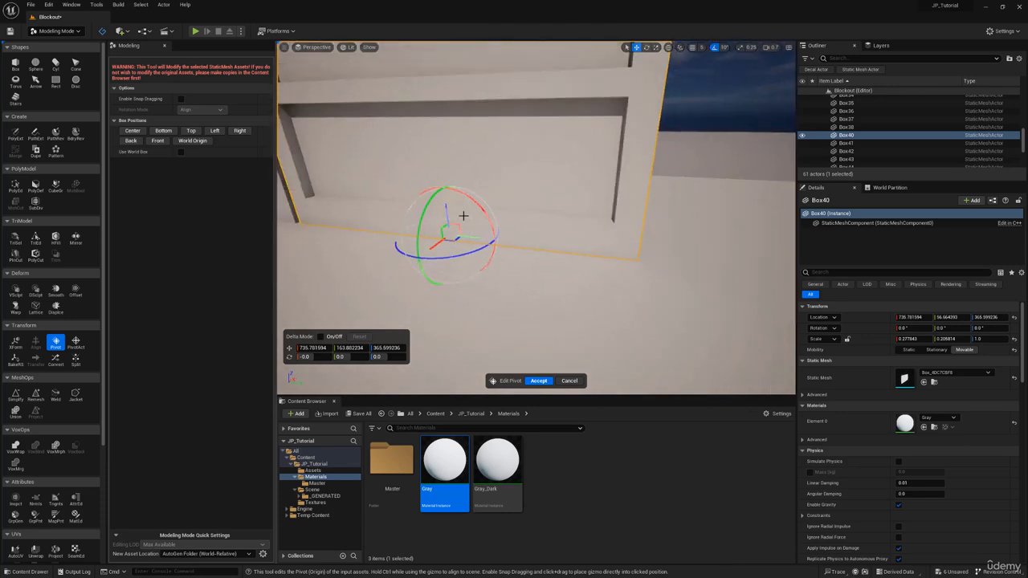
drag(478, 233, 661, 252)
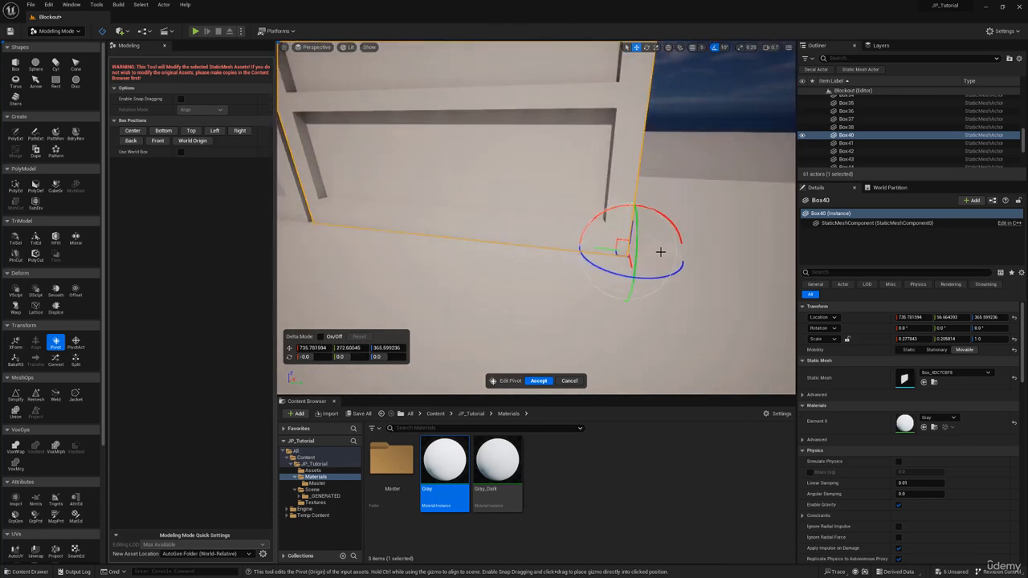
click(537, 381)
Shift the second door sideways toward the first door, to about Y 268.9
right_drag(530, 306, 498, 297)
key(s)
drag(737, 232, 732, 233)
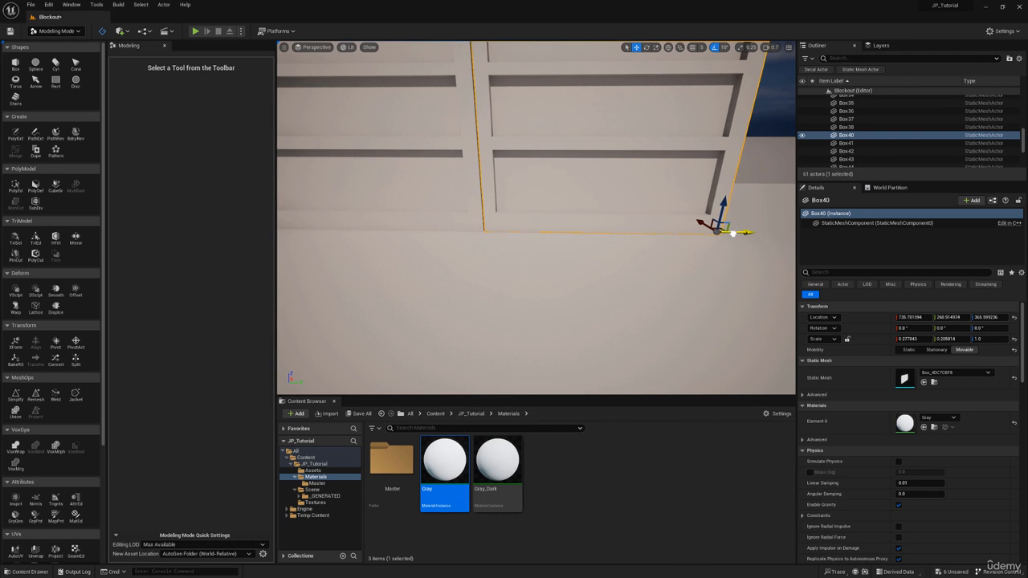
key(s)
right_drag(476, 227, 580, 248)
Duplicate the narrow door post to the second door's outer edge, at about Y 272.8
key(w)
click(532, 224)
key(s)
alt+drag(354, 249, 598, 269)
key(a)
right_drag(598, 270, 659, 262)
key(w)
drag(551, 277, 544, 276)
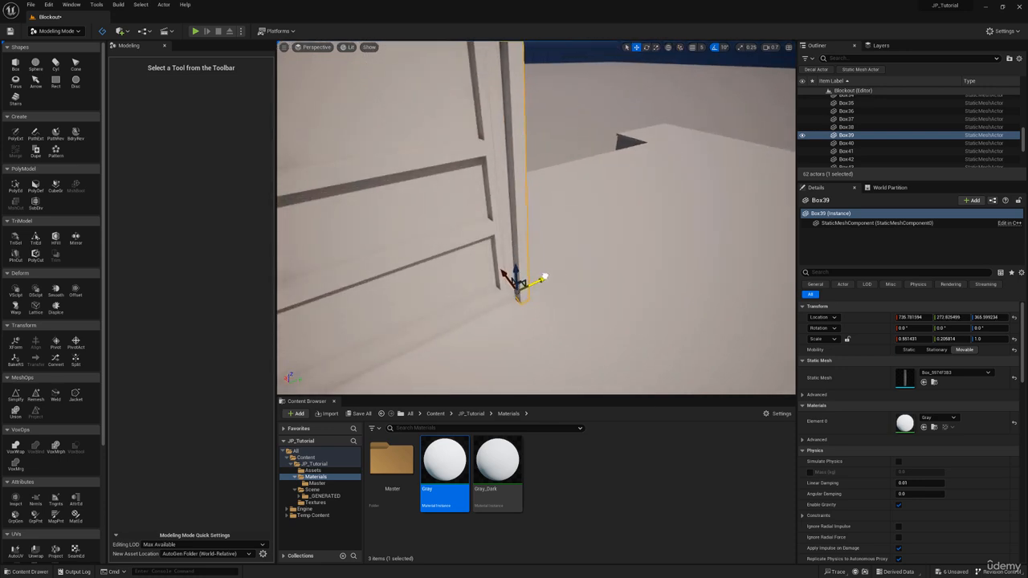
Duplicate the lattice frame to the outer side of the new post, at about Y 300
key(s)
right_drag(544, 278, 530, 269)
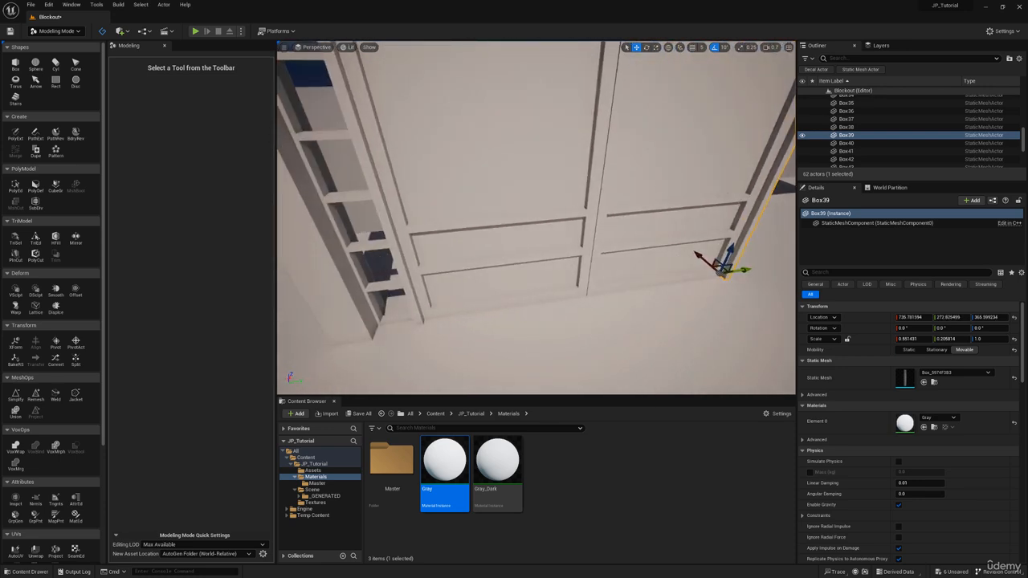
click(426, 311)
shift+drag(428, 313, 717, 286)
scroll(665, 258, down, 4)
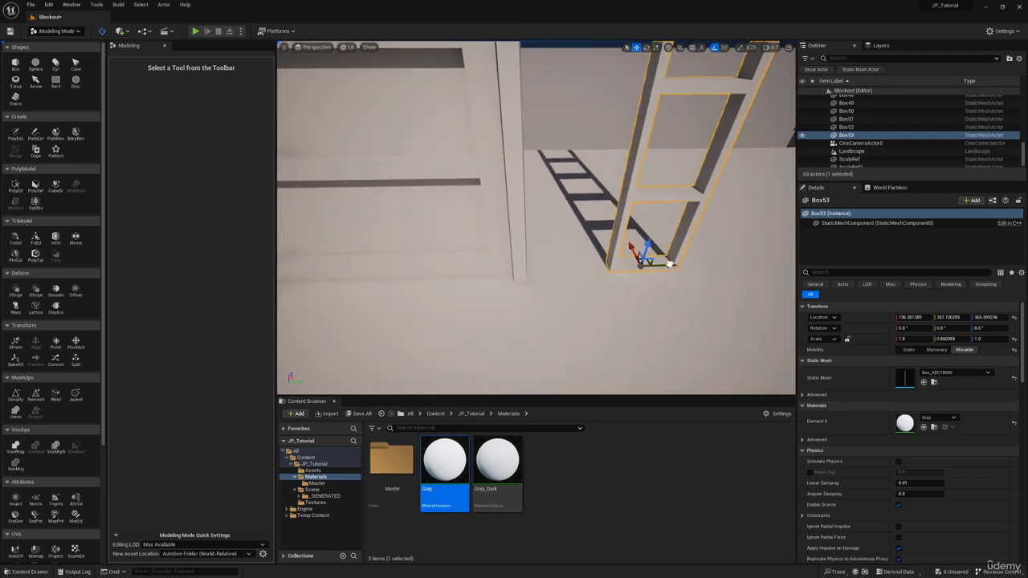
drag(669, 263, 590, 255)
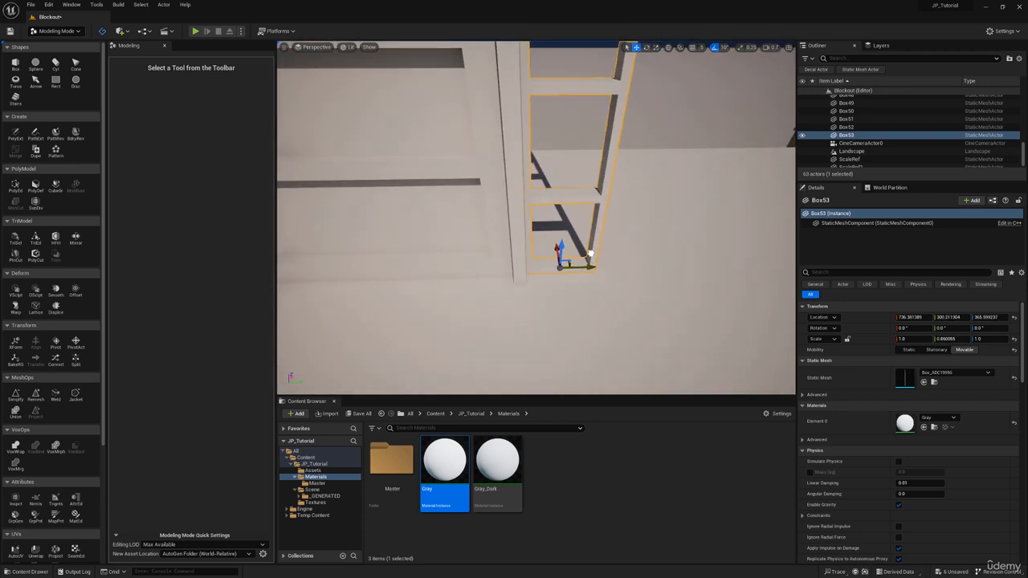
Duplicate the large pillar to the outer side of the second lattice frame, at about Y 344
right_drag(590, 254, 511, 236)
click(461, 233)
alt+drag(382, 240, 649, 251)
right_drag(649, 250, 615, 248)
drag(615, 248, 590, 252)
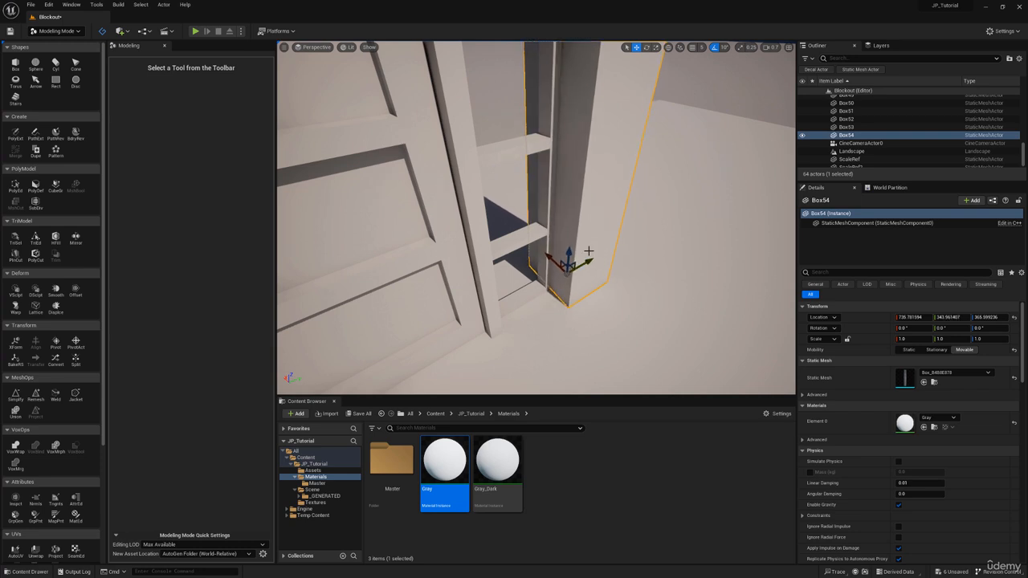
right_drag(588, 251, 420, 100)
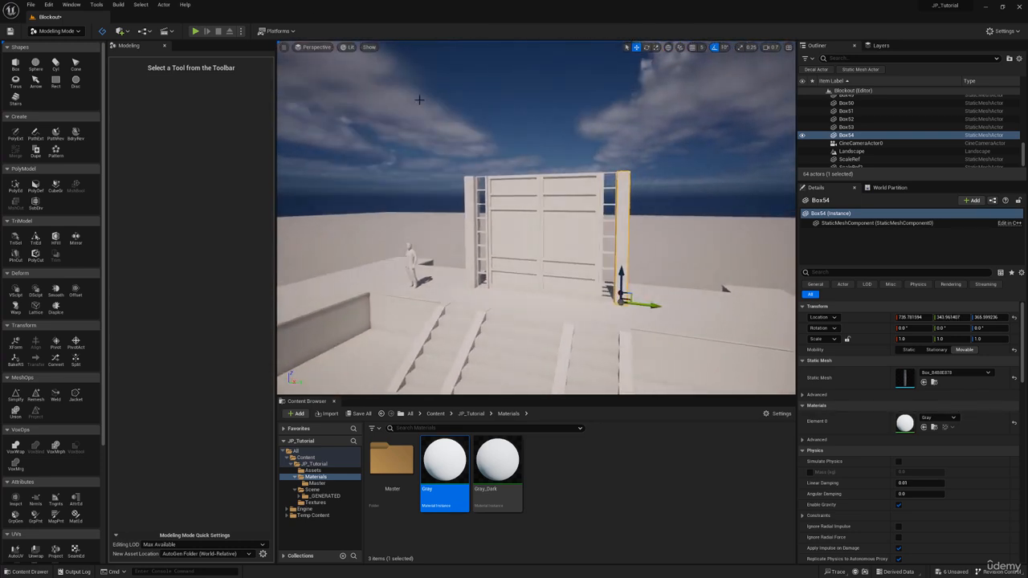
Look through CineCameraActor0, try opening the first door to -40°, undo the rotation and leave the camera view
click(309, 46)
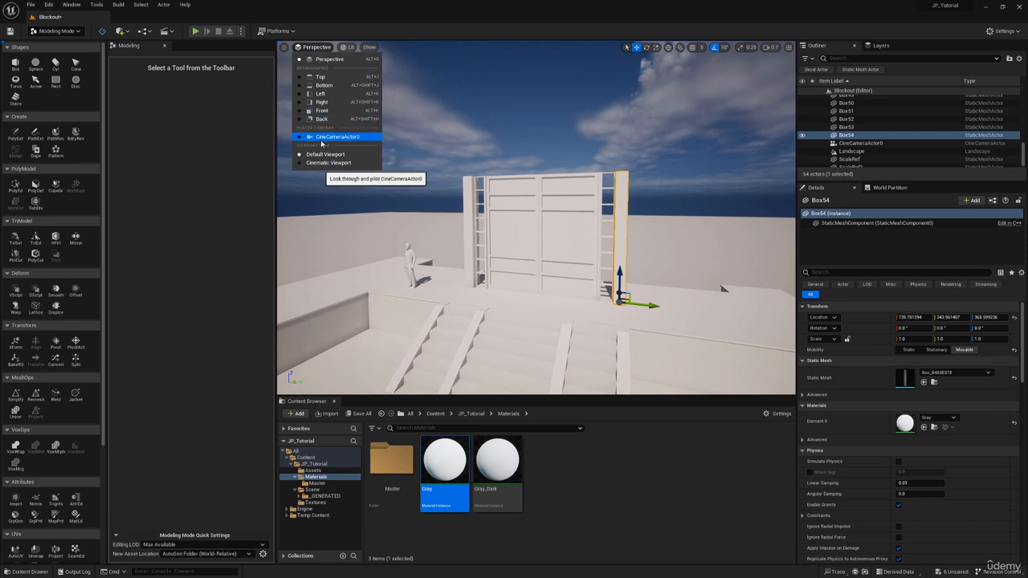
click(319, 140)
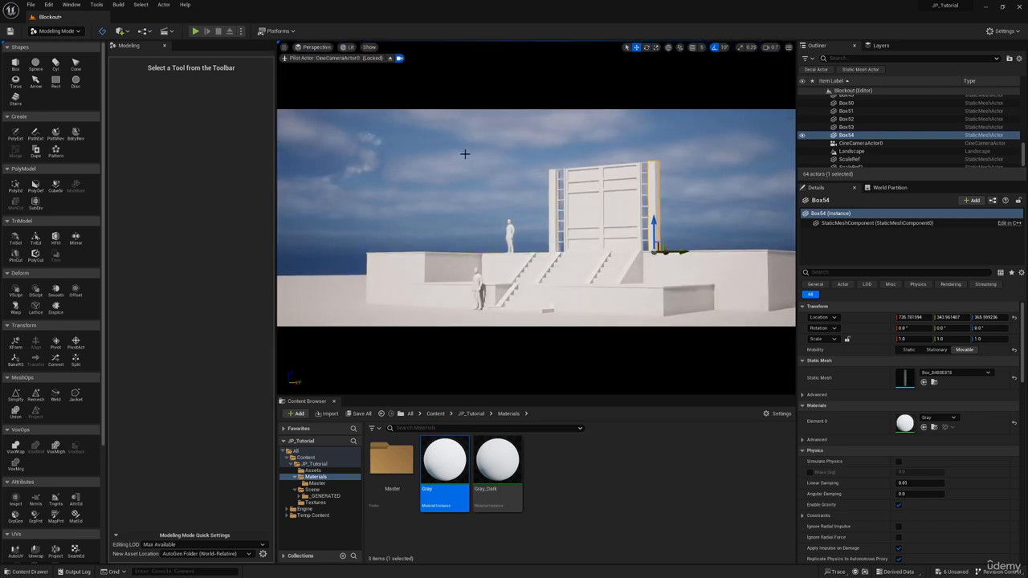
click(577, 241)
key(e)
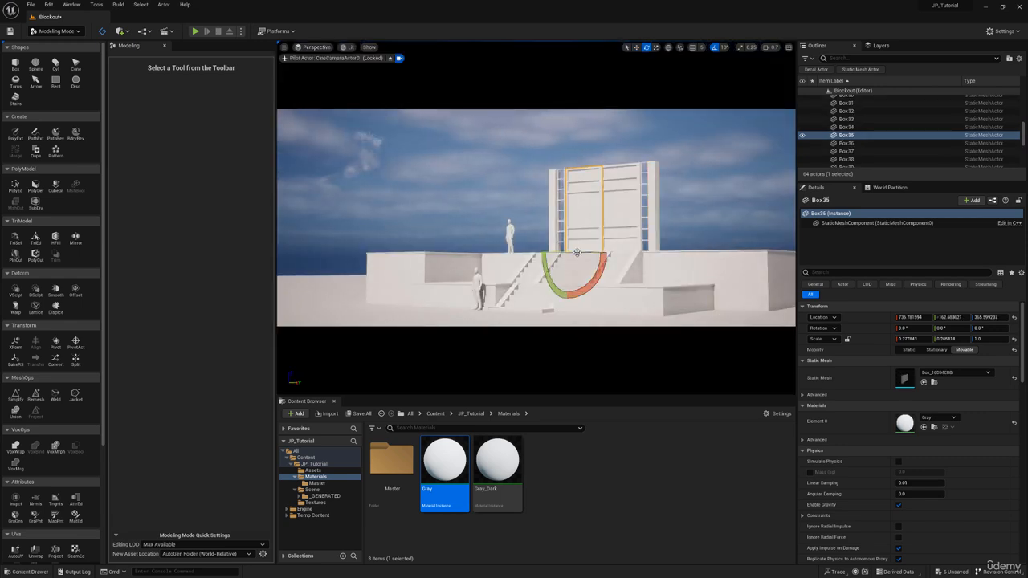
drag(576, 252, 608, 221)
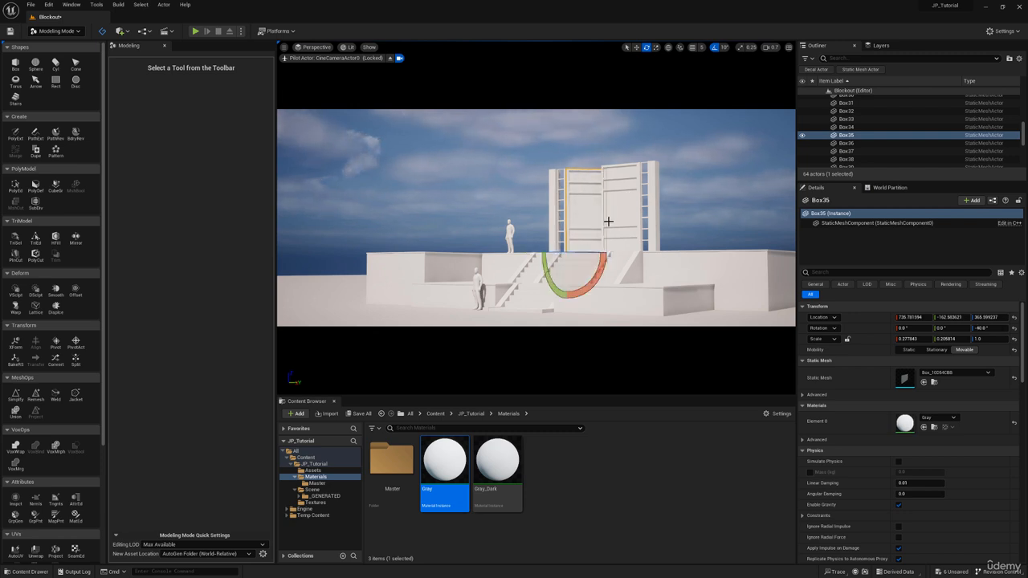
key(ctrl+z)
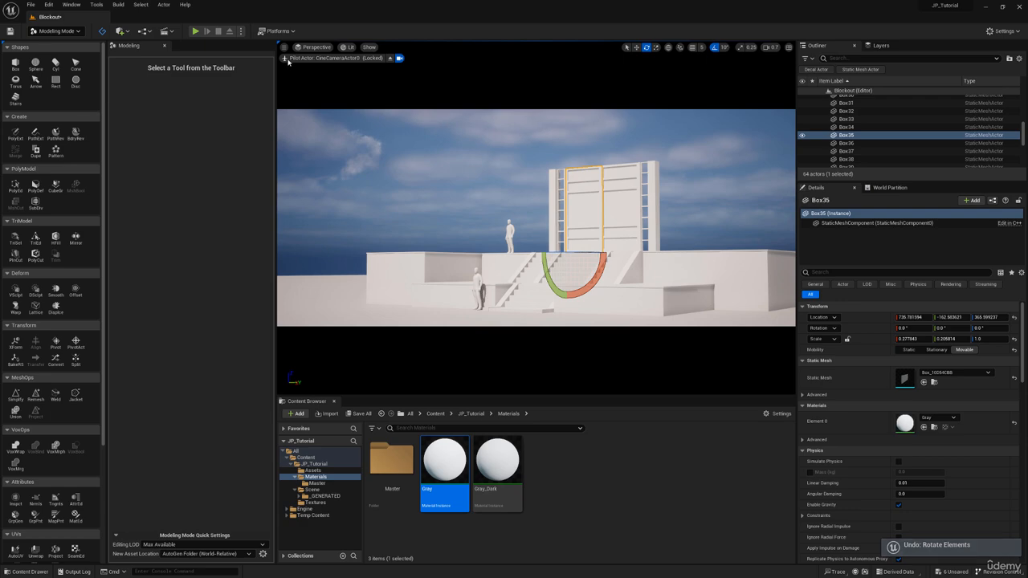
click(390, 59)
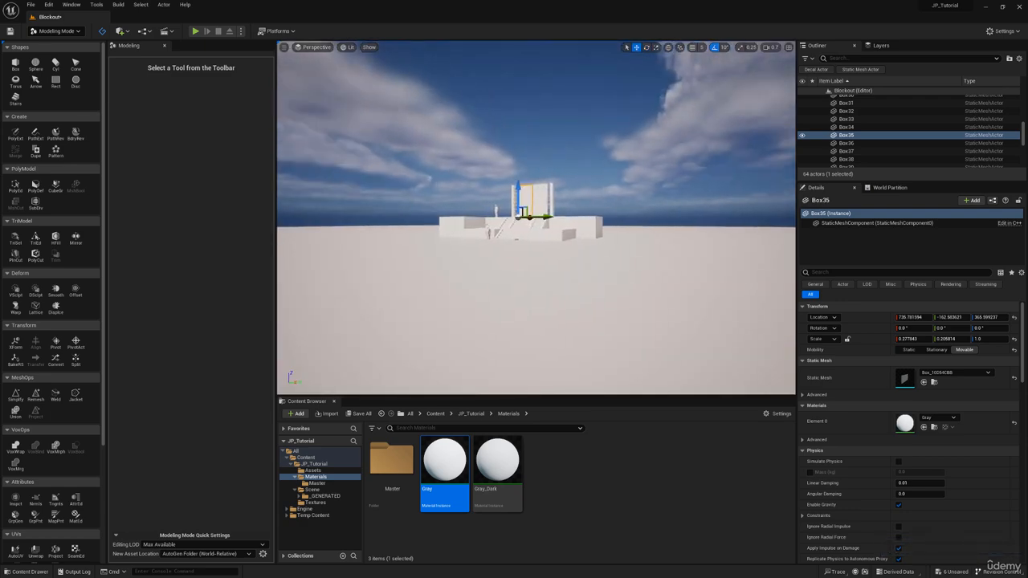
Extrude the top face of the first gate pillar upward with PolyGroup Edit, above the top of the doors
key(w)
right_drag(536, 218, 564, 248)
key(s)
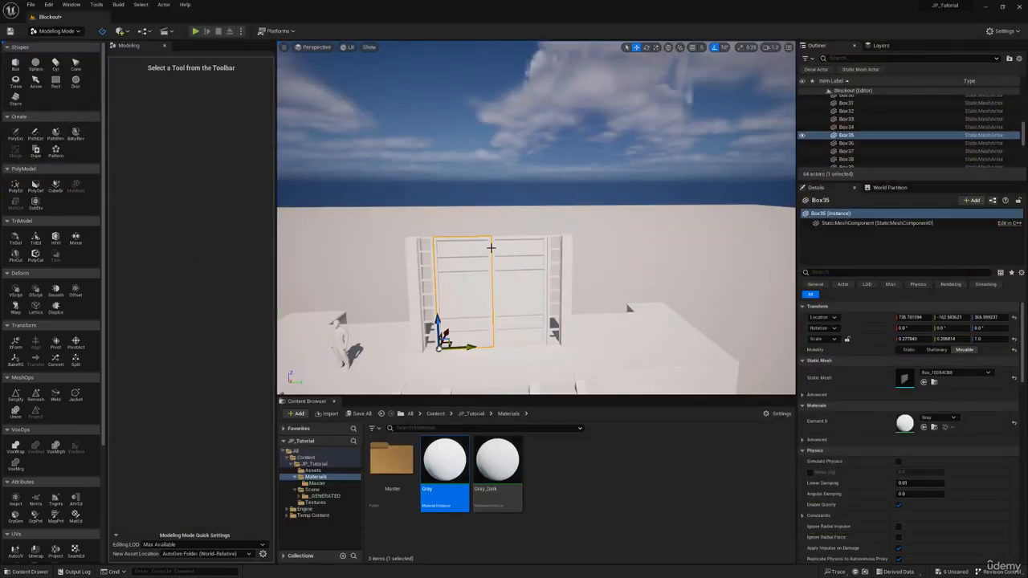
mouse_move(491, 248)
right_down()
mouse_move(479, 247)
mouse_move(491, 244)
right_up()
click(504, 238)
click(16, 186)
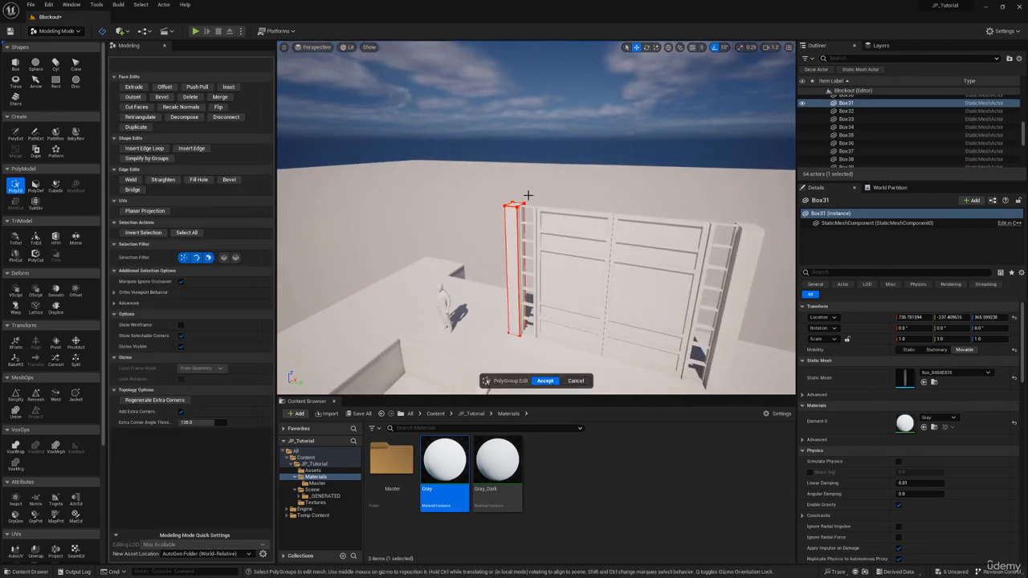
click(515, 205)
click(134, 86)
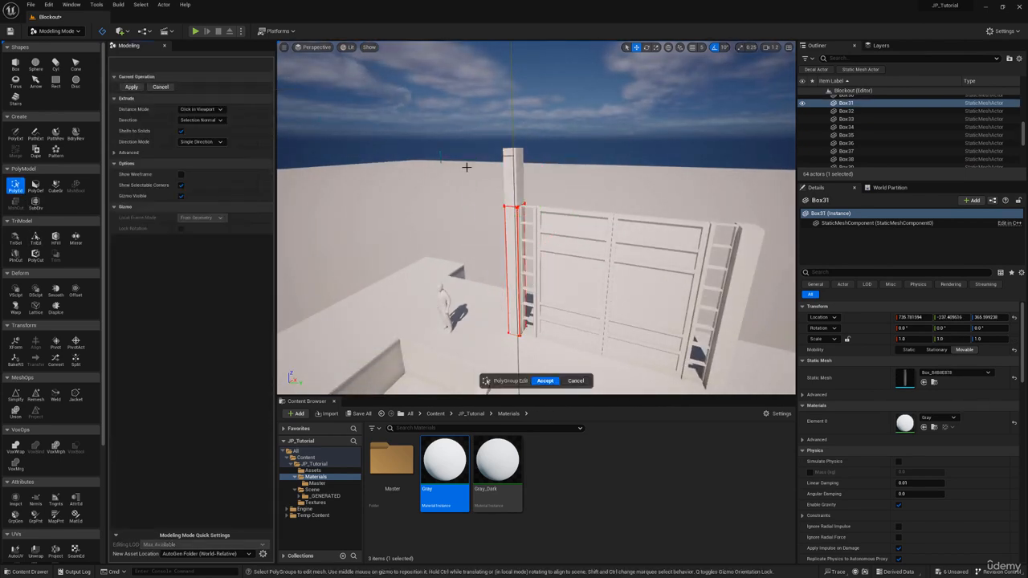
click(512, 167)
alt+drag(512, 167, 554, 173)
click(552, 383)
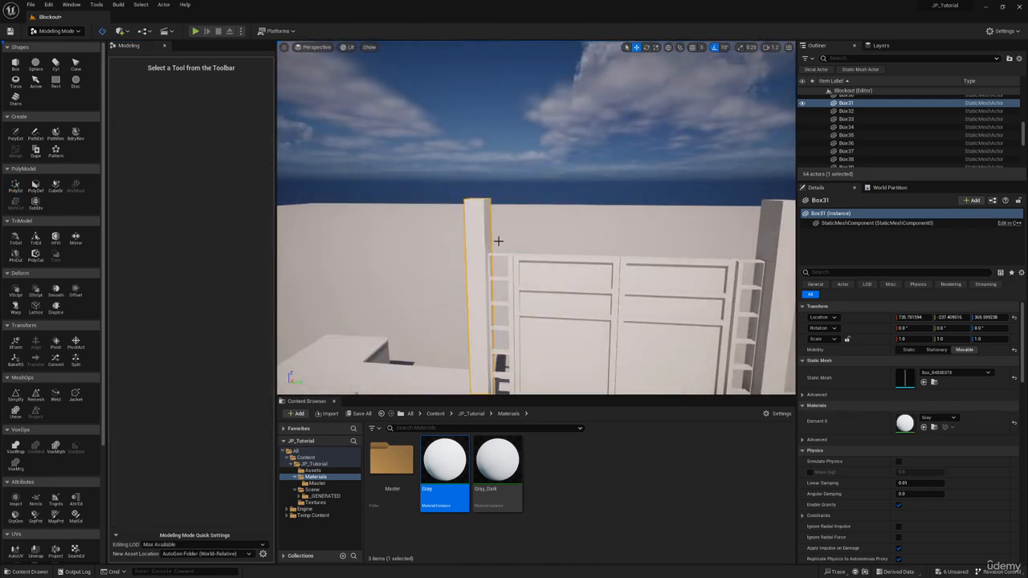
Duplicate the first pillar upward to about Z 822 and rotate the copy 90° around X as a crossbeam above the doors
right_drag(498, 241, 498, 242)
right_drag(486, 282, 487, 282)
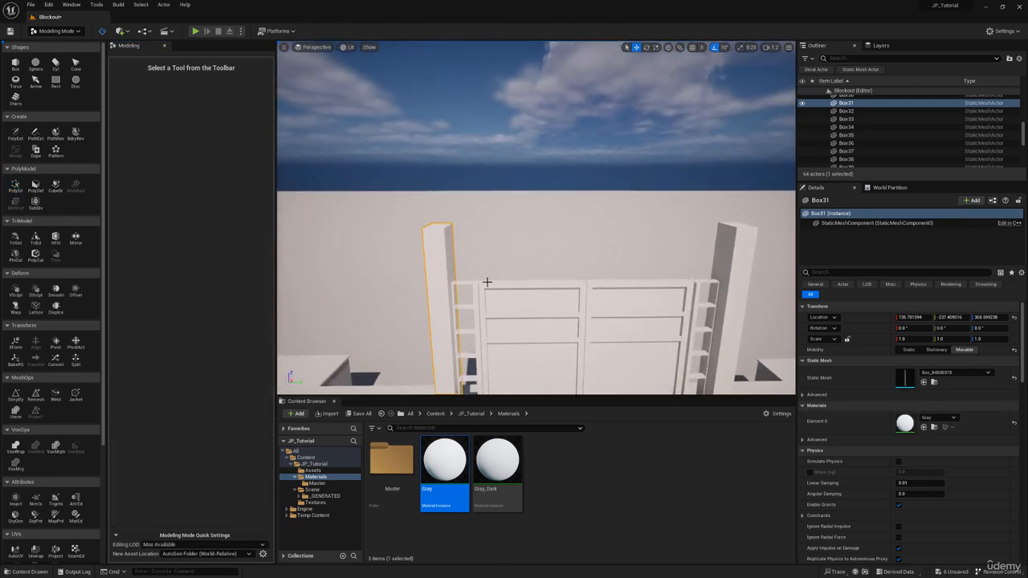
right_drag(483, 229, 470, 233)
alt+drag(465, 228, 476, 67)
right_drag(489, 172, 492, 181)
key(e)
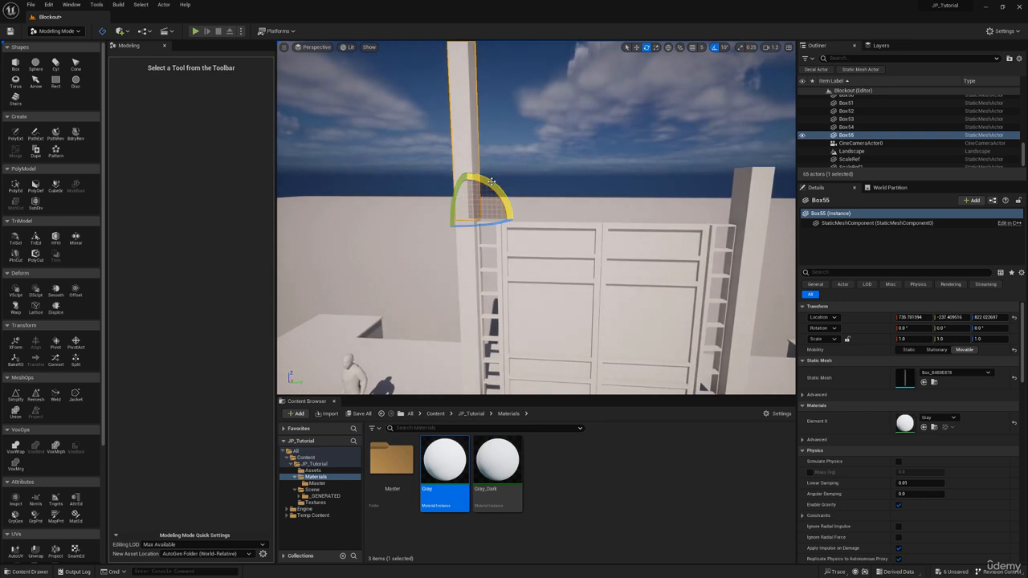
drag(466, 170, 510, 218)
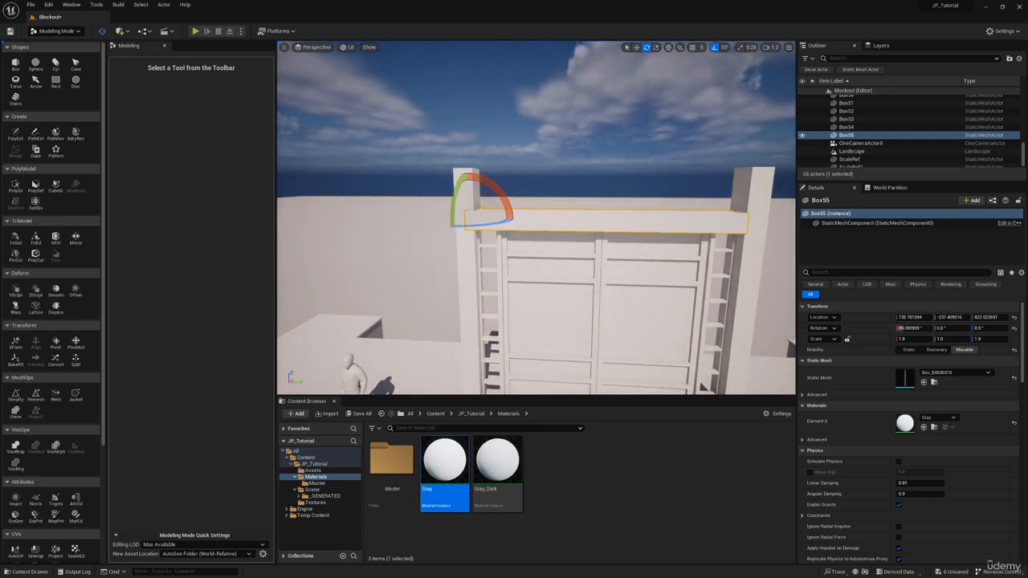
key(w)
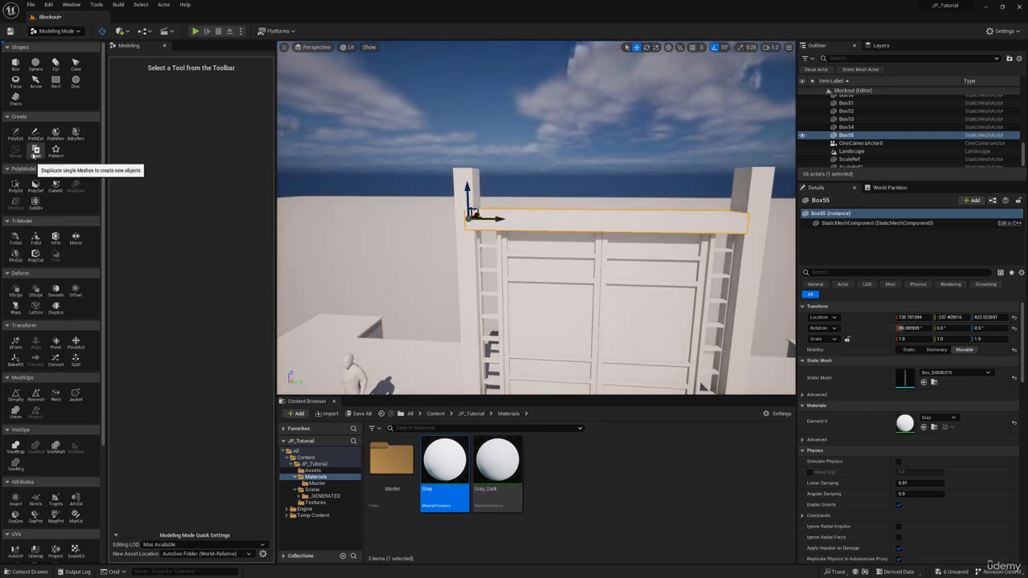
Turn the crossbeam into an independent mesh copy and raise it to about Z 835
click(35, 151)
click(538, 383)
right_drag(538, 382, 470, 193)
scroll(446, 279, down, 5)
drag(476, 193, 486, 175)
Narrow the crossbeam's depth to an X scale of about 0.67 so it sits within the pillars
right_drag(485, 174, 459, 191)
key(r)
drag(558, 195, 532, 193)
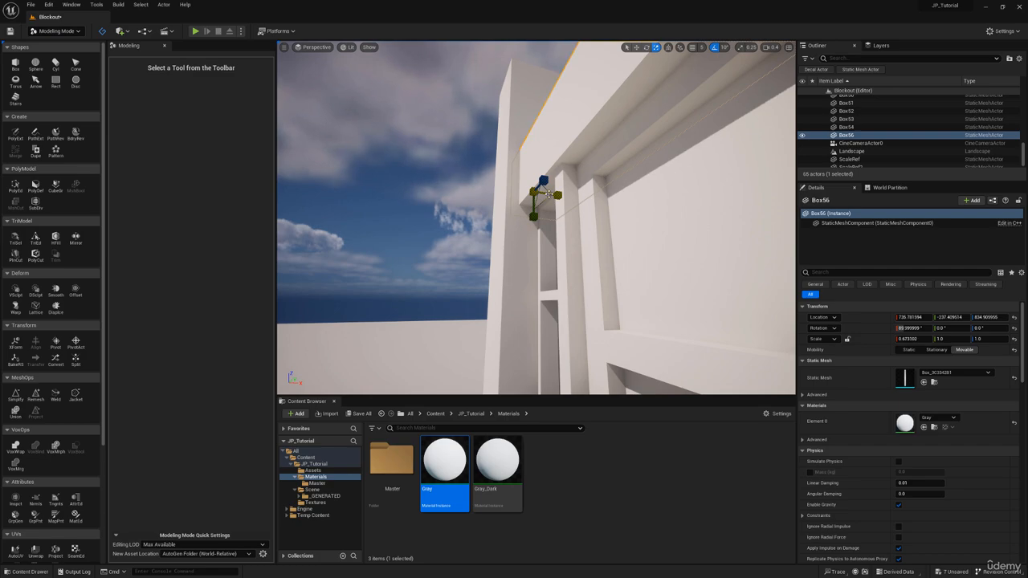
right_drag(549, 194, 518, 201)
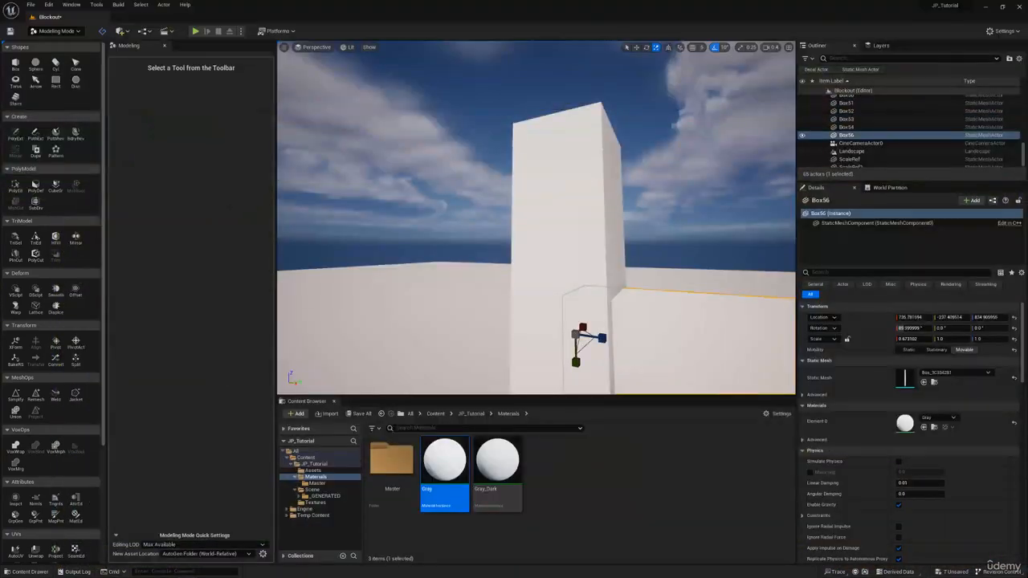
mouse_move(576, 233)
right_down()
mouse_move(568, 265)
mouse_move(576, 233)
right_up()
key(s)
key(w)
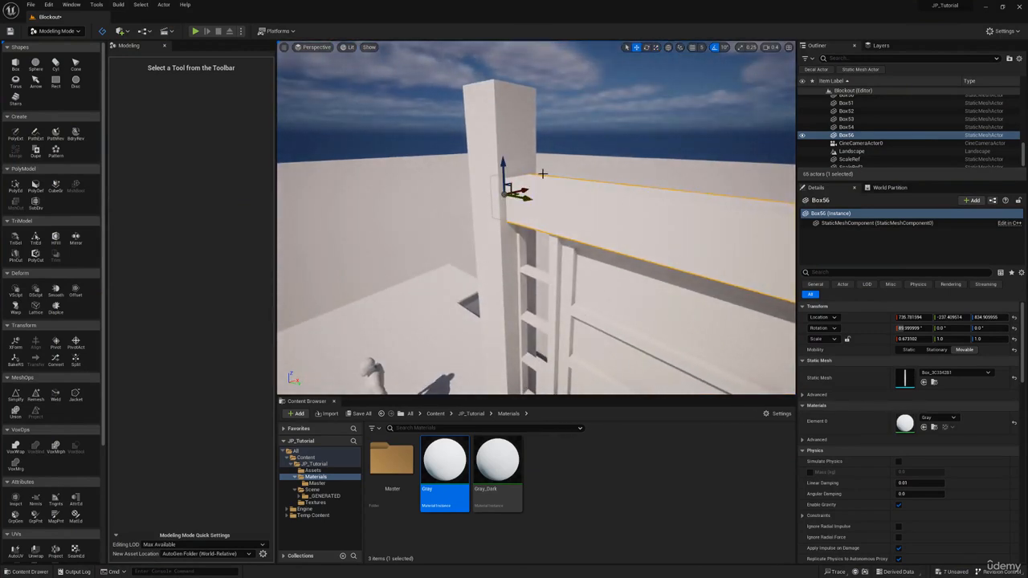
Shift the crossbeam to about Y -262 and extend its far end face just past the opposite pillar with PolyGroup Edit
right_drag(542, 172, 474, 184)
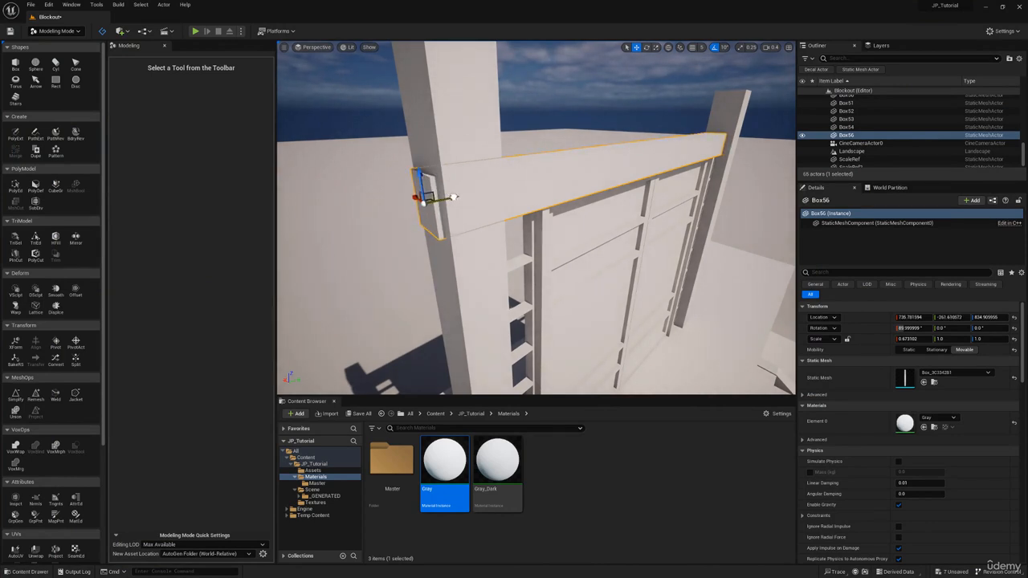
click(15, 185)
right_drag(482, 216, 452, 137)
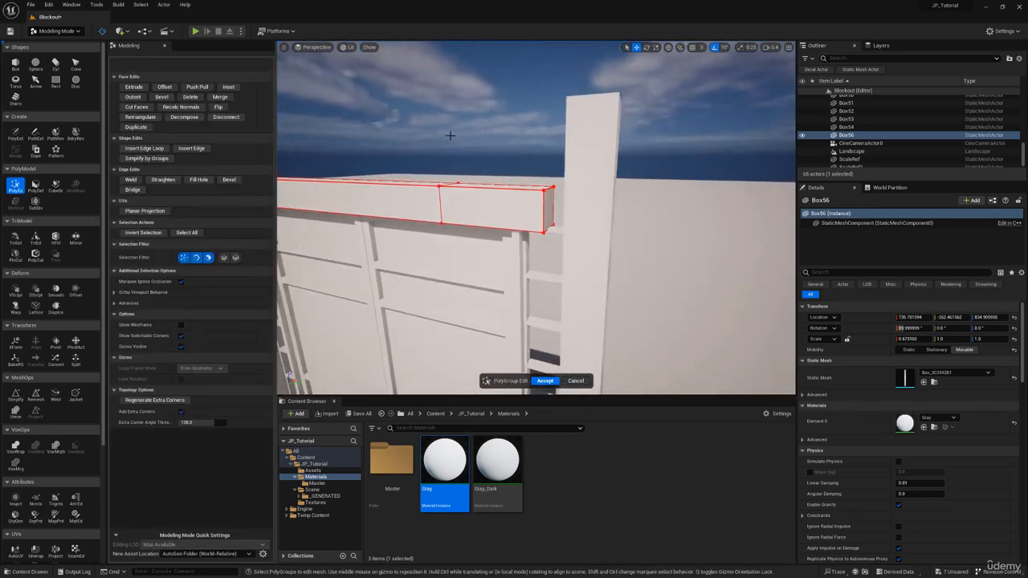
click(483, 218)
key(f)
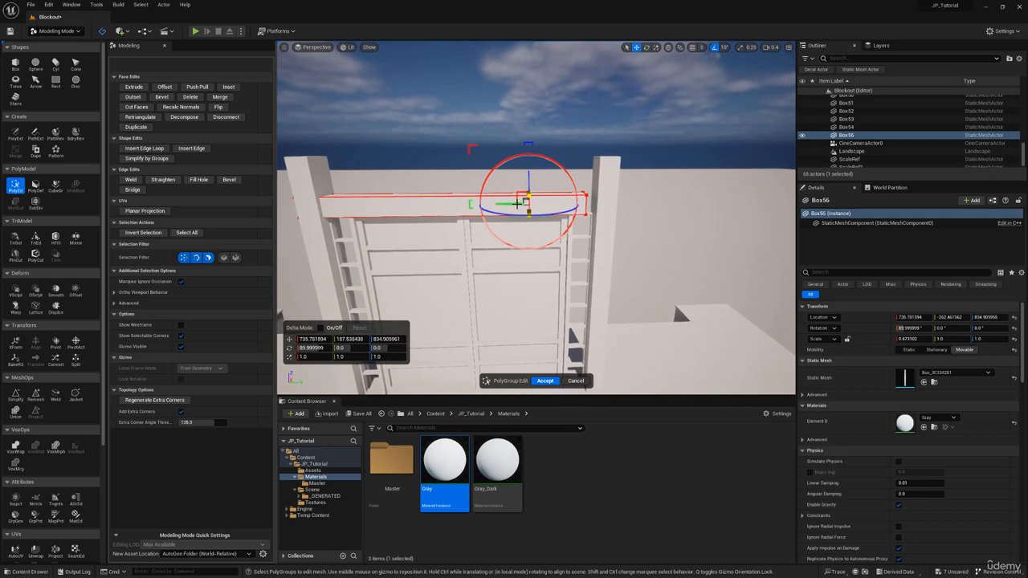
middle_drag(516, 204, 572, 204)
key(f)
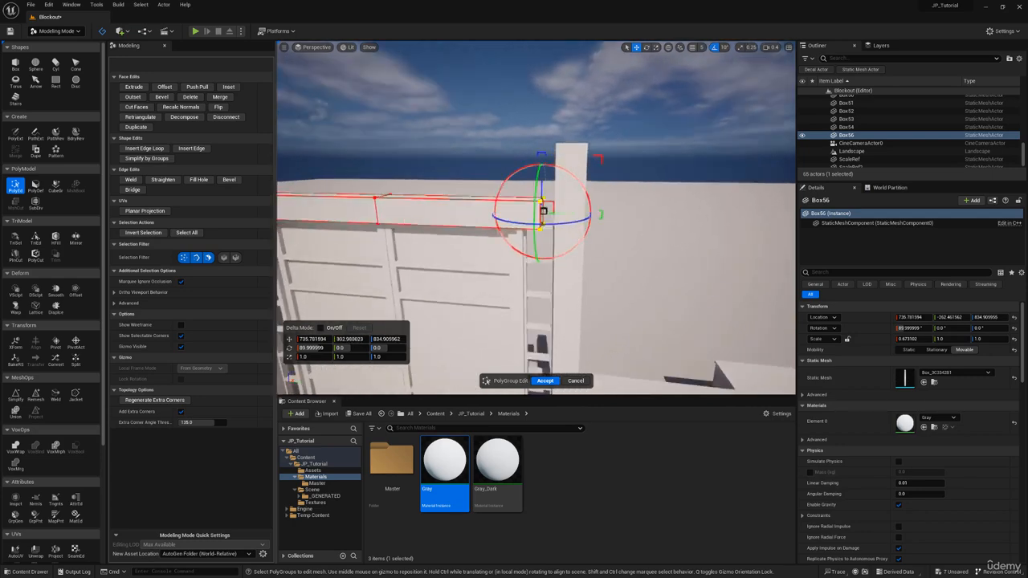
right_drag(543, 213, 482, 229)
drag(465, 230, 561, 238)
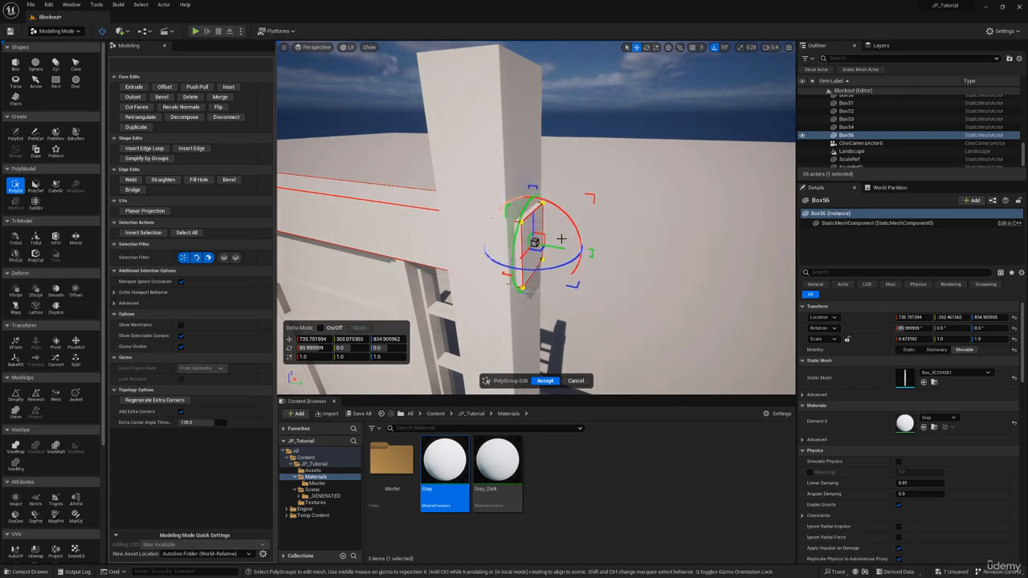
click(546, 381)
Duplicate the crossbeam upward to about Z 878 as a second beam above the first
right_drag(548, 228, 523, 203)
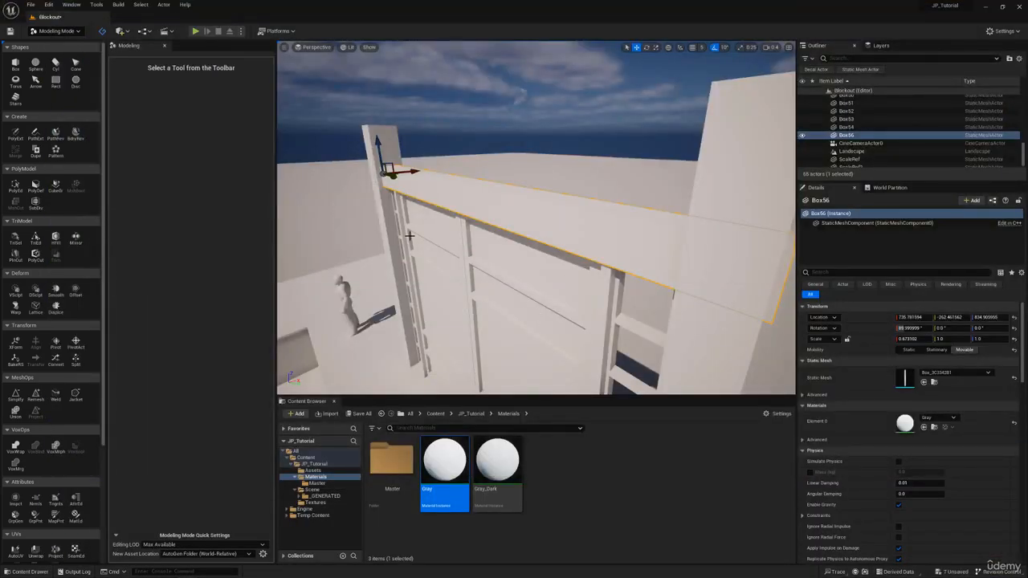
key(w)
right_drag(410, 236, 466, 204)
key(ctrl+d)
drag(361, 227, 361, 184)
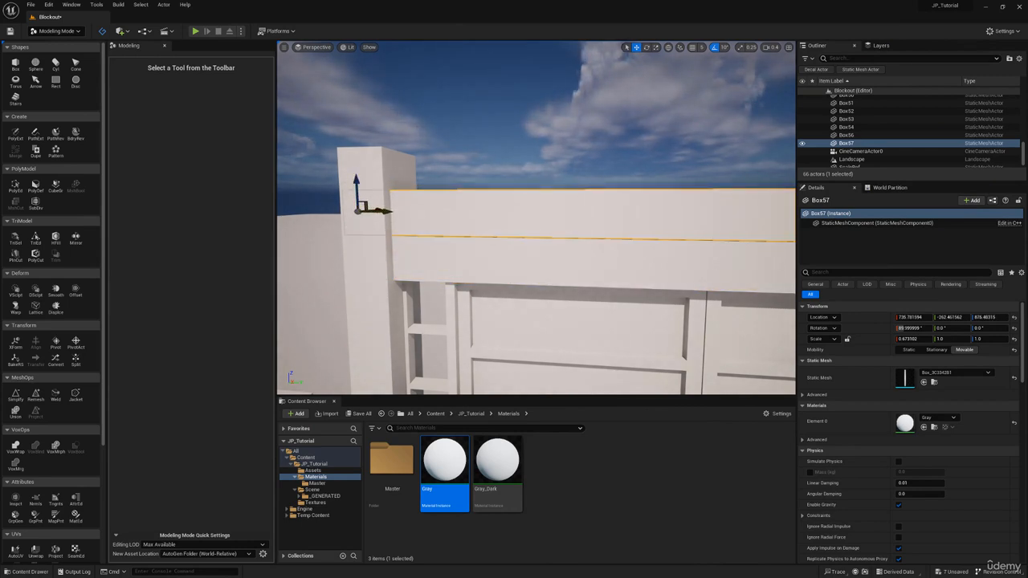
Raise the duplicated beam to about Z 899 and thicken it to a Y scale of about 1.41
right_drag(450, 178, 432, 176)
drag(444, 175, 449, 153)
drag(451, 208, 452, 239)
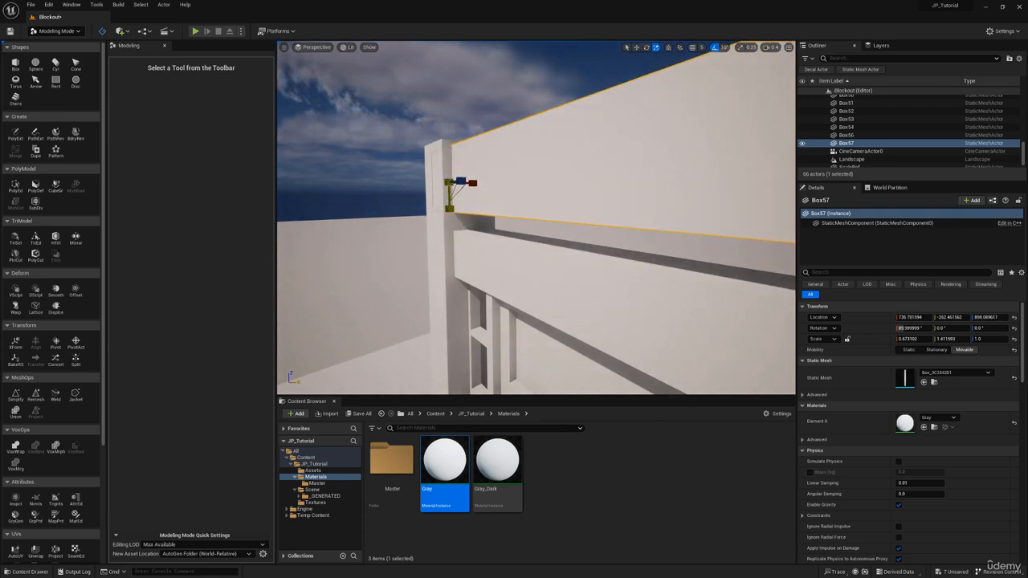
right_drag(451, 233, 627, 223)
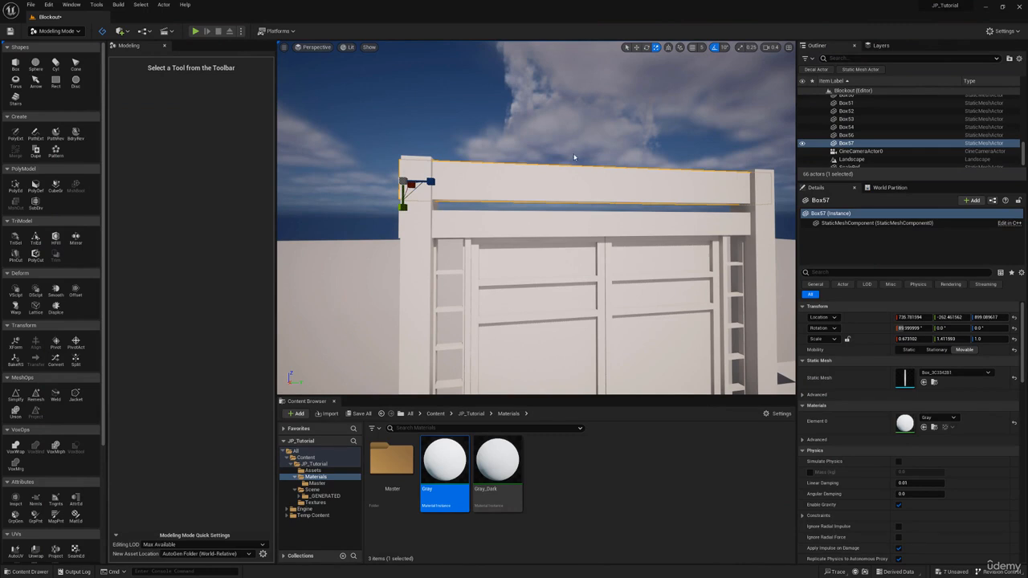
Raise the upper crossbeam to about Z 959, leaving a wide gap above the lower crossbeam
key(s)
right_drag(412, 162, 412, 163)
key(w)
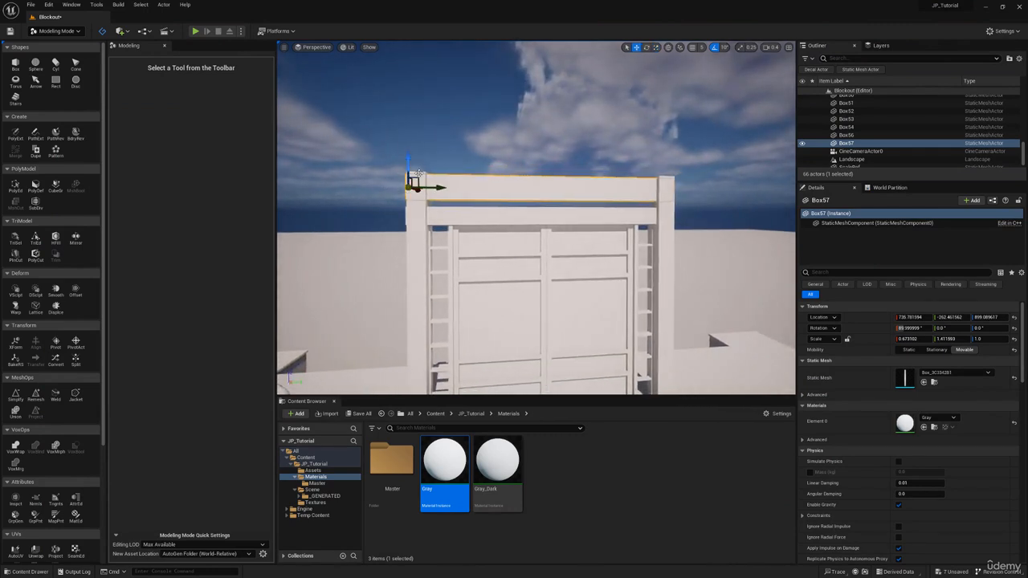
drag(412, 159, 414, 133)
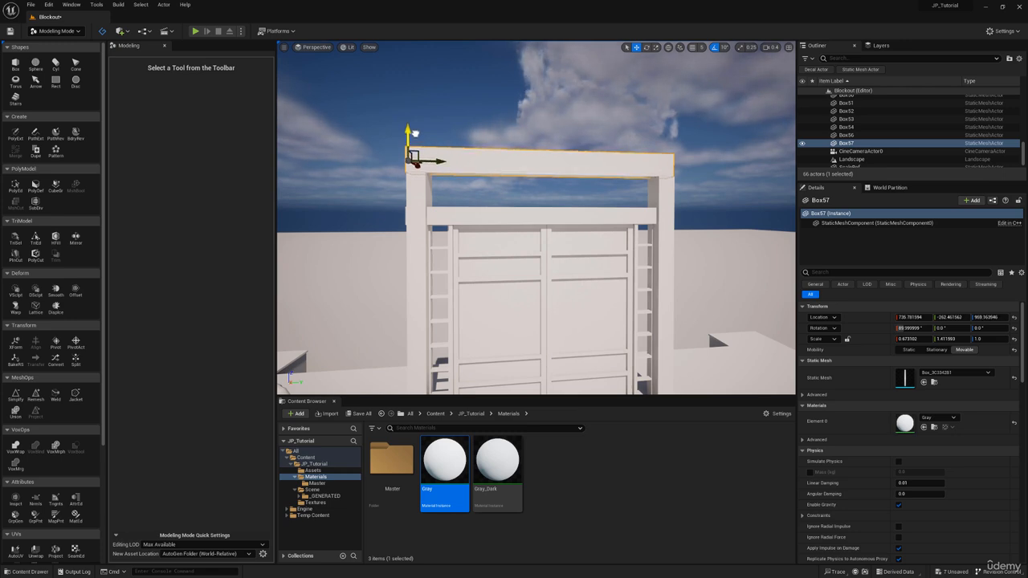
Raise the first pillar's top face to about Z 1025 with PolyGroup Edit so it rises above the upper crossbeam
mouse_move(550, 289)
right_down()
mouse_move(536, 285)
mouse_move(551, 288)
right_up()
key(w)
key(e)
click(550, 288)
click(16, 185)
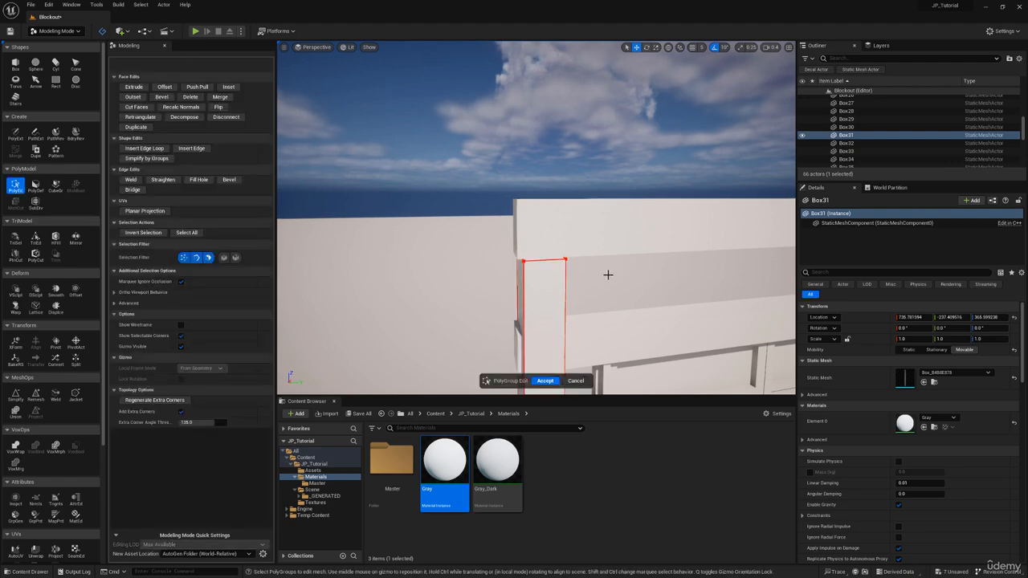
click(536, 257)
key(d)
right_drag(566, 105, 566, 104)
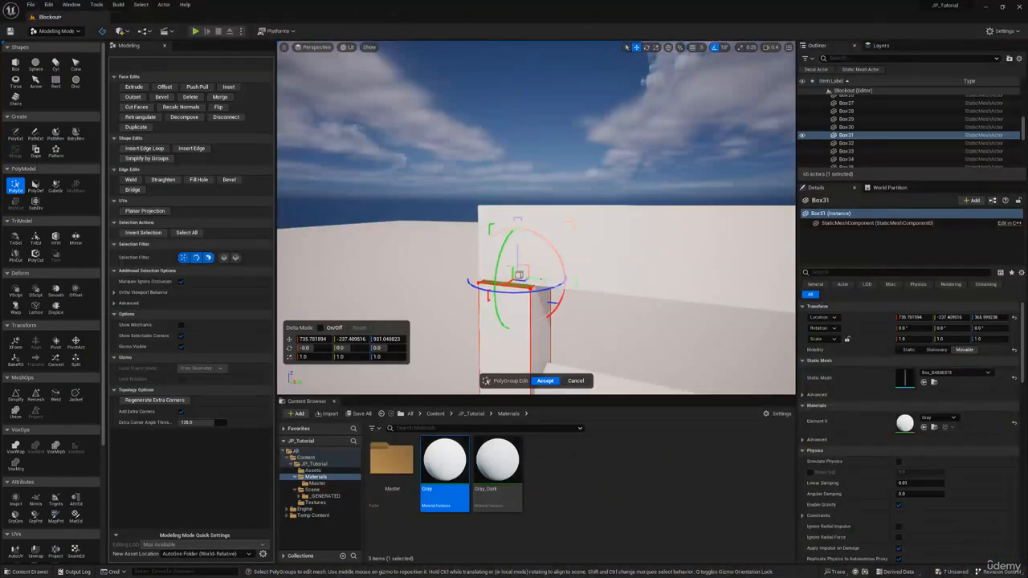
drag(516, 251, 529, 131)
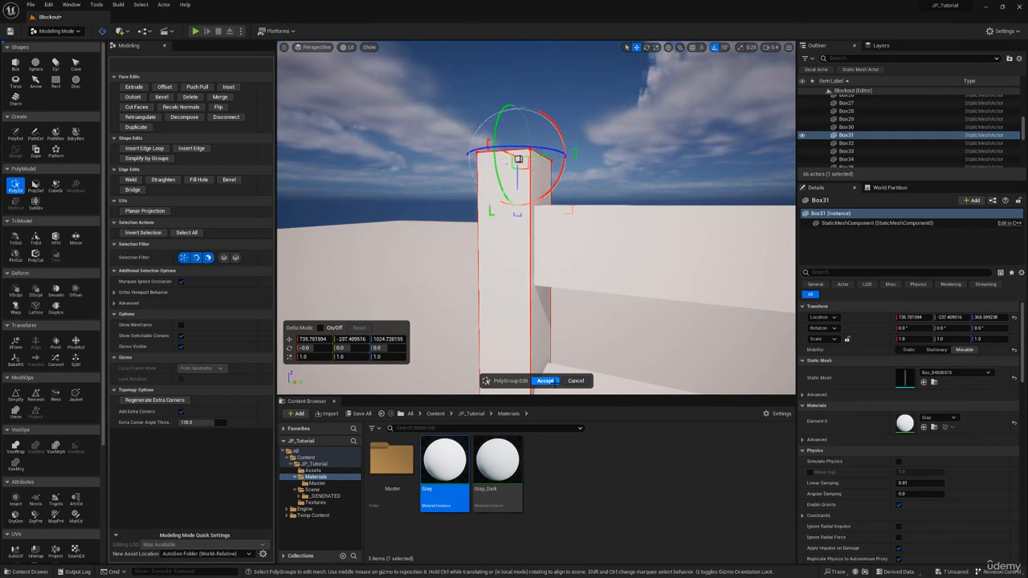
click(554, 383)
Check the beam ends in the shrine reference painting and extrude the upper crossbeam's end face outward beyond the first pillar
right_drag(554, 265, 591, 259)
click(554, 233)
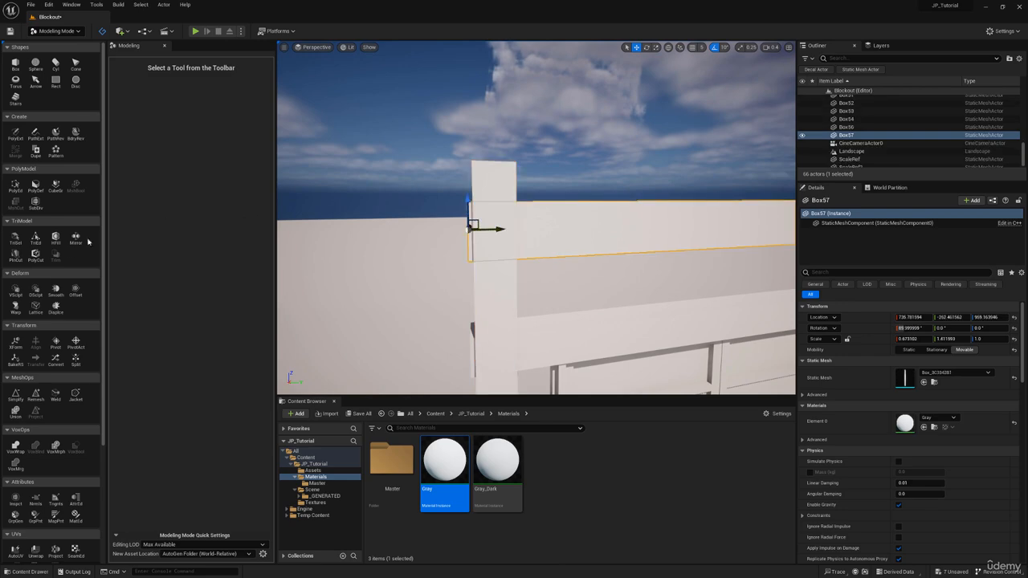
click(15, 186)
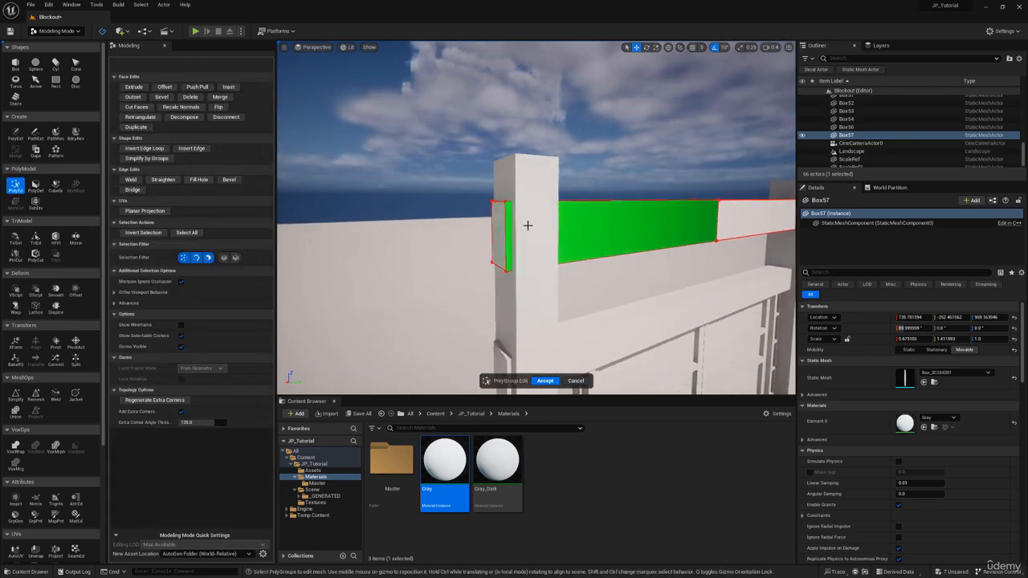
click(501, 233)
mouse_move(500, 233)
right_down()
mouse_move(482, 233)
mouse_move(492, 231)
right_up()
right_drag(1027, 201, 292, 288)
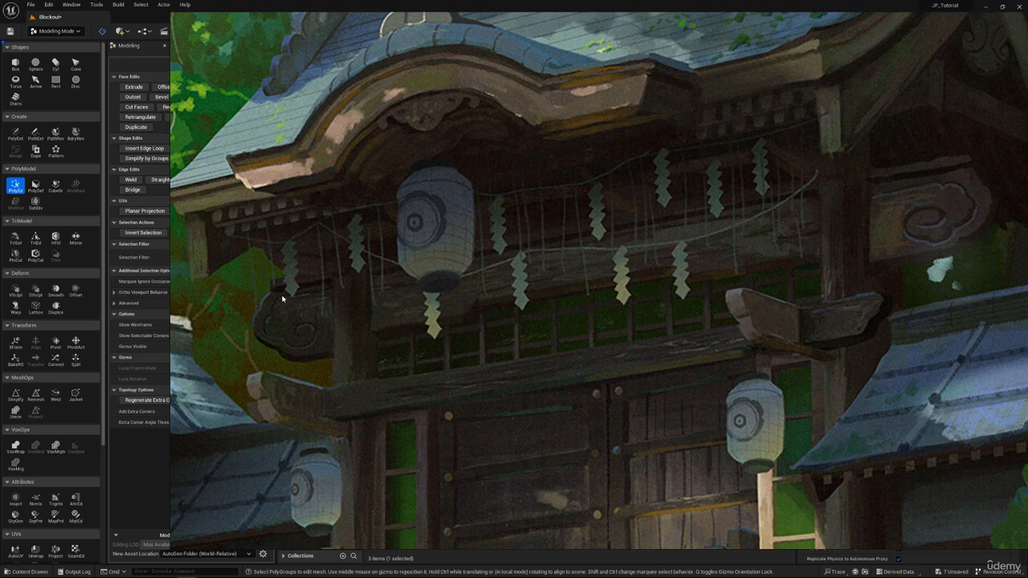
mouse_move(302, 314)
middle_down()
mouse_move(369, 296)
mouse_move(391, 308)
middle_up()
scroll(372, 298, down, 3)
scroll(373, 336, up, 4)
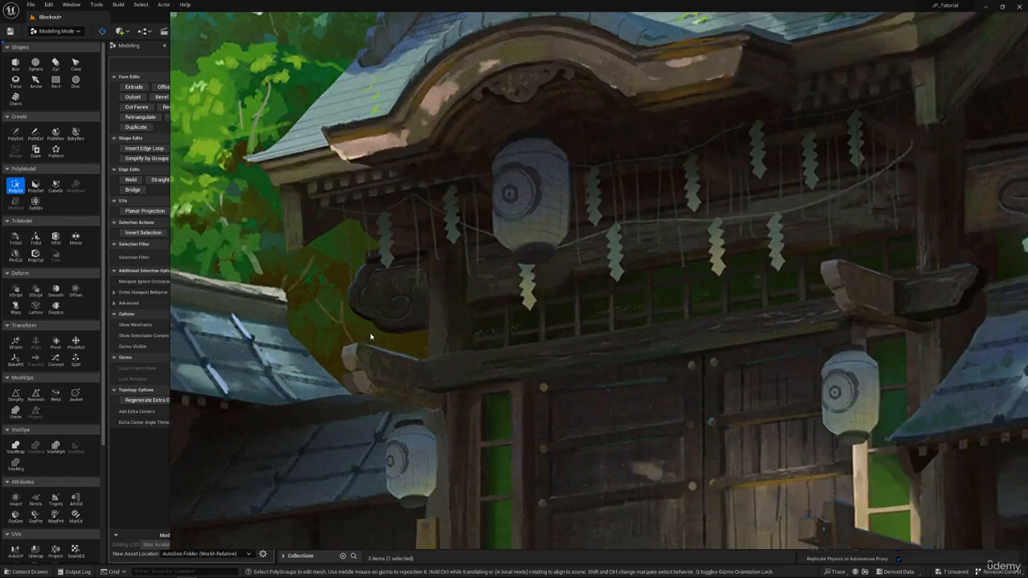
right_drag(465, 249, 530, 0)
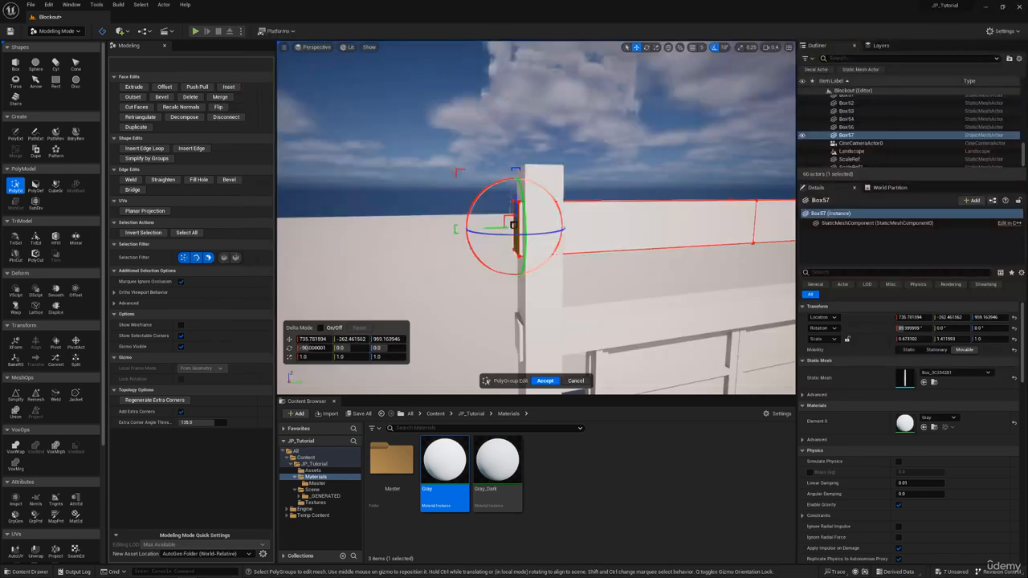
drag(489, 227, 492, 226)
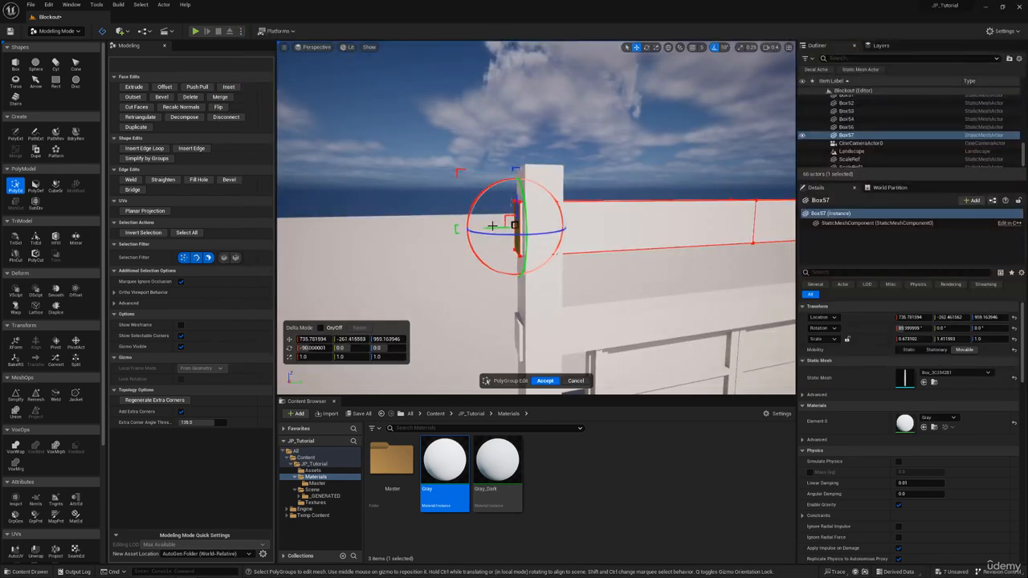
click(134, 87)
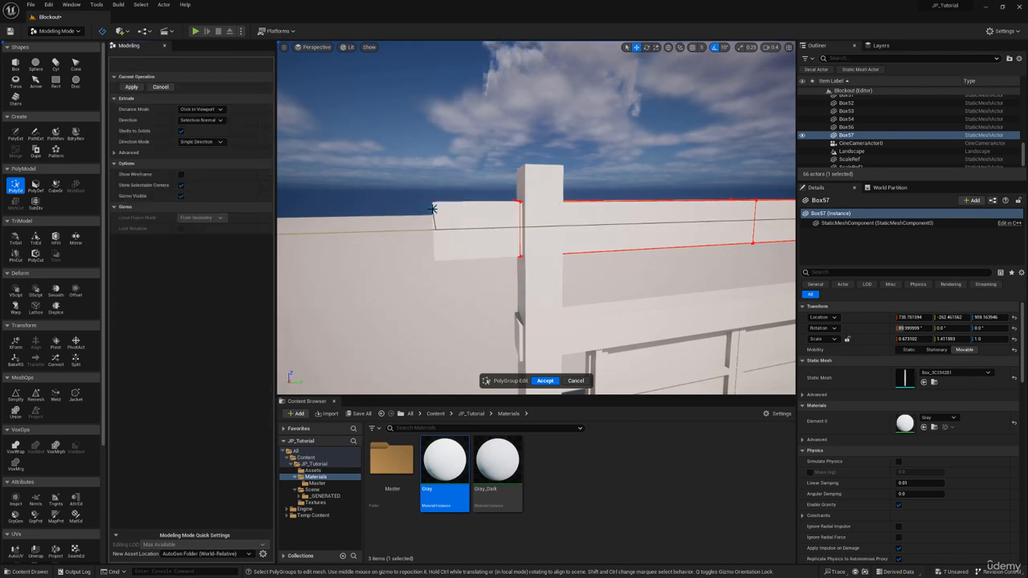
click(432, 209)
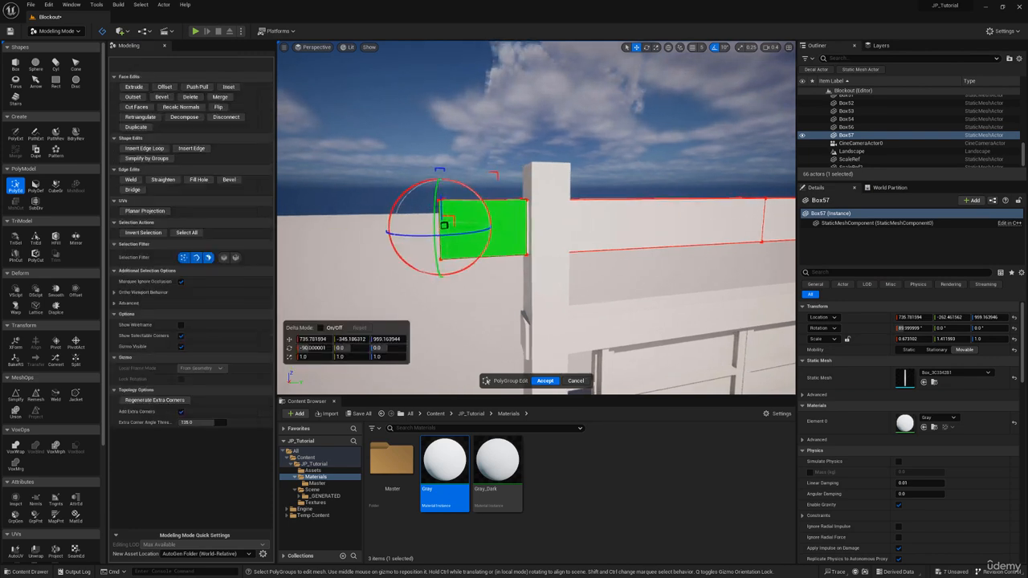
Insert a lengthwise edge loop around the upper crossbeam at about mid-height, splitting its end face into two halves
key(f)
click(145, 148)
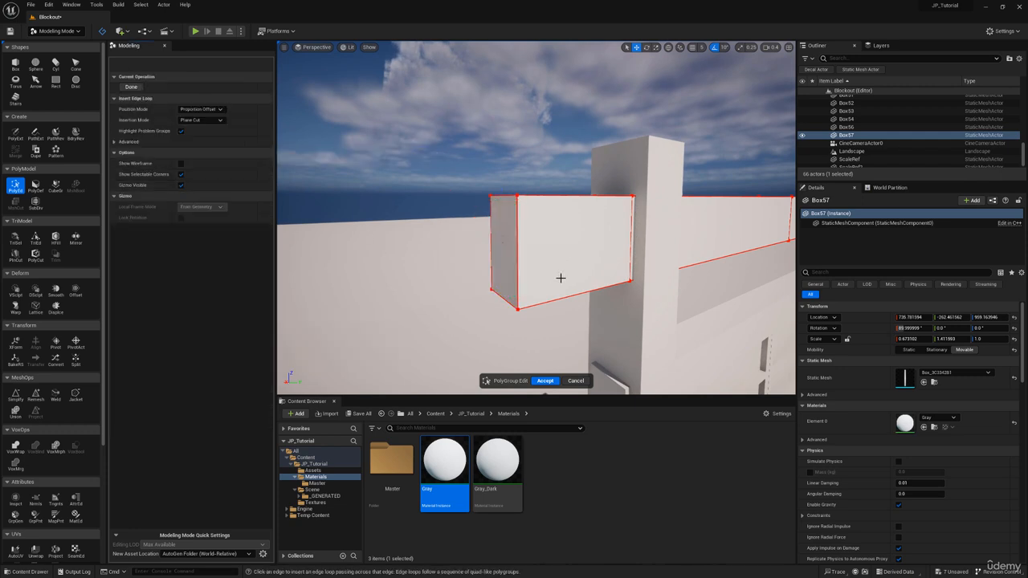
click(515, 247)
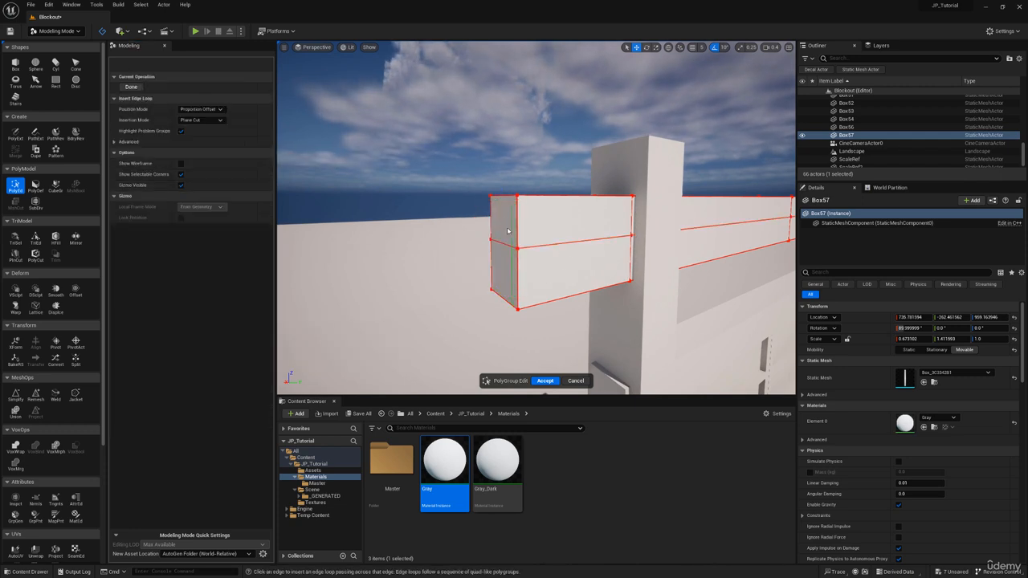
key(Escape)
Extrude the upper half of the beam's end face outward to about Y -375 to form a stepped end
click(506, 233)
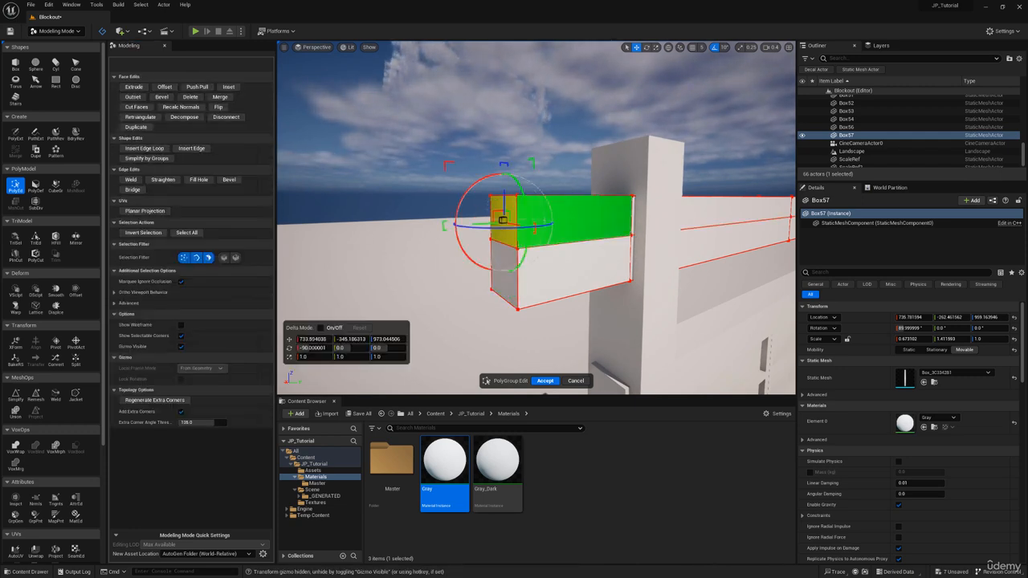
right_drag(532, 227, 507, 226)
click(133, 87)
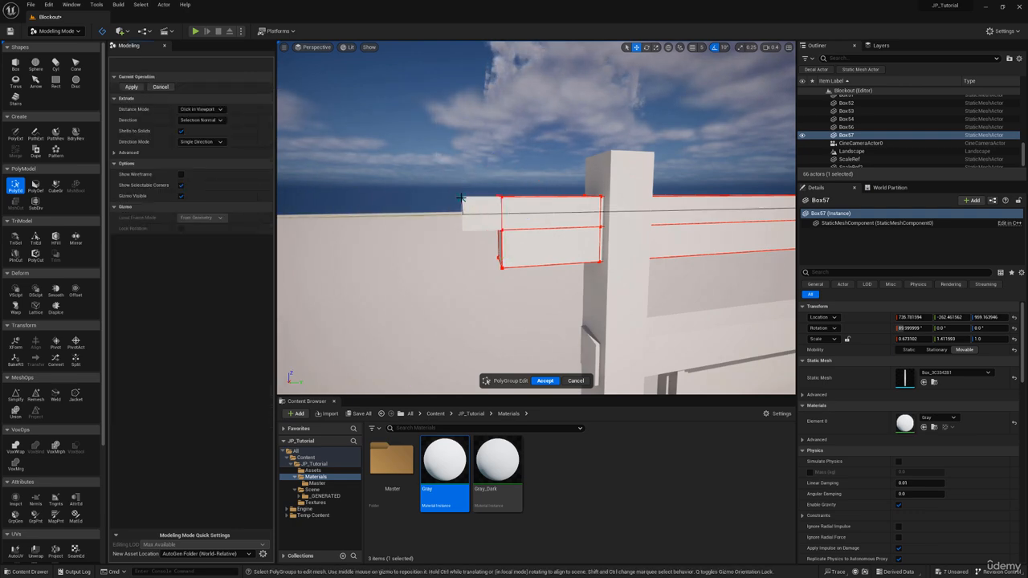
click(461, 198)
mouse_move(480, 210)
right_down()
mouse_move(533, 201)
mouse_move(479, 199)
mouse_move(490, 197)
right_up()
key(s)
scroll(501, 201, up, 3)
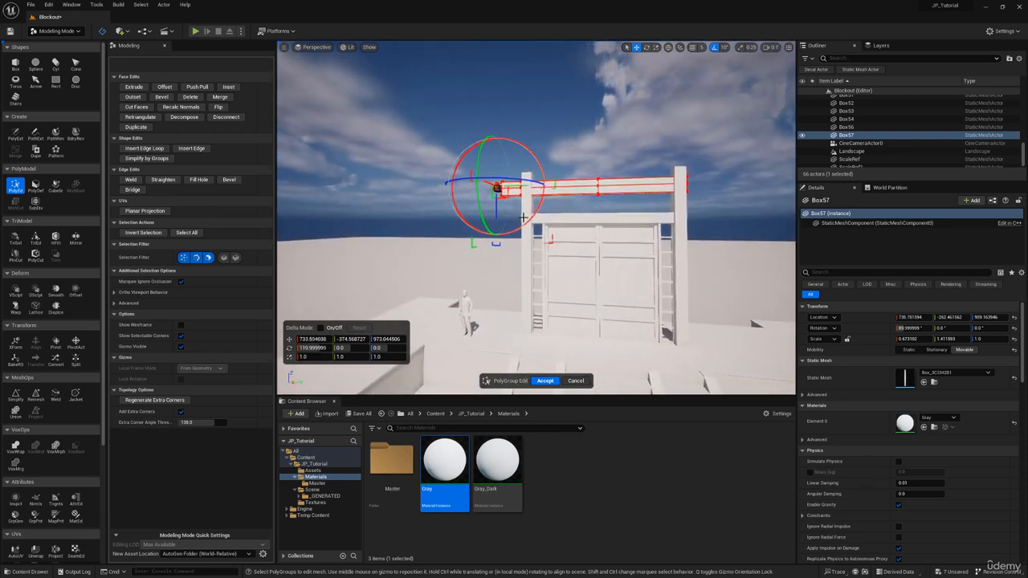
Undo the last transform and shift the whole stepped beam end slightly toward the pillar
key(ctrl+z)
drag(408, 127, 562, 241)
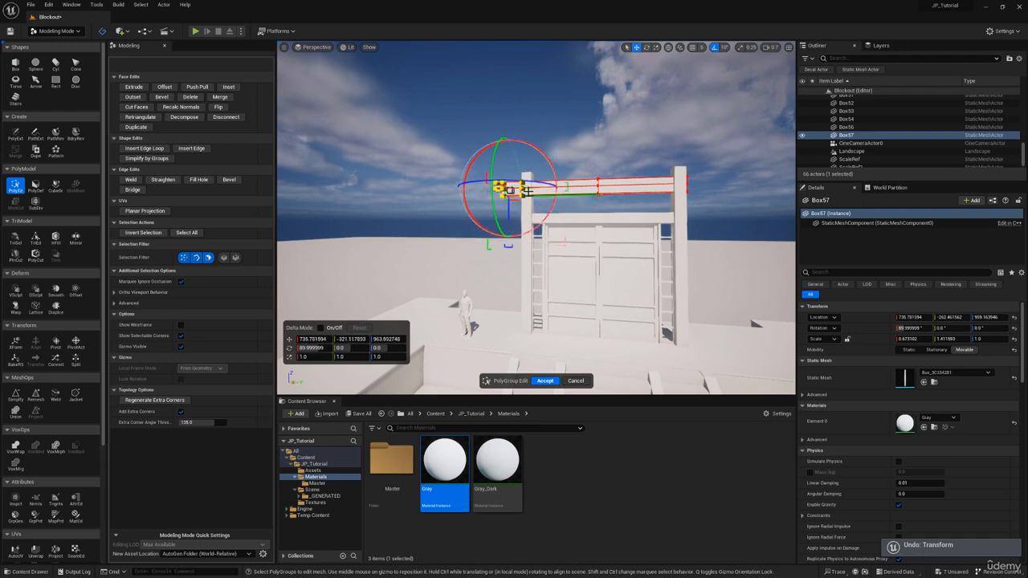
drag(526, 187, 532, 188)
click(615, 133)
key(w)
Bevel the edges of the stepped beam end with a distance of about 9 and commit the PolyGroup Edit
right_drag(602, 138, 588, 141)
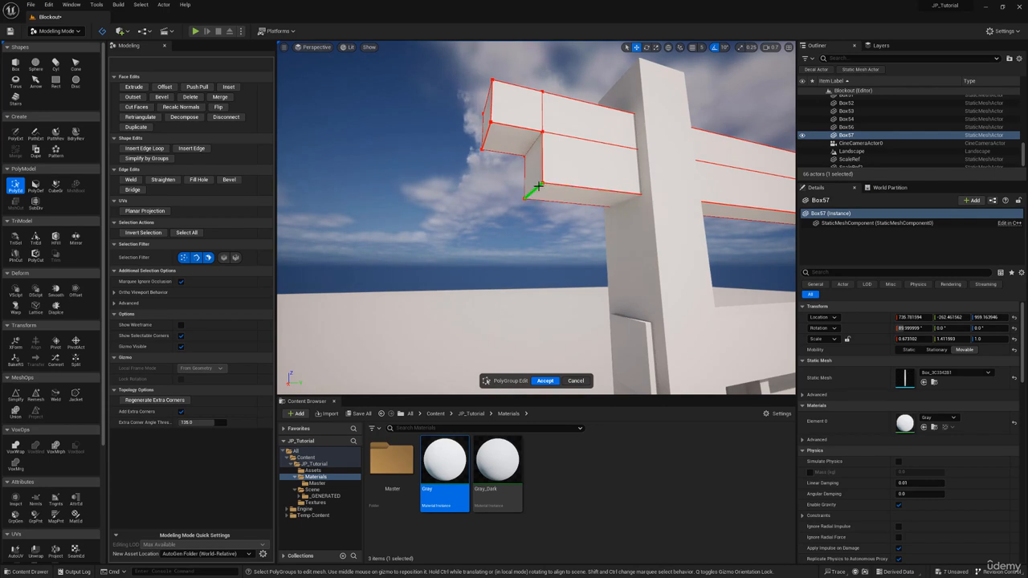
click(532, 193)
click(518, 137)
key(e)
right_drag(514, 132, 523, 119)
drag(497, 210, 468, 135)
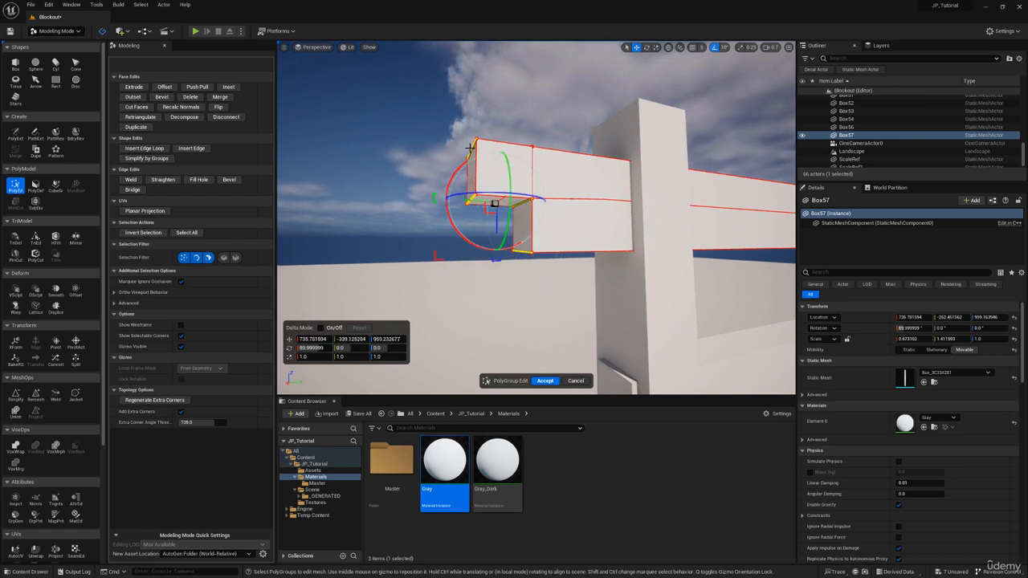
click(163, 97)
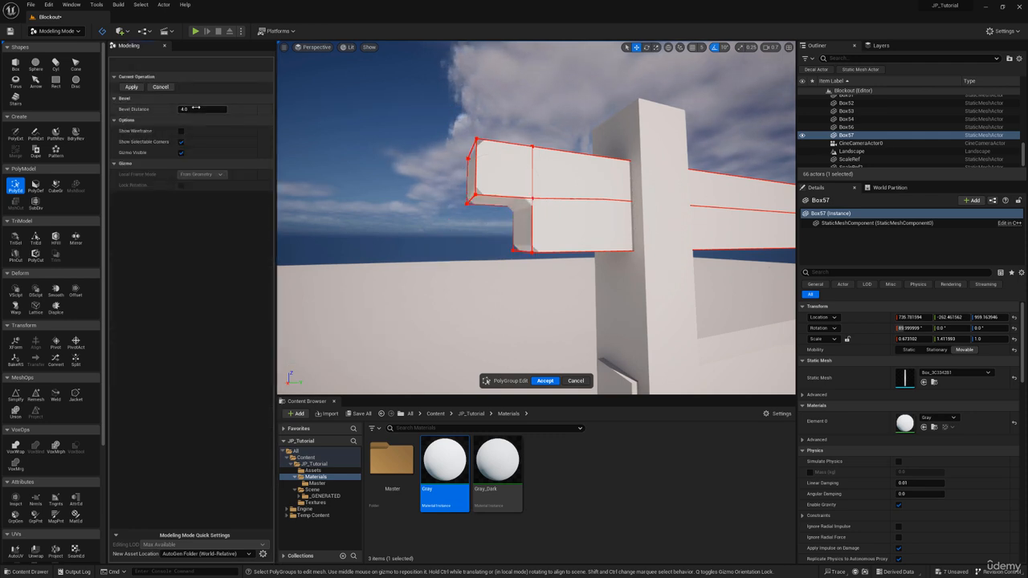
mouse_move(201, 109)
mouse_down()
mouse_move(210, 109)
mouse_move(202, 109)
mouse_up()
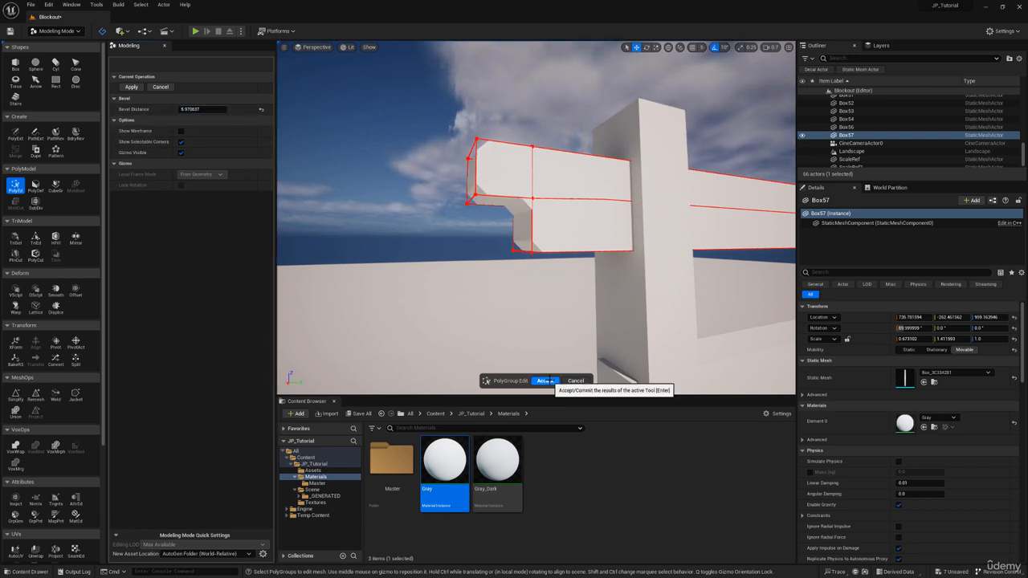
click(544, 381)
Move the upper crossbeam's pivot to the center of its bounding box with Edit Pivot
right_drag(545, 381, 482, 253)
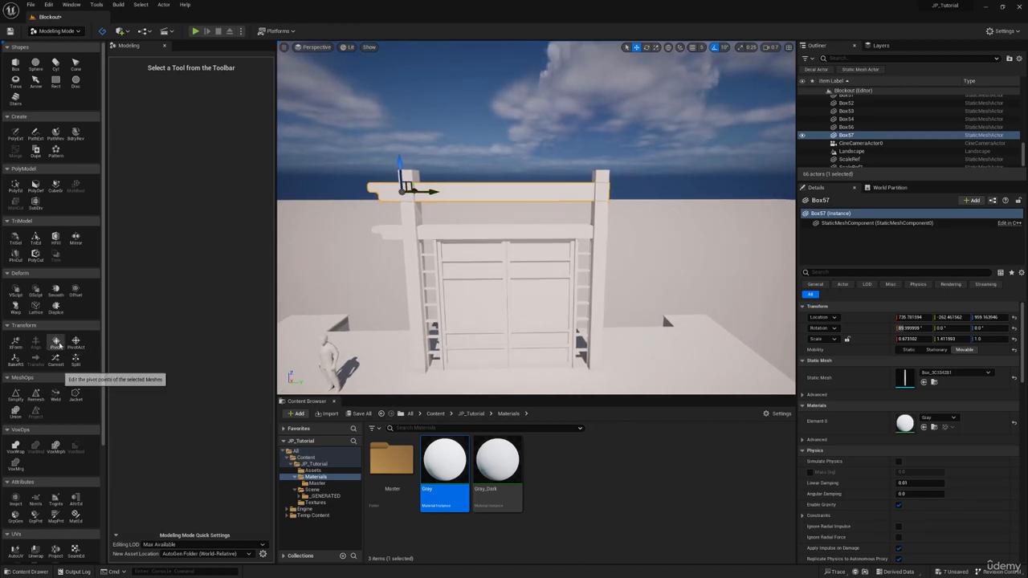
click(55, 341)
click(133, 131)
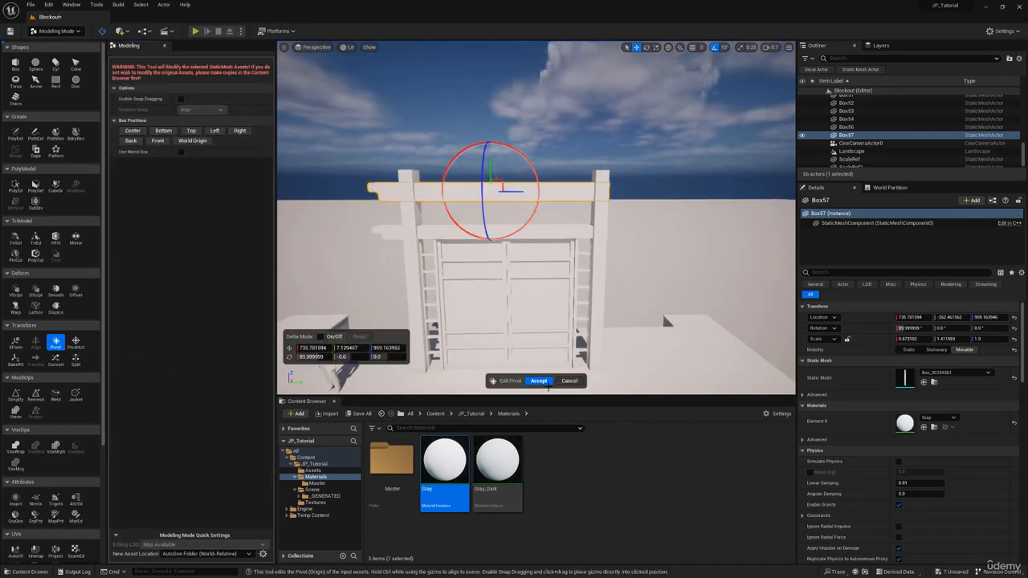
click(538, 381)
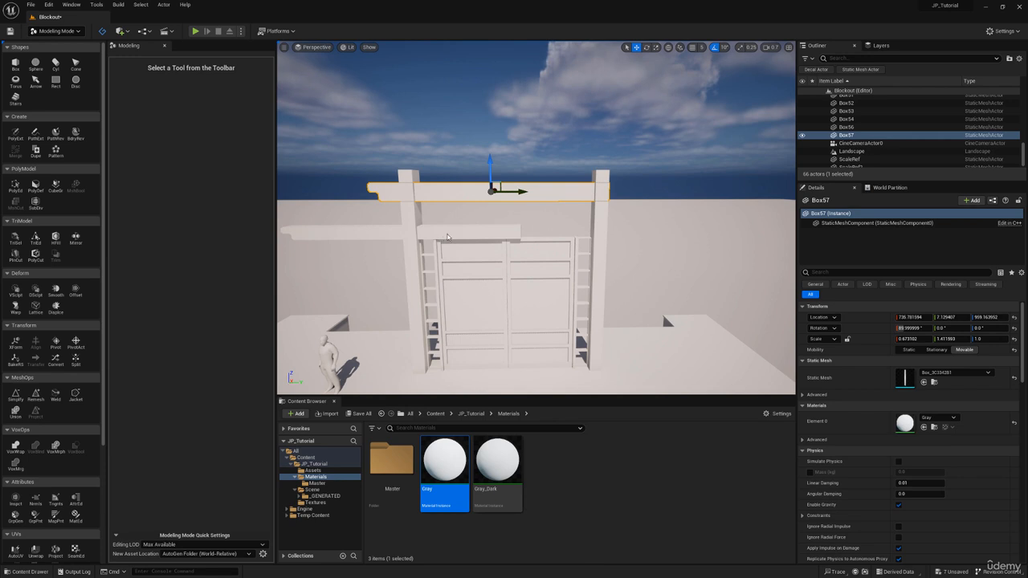
Undo the pivot edit and run the Duplicate tool on the upper crossbeam to give it a separate mesh asset
key(ctrl+z)
key(a)
right_drag(456, 206, 469, 123)
key(w)
click(480, 249)
click(469, 124)
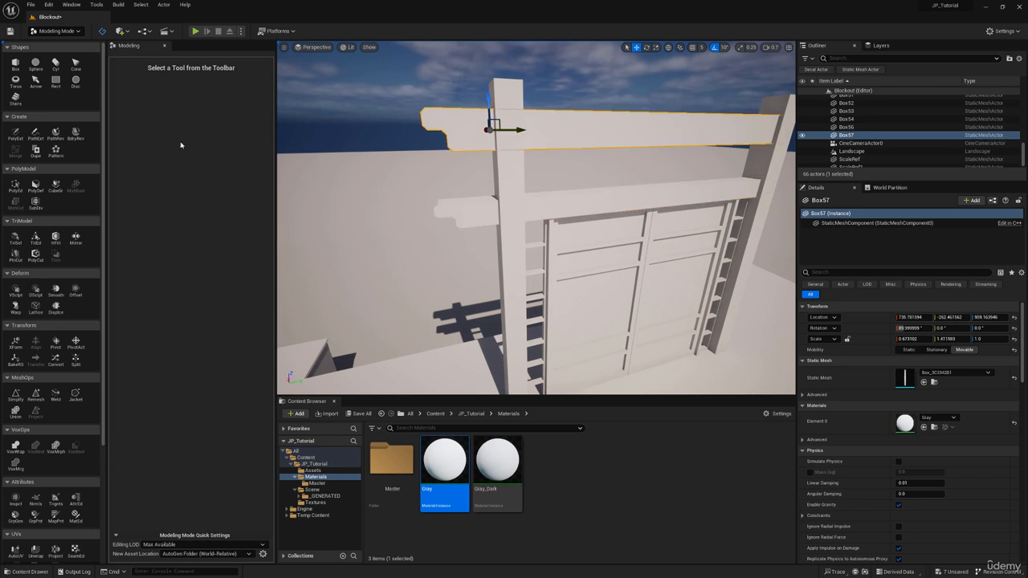
click(37, 151)
click(538, 381)
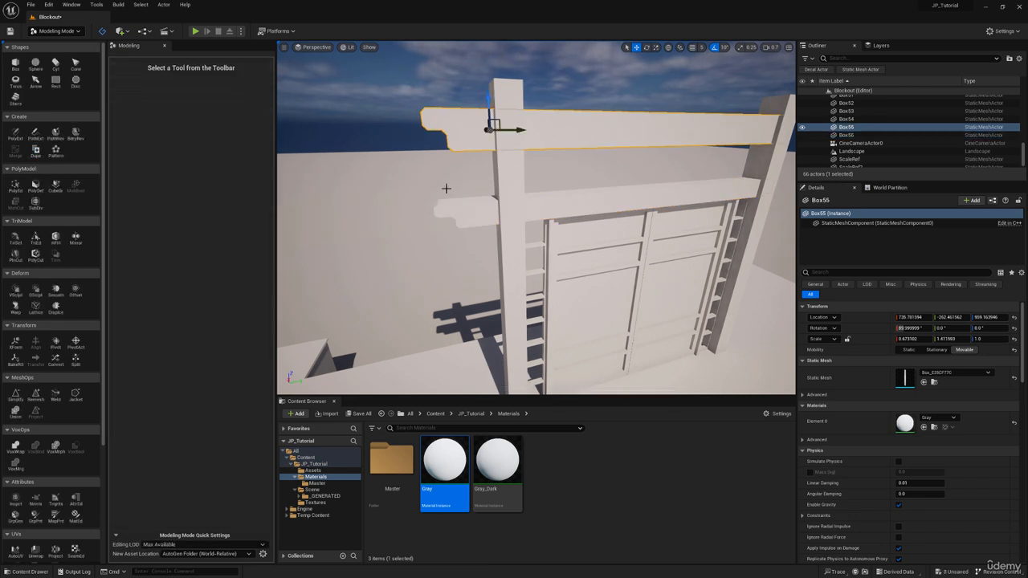
Open the lower crossbeam in PolyGroup Edit and delete the faces of its stepped end
click(451, 209)
click(16, 186)
right_drag(473, 197, 408, 182)
drag(386, 155, 512, 281)
right_drag(480, 233, 473, 229)
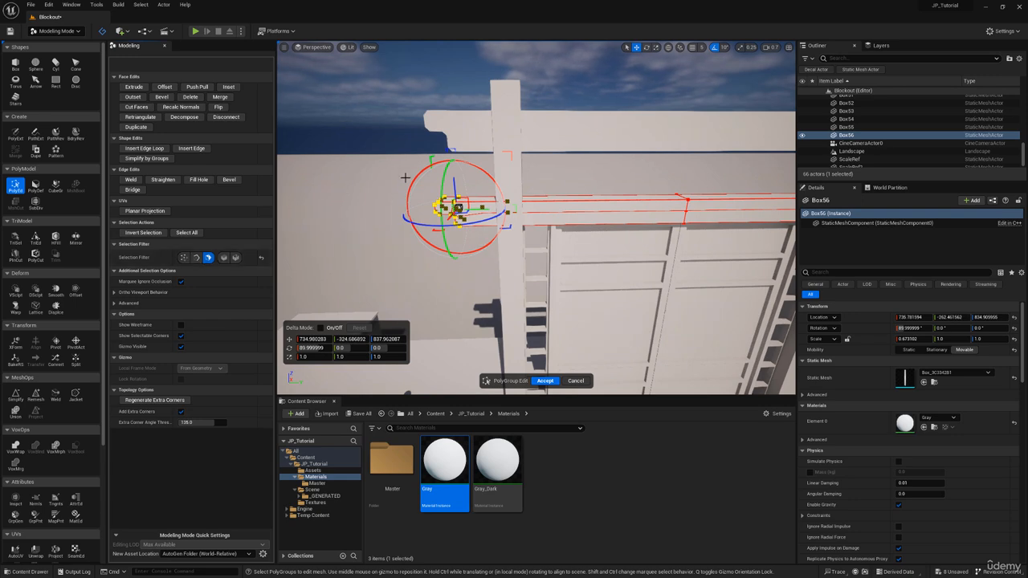
drag(381, 166, 486, 245)
right_drag(486, 245, 546, 232)
key(Delete)
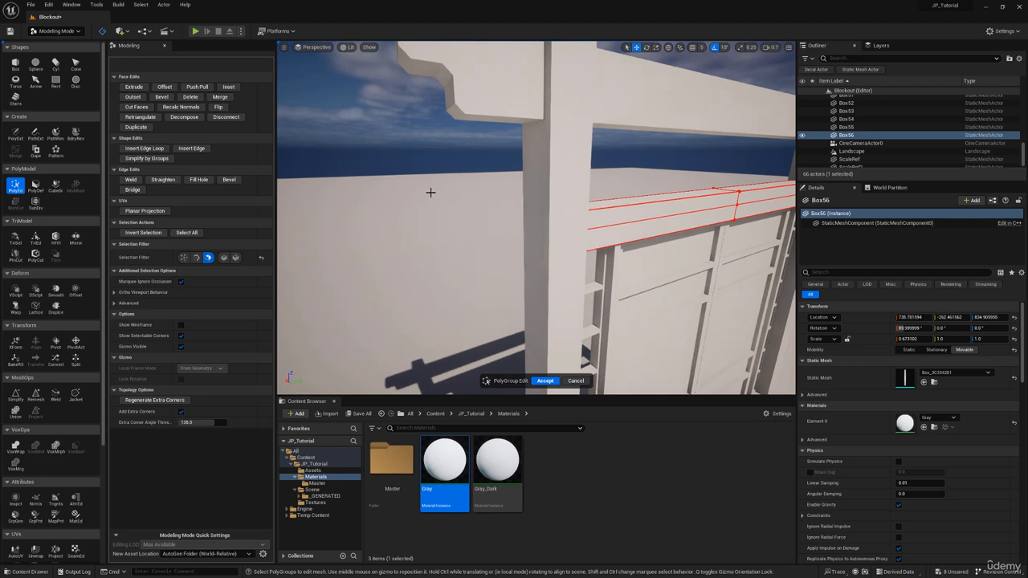
Pull the lower crossbeam's open end outward slightly past the pillar, to about Y -263
right_drag(522, 192, 480, 172)
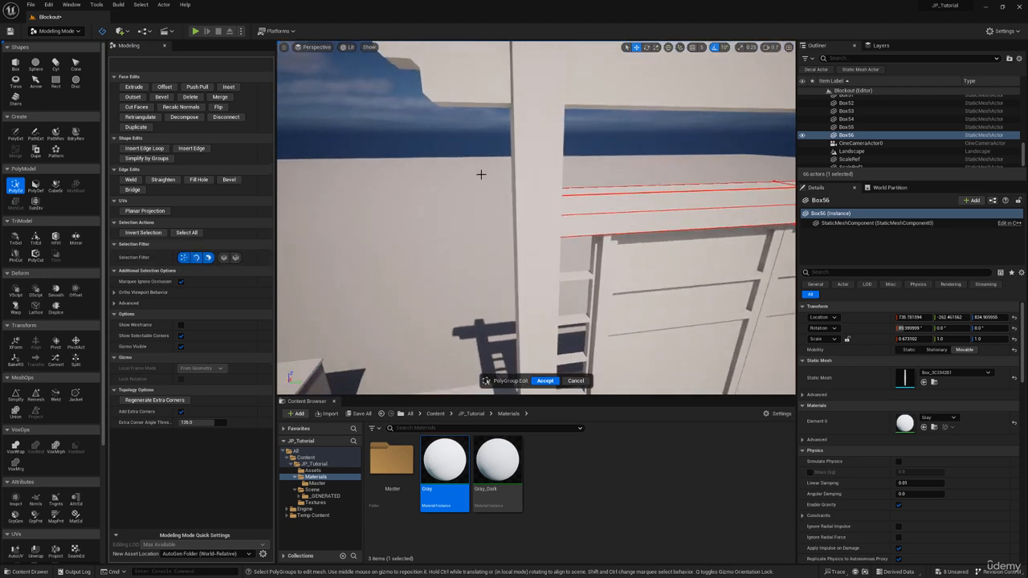
drag(456, 161, 619, 309)
drag(504, 212, 480, 211)
right_drag(480, 211, 590, 206)
Try to bridge all four vertical edges of the lower crossbeam's open end at once
click(524, 216)
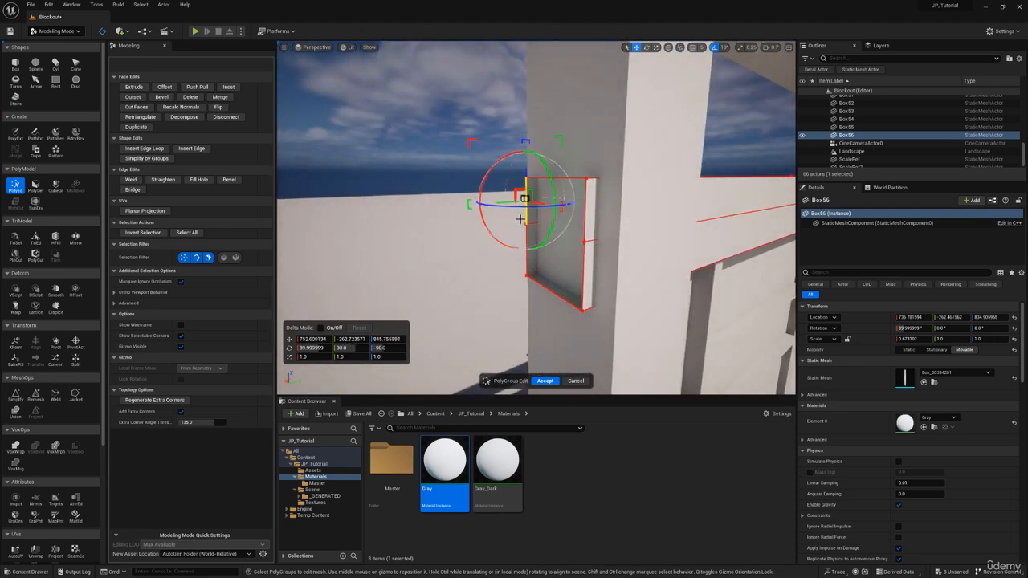
shift+click(525, 258)
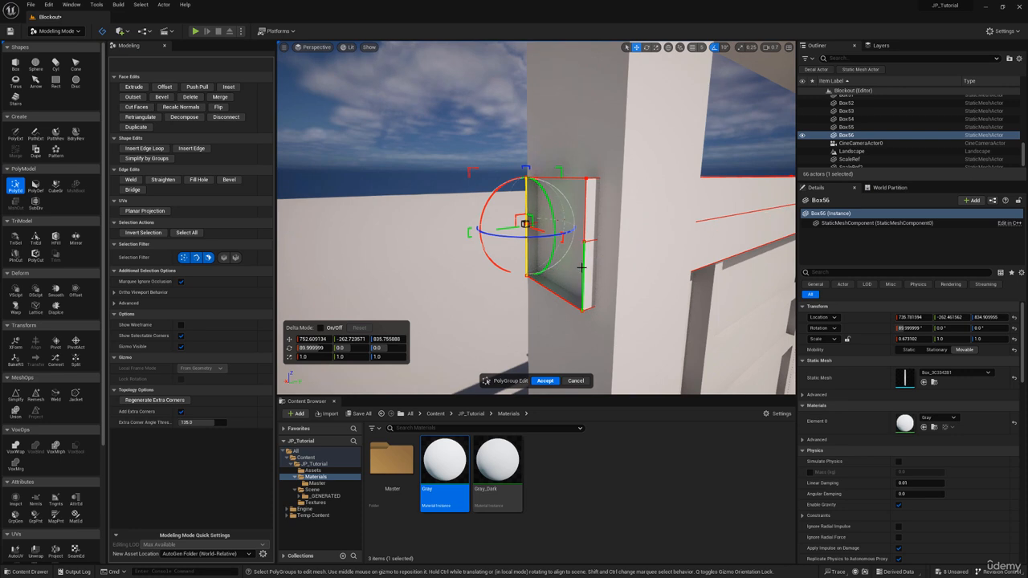
shift+click(581, 264)
shift+click(586, 197)
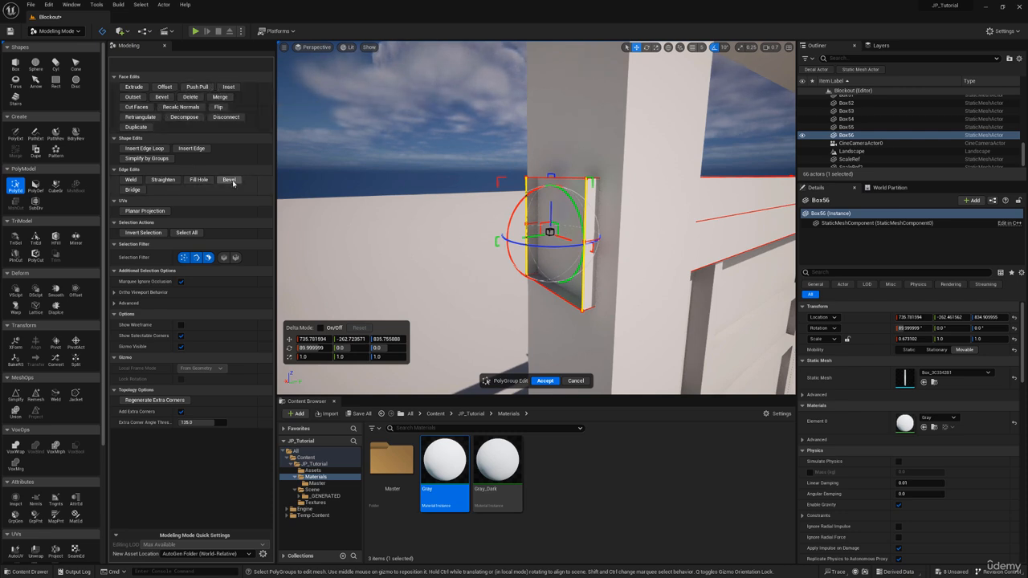
click(132, 190)
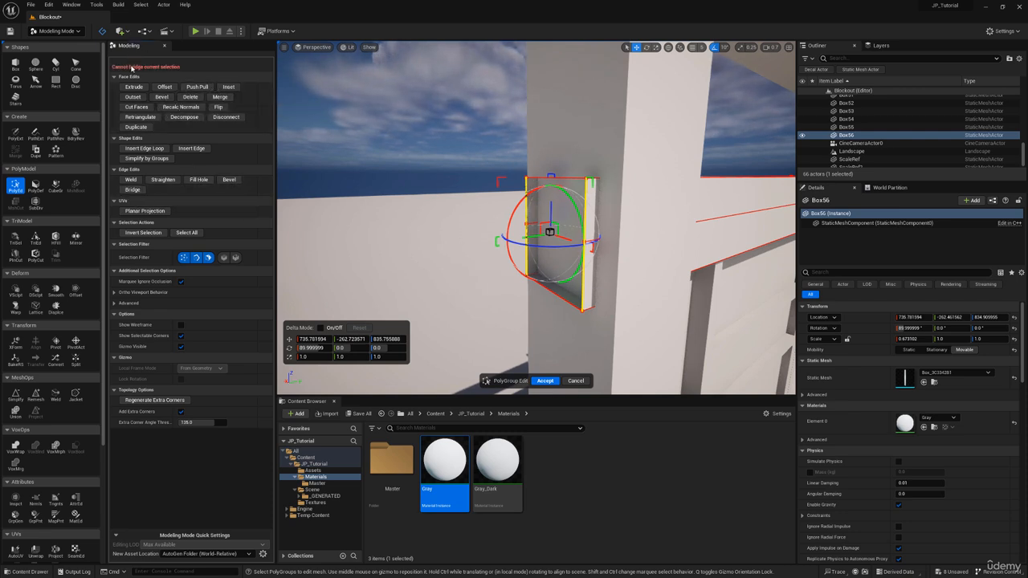
click(501, 137)
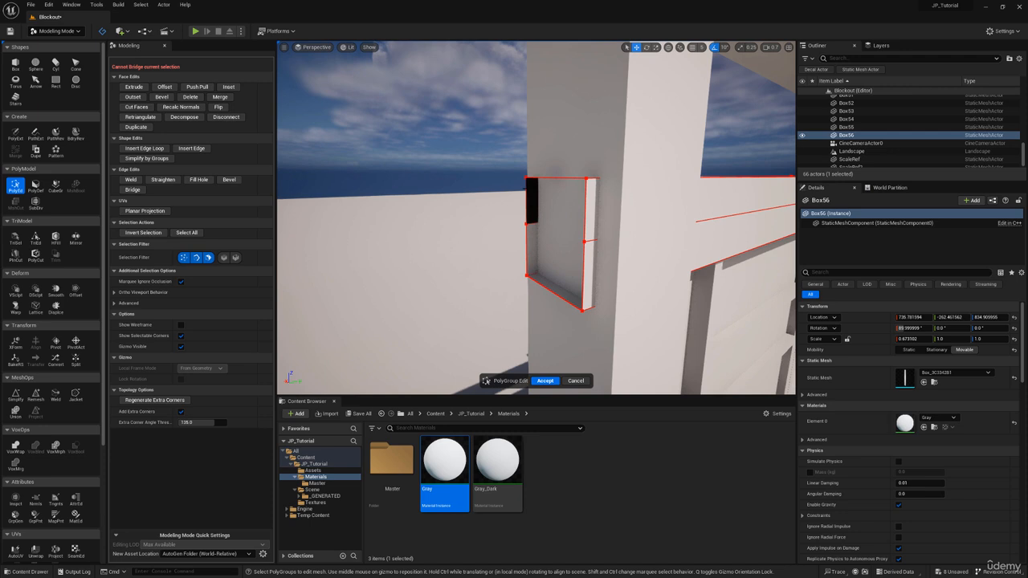
Close the lower crossbeam's open end by bridging its upper and lower pairs of vertical edges, and accept the PolyGroup Edit
click(527, 193)
shift+click(586, 191)
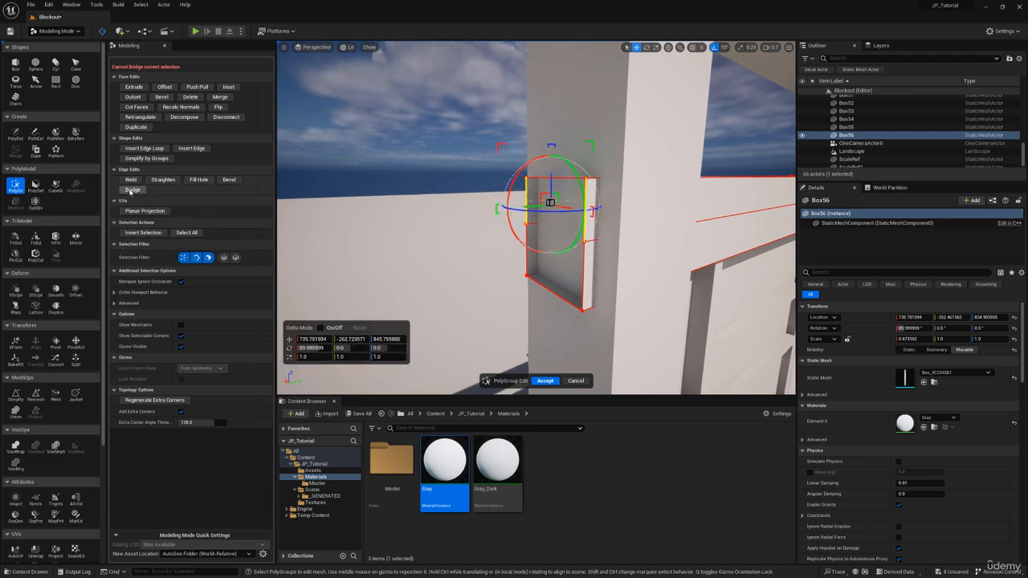
click(525, 255)
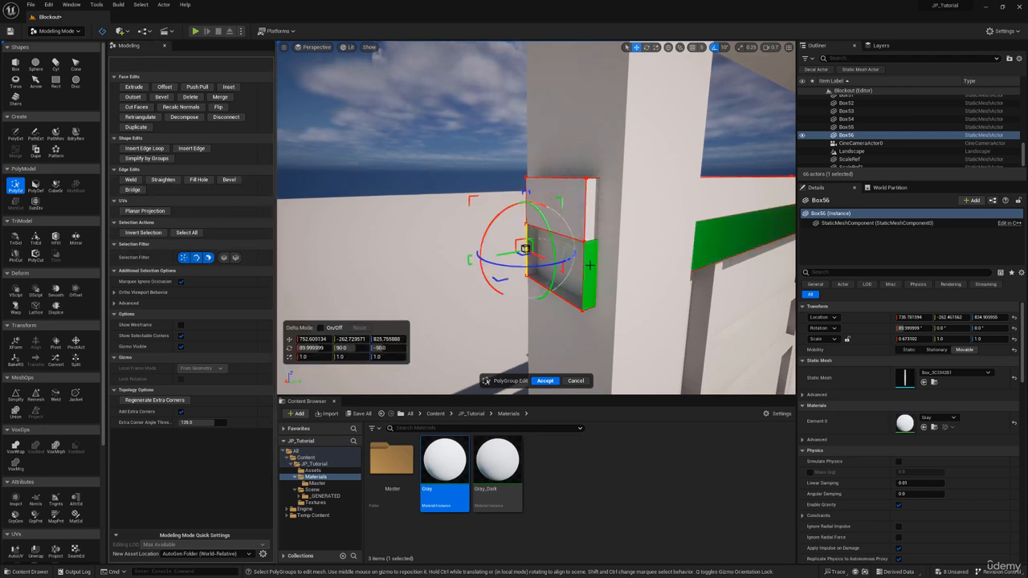
shift+click(585, 265)
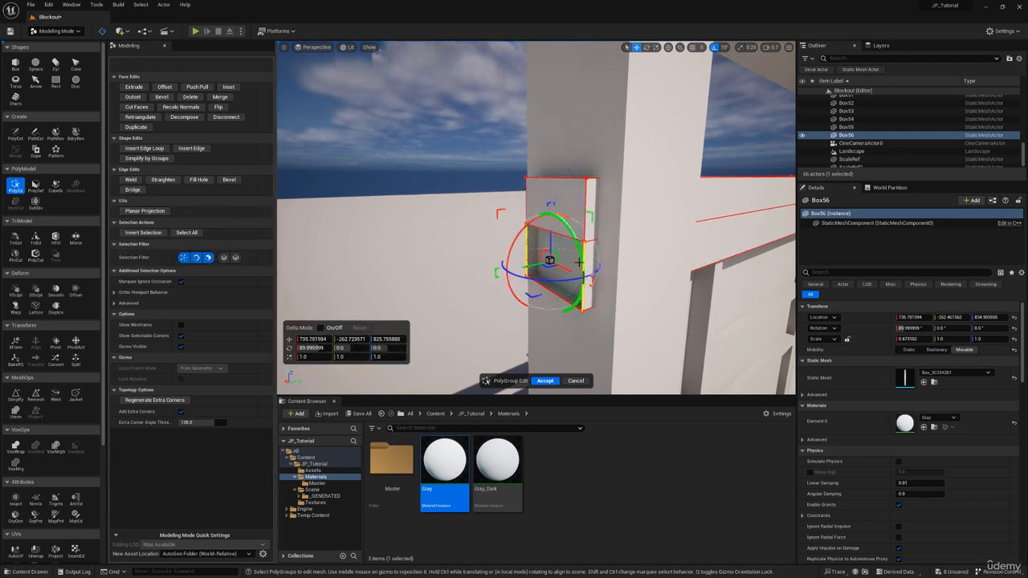
click(133, 190)
click(549, 379)
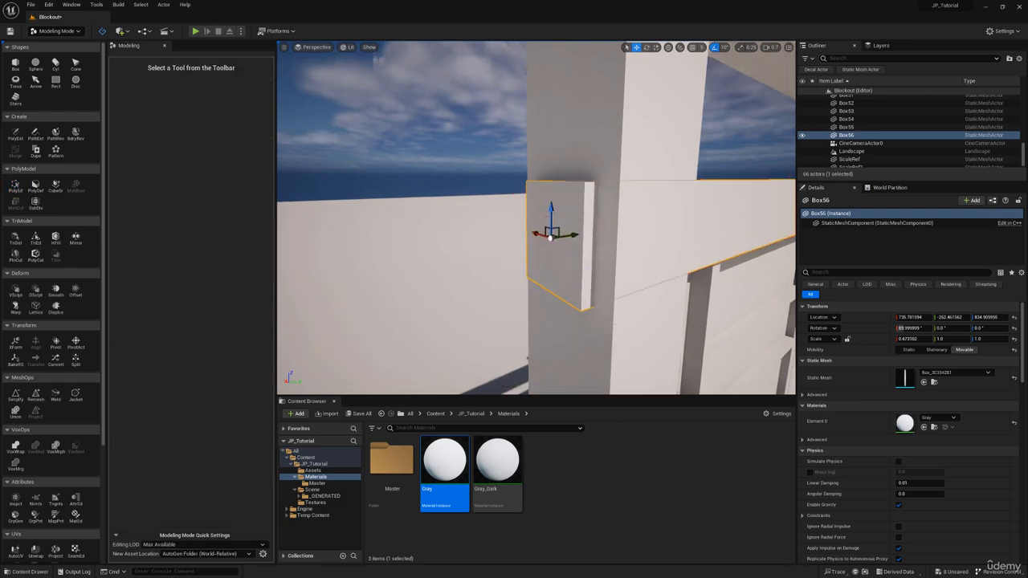
Move the upper crossbeam's pivot to its center with Edit Pivot and accept
right_drag(550, 312, 634, 309)
mouse_move(572, 177)
right_down()
mouse_move(611, 177)
mouse_move(573, 177)
right_up()
click(571, 177)
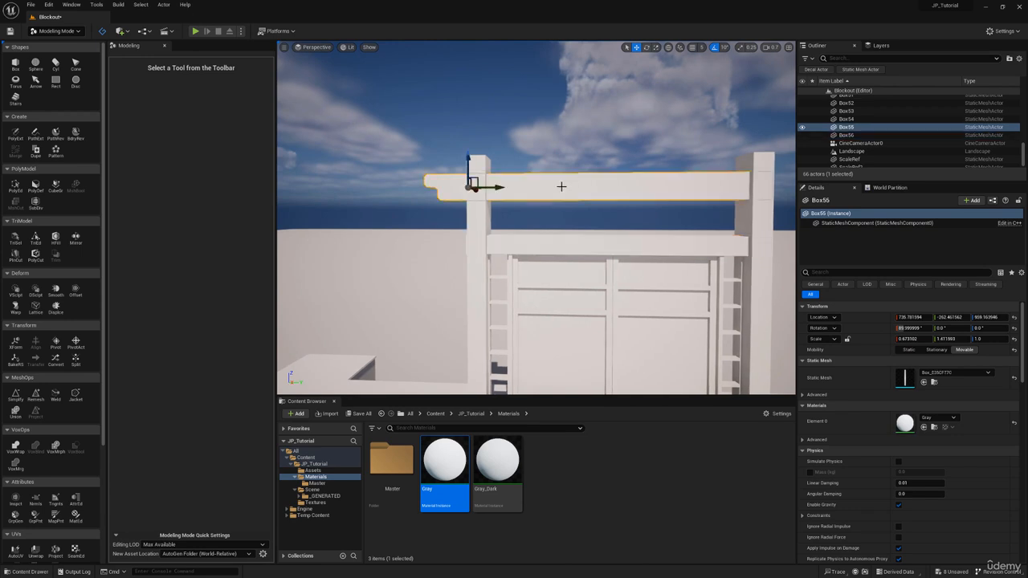
key(f)
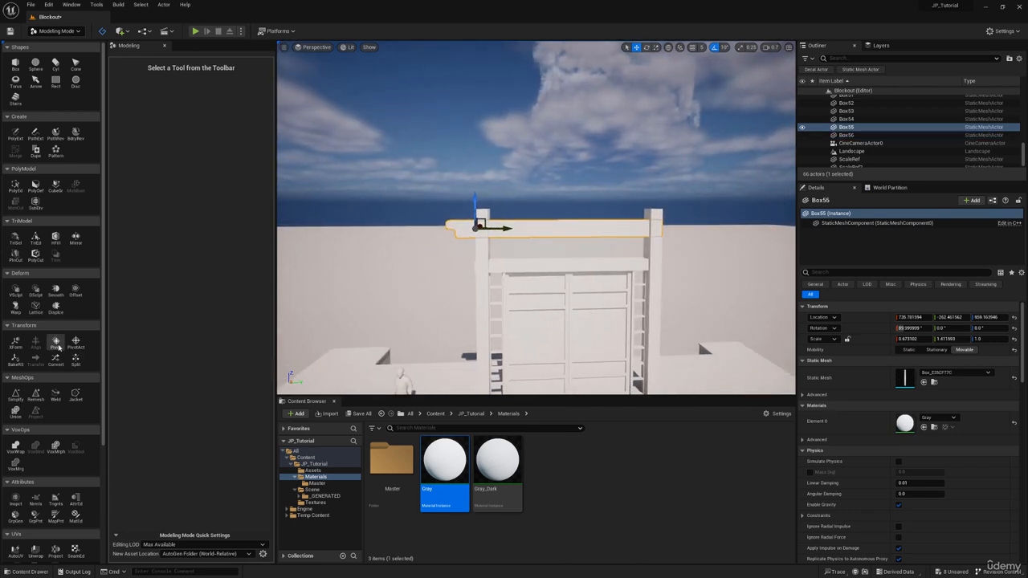
click(56, 344)
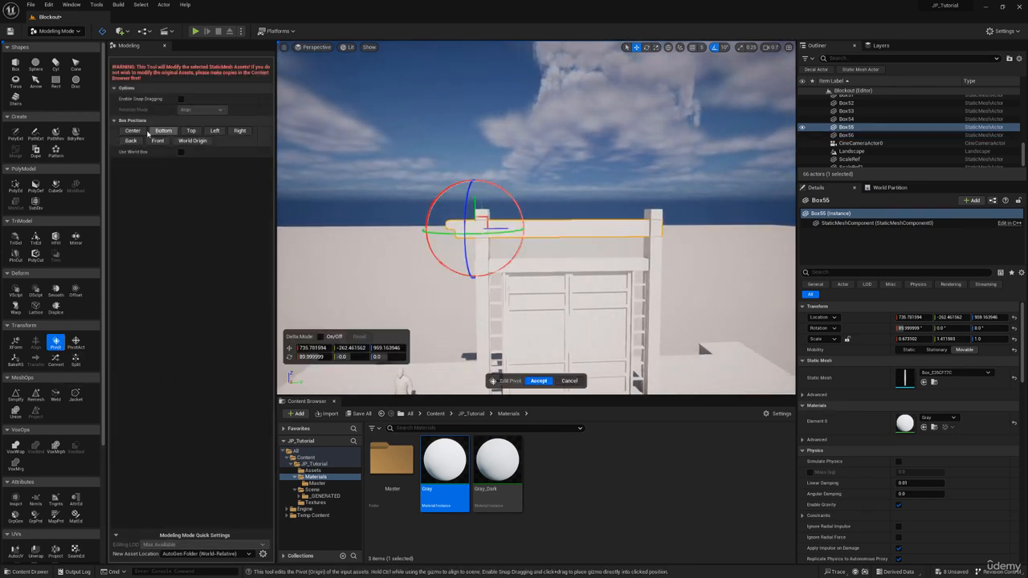
click(134, 131)
click(538, 380)
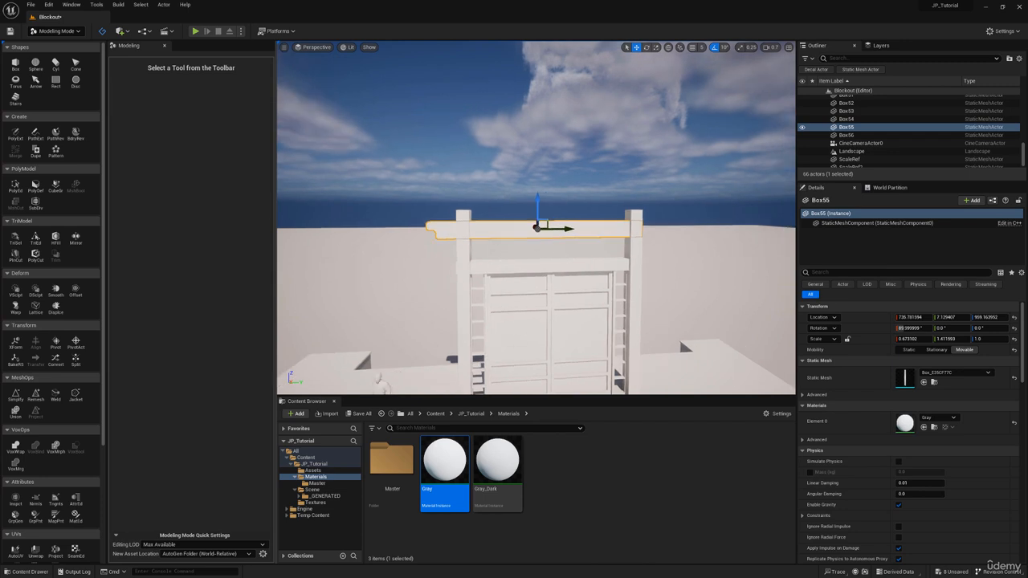
Mirror the upper crossbeam with the Right preset and the mirror plane at about Y 53 to give both ends the stepped shape
right_drag(539, 287, 522, 286)
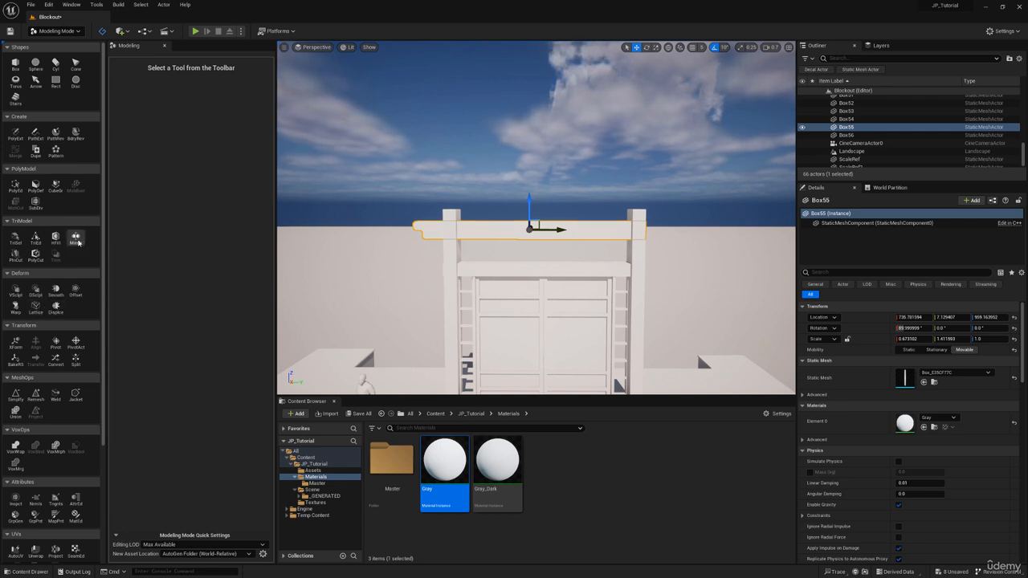
click(76, 240)
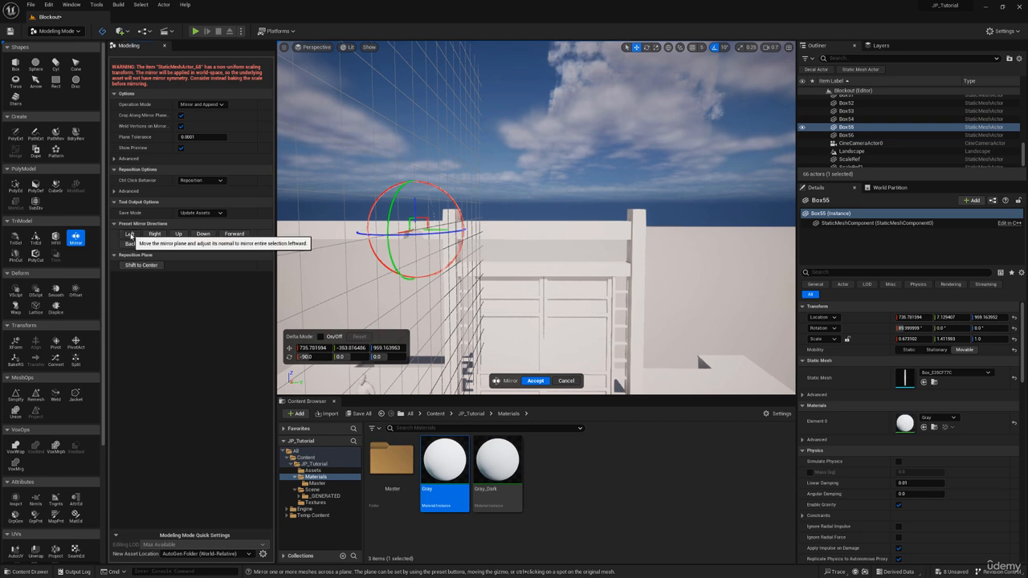
click(153, 234)
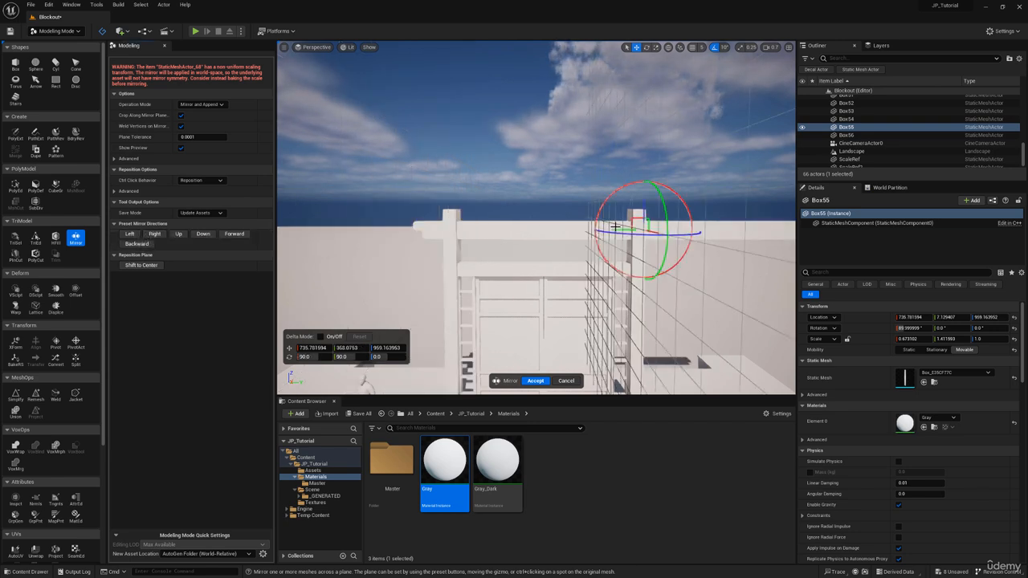
drag(618, 231, 516, 238)
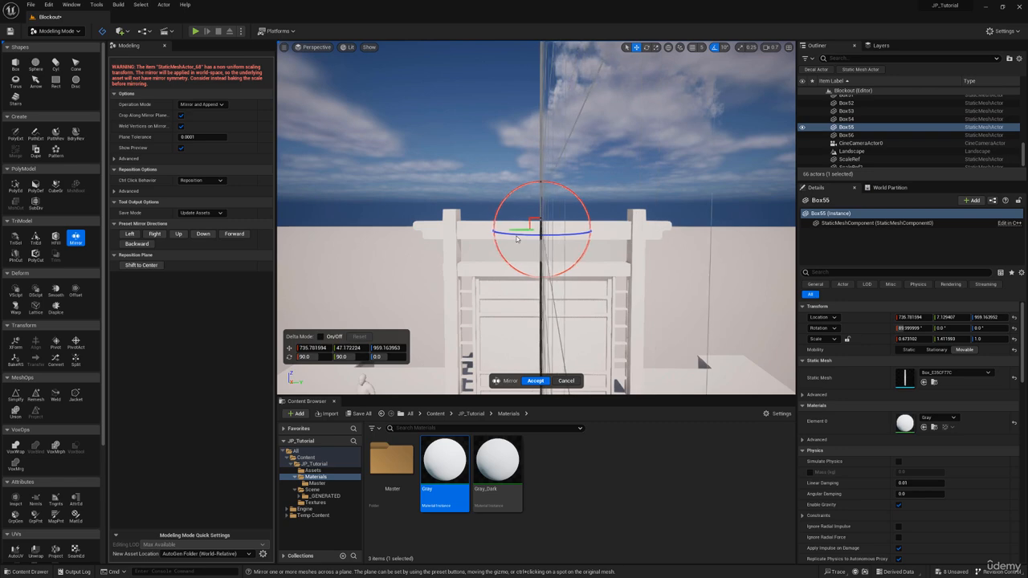
right_drag(516, 238, 551, 214)
key(w)
key(w)
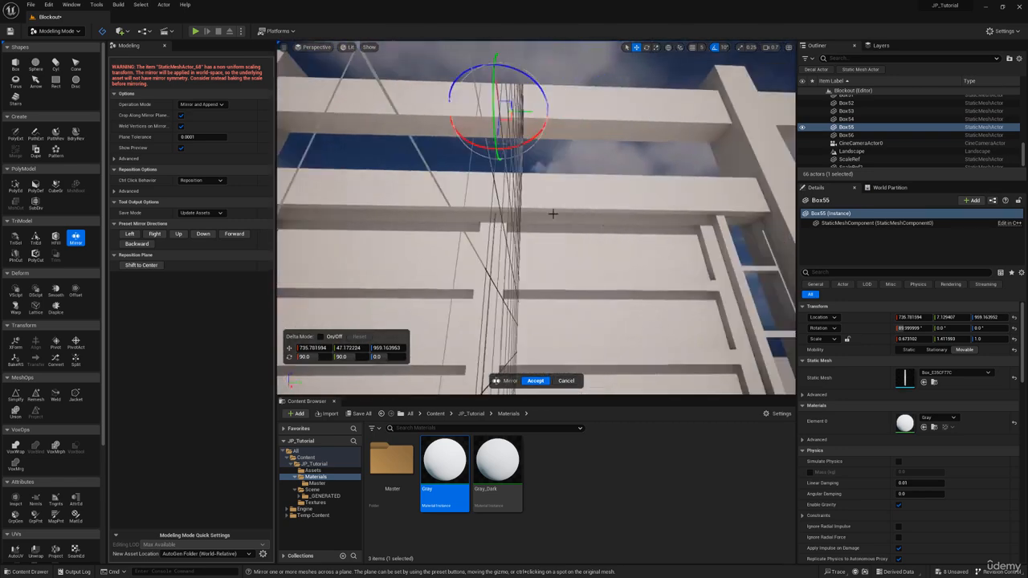
drag(522, 114, 516, 113)
key(s)
mouse_move(518, 113)
right_down()
mouse_move(506, 121)
mouse_move(502, 167)
mouse_move(520, 111)
right_up()
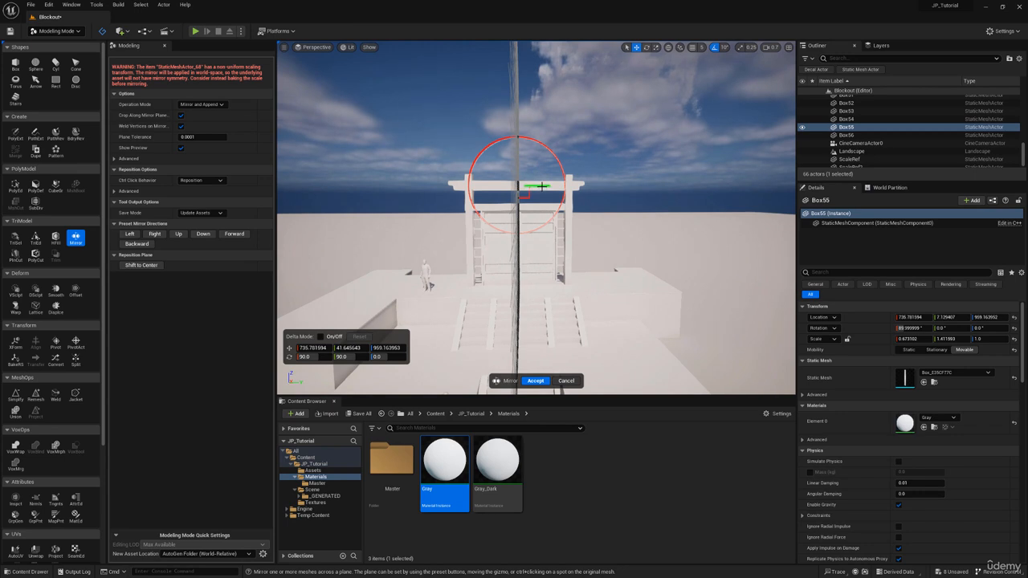
drag(542, 186, 545, 187)
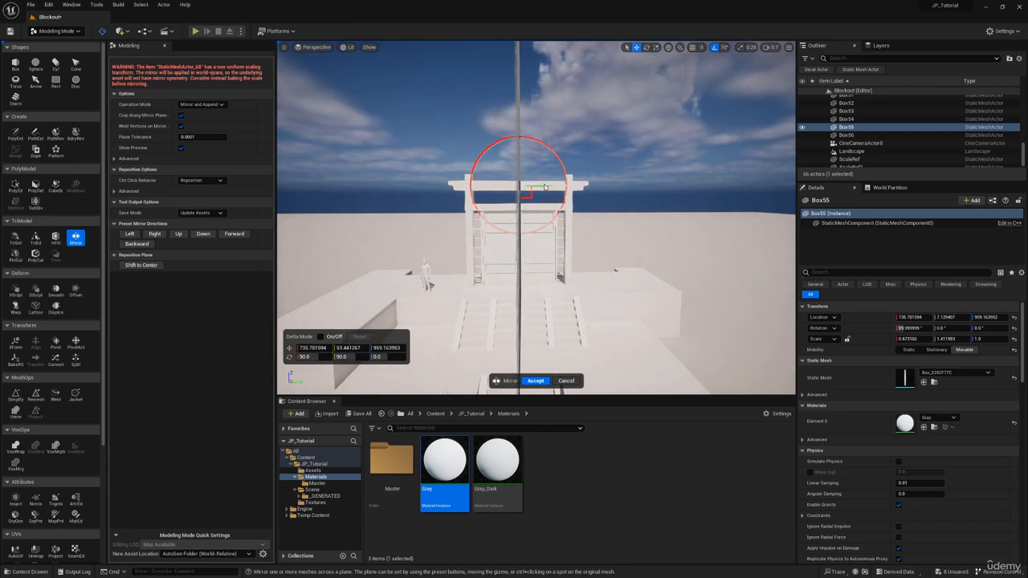
click(535, 381)
Open the mirrored upper crossbeam in PolyGroup Edit at its central seam
right_drag(535, 381, 554, 380)
right_drag(474, 146, 455, 144)
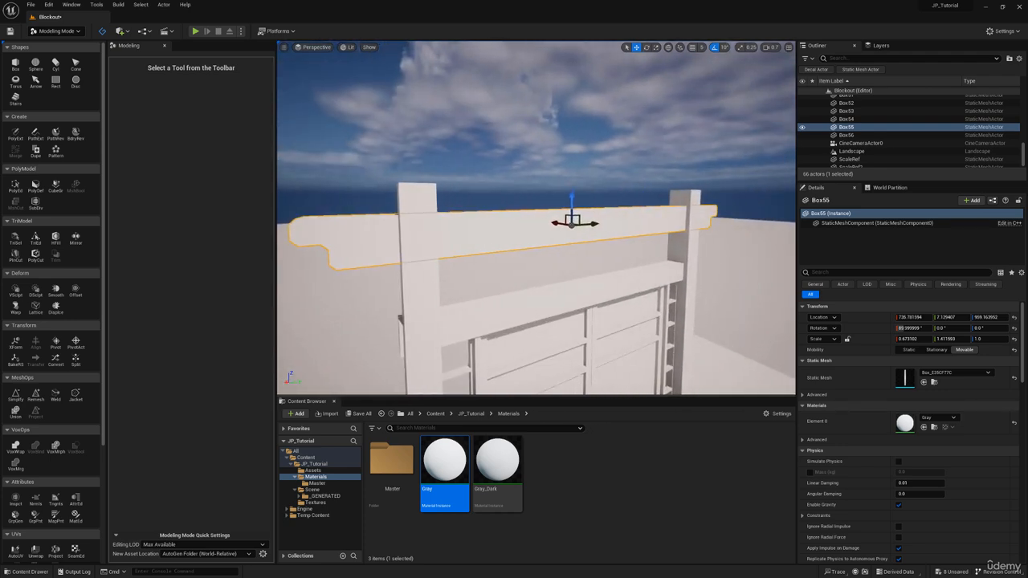
right_drag(568, 263, 433, 220)
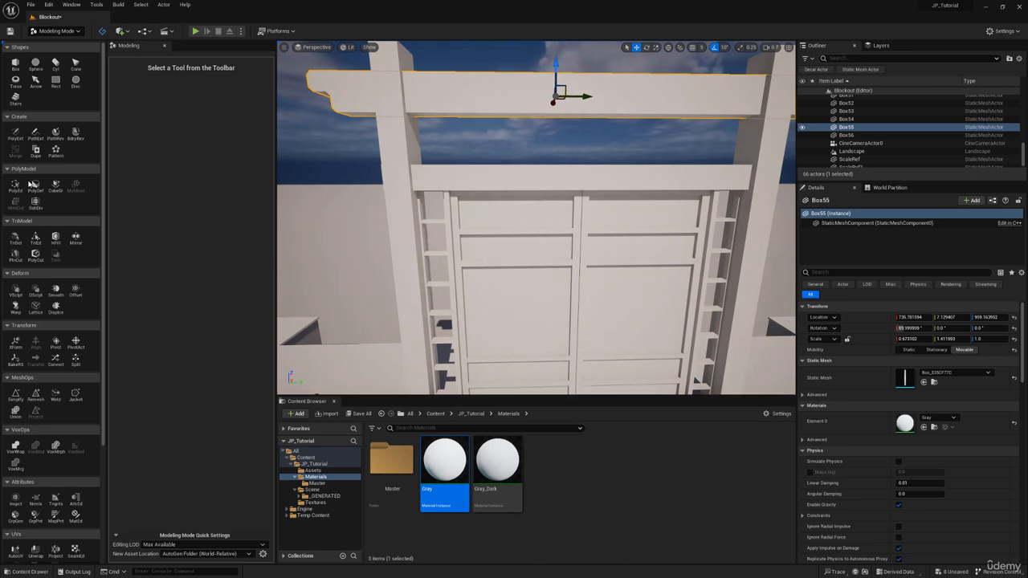
click(15, 186)
right_drag(498, 87, 537, 64)
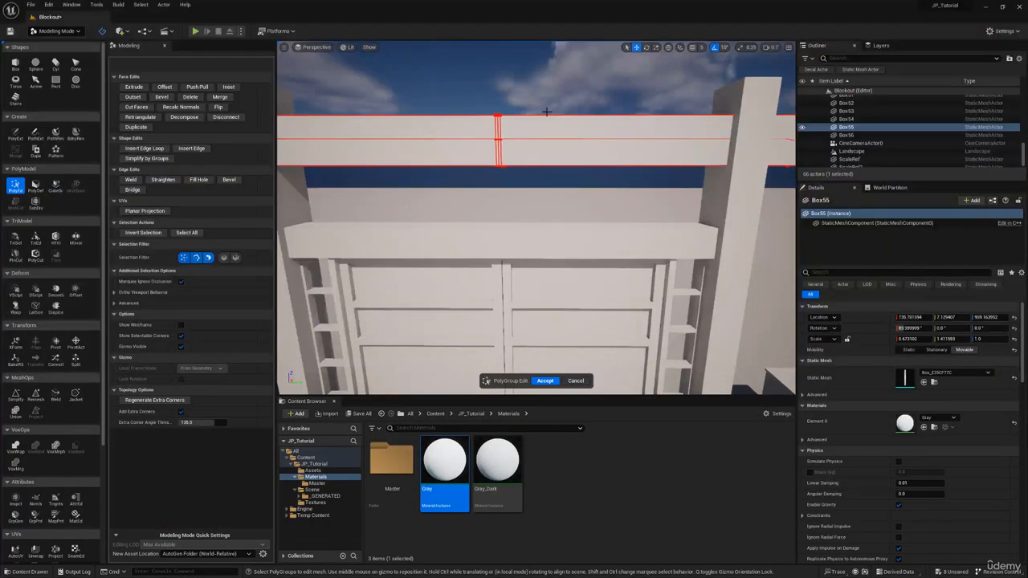
right_drag(551, 115, 533, 189)
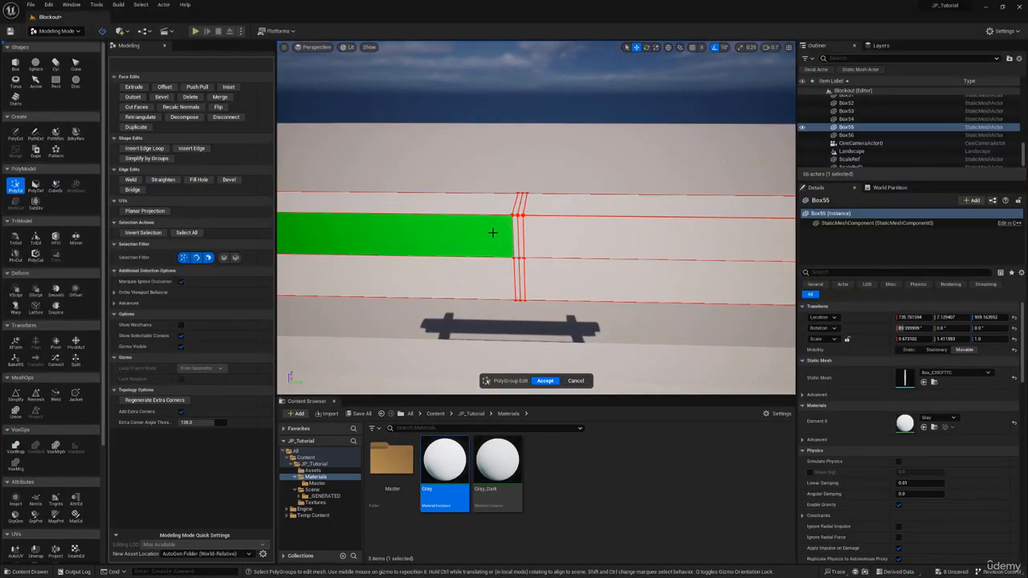
click(518, 233)
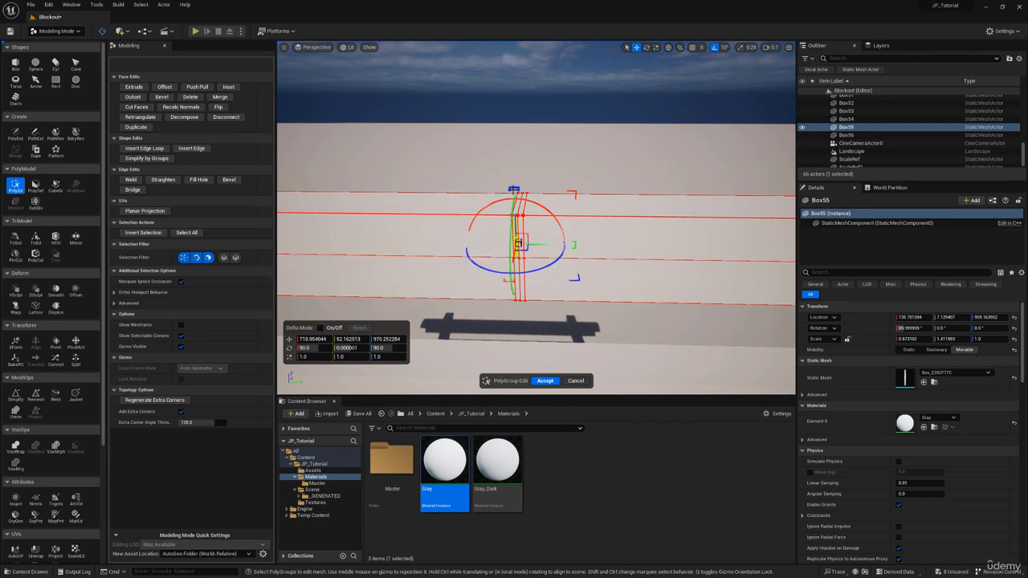
click(531, 167)
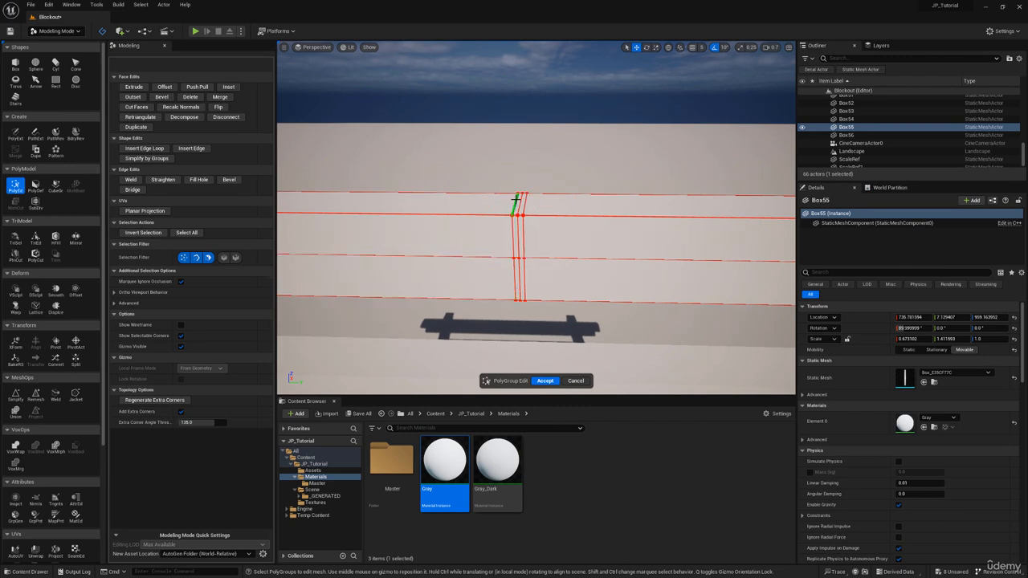
click(515, 198)
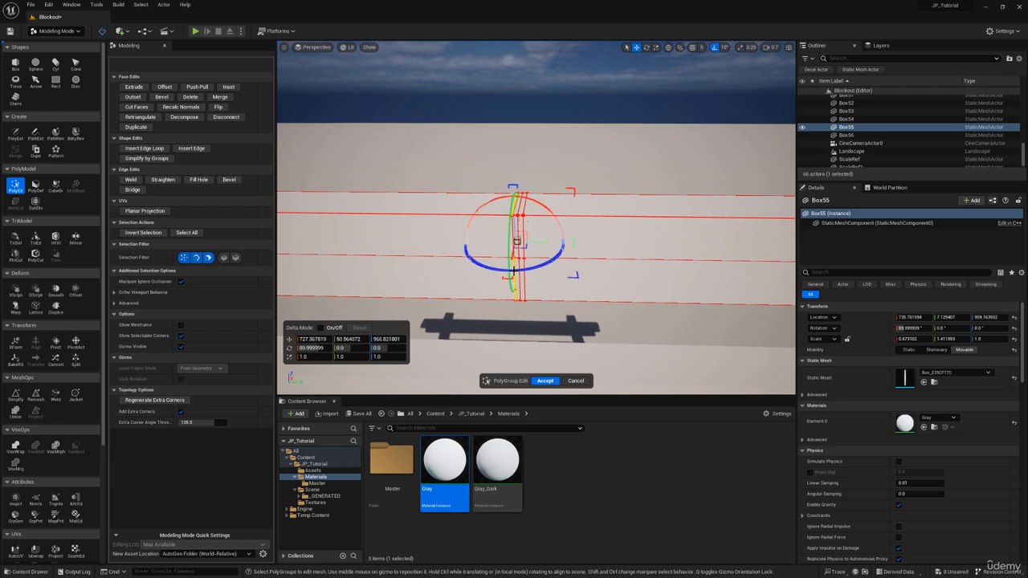
click(546, 119)
Select the left edge loop of the upper crossbeam's central seam and move it outward to about Y -40
right_drag(546, 118, 530, 181)
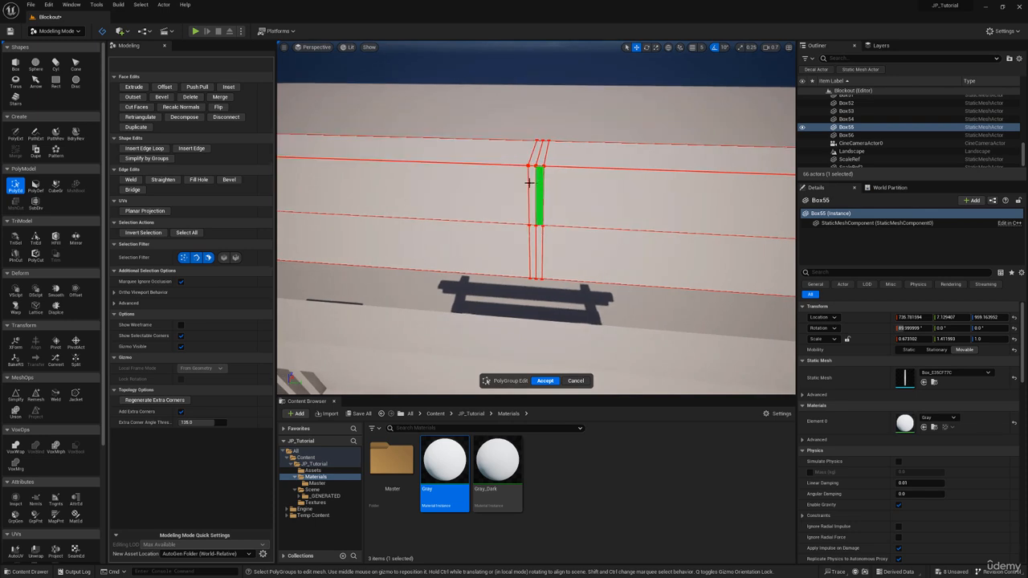
click(527, 184)
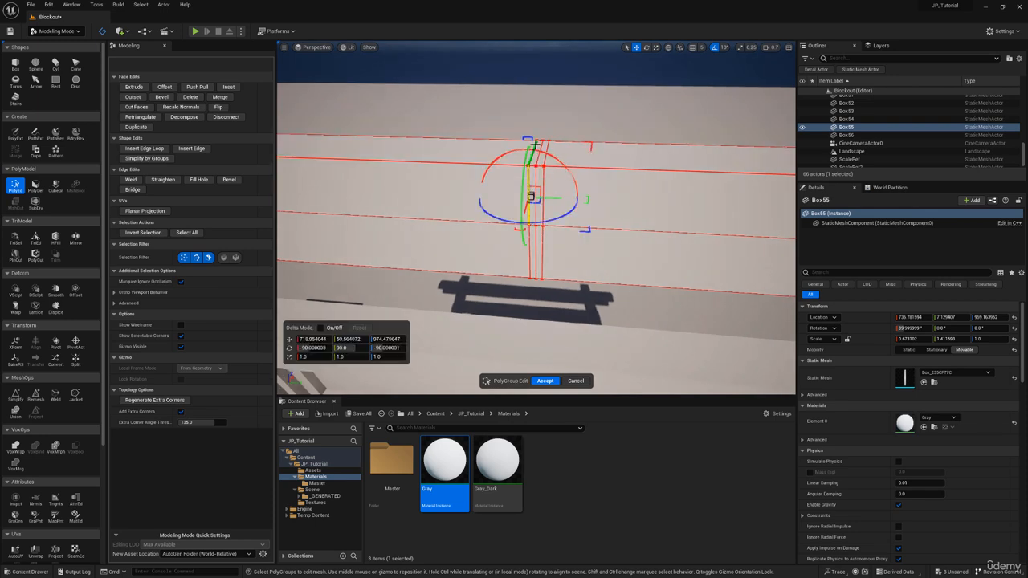
drag(533, 145, 520, 254)
mouse_move(528, 243)
right_down()
mouse_move(517, 178)
mouse_move(475, 171)
mouse_move(475, 232)
mouse_move(532, 247)
right_up()
shift+click(517, 163)
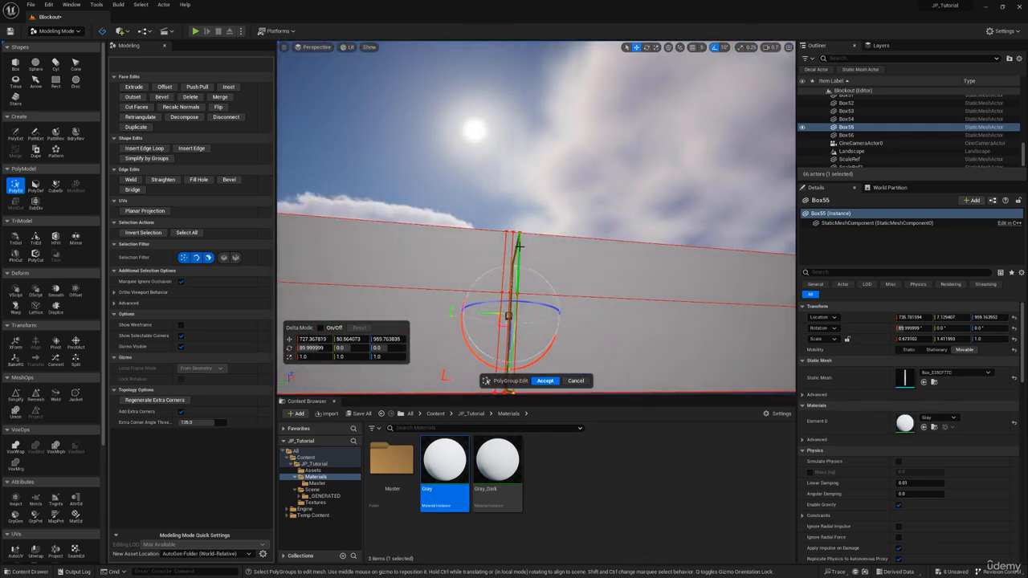
shift+click(520, 246)
shift+click(515, 349)
right_drag(515, 350, 409, 457)
right_drag(504, 206, 485, 217)
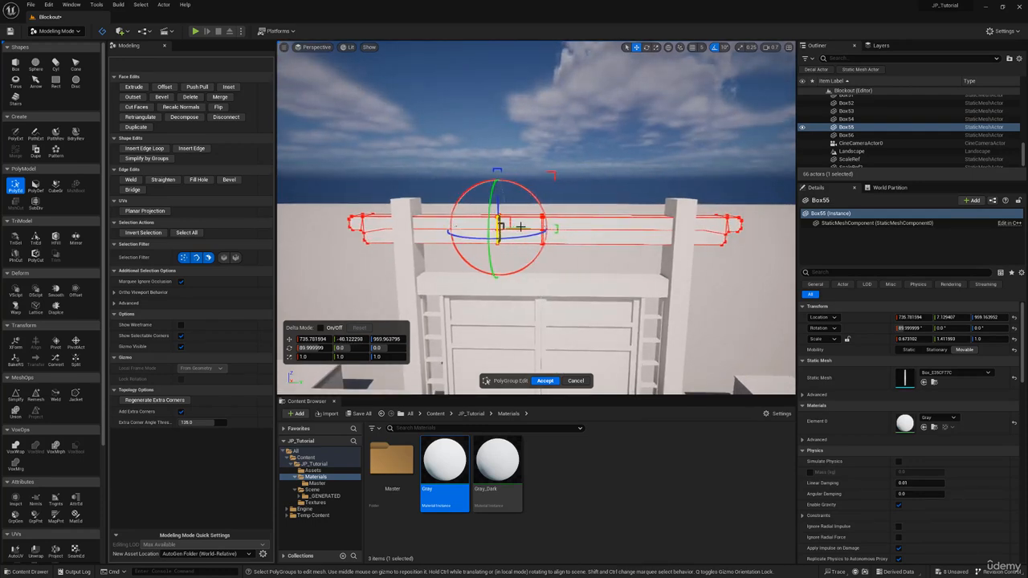
Select the remaining right-hand edge loop around the upper crossbeam and move it outward to about Y 185
mouse_move(489, 225)
right_down()
mouse_move(514, 233)
mouse_move(483, 241)
right_up()
click(448, 265)
shift+click(449, 299)
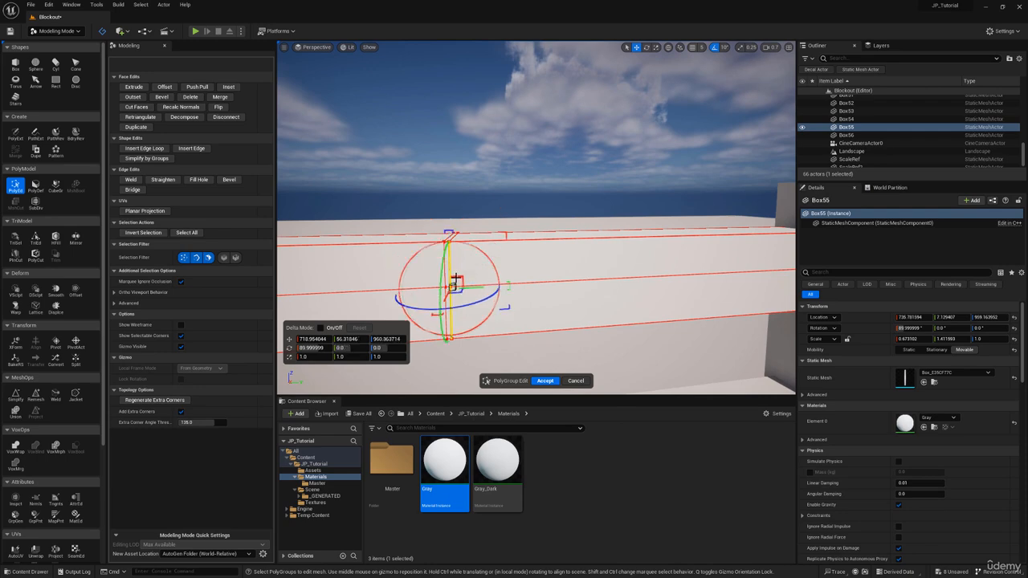
right_drag(465, 298, 452, 200)
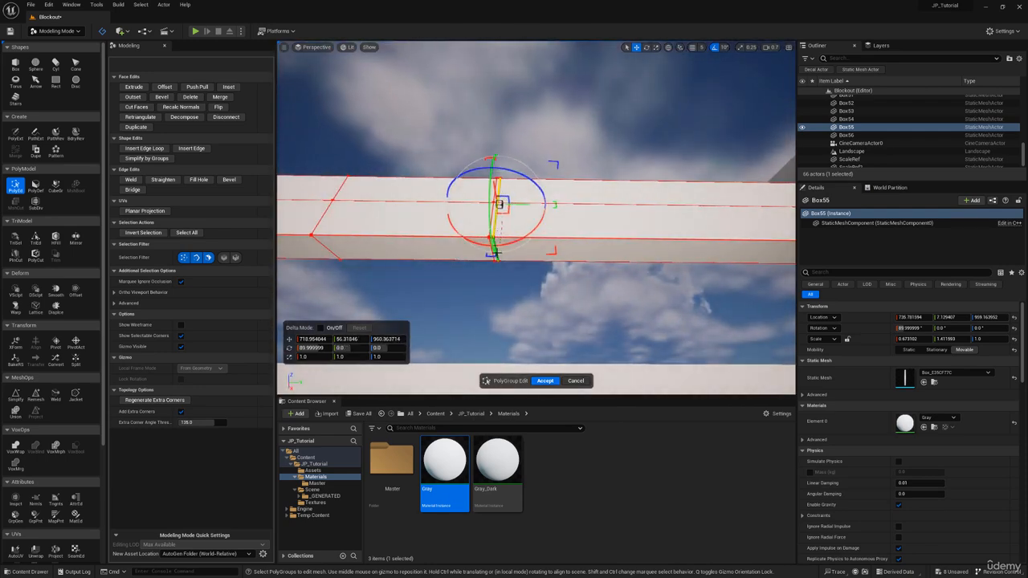
right_drag(496, 254, 596, 213)
drag(609, 196, 615, 224)
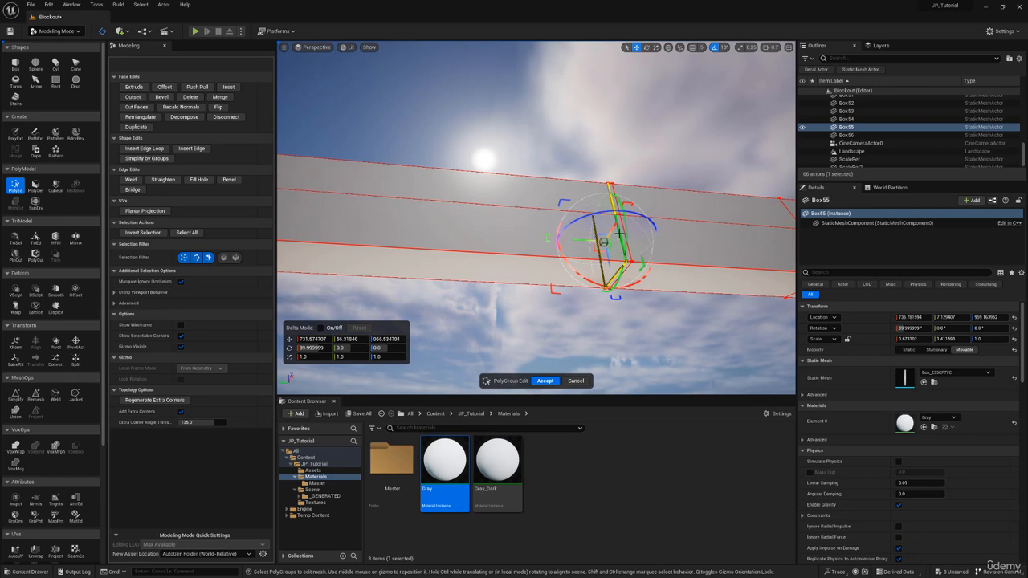
shift+click(619, 233)
right_drag(584, 204, 558, 211)
shift+click(580, 185)
drag(558, 210, 670, 216)
right_drag(561, 220, 583, 239)
Check the gate reference image, insert an edge loop just inside each moved loop of the upper crossbeam, and accept
key(alt+Tab)
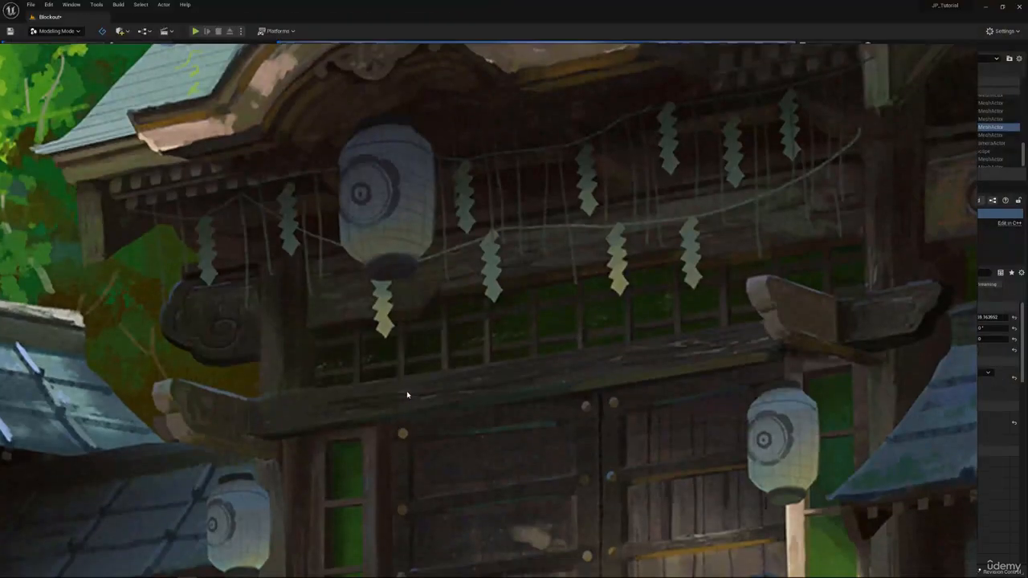
key(alt+Tab)
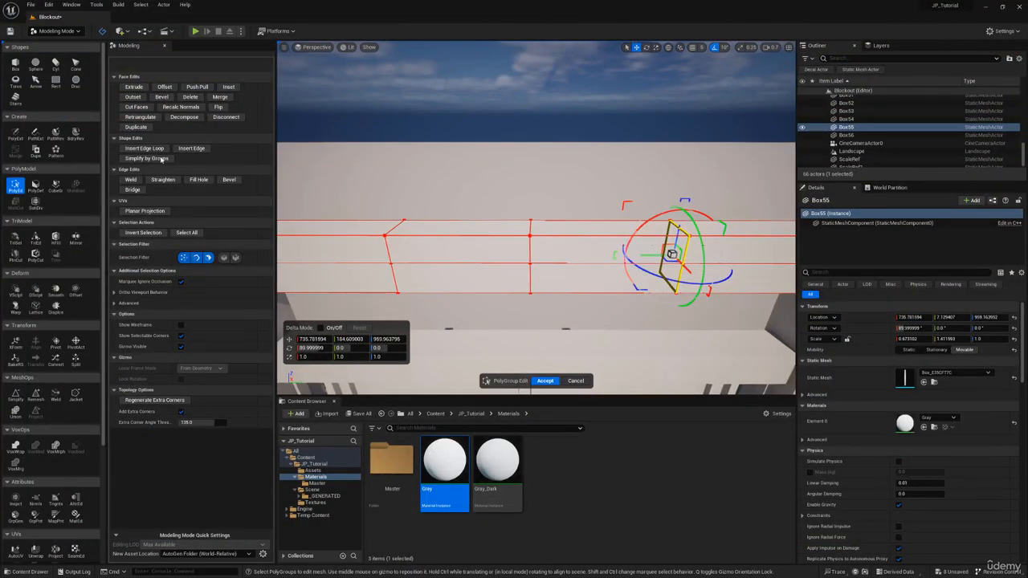
click(147, 147)
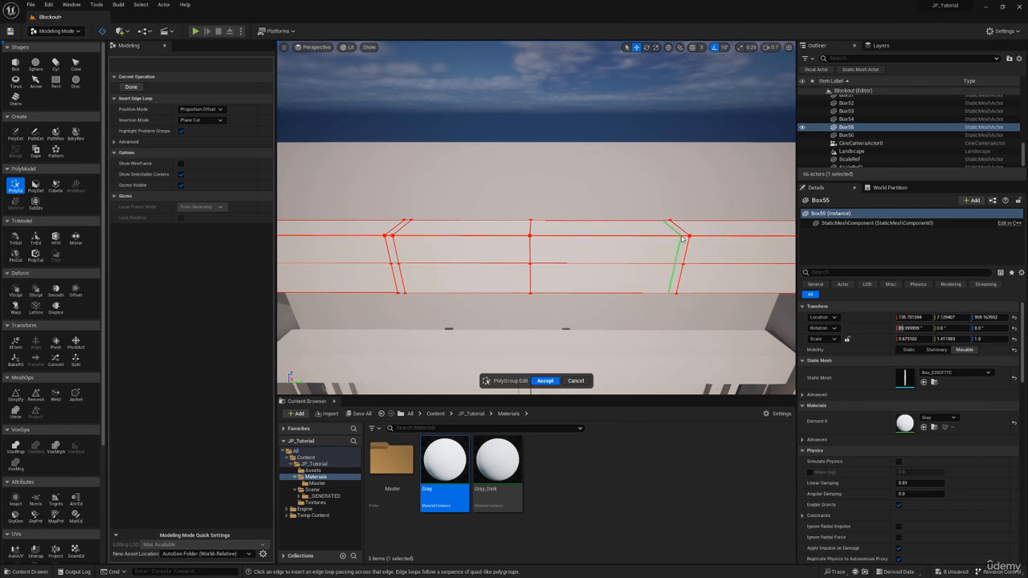
click(546, 381)
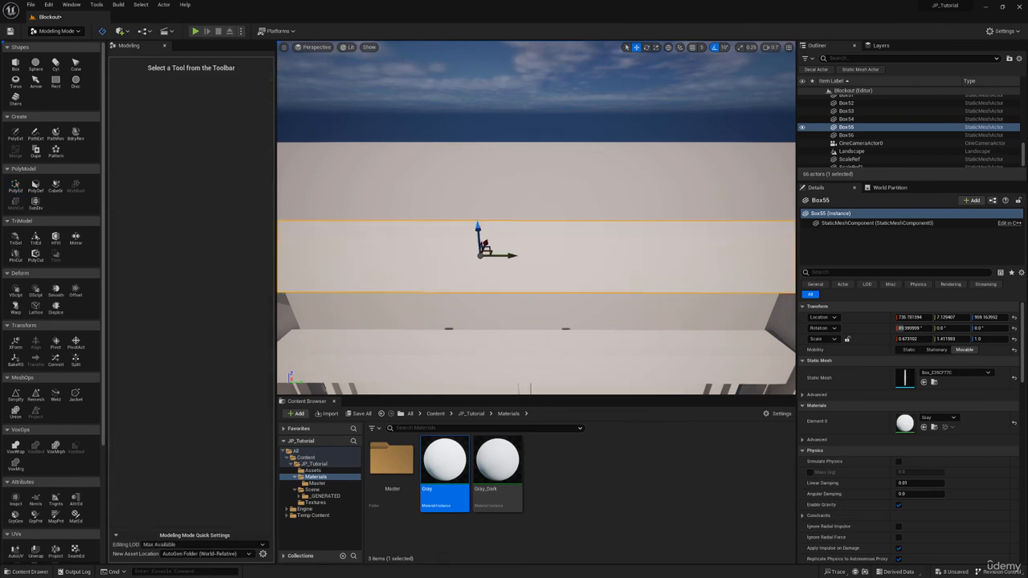
Raise the underside of the upper crossbeam's middle section with PolyGroup Edit to form a shallow notch with sloped ends, and accept
click(13, 186)
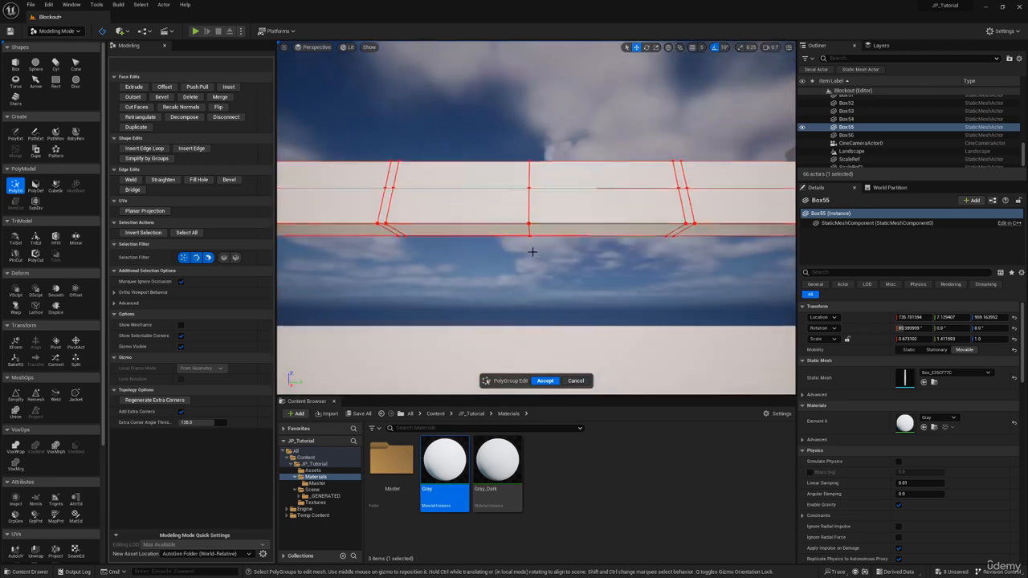
click(543, 223)
alt+drag(543, 220, 535, 246)
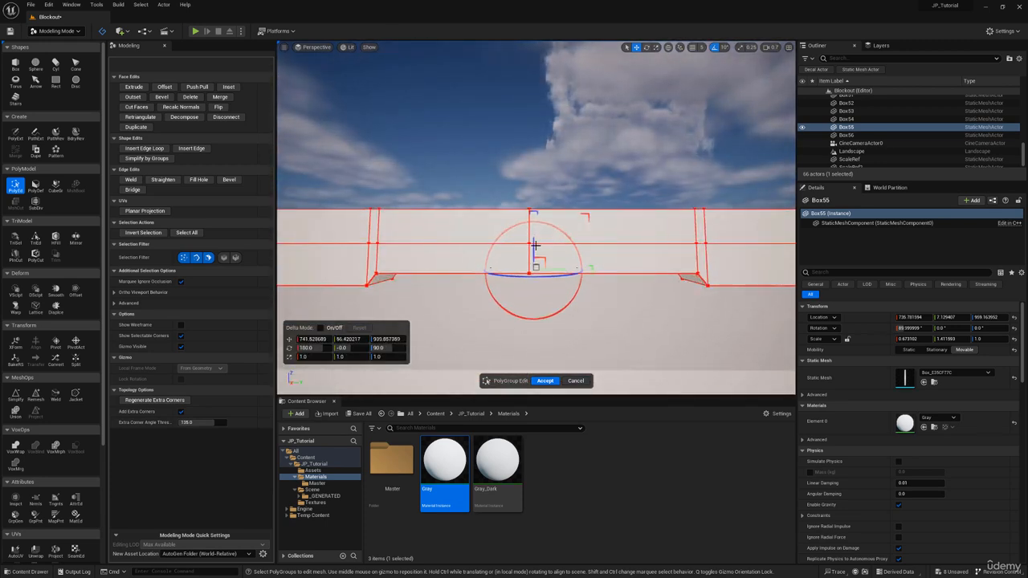
click(546, 380)
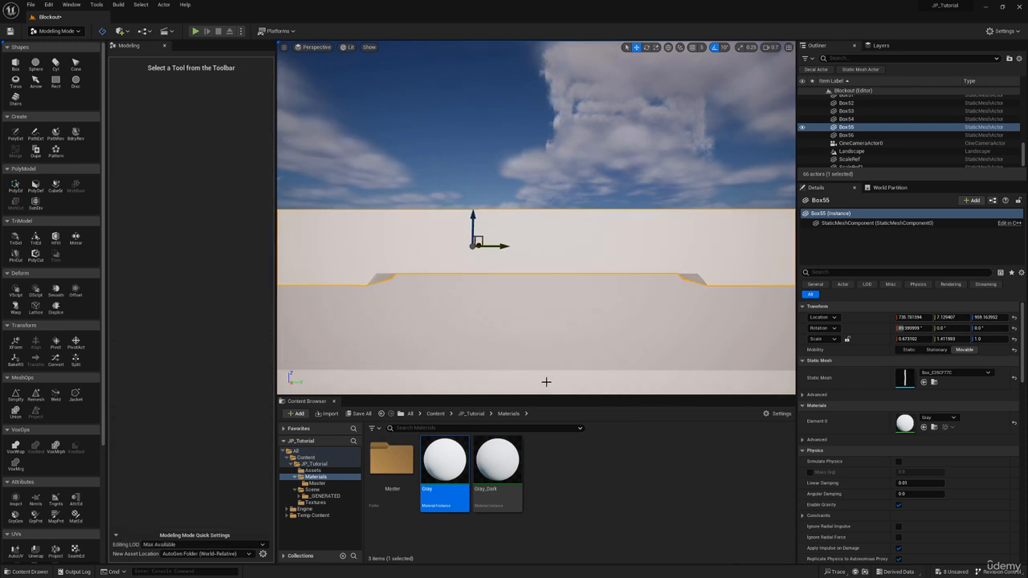
key(s)
right_drag(529, 253, 521, 278)
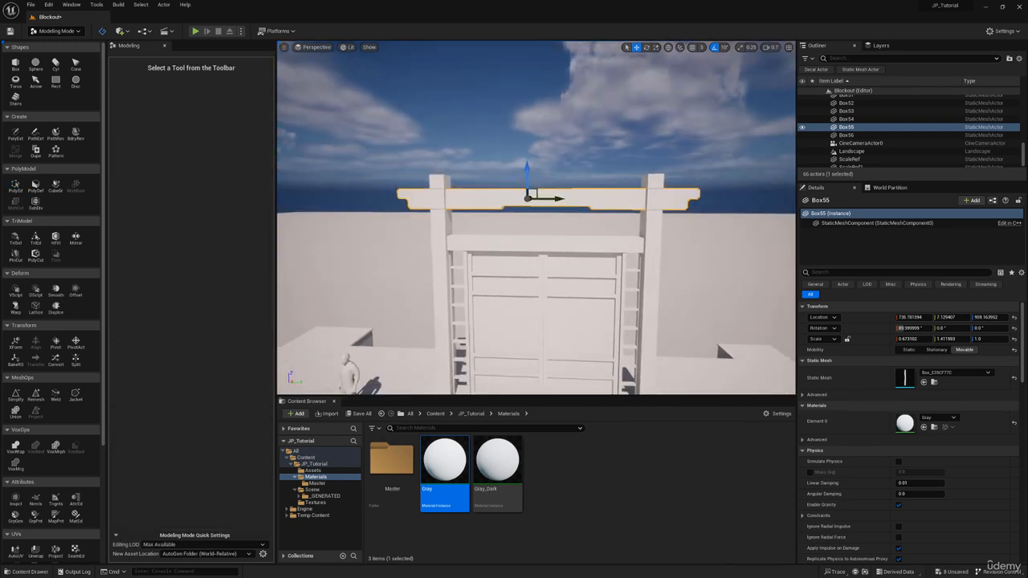
Duplicate the left lattice frame above the lower crossbeam and rotate the copy 90 degrees so it lies horizontally
click(453, 270)
right_drag(455, 271, 473, 297)
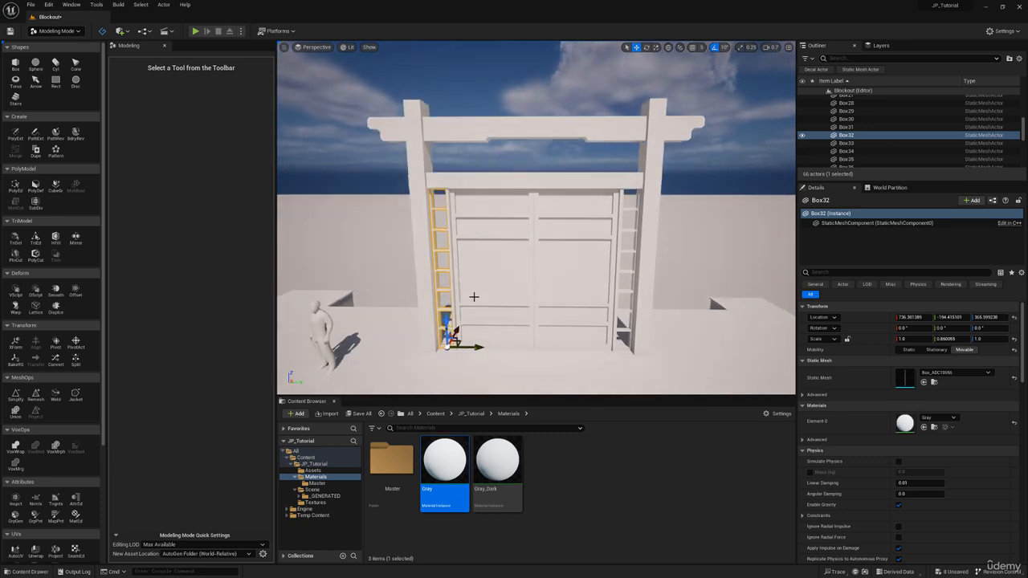
alt+drag(449, 320, 450, 151)
key(e)
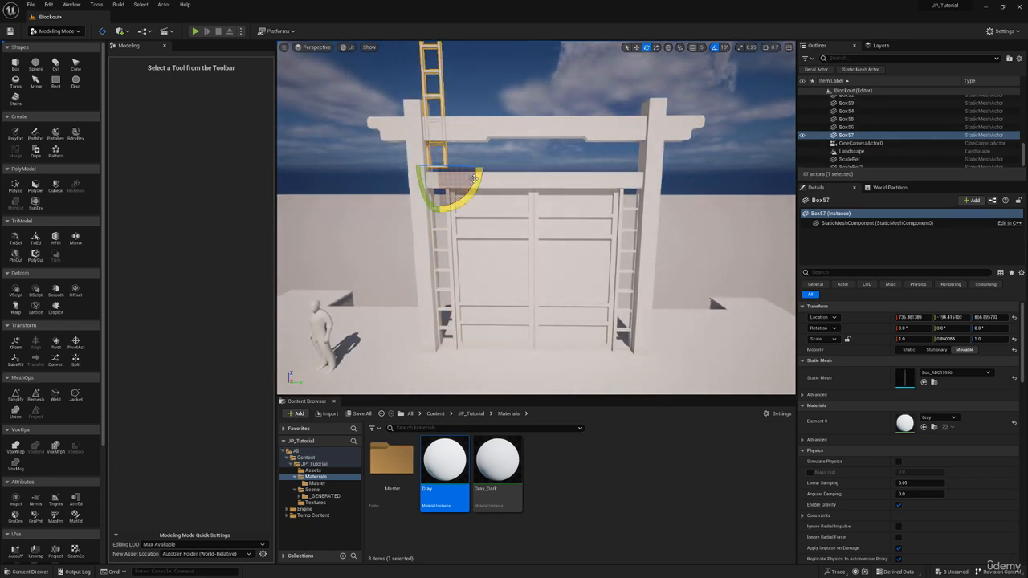
drag(470, 196, 485, 168)
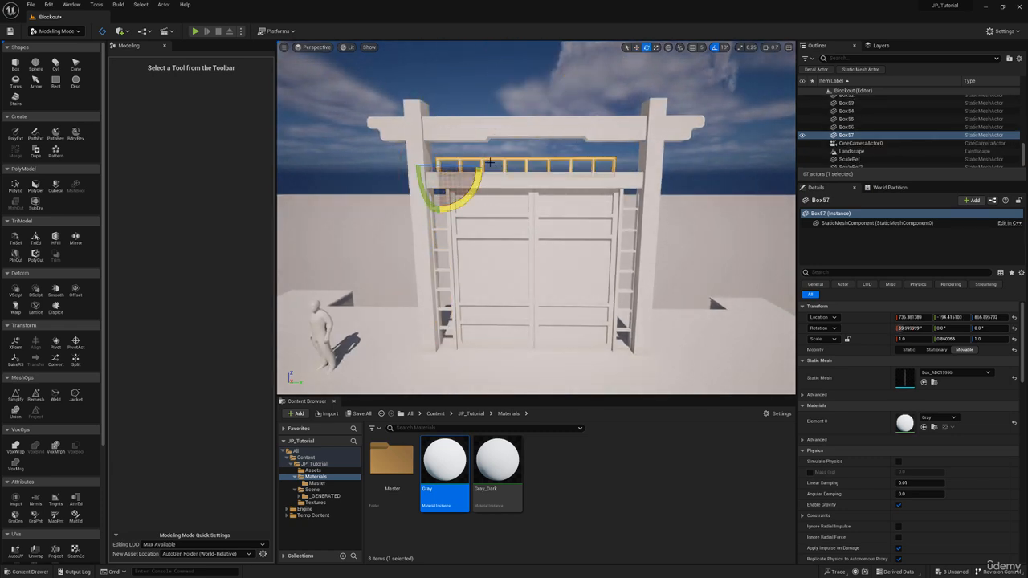
Move the horizontal lattice against the left pillar at about Y -219 and reduce its height to a Y scale of about 0.62
key(w)
mouse_move(491, 176)
right_down()
mouse_move(487, 166)
mouse_move(475, 177)
right_up()
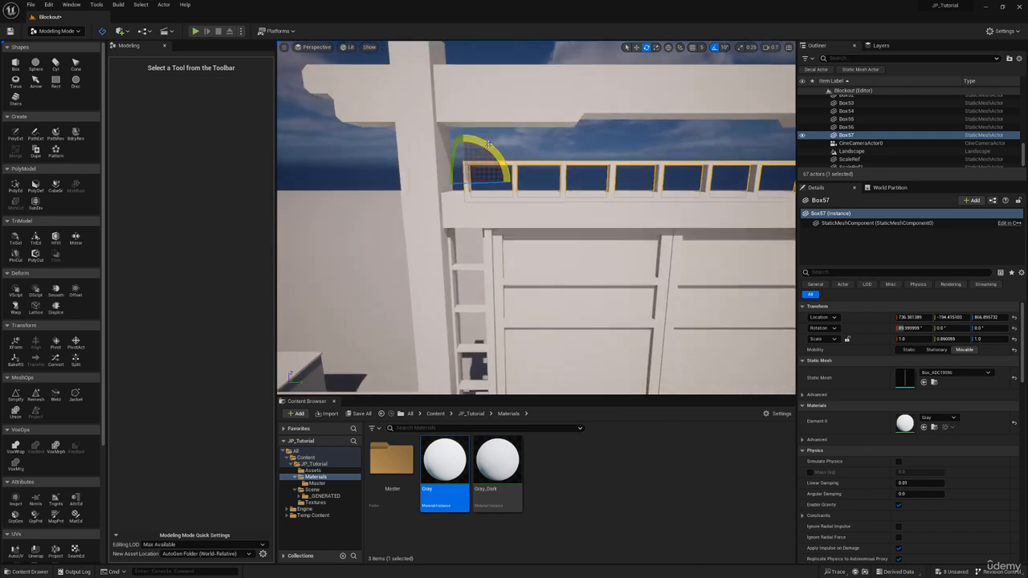
key(r)
drag(469, 207, 473, 180)
right_drag(475, 179, 681, 186)
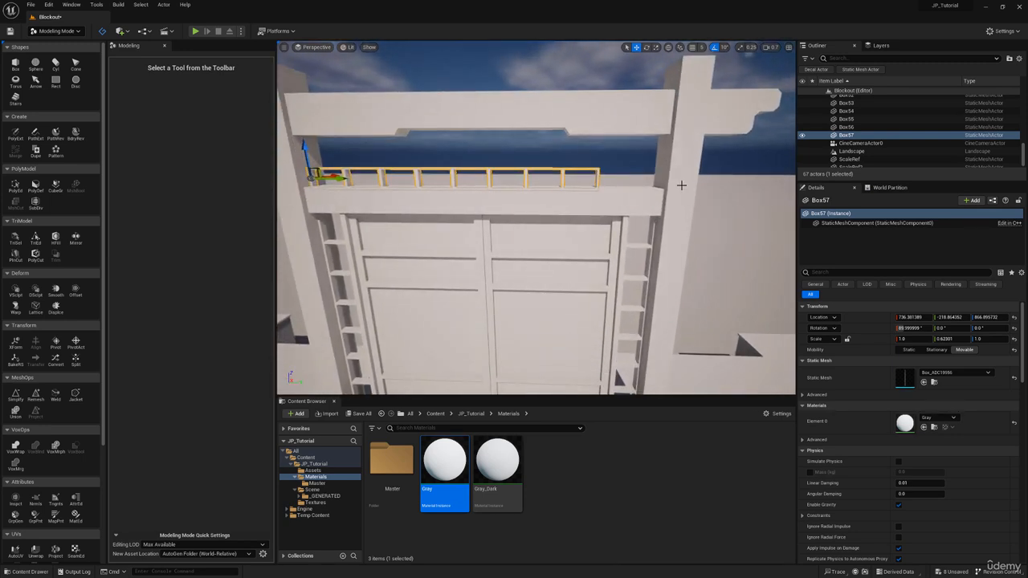
key(r)
drag(337, 178, 366, 179)
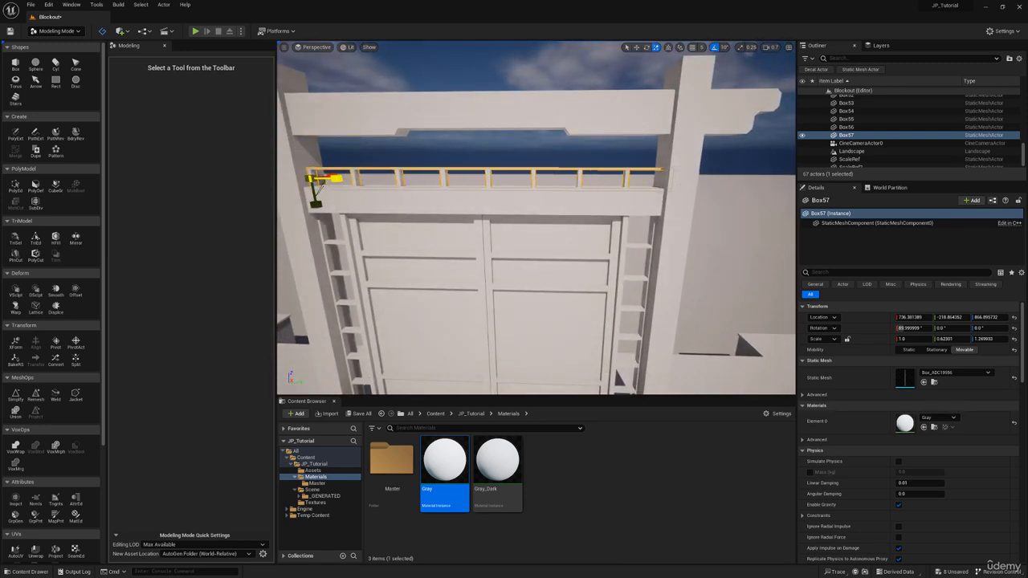
key(ctrl+z)
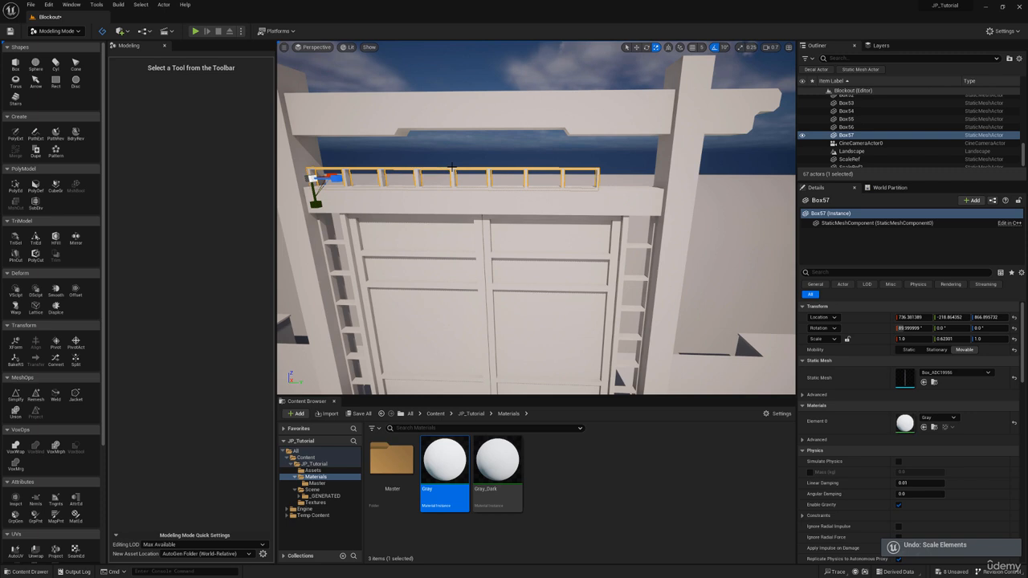
Shorten the horizontal lattice to a Z scale of 0.84, raise it to about Z 871, and thin it to an X scale of about 0.8
right_drag(453, 167, 418, 172)
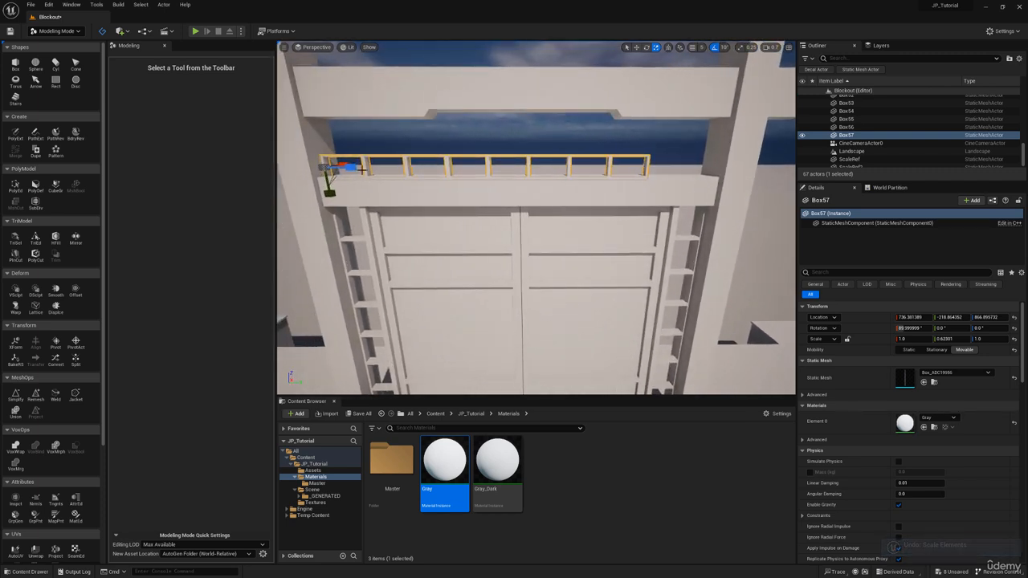
drag(350, 166, 331, 167)
right_drag(363, 162, 417, 188)
key(w)
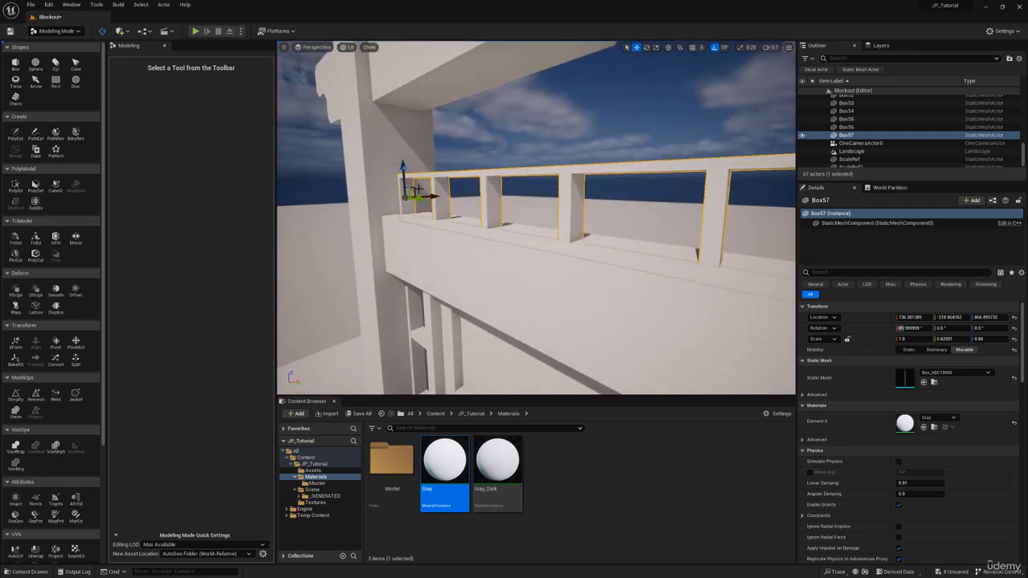
drag(404, 167, 404, 160)
right_drag(514, 178, 522, 189)
key(r)
drag(506, 197, 496, 199)
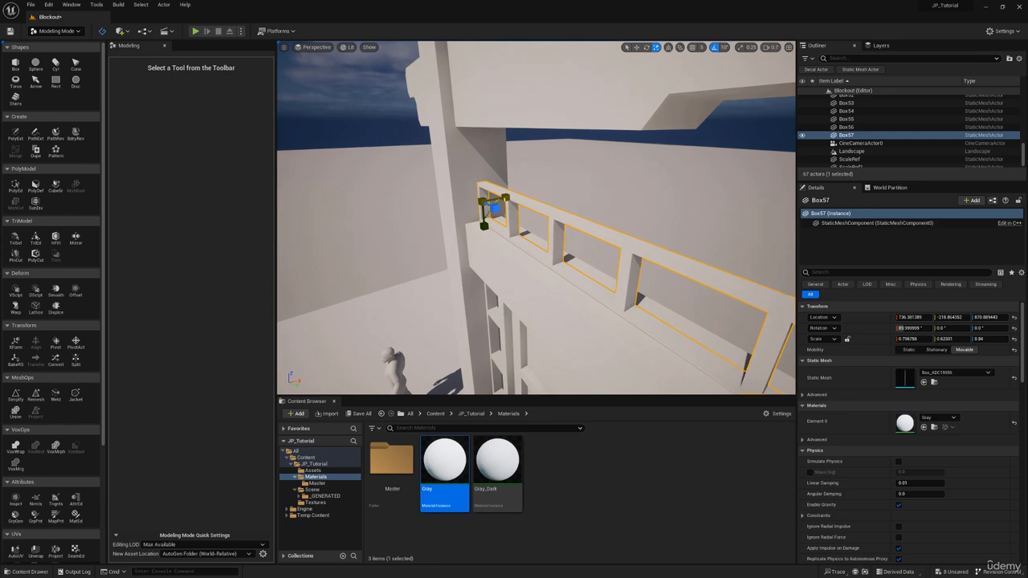
mouse_move(508, 184)
right_down()
mouse_move(554, 184)
mouse_move(508, 184)
right_up()
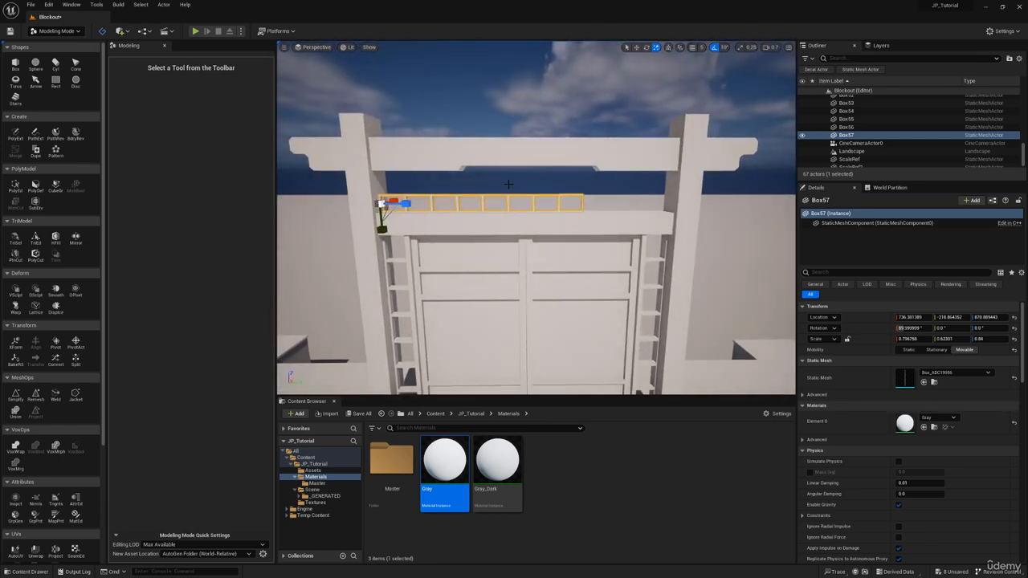
Duplicate the horizontal lattice as its own mesh and mirror it with the Right preset and the mirror plane at about Y 68
click(36, 150)
click(538, 381)
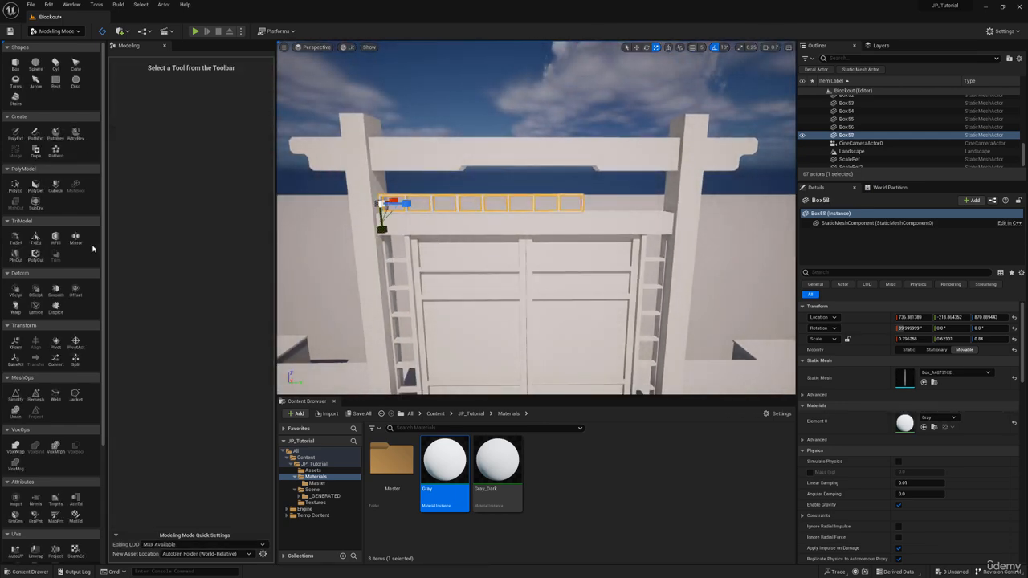
click(75, 239)
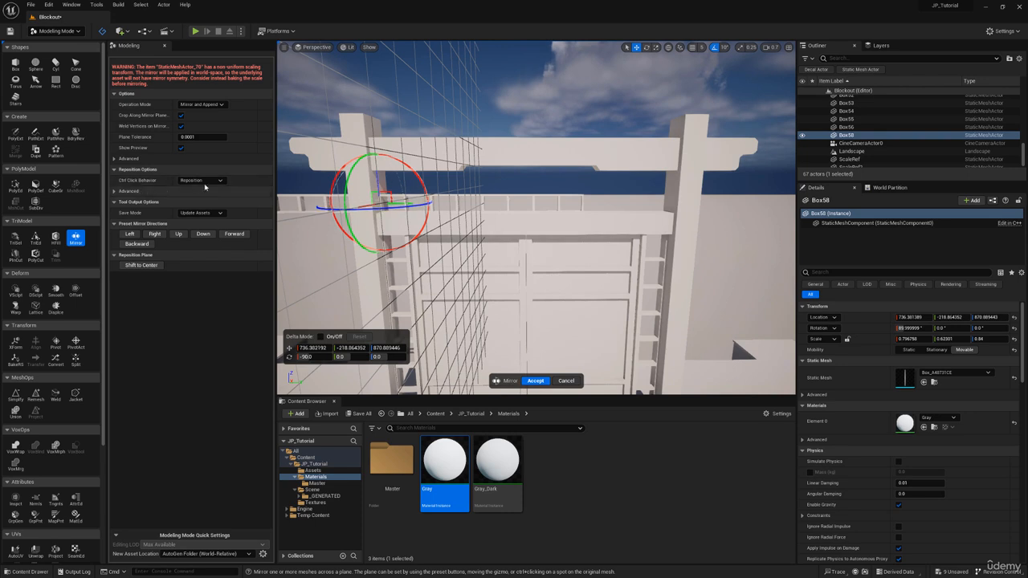
click(157, 234)
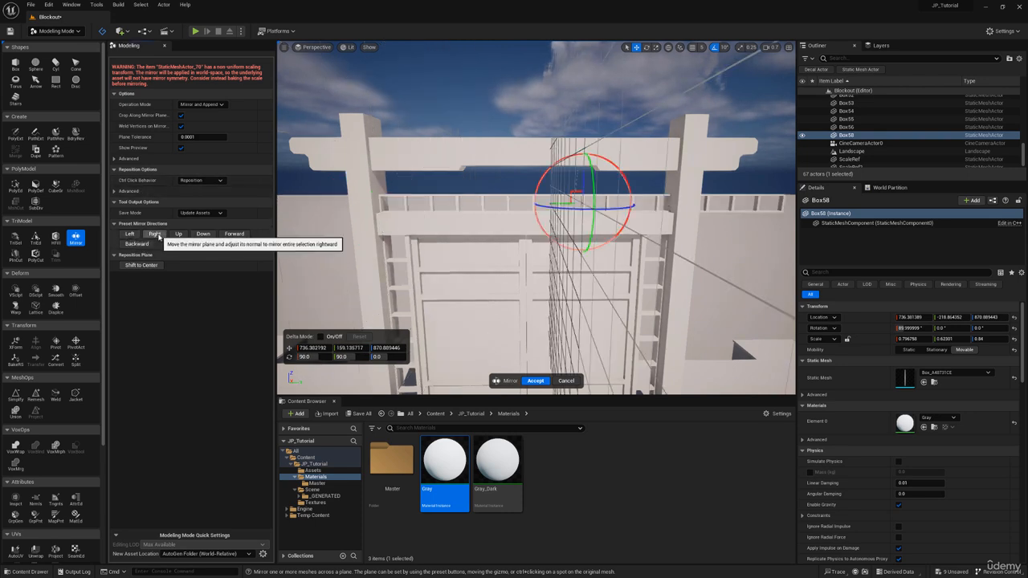
drag(561, 203, 504, 200)
key(w)
right_drag(526, 215, 526, 200)
drag(531, 214, 561, 219)
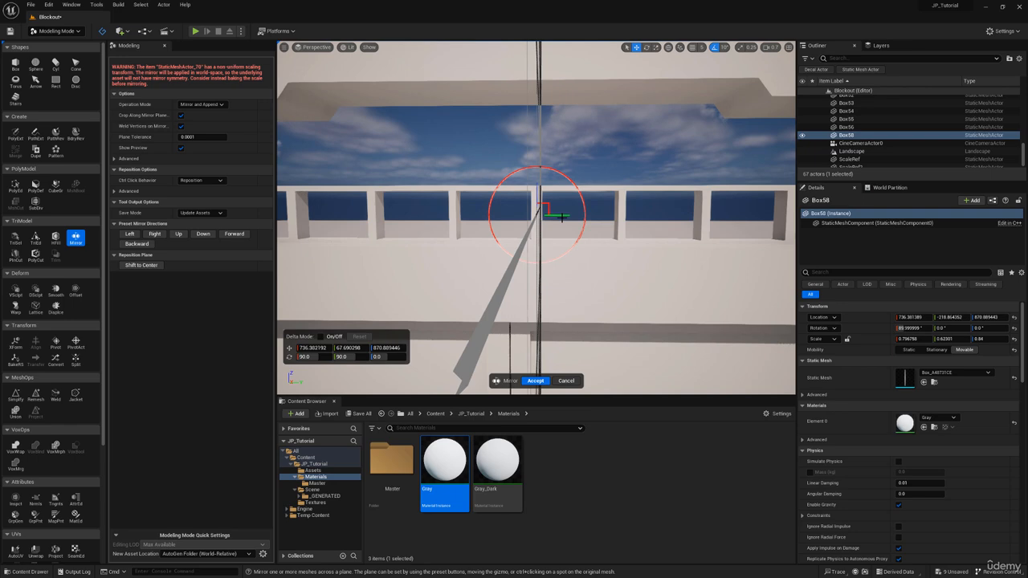
click(540, 381)
Scale the mirrored lattice lengthwise so it fits between the two pillars
key(s)
mouse_move(489, 230)
right_down()
mouse_move(479, 230)
mouse_move(488, 230)
right_up()
key(r)
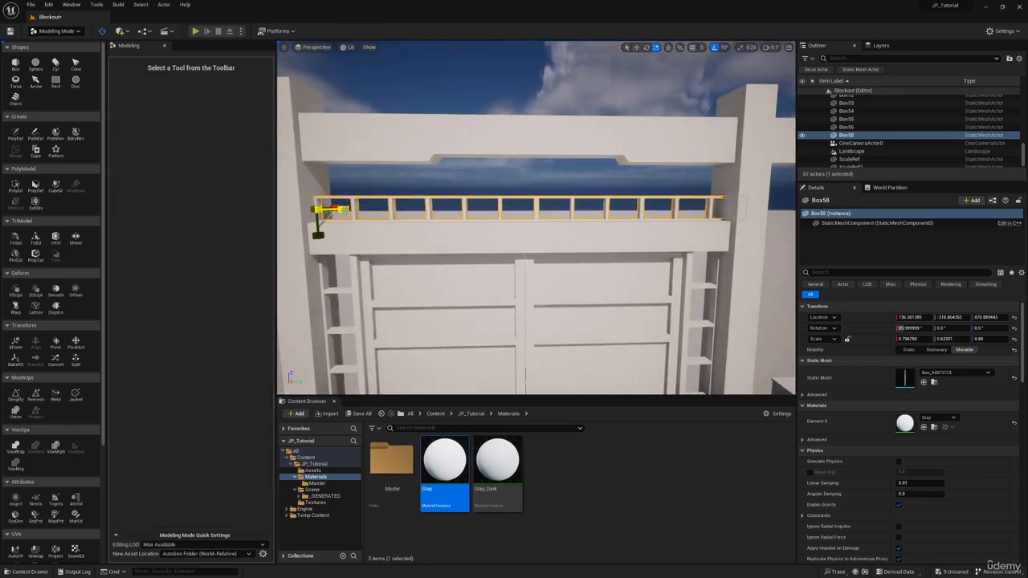
drag(345, 209, 344, 210)
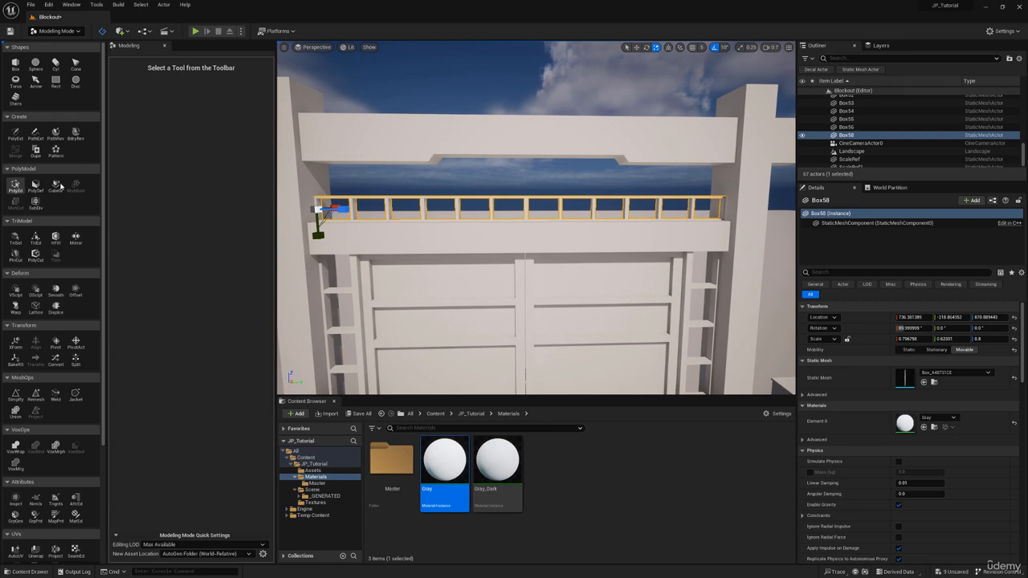
Move the lattice's right end post inward to about Y 322 with PolyGroup Edit and accept
click(15, 186)
key(w)
right_drag(530, 188, 582, 140)
click(631, 209)
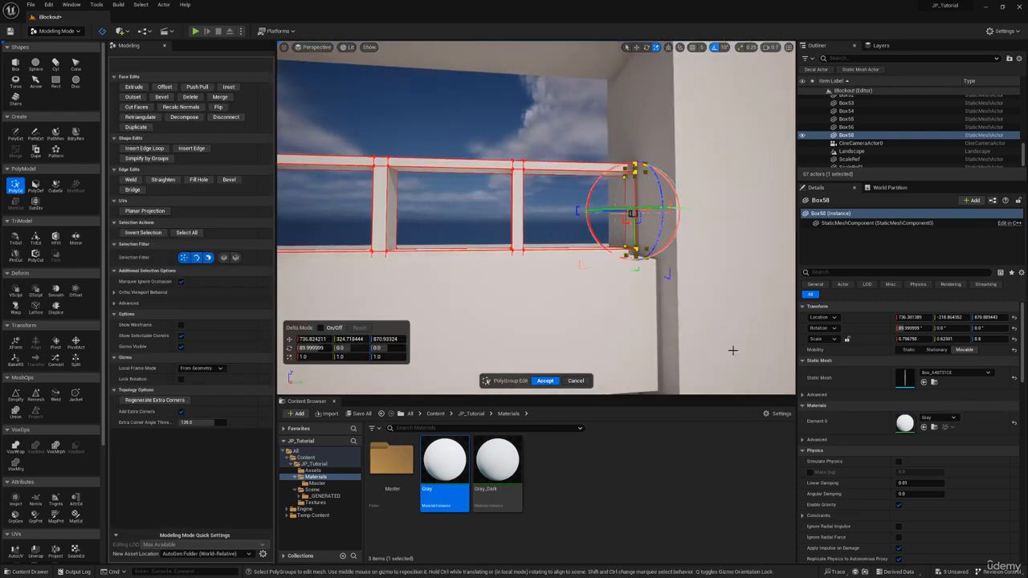
drag(615, 210, 610, 208)
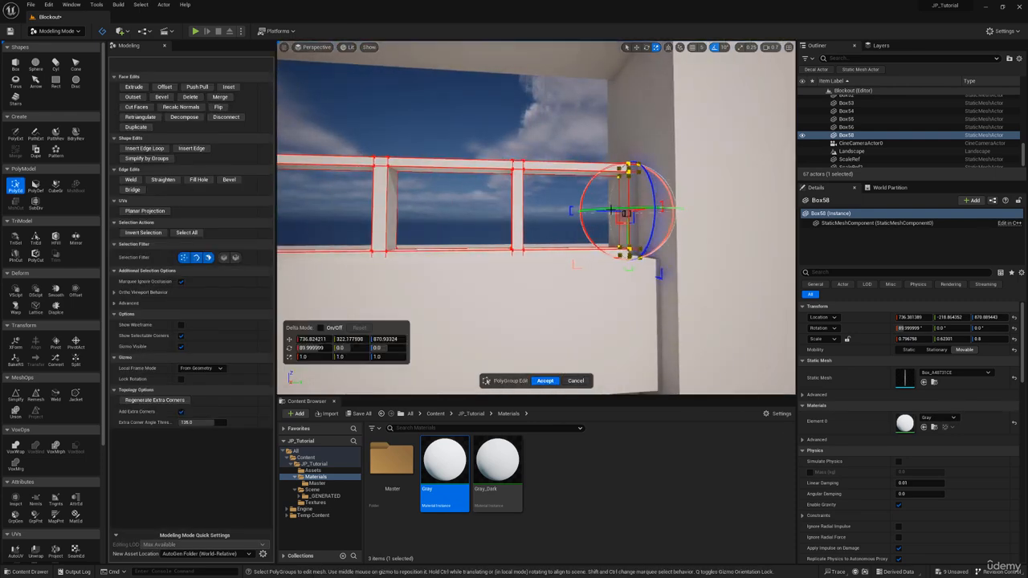
click(544, 380)
Duplicate the horizontal lattice upward twice, stacking rows up to the upper crossbeam with the topmost copy at about Z 939
right_drag(524, 300, 523, 301)
alt+drag(365, 209, 365, 75)
right_drag(366, 74, 352, 64)
right_drag(500, 106, 502, 108)
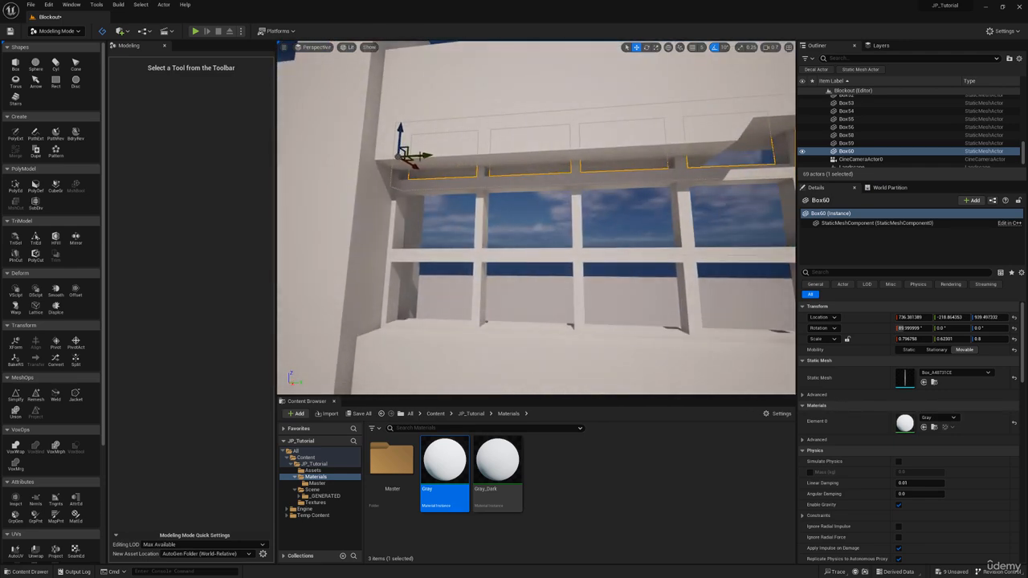
Select all three stacked horizontal lattice rows and nudge them vertically together to fit between the two crossbeams
ctrl+click(483, 232)
ctrl+click(483, 283)
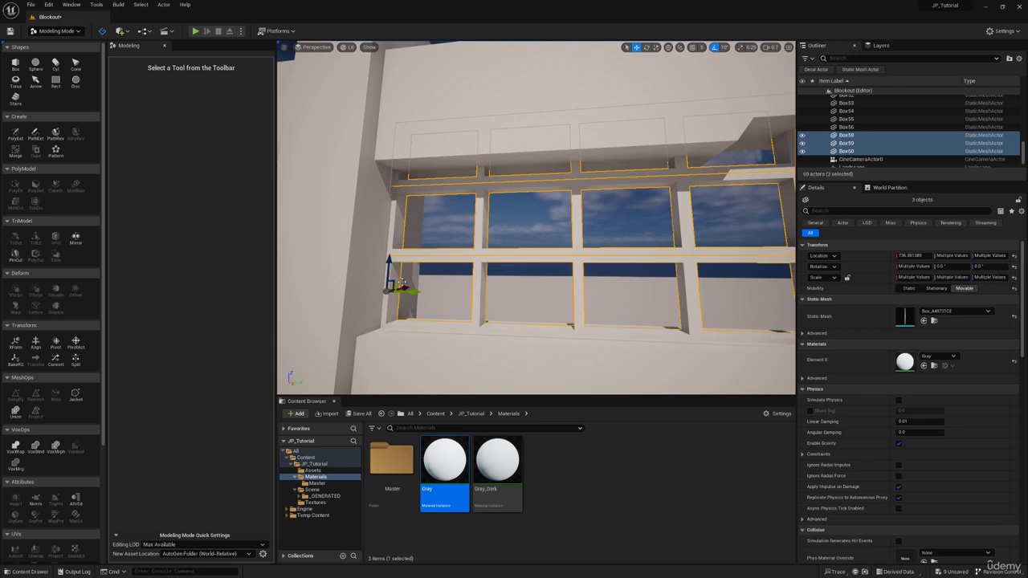
drag(385, 314, 385, 316)
key(w)
drag(389, 268, 388, 263)
Check the whole gate from a distance and through the cine camera's view
key(s)
right_drag(401, 256, 539, 48)
click(542, 83)
key(s)
right_drag(542, 84, 482, 104)
key(s)
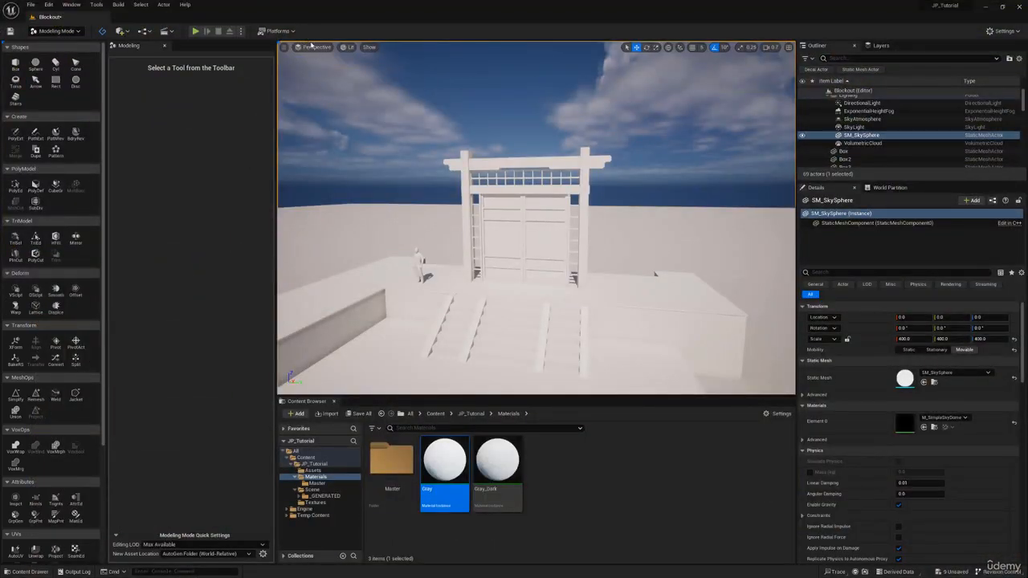
click(315, 46)
mouse_move(341, 146)
click(378, 179)
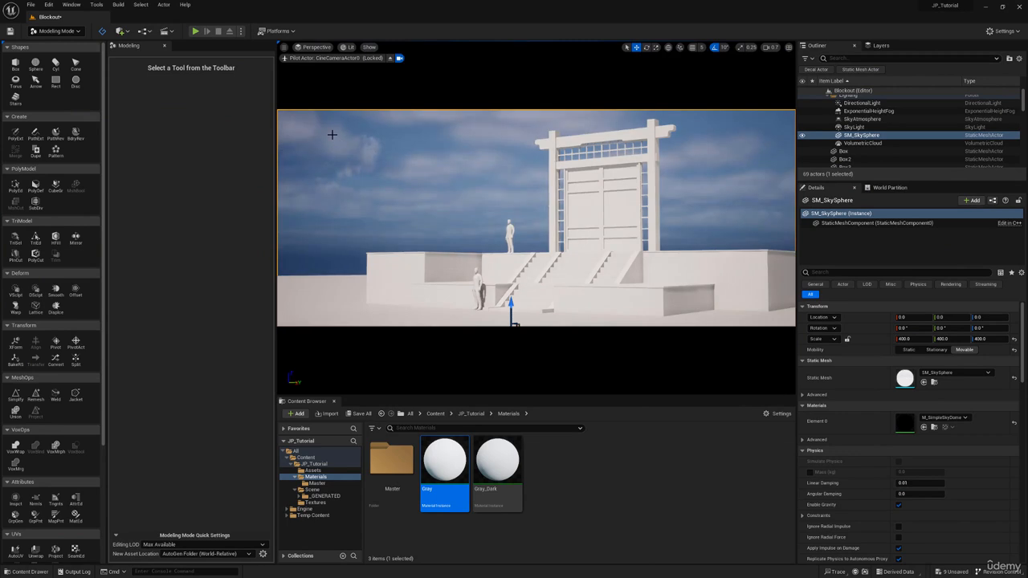
Switch from Modeling to Selection mode and stop piloting the cine camera
click(76, 30)
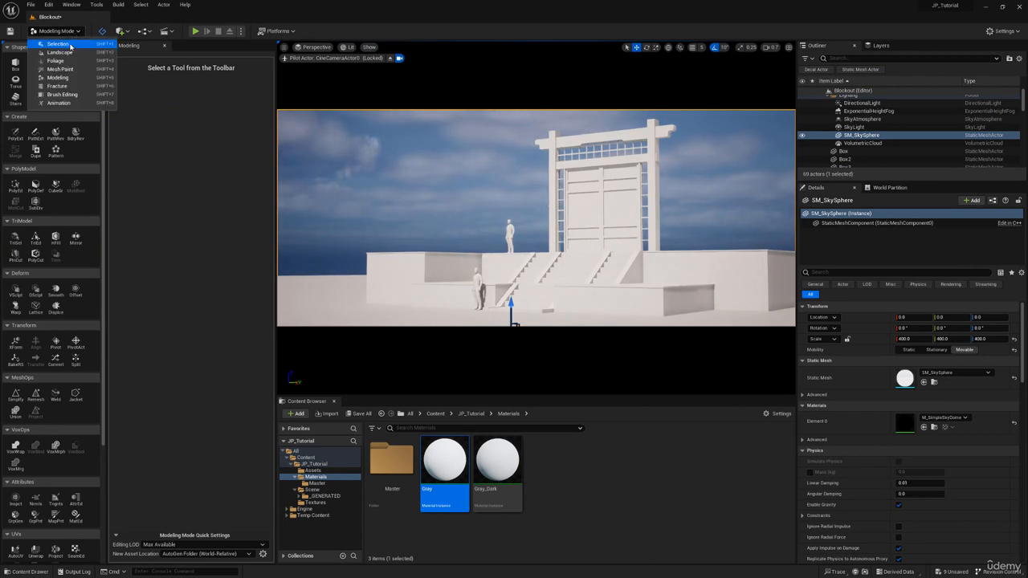
click(56, 37)
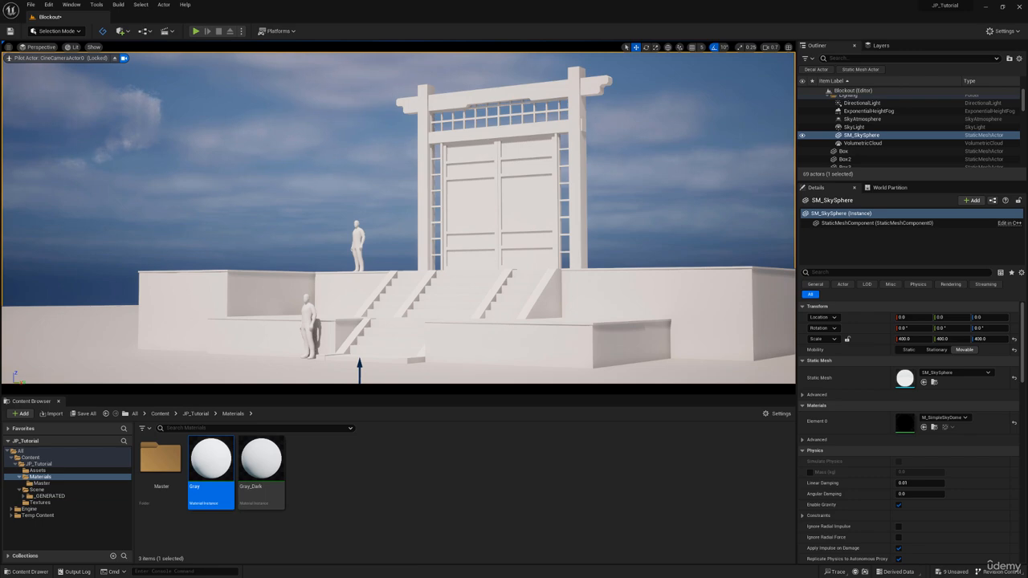
click(114, 58)
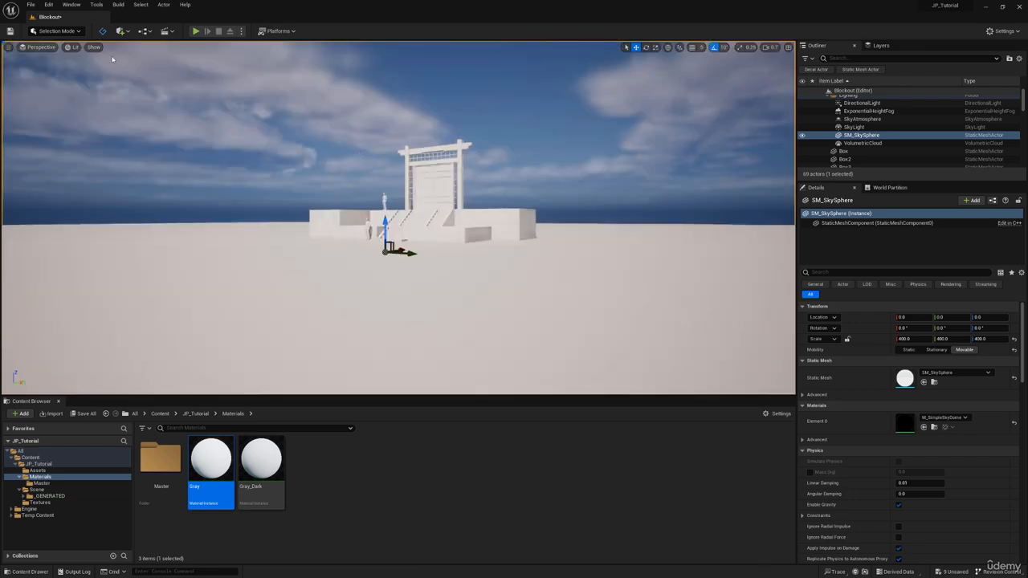
right_drag(390, 185, 440, 199)
Switch to the reference image board and examine the shrine gate's curved roof and the close-up photos of roof tiles
key(alt+Tab)
scroll(531, 245, down, 2)
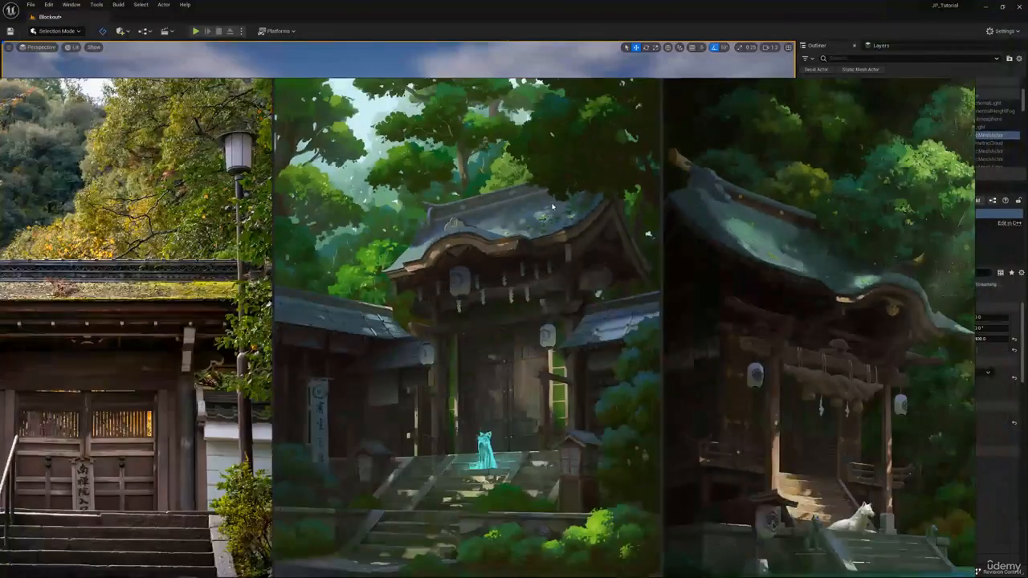
middle_drag(561, 225, 534, 239)
scroll(533, 239, up, 3)
scroll(534, 247, down, 4)
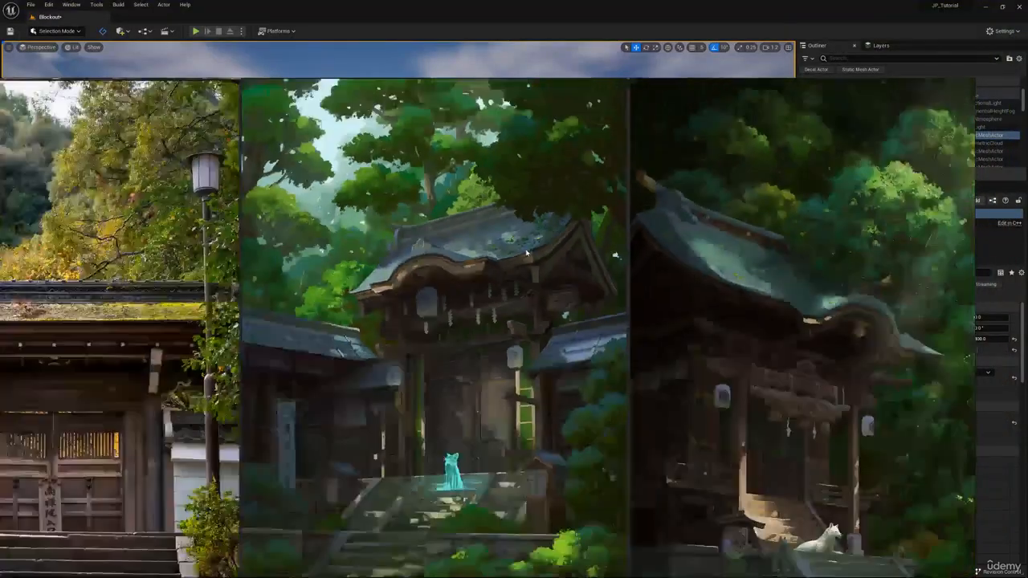
scroll(509, 245, up, 4)
scroll(508, 245, up, 2)
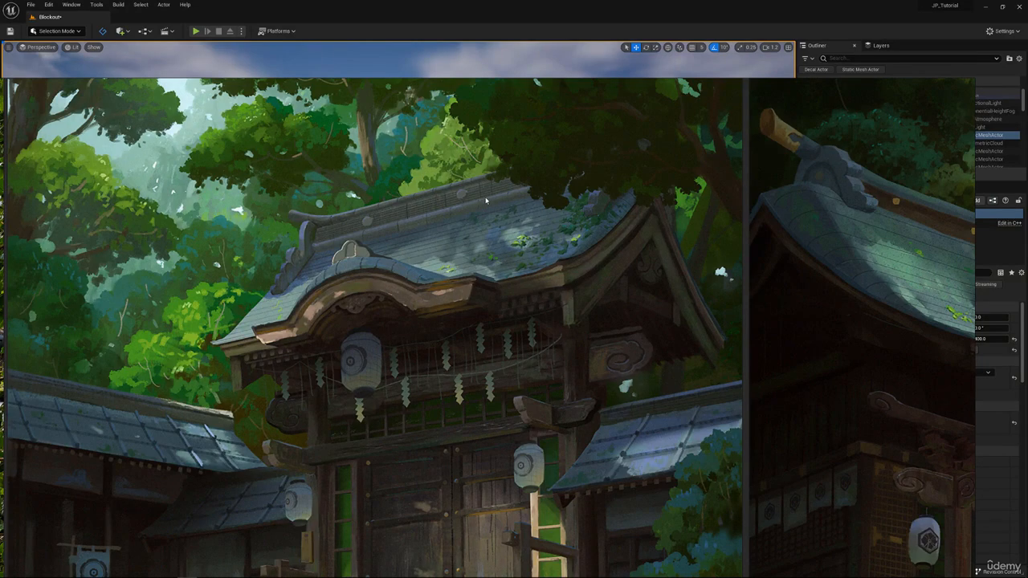
scroll(492, 374, down, 1)
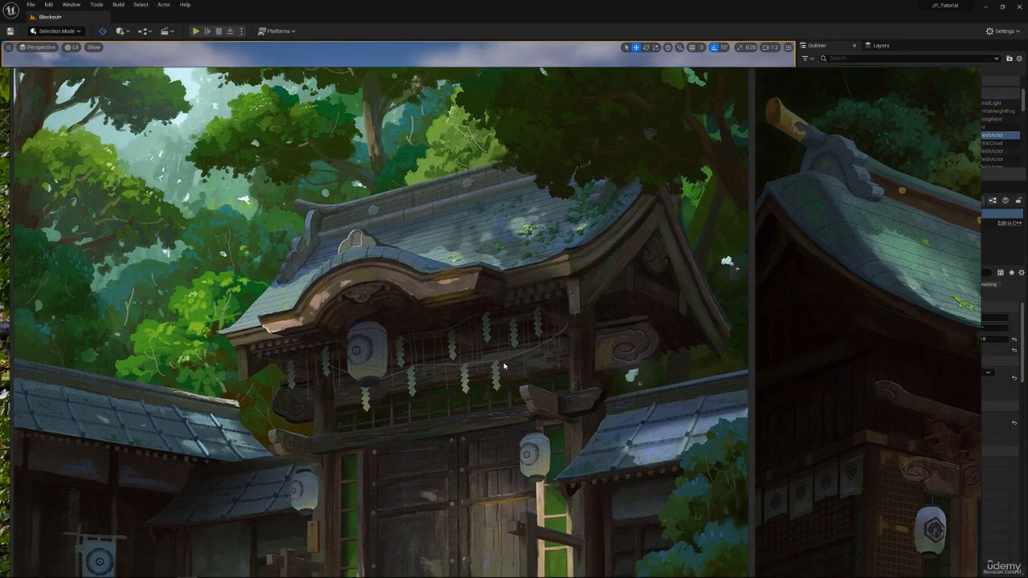
scroll(424, 363, down, 5)
scroll(425, 362, up, 5)
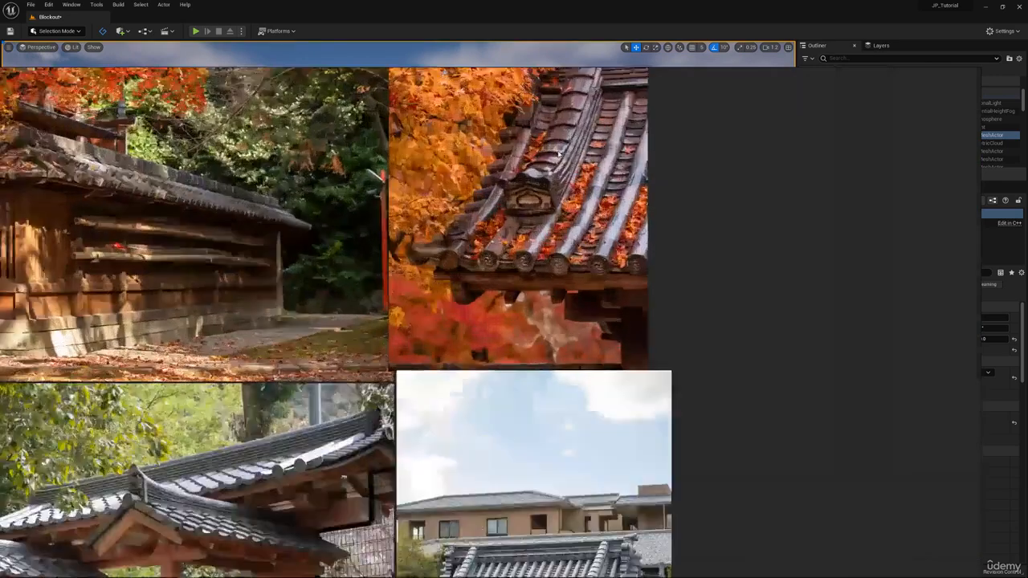
scroll(661, 163, up, 3)
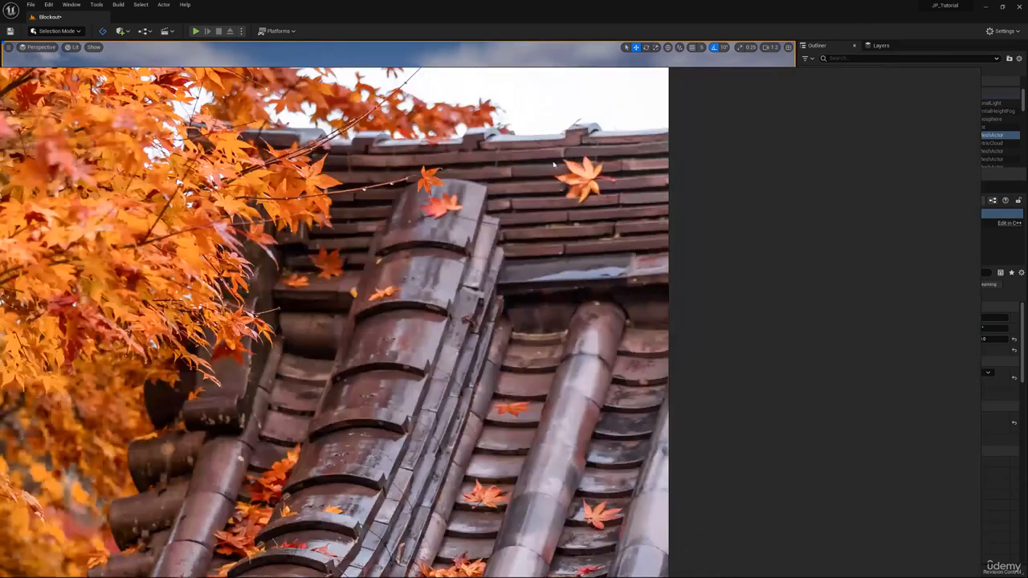
Switch to Modeling mode and create a 20 × 20 × 20 box on top of the gate's left post
scroll(509, 188, down, 7)
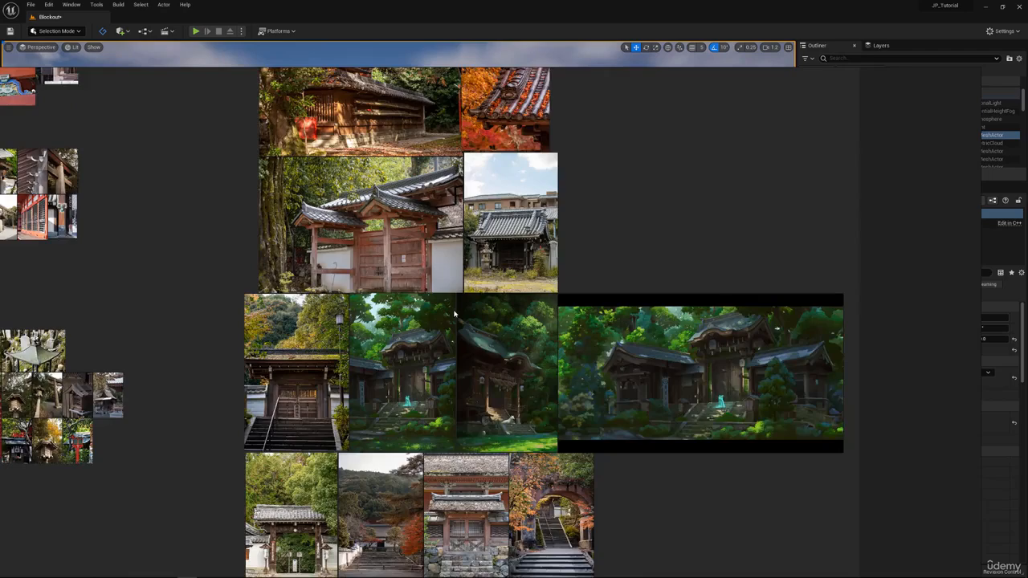
middle_drag(455, 315, 506, 236)
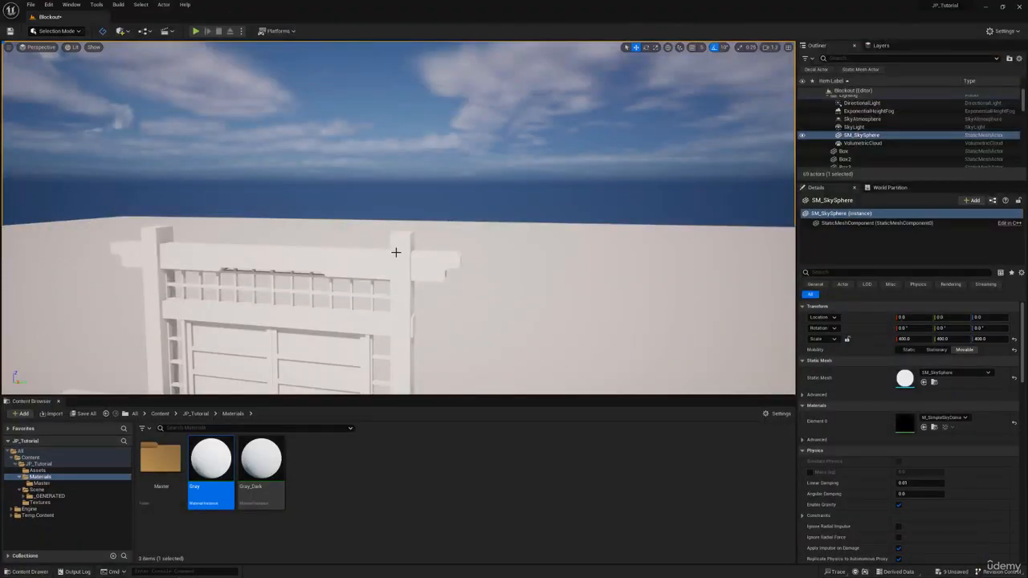
right_drag(396, 252, 353, 299)
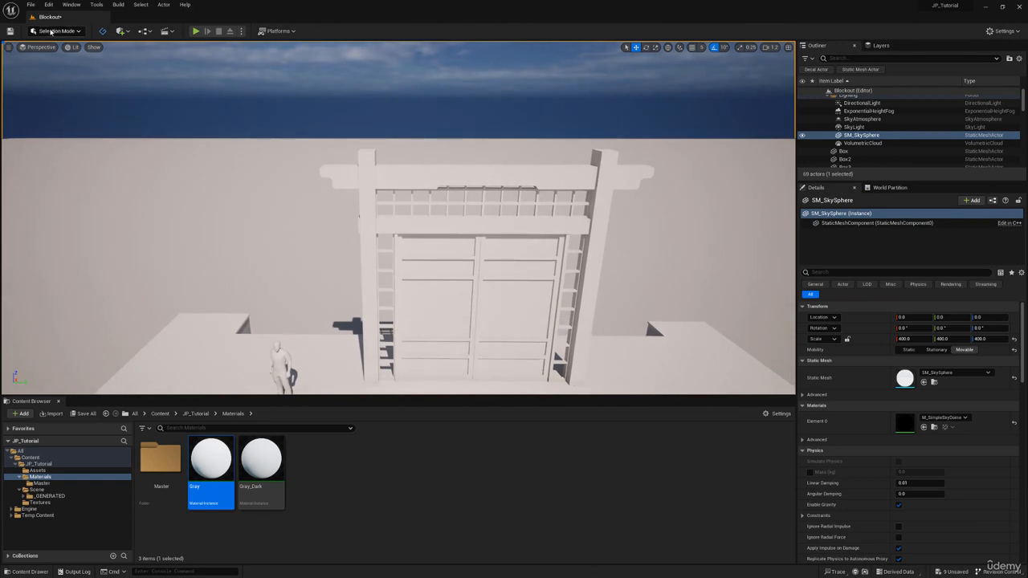
click(51, 31)
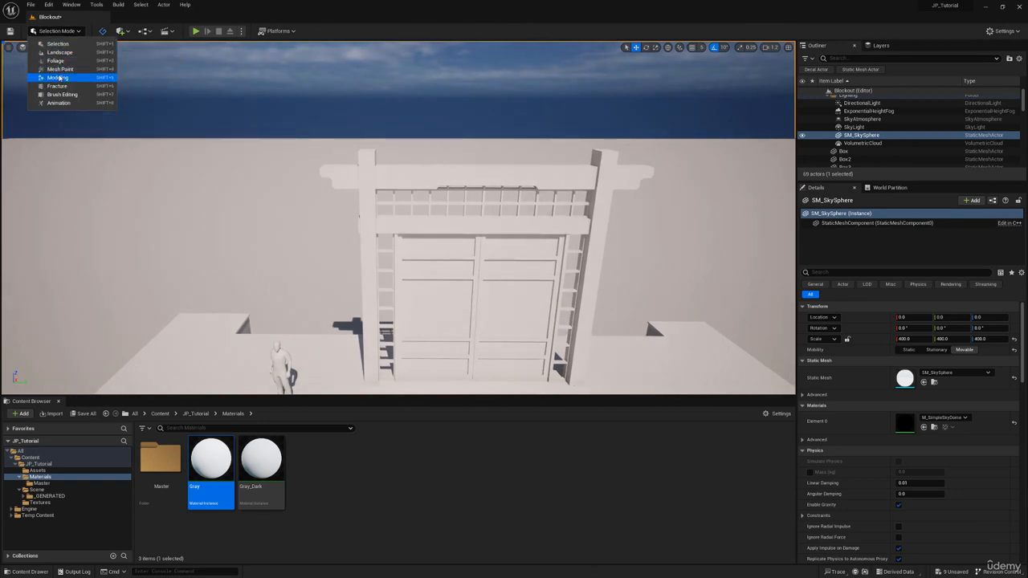
click(59, 77)
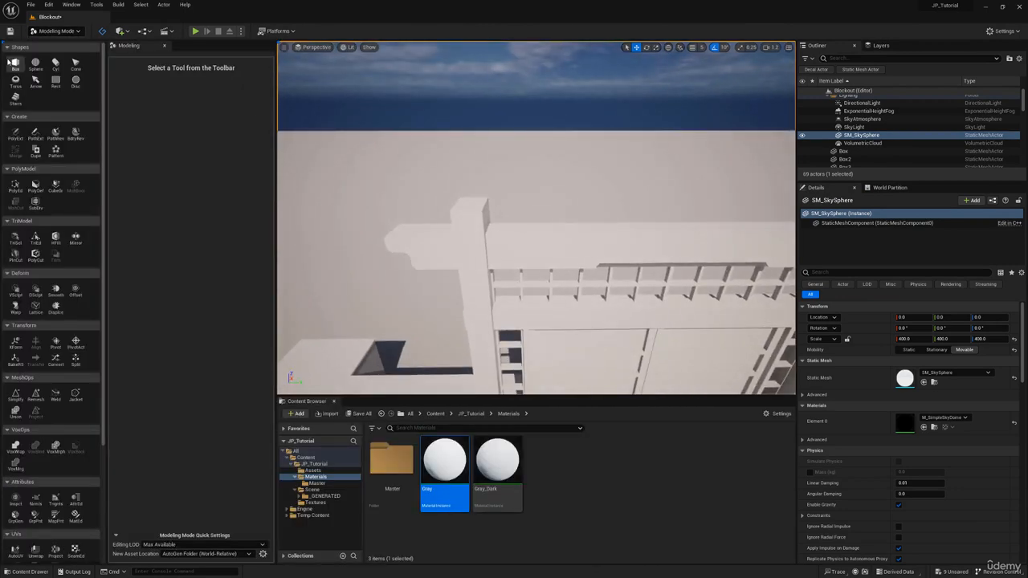
click(13, 63)
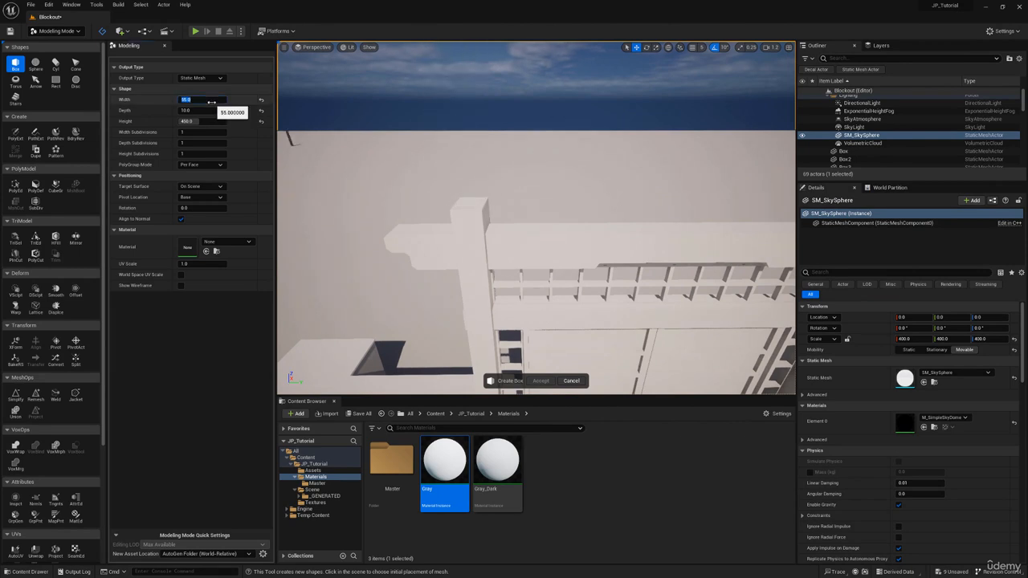
click(473, 201)
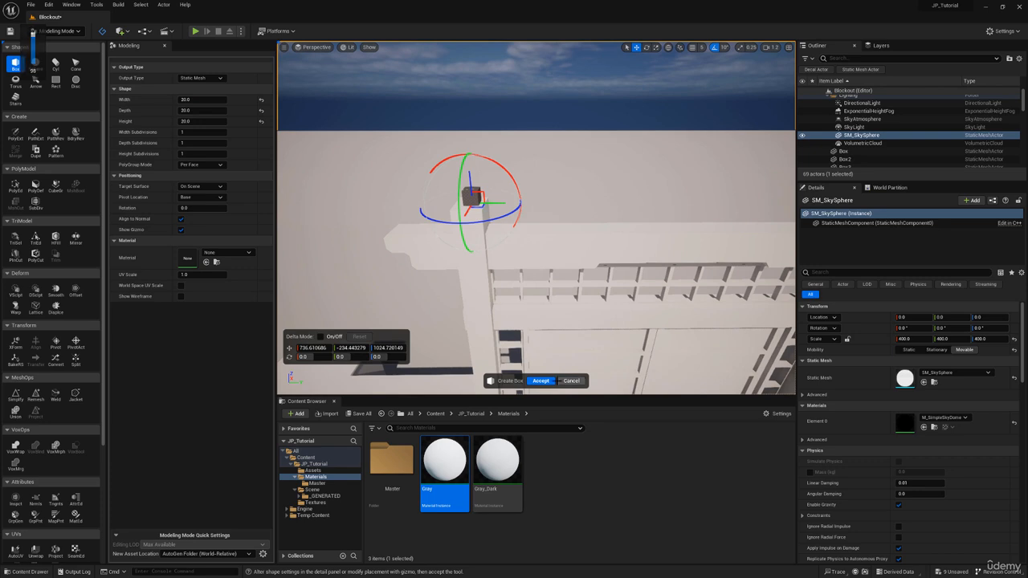
click(541, 381)
Use PolyGroup Edit to pull the new box's outer end face about 81 units outward past the left post
right_drag(464, 83, 473, 95)
key(w)
key(s)
key(a)
key(w)
scroll(474, 93, up, 1)
click(20, 186)
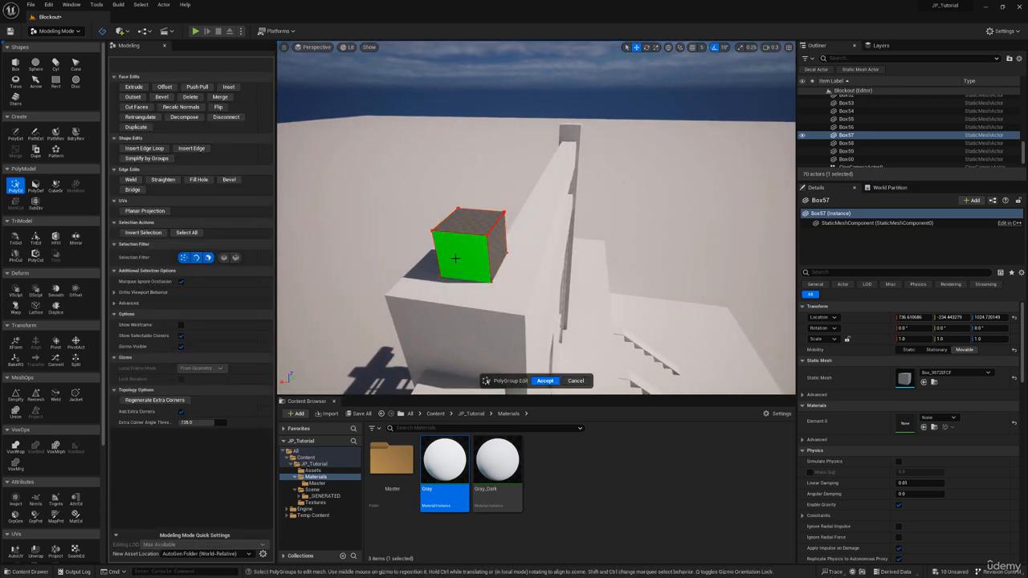
click(470, 249)
key(d)
scroll(466, 247, up, 1)
right_drag(470, 249, 449, 241)
key(s)
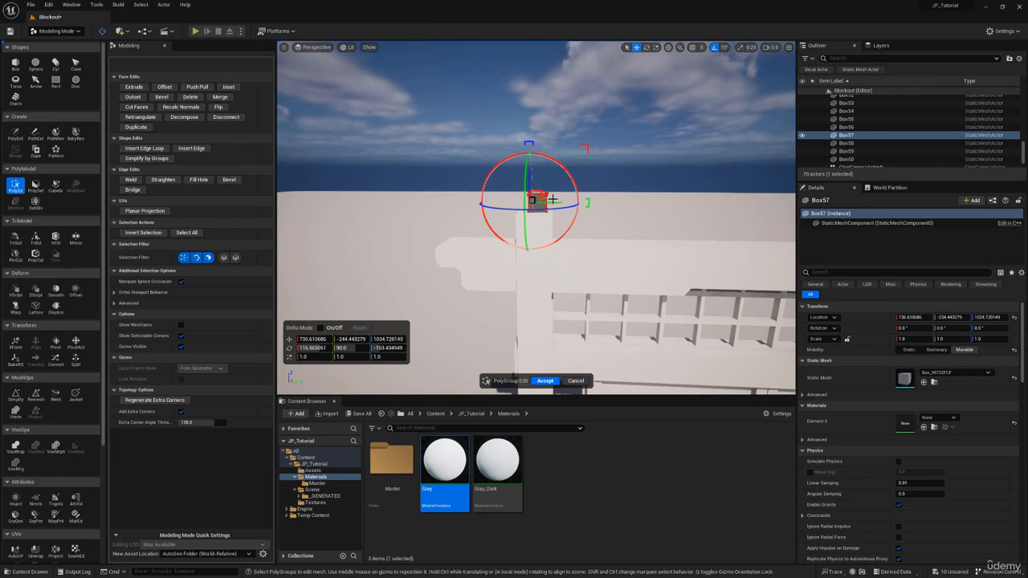
drag(556, 203, 482, 202)
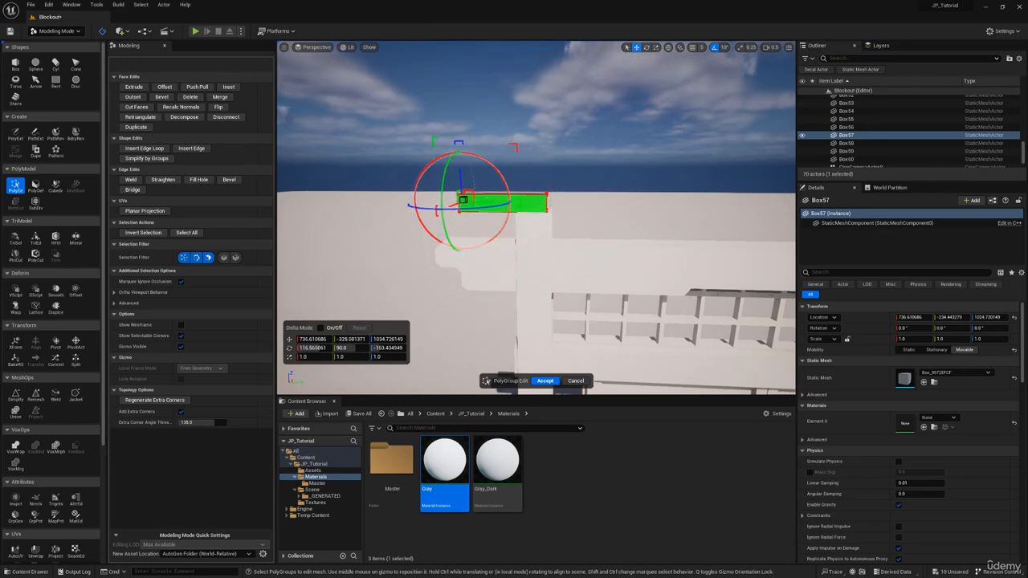
right_drag(482, 202, 502, 207)
Stretch the box's opposite end face across the gate to just past the right post, at Y about 431
shift+drag(484, 151, 590, 314)
right_drag(482, 241, 397, 230)
click(430, 233)
drag(396, 230, 616, 229)
right_drag(616, 229, 606, 229)
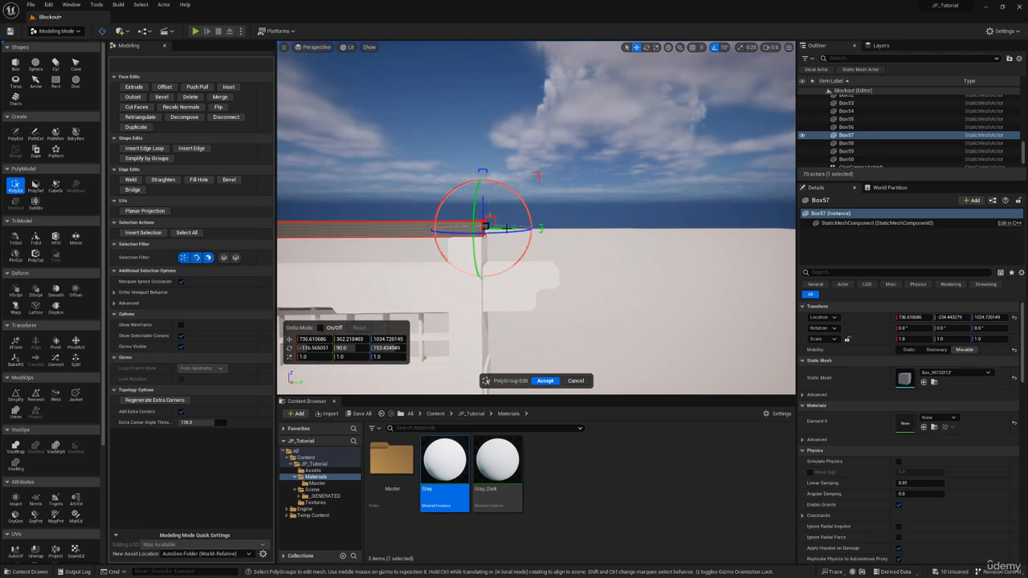
drag(506, 230, 547, 230)
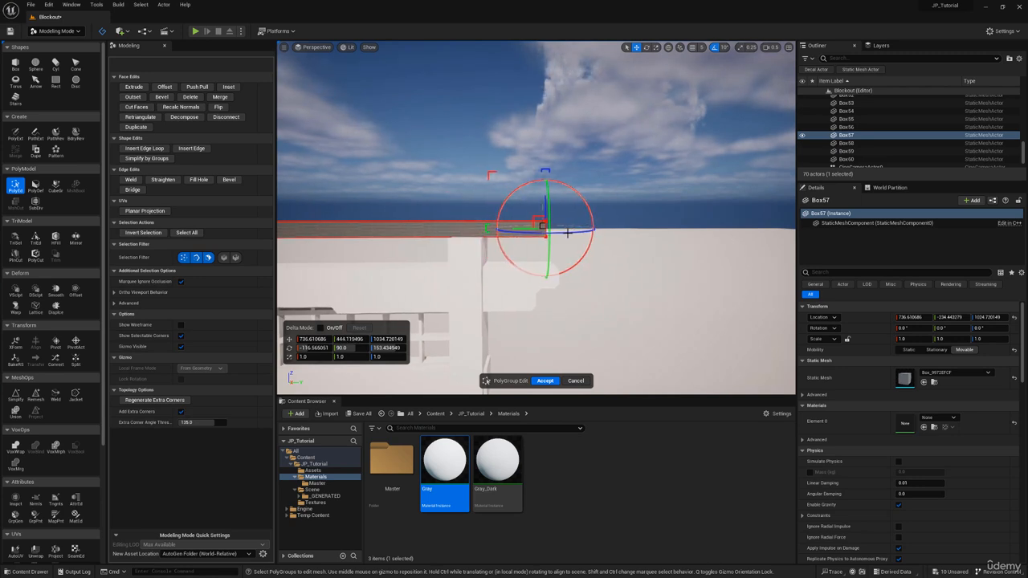
right_drag(561, 233, 530, 188)
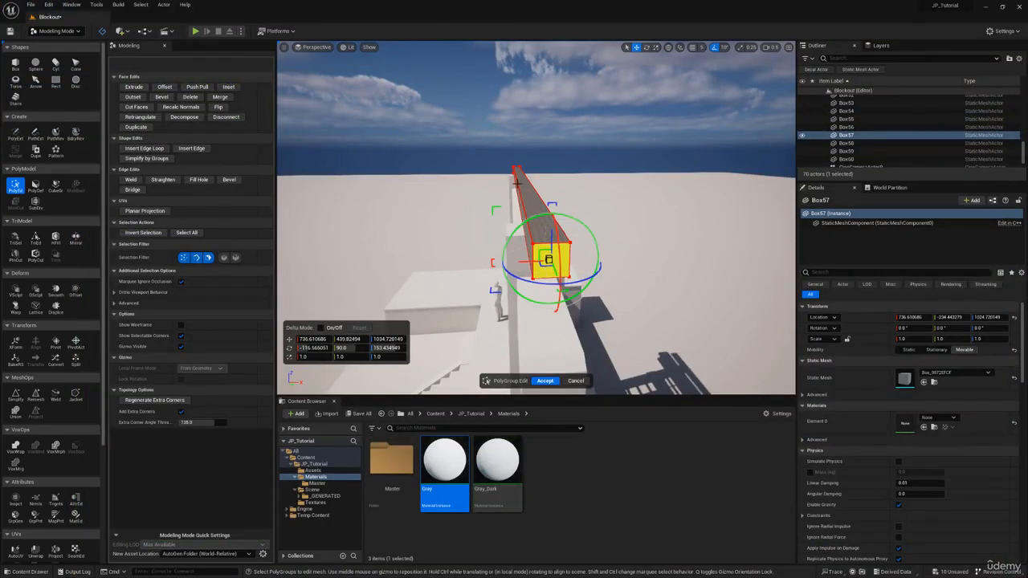
Raise the beam's top face to make it about 58 units tall, and lift the whole beam above the gate to Z about 1275
click(520, 186)
right_drag(518, 183, 512, 176)
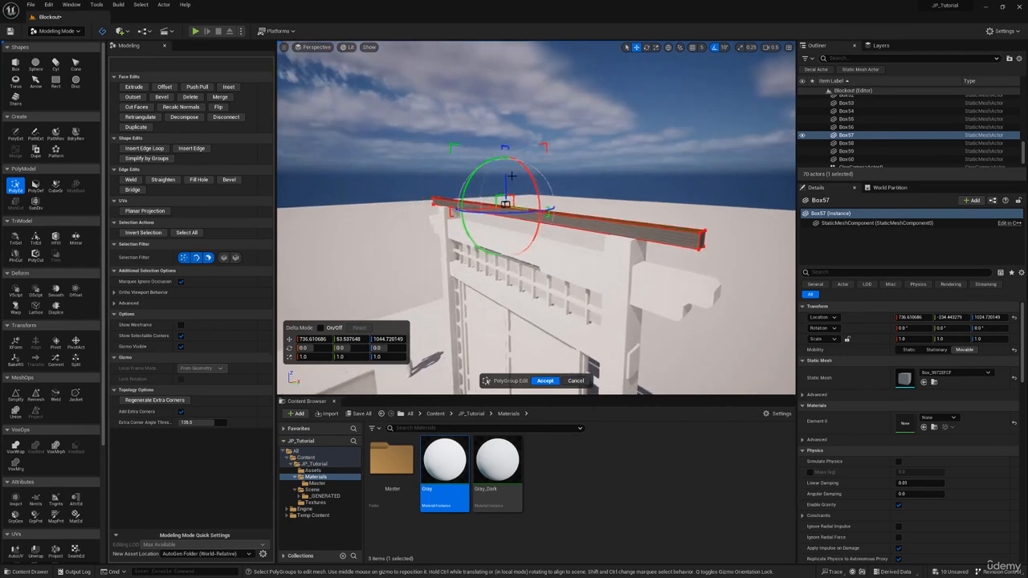
drag(512, 175, 506, 165)
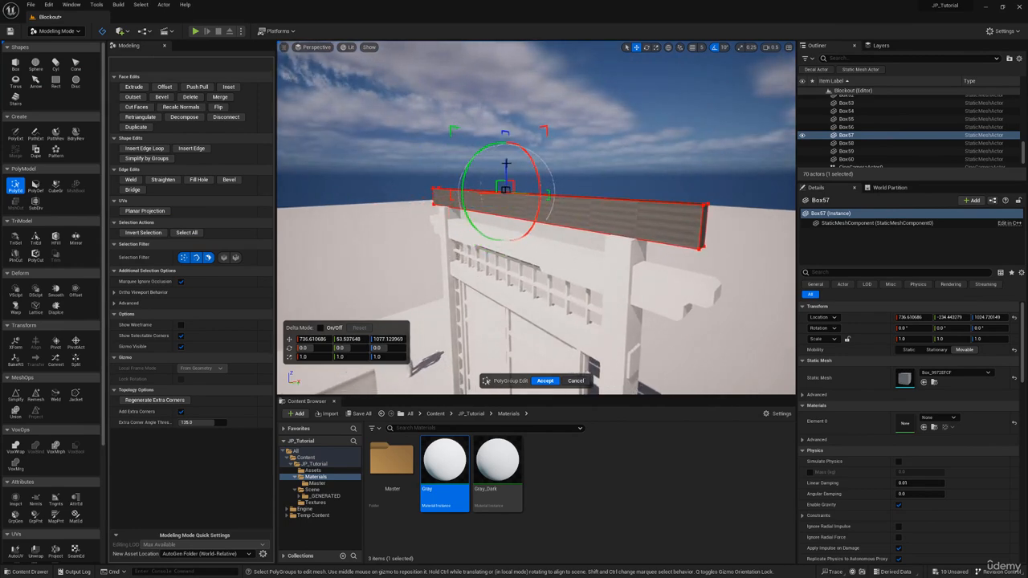
click(550, 381)
right_drag(517, 210, 511, 212)
drag(414, 244, 414, 170)
Use PolyGroup Edit to extrude the raised beam's bottom face about 41 units downward and widen it about 2.05 times along X
key(a)
right_drag(415, 171, 526, 207)
scroll(442, 177, up, 2)
key(w)
key(s)
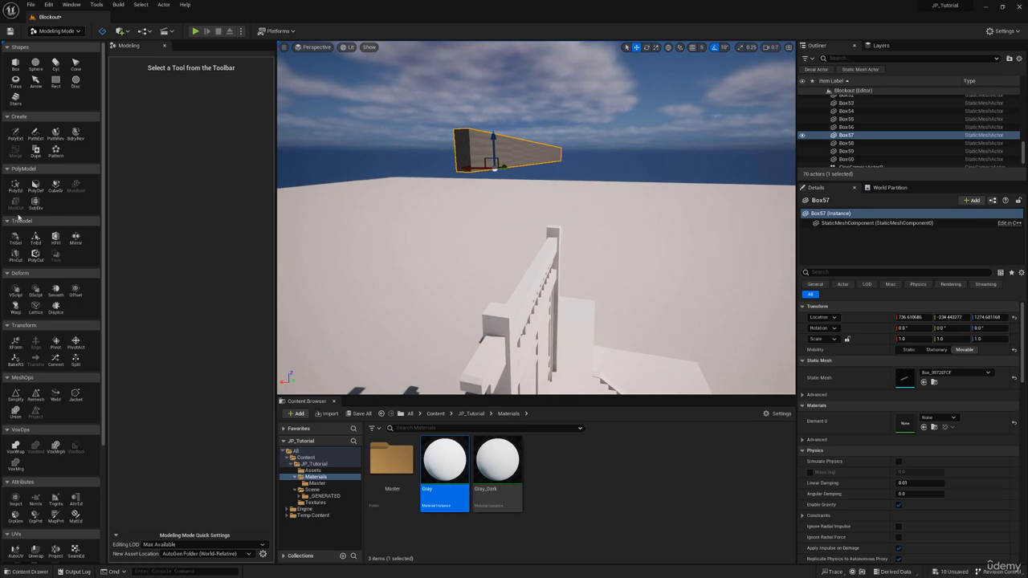
click(20, 191)
right_drag(526, 154, 461, 145)
key(w)
key(d)
key(e)
key(s)
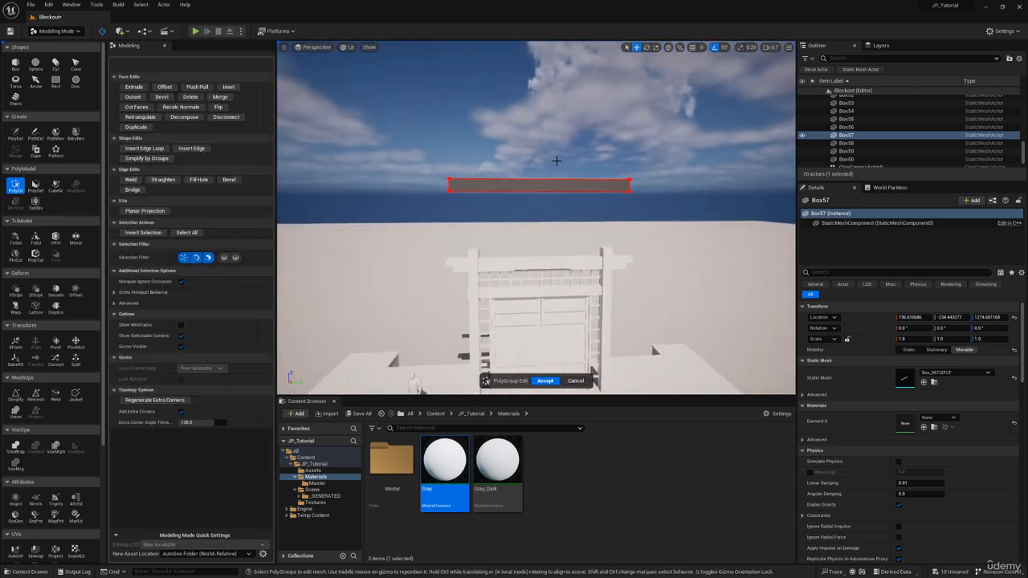
key(e)
key(w)
right_drag(537, 162, 551, 181)
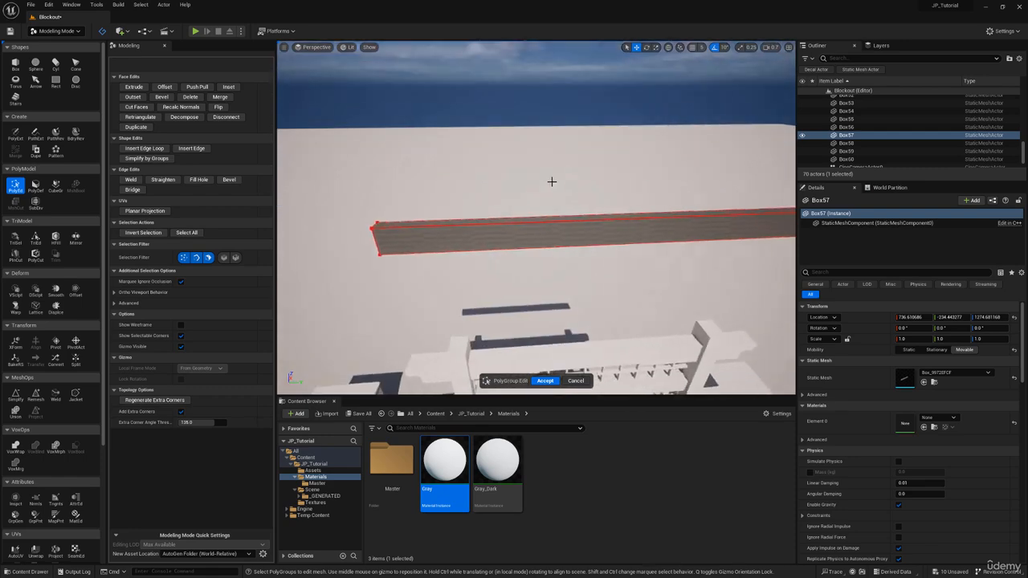
click(546, 221)
right_drag(546, 221, 575, 170)
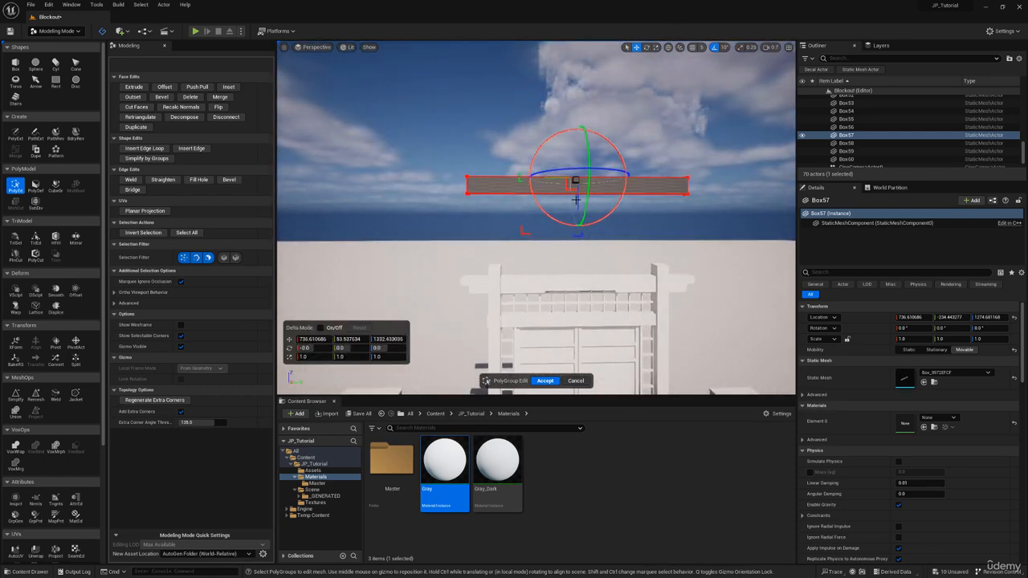
key(a)
right_drag(503, 196, 472, 191)
click(470, 179)
key(s)
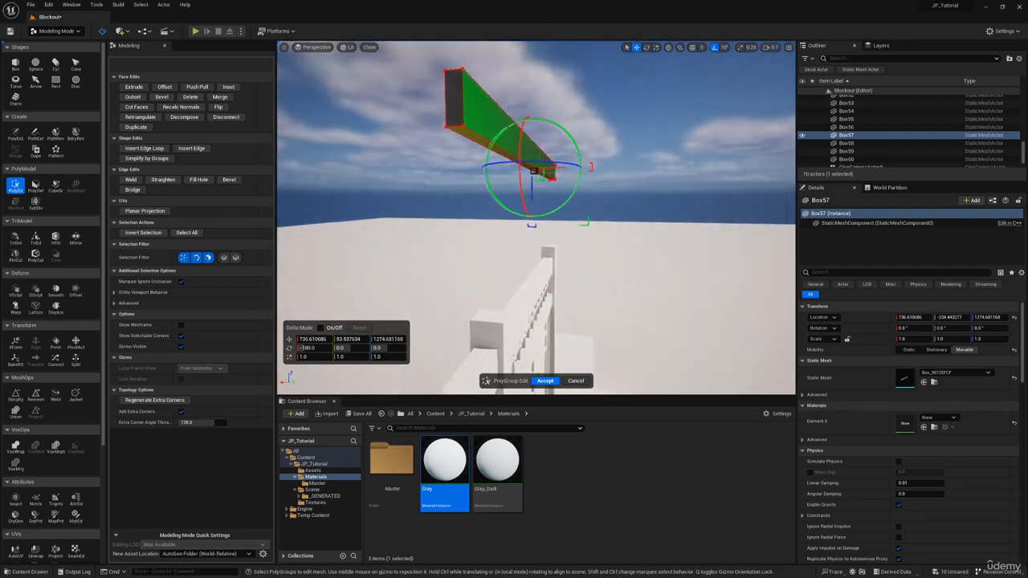
click(134, 87)
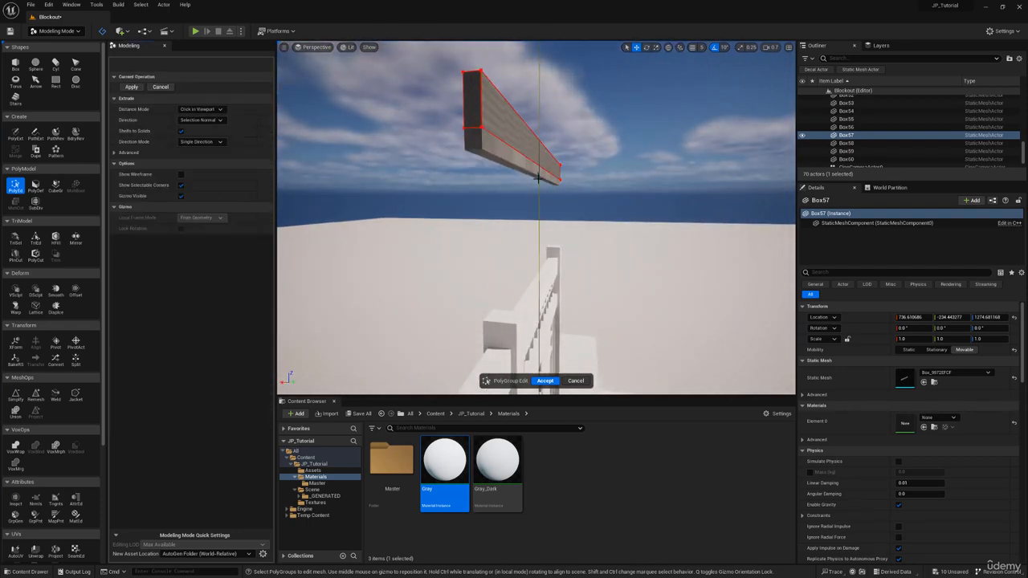
click(538, 184)
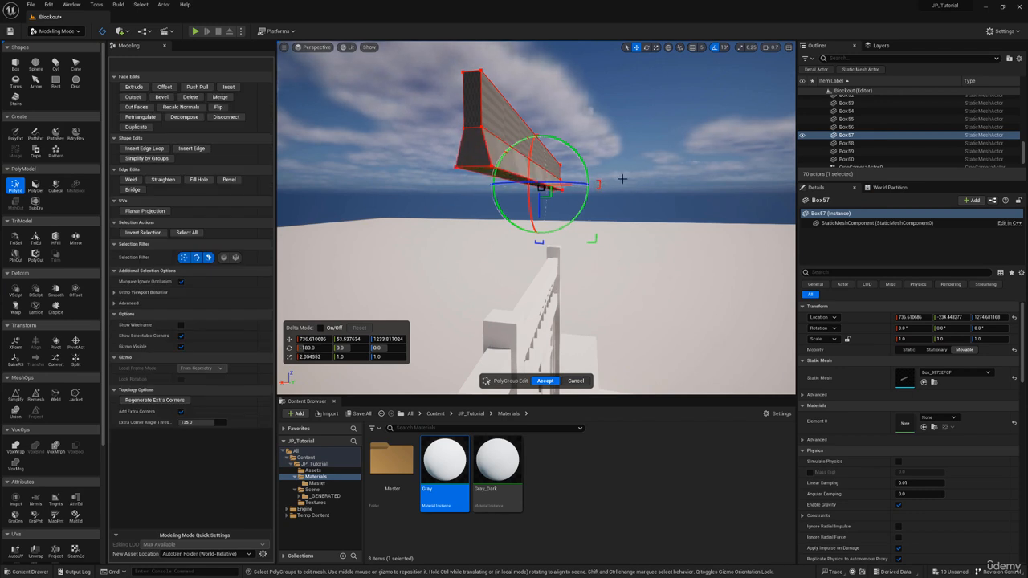
Extrude the roof's bottom face downward twice more, widening it about 1.8 times and 1.87 times along X to flare the profile
click(133, 87)
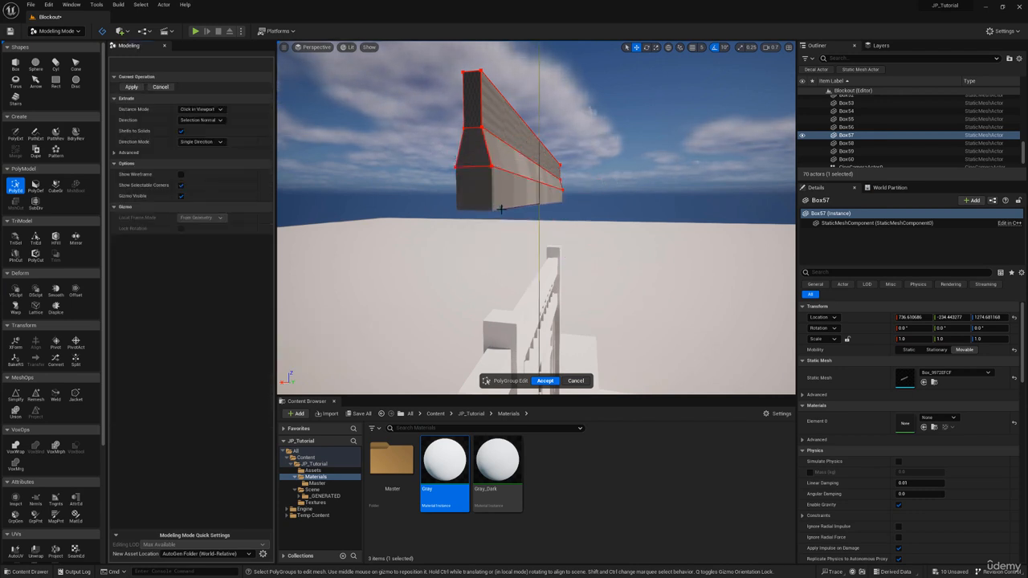
click(501, 209)
drag(599, 200, 621, 200)
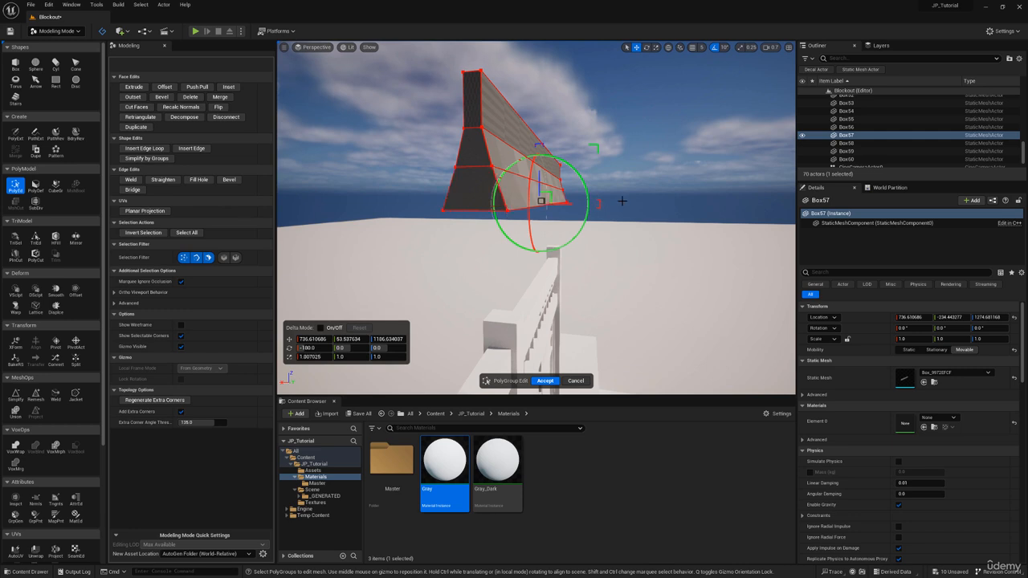
right_drag(575, 159, 580, 193)
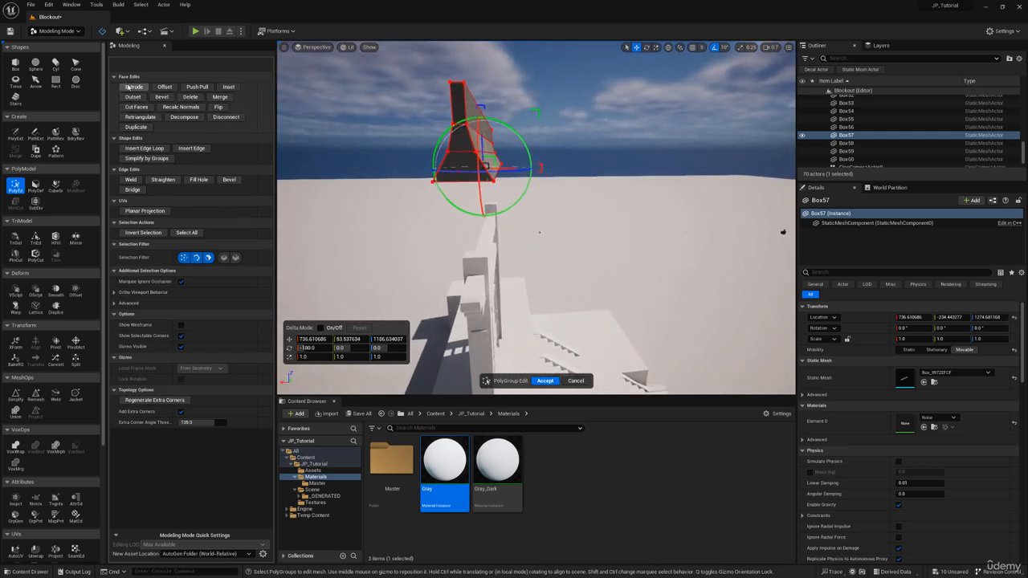
click(133, 87)
click(473, 210)
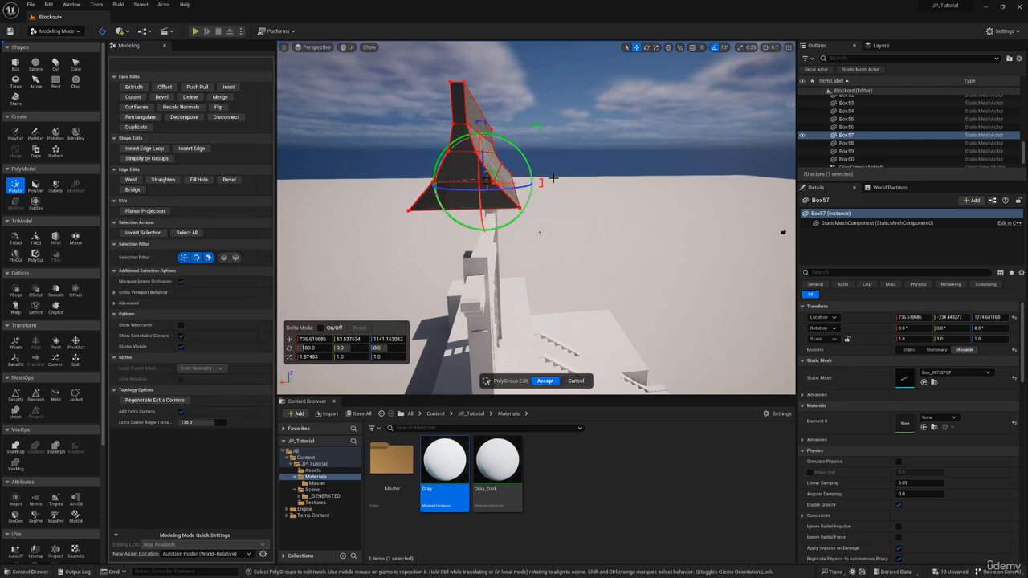
Extrude a fourth roof tier about 57 units downward and widen its bottom face about 1.92 times along X
click(134, 86)
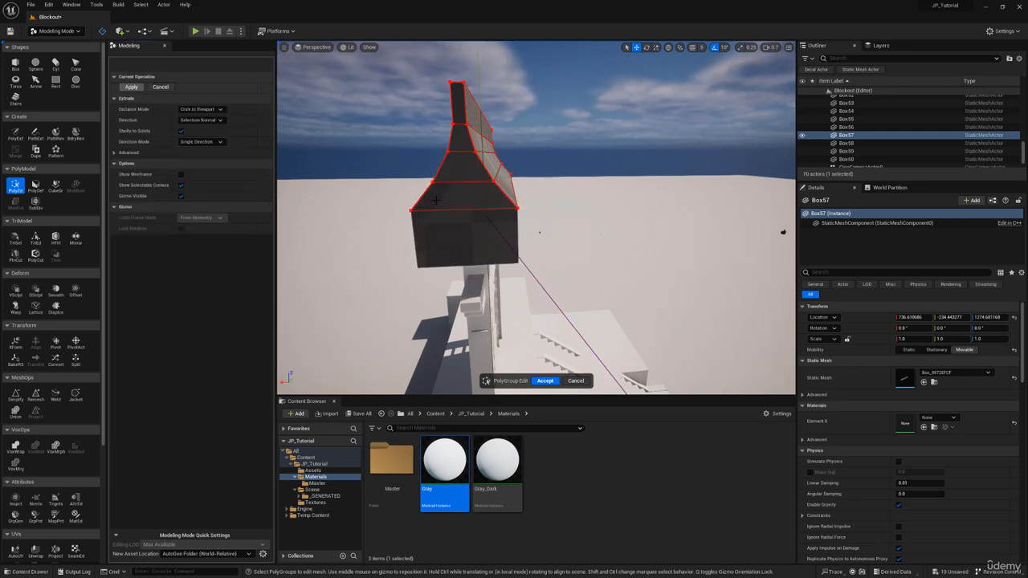
click(514, 239)
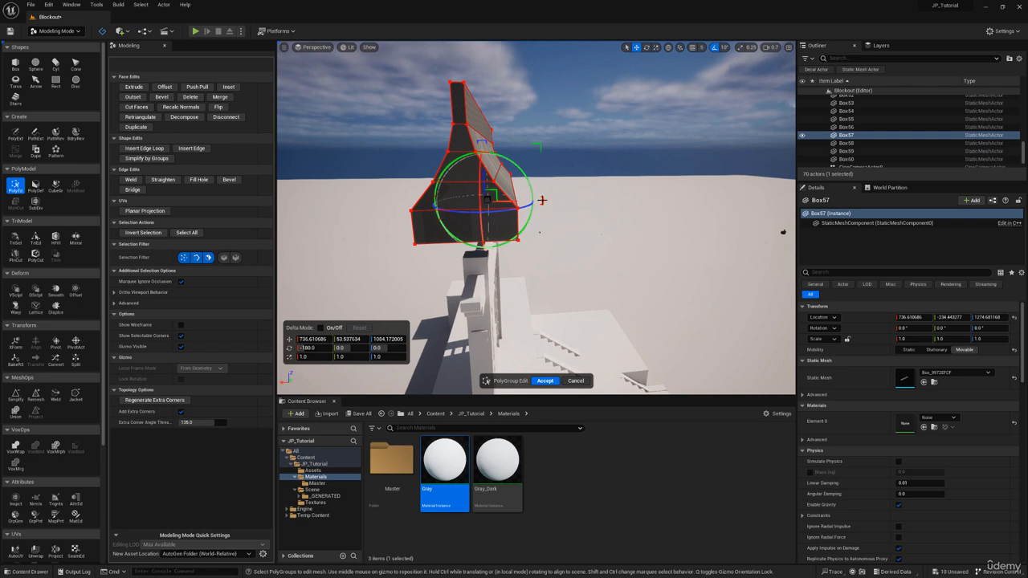
drag(554, 199, 556, 198)
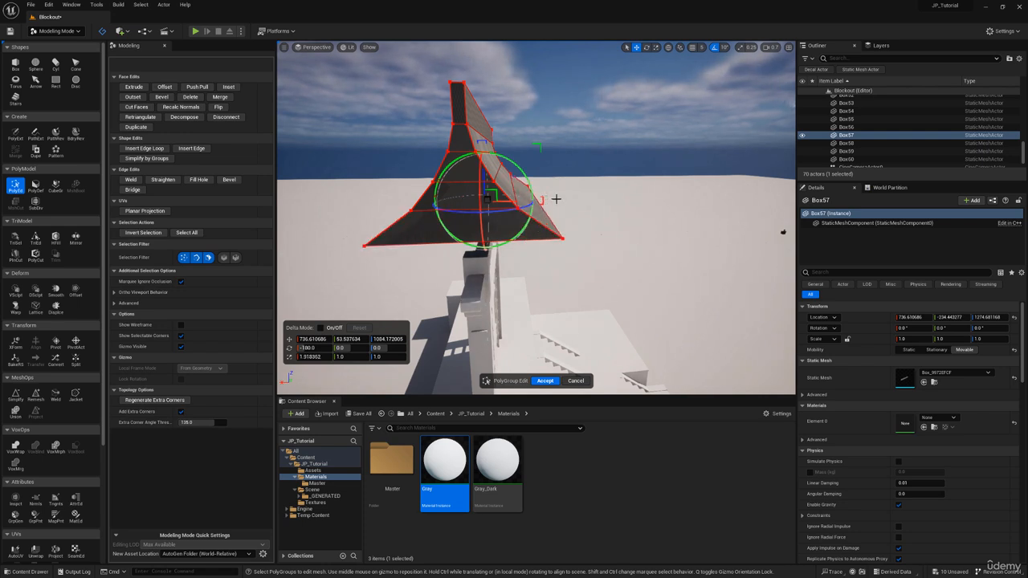
Extrude a shallow eave tier about 24 units below the roof and widen its bottom face about 1.25 times along X
right_drag(556, 199, 269, 177)
click(164, 87)
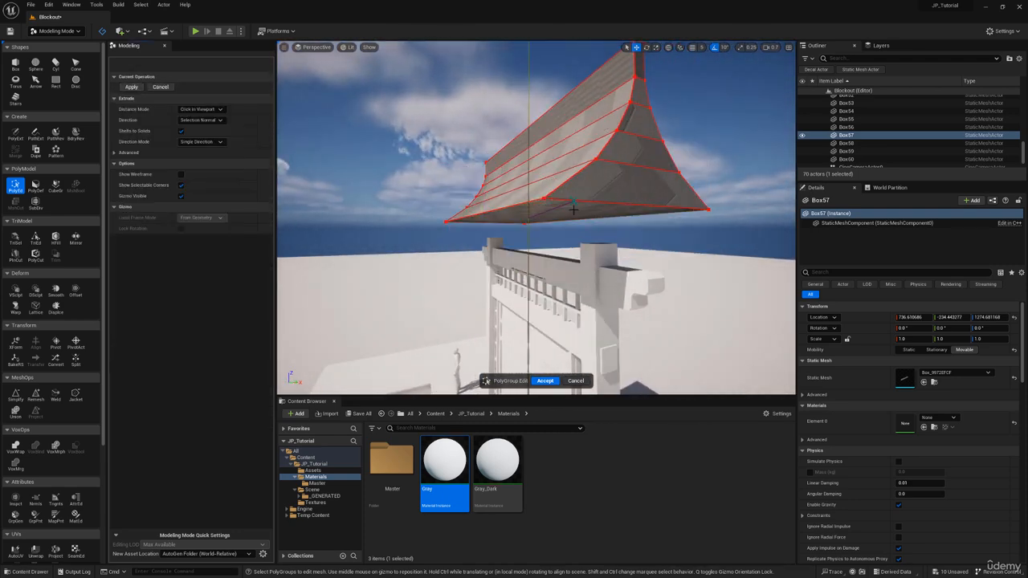
click(562, 219)
right_drag(562, 219, 510, 224)
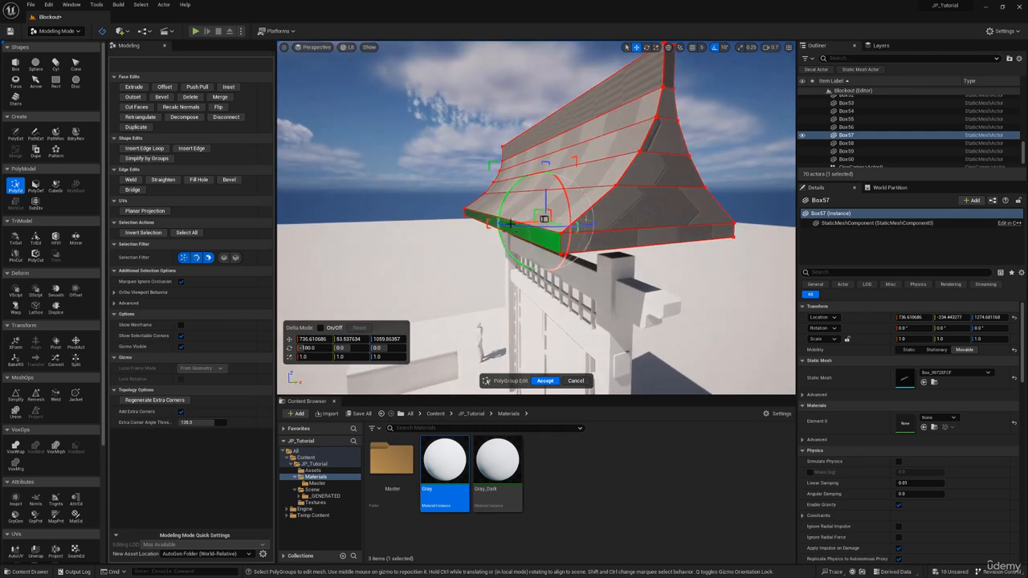
drag(485, 223, 481, 222)
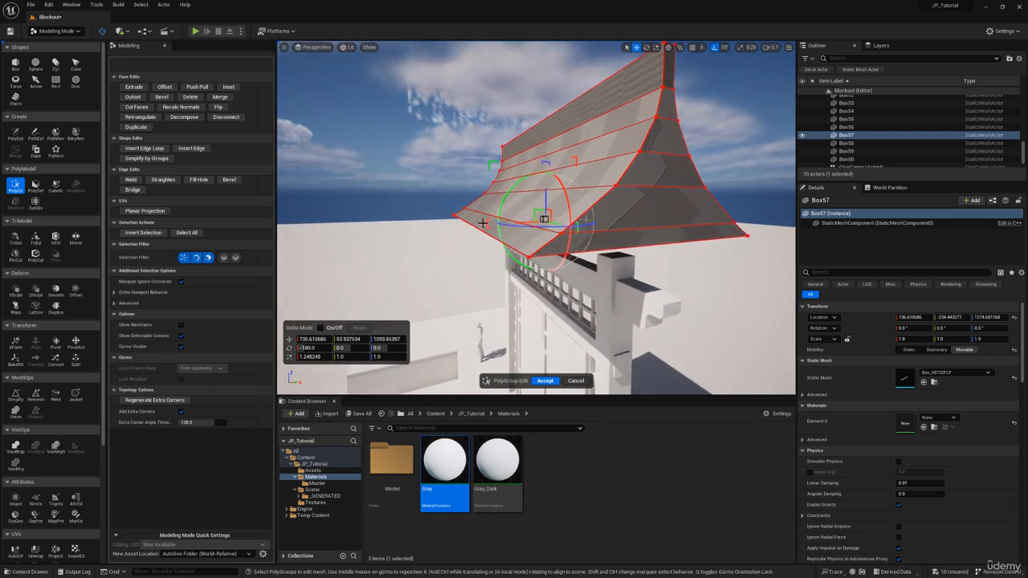
Examine the roof's proportions on the gate from a distance and through the scene's cine camera
right_drag(483, 223, 519, 207)
key(s)
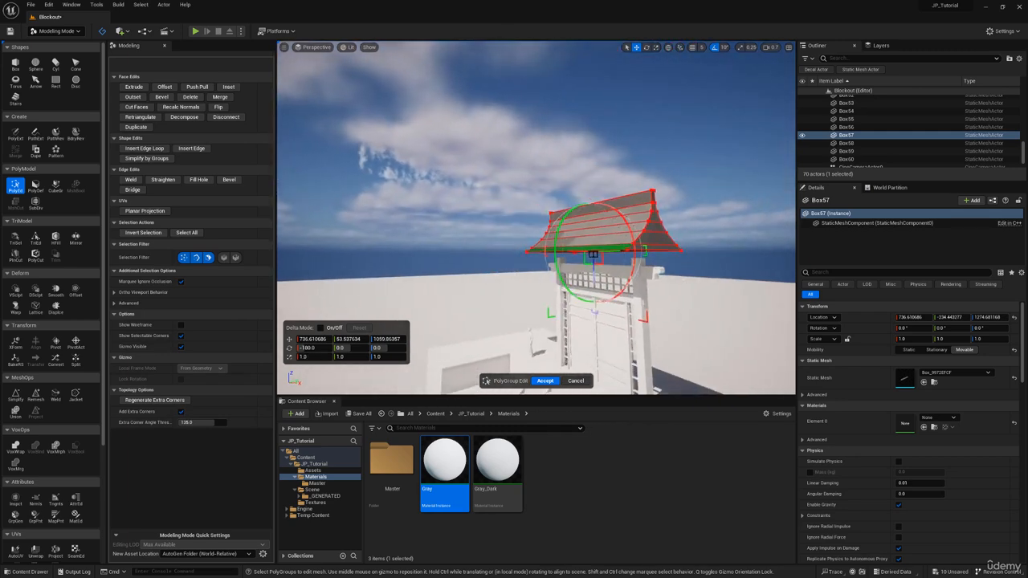
key(d)
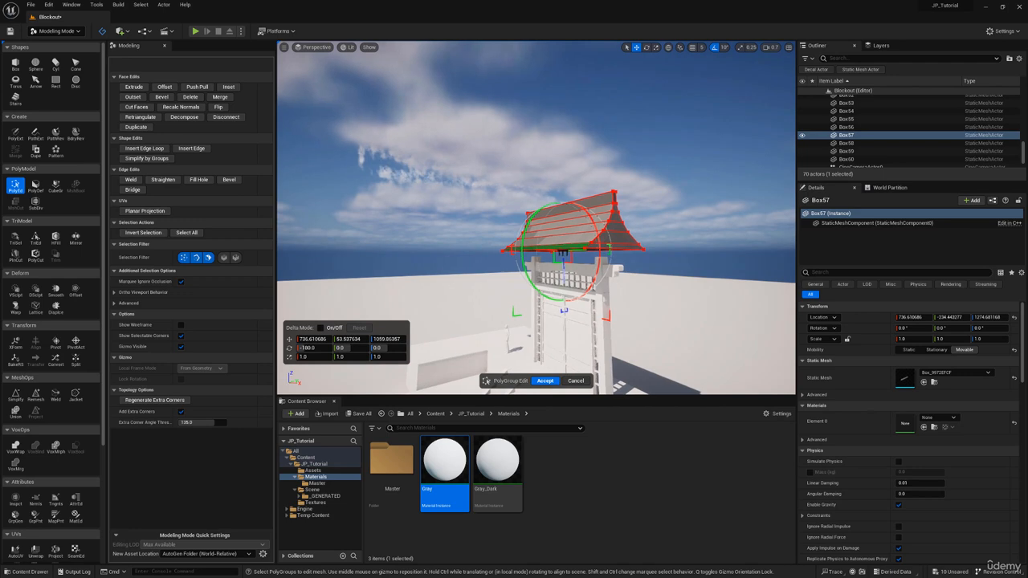
click(313, 47)
click(335, 139)
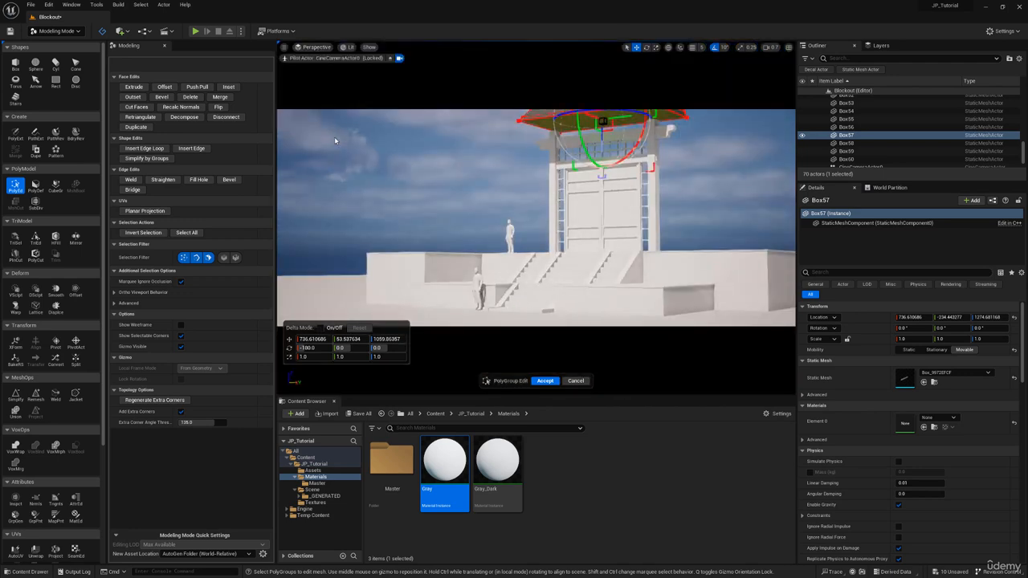
Leave the cine camera view and undo the eave and lower tier extrusions back to the second flared tier below the ridge
click(392, 58)
right_drag(482, 160, 743, 163)
key(w)
key(w)
key(a)
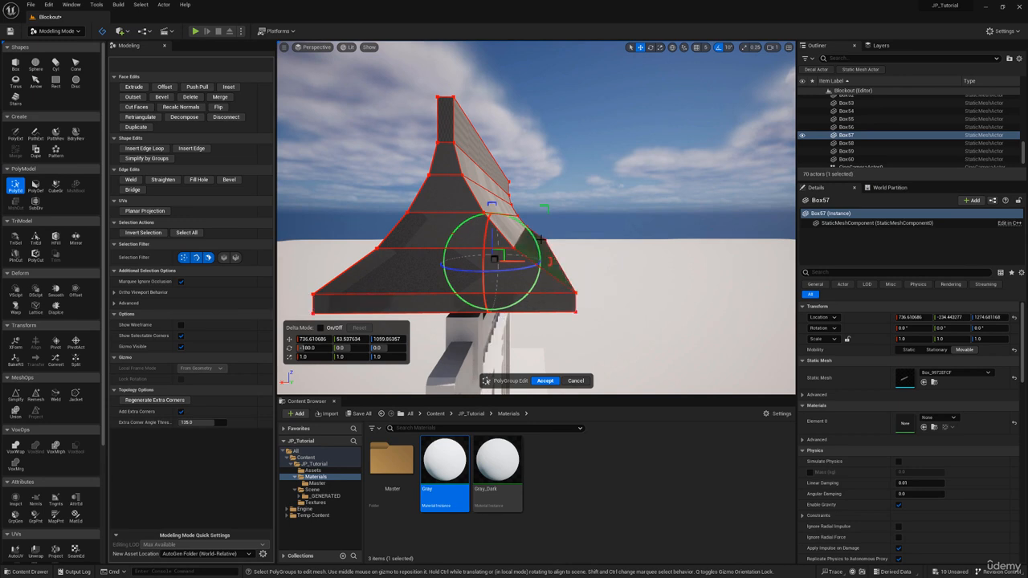
key(ctrl+z)
key(ctrl+z)
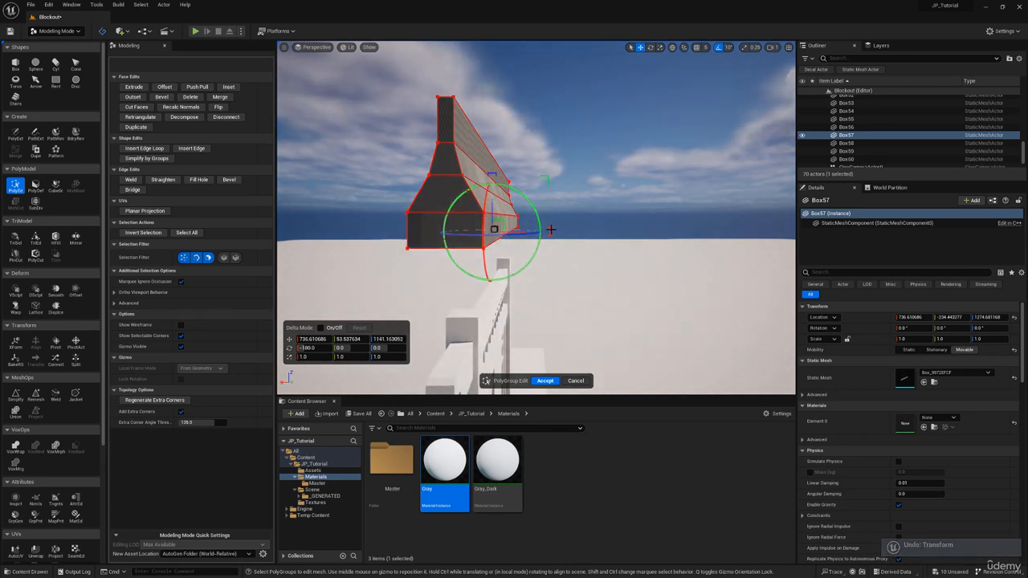
key(ctrl+z)
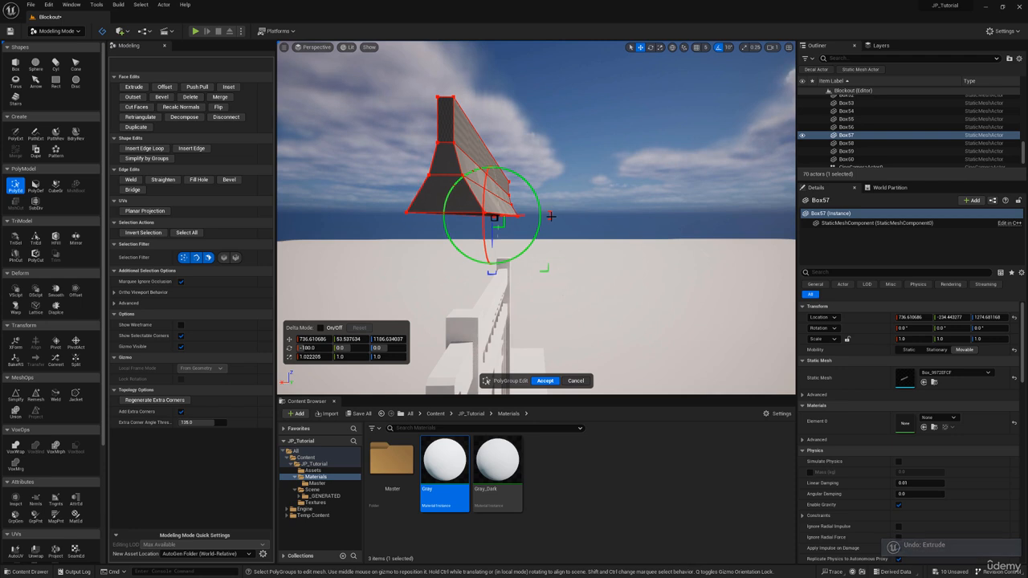
Extrude the roof's bottom face downward twice, the second tier about 47 units deep, widening each along X, the first about 1.69 times
click(128, 88)
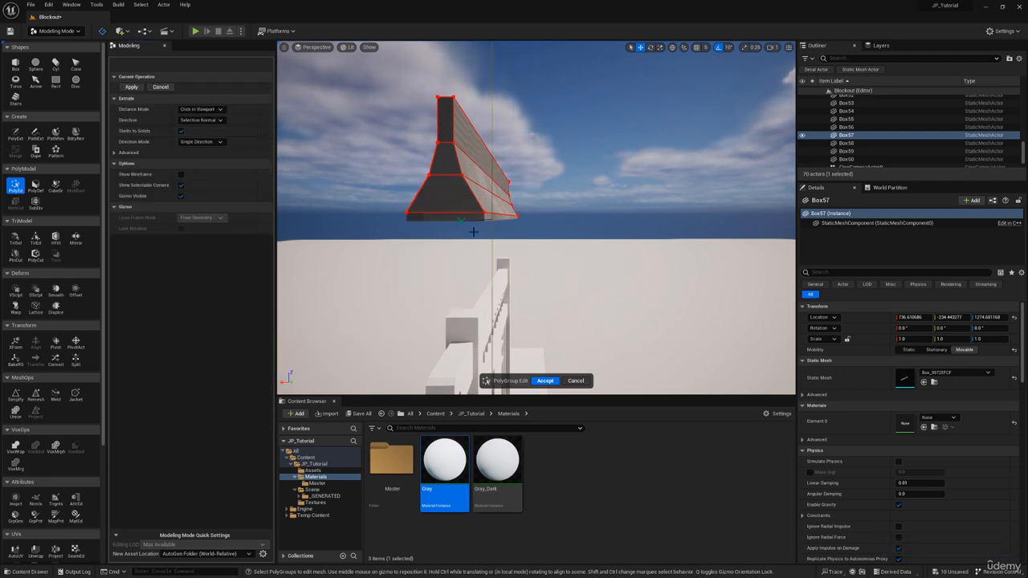
click(525, 238)
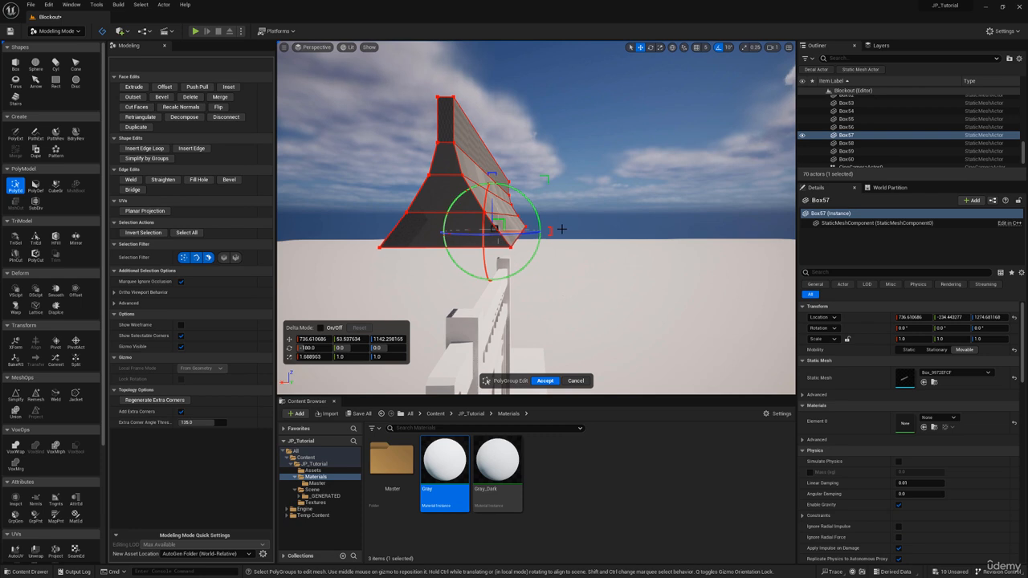
click(133, 87)
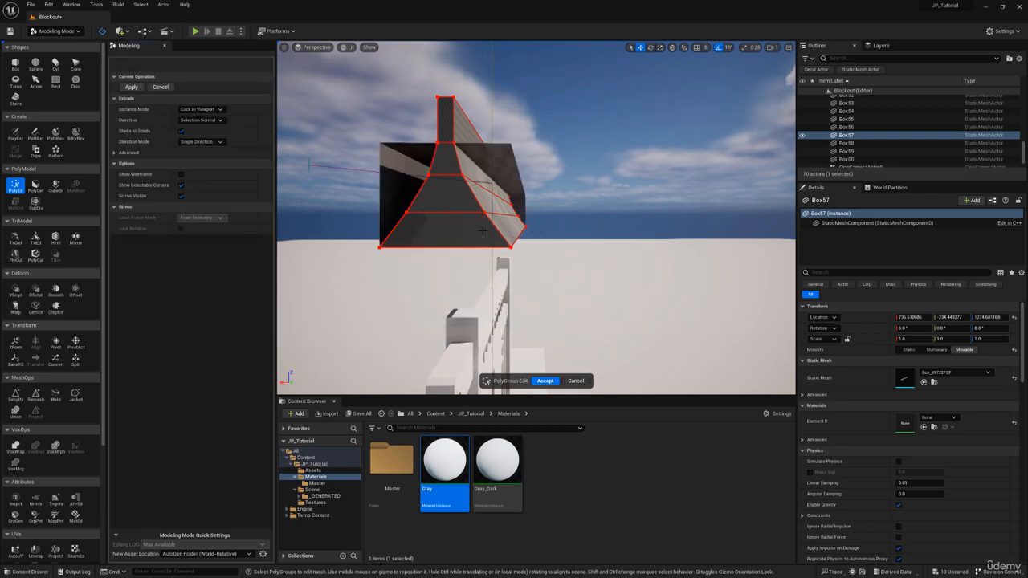
click(506, 289)
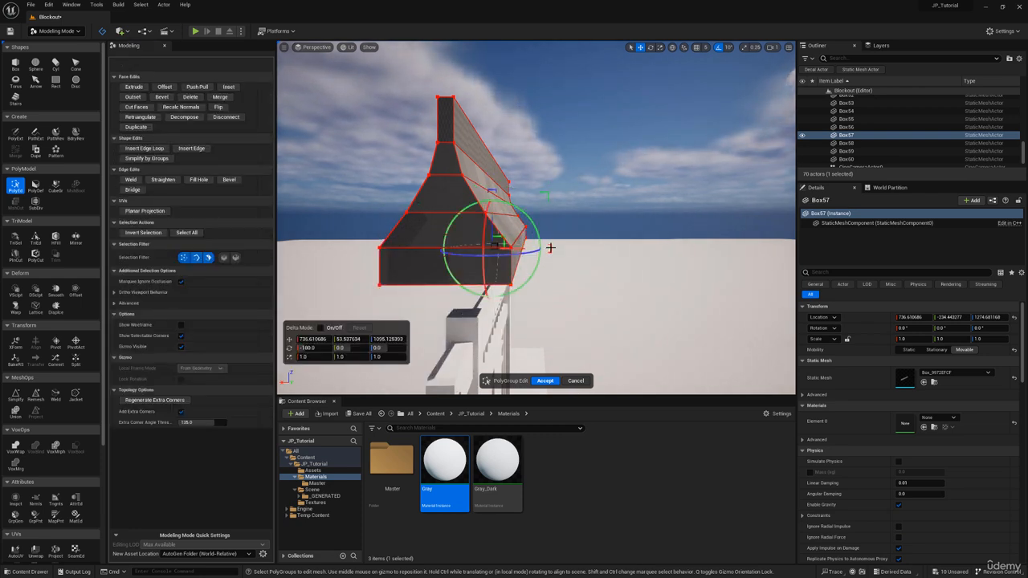
drag(550, 248, 557, 246)
mouse_move(553, 246)
right_down()
mouse_move(611, 245)
mouse_move(553, 246)
right_up()
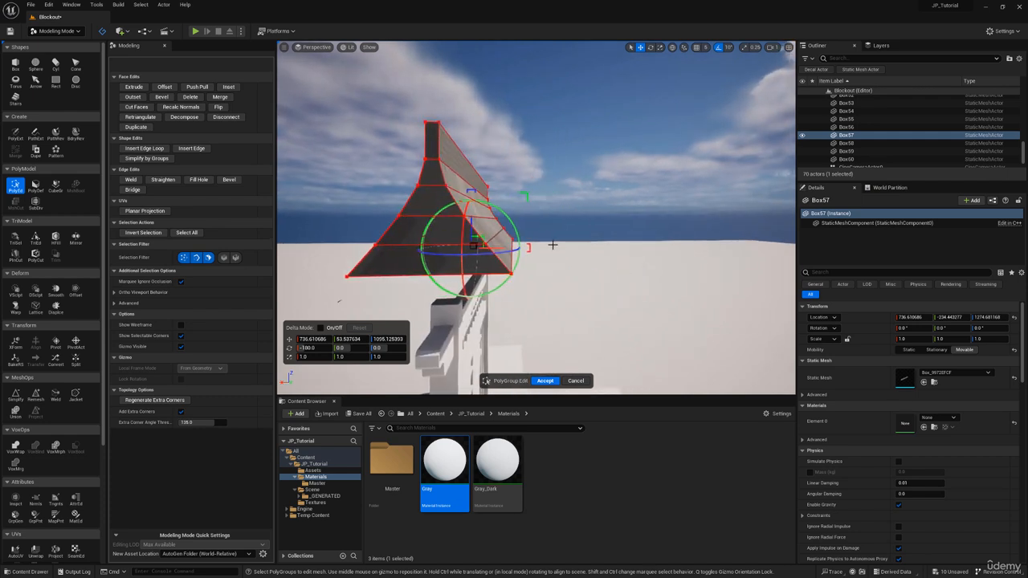
Extrude one more roof tier downward and widen its bottom face along X to continue the flare
click(134, 86)
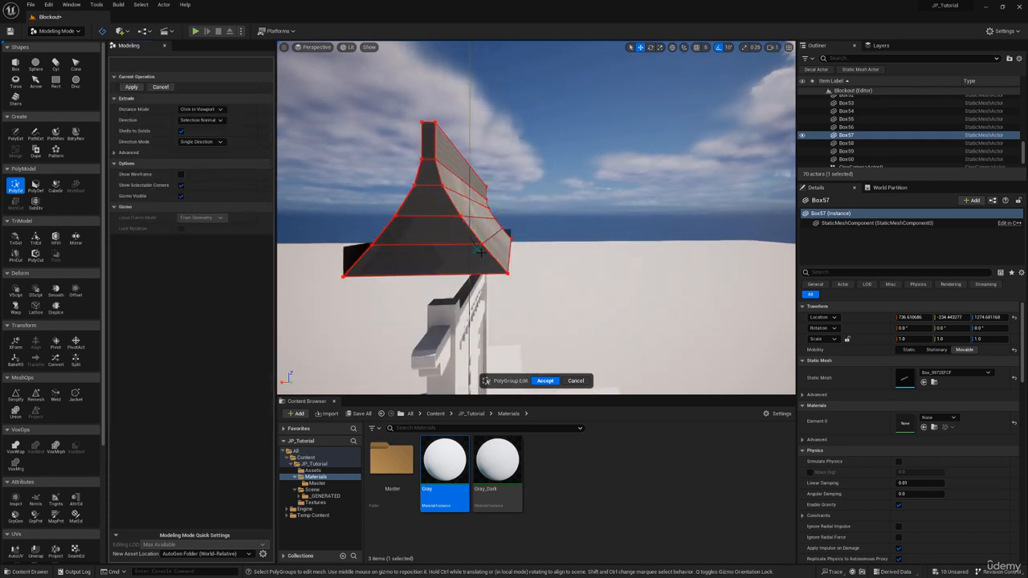
click(498, 295)
drag(529, 260, 534, 259)
mouse_move(562, 248)
right_down()
mouse_move(514, 265)
mouse_move(562, 248)
mouse_move(506, 254)
mouse_move(553, 242)
right_up()
Extrude a shallow eave below the roof, taper its bottom face slightly inward along X, and accept the PolyGroup edit
click(131, 86)
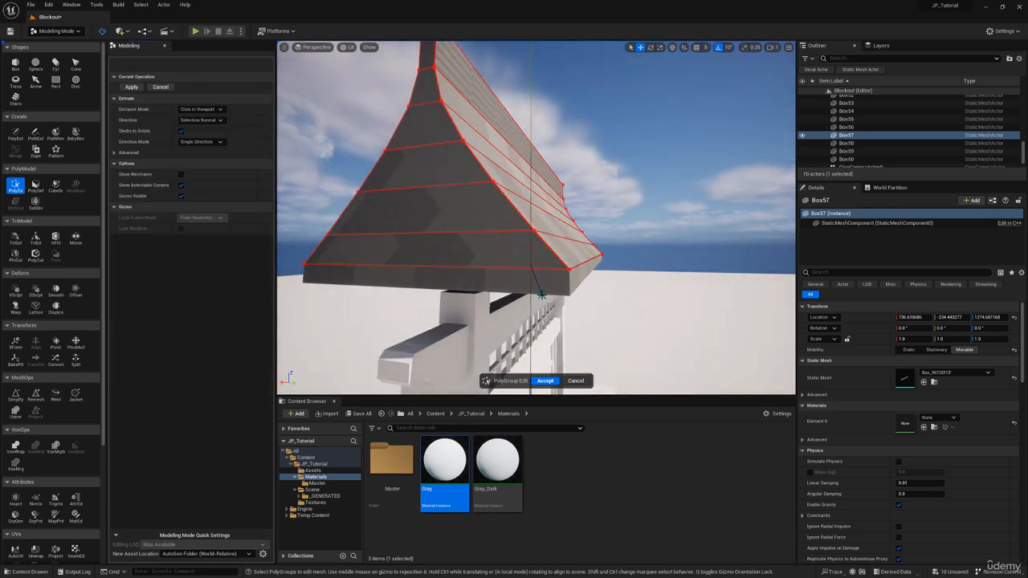
click(541, 296)
right_drag(542, 294, 603, 286)
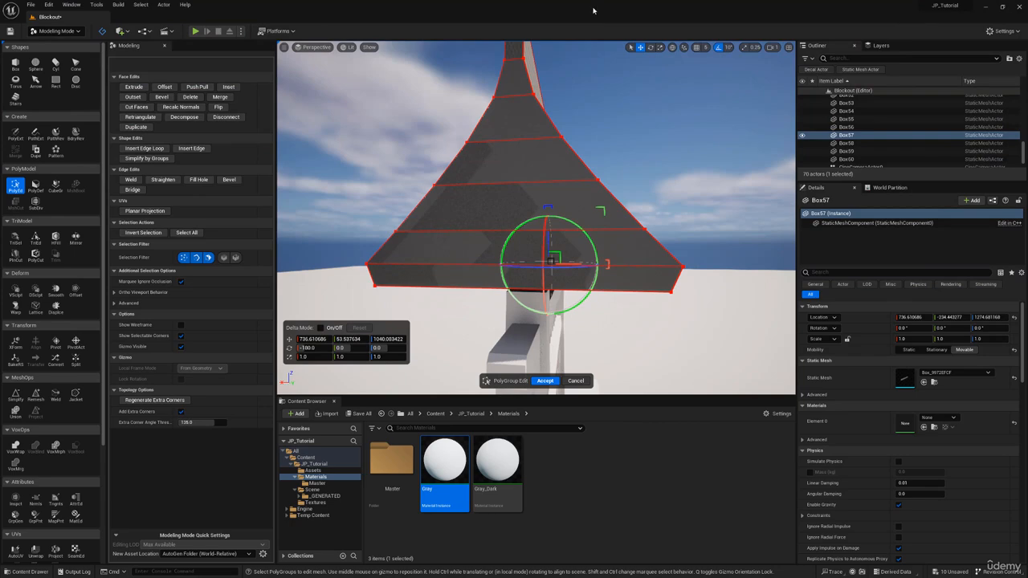
right_drag(619, 195, 362, 196)
right_drag(570, 375, 354, 375)
click(552, 380)
right_drag(571, 266, 667, 303)
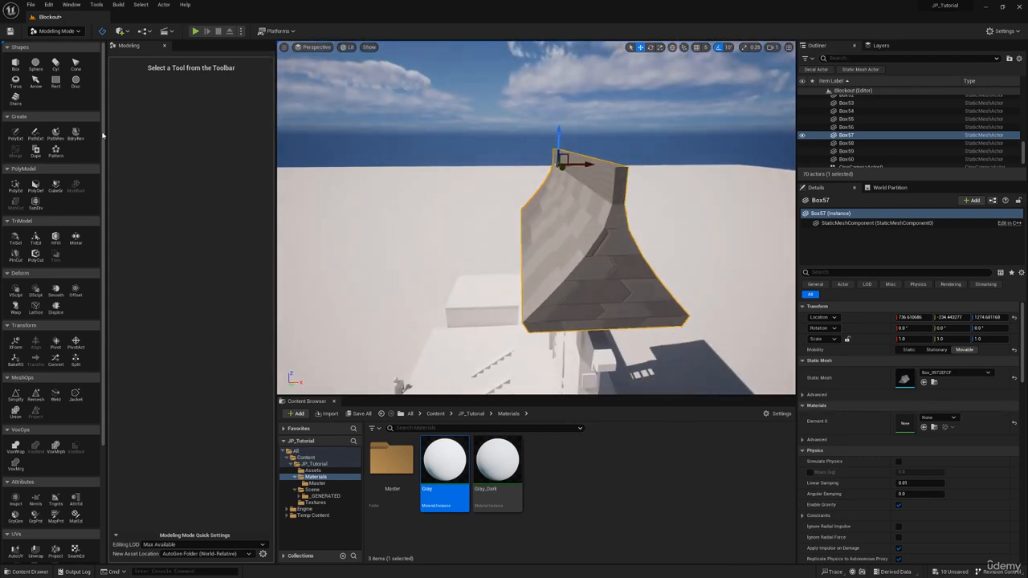
Reopen the roof in PolyGroup Edit and insert an edge loop around the upper part of the ridge
click(15, 186)
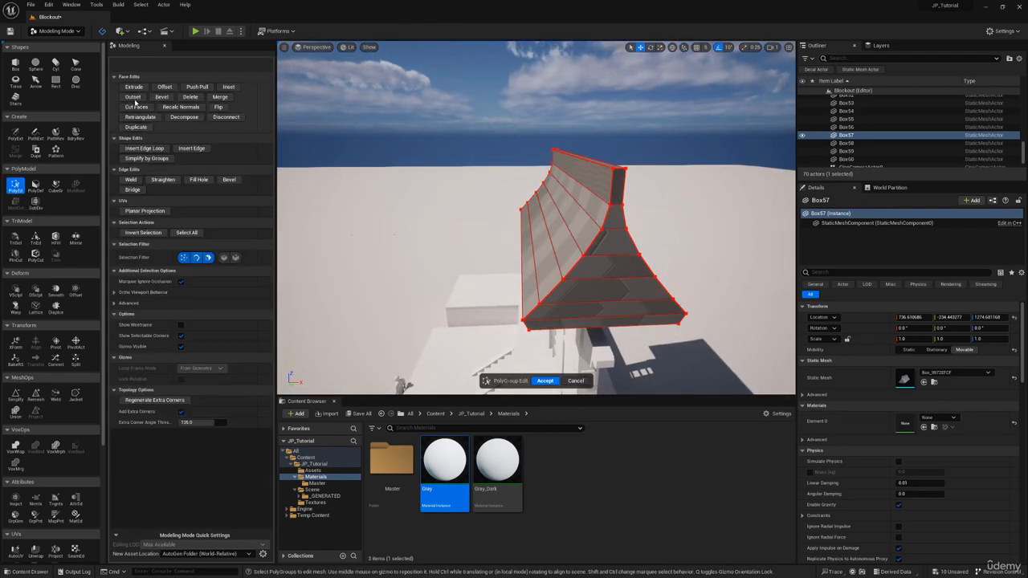
click(145, 149)
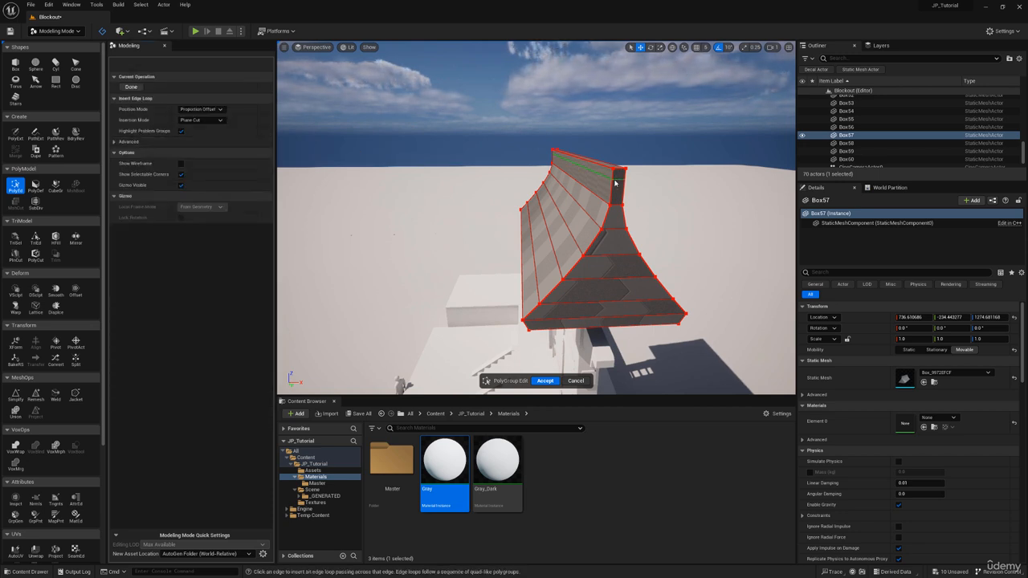
click(130, 87)
Extrude the ridge's upper end face outward and raise its tip about 26 units so that it tilts upward
right_drag(445, 250, 524, 226)
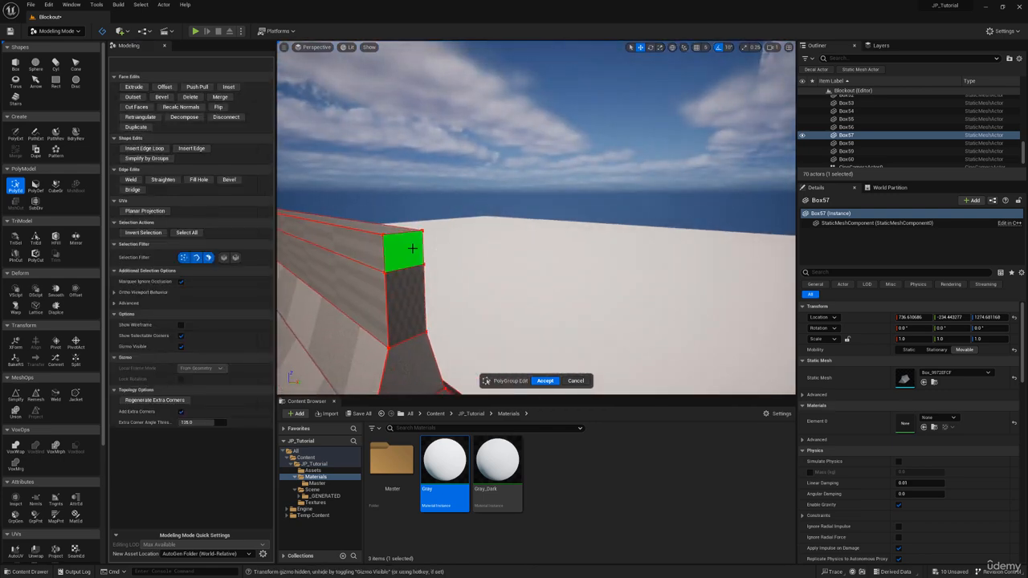
click(412, 249)
right_drag(412, 248, 505, 257)
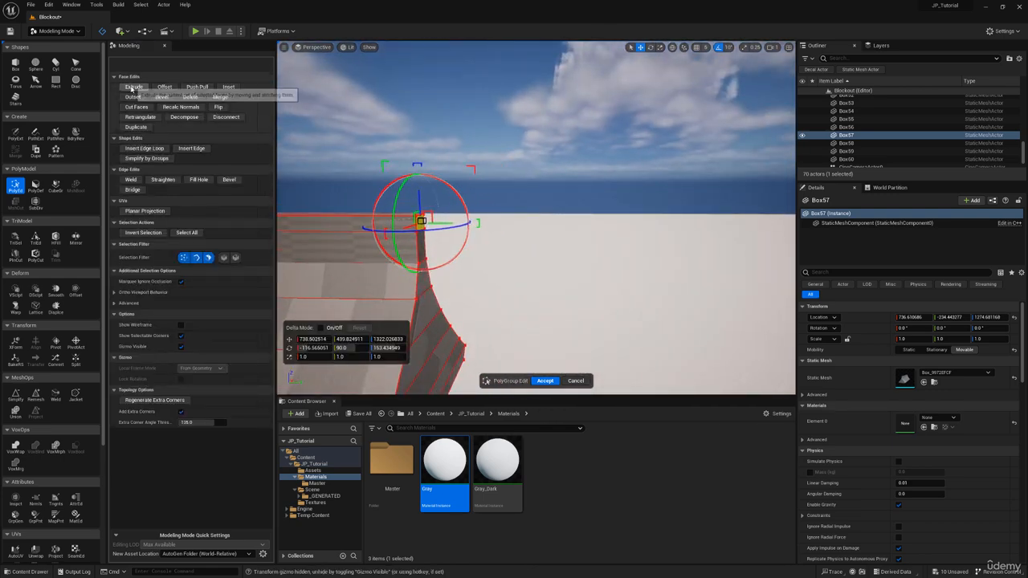
click(132, 87)
click(465, 223)
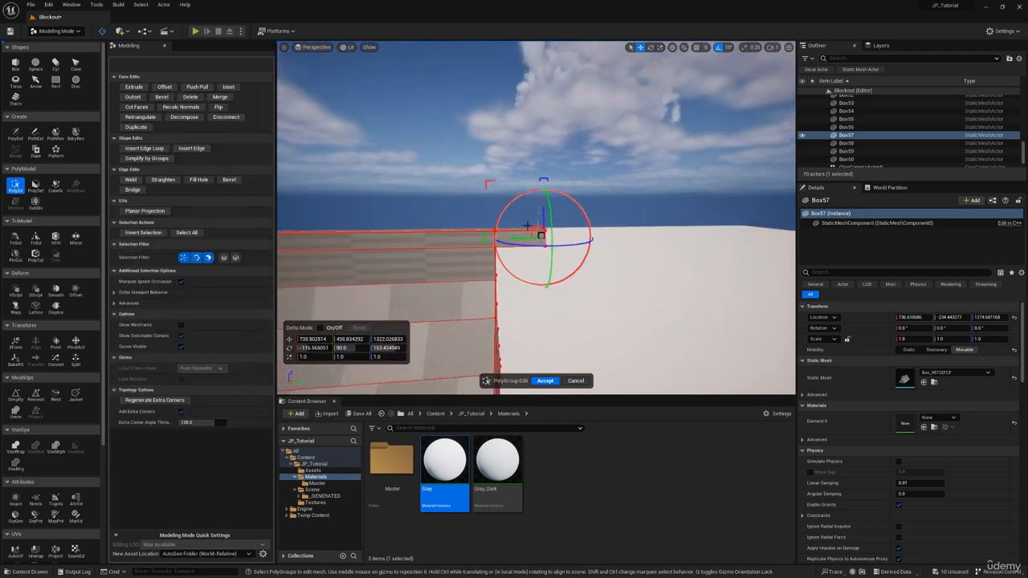
drag(538, 227, 555, 204)
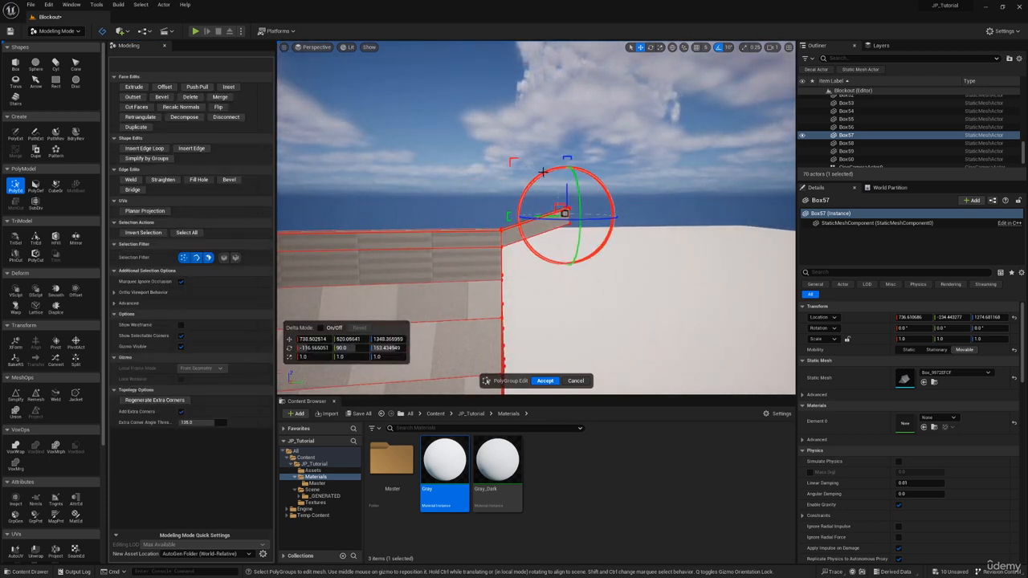
Insert an edge loop midway along the raised ridge tip and lower it about 5 units to curve the tip
click(143, 148)
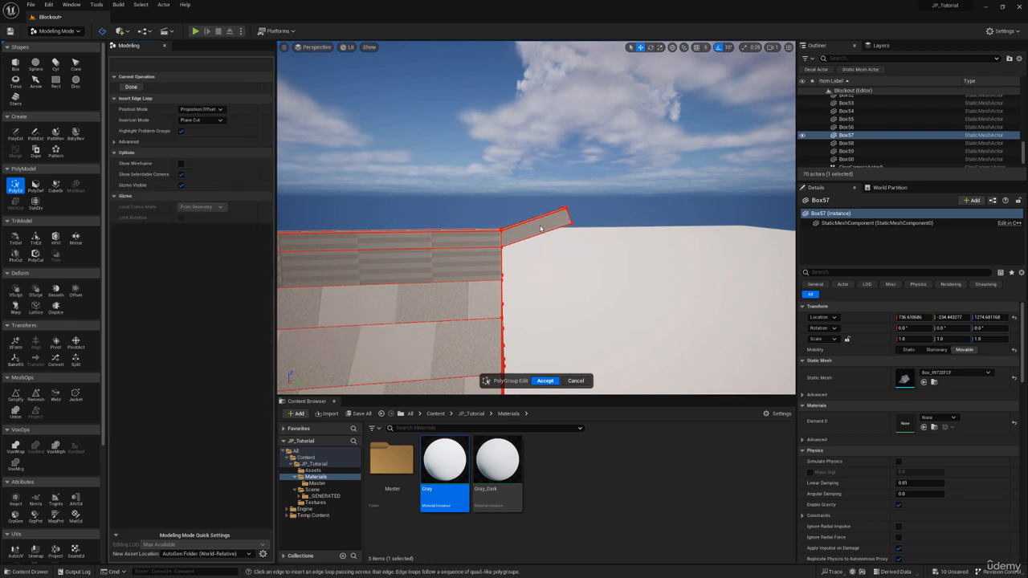
click(131, 86)
click(531, 225)
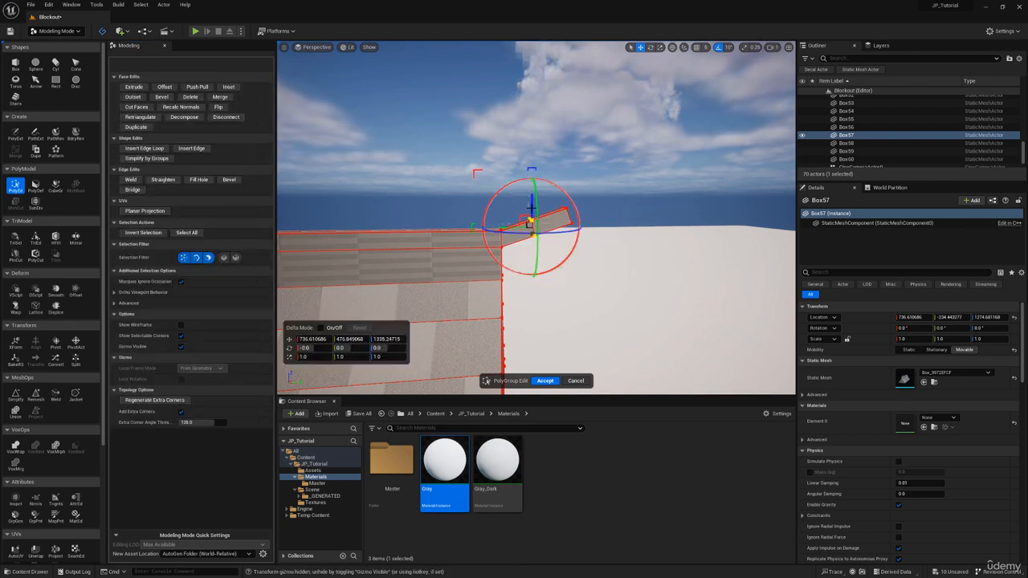
drag(531, 206, 530, 208)
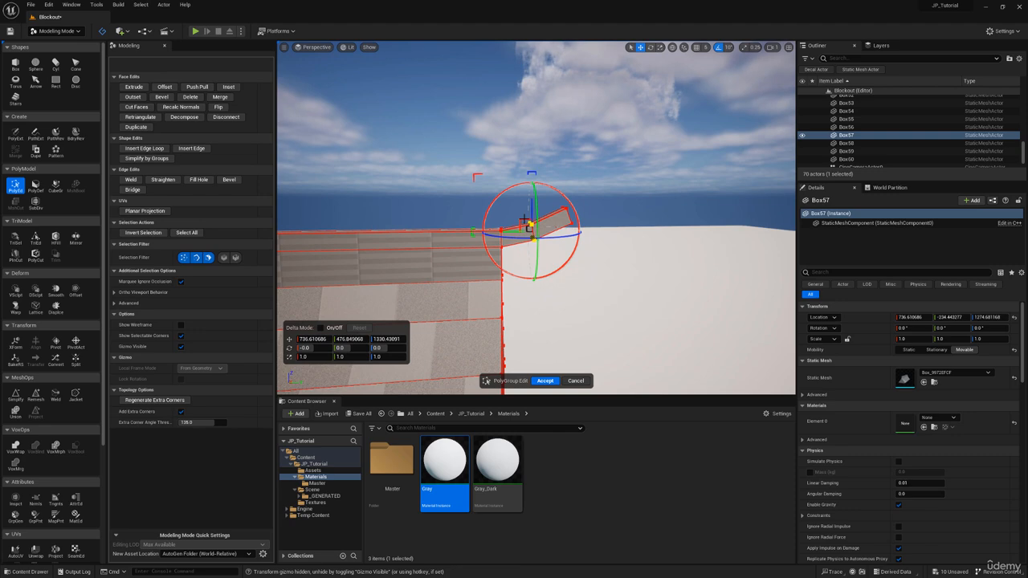
click(525, 220)
Extrude the ridge's opposite upper end face about 59 units outward, raise its tip about 23 units and tilt it 20 degrees
right_drag(532, 226, 543, 233)
key(a)
click(543, 233)
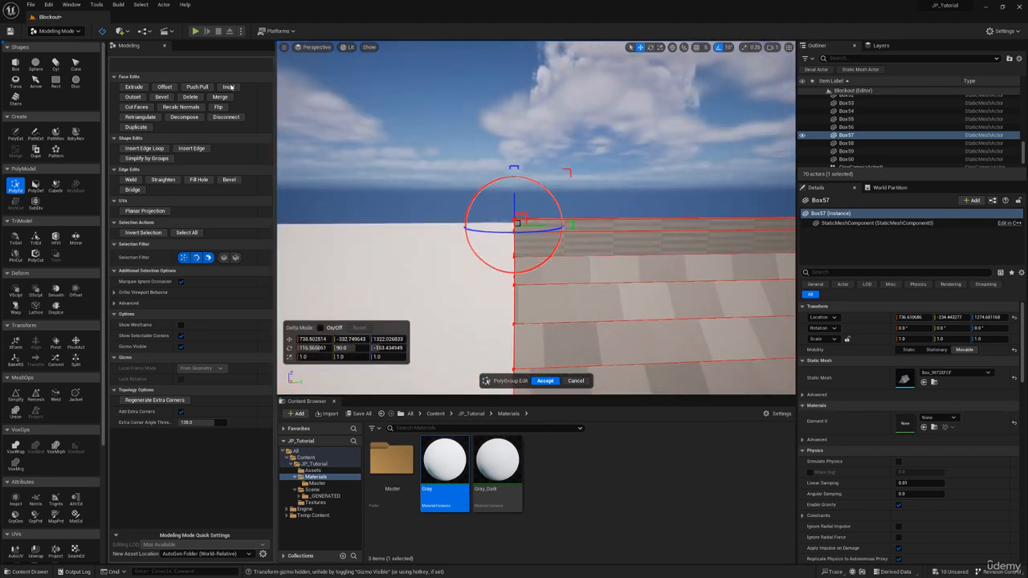
click(132, 86)
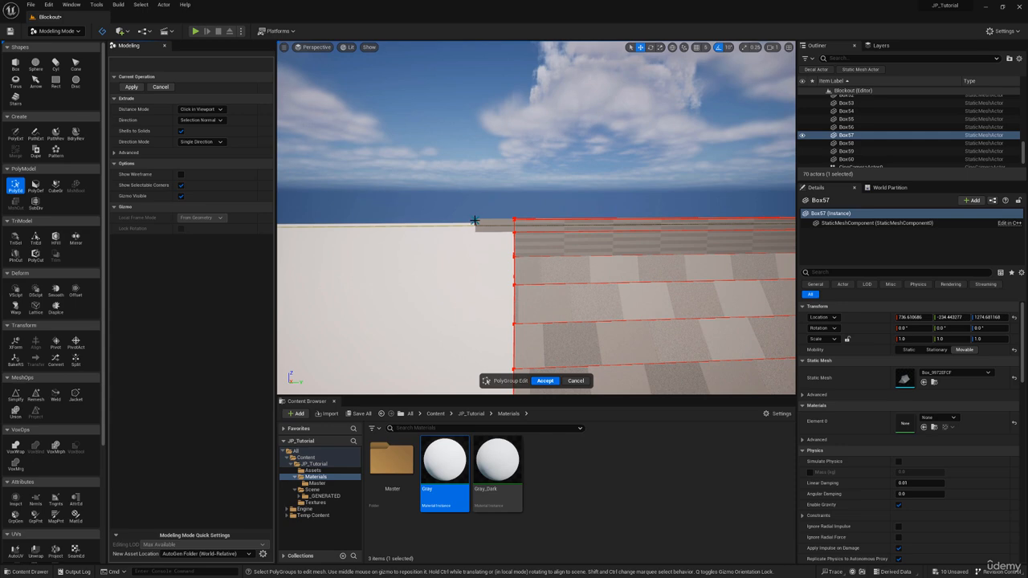
click(475, 221)
key(s)
right_drag(521, 216, 521, 216)
key(w)
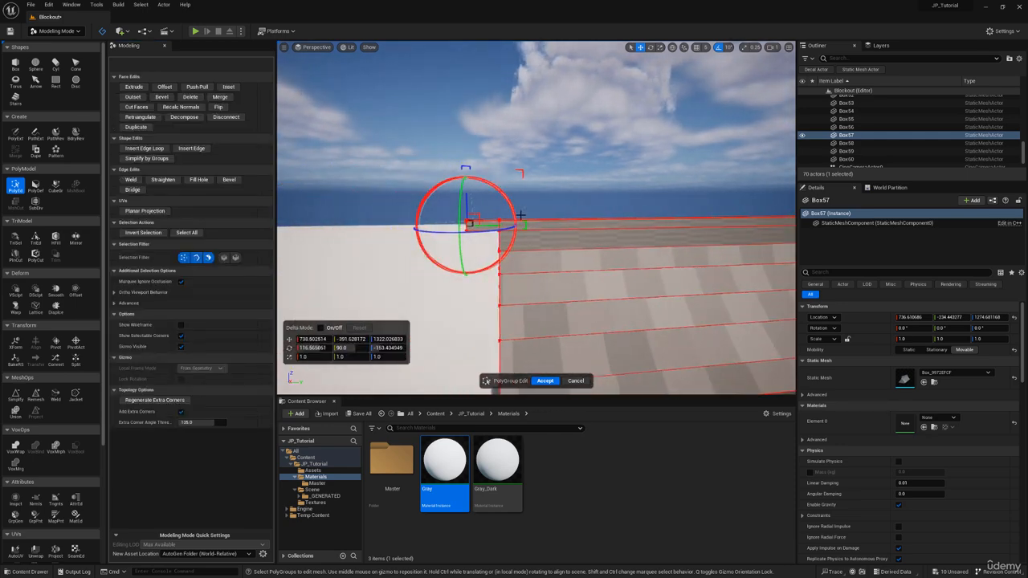
drag(477, 215, 472, 202)
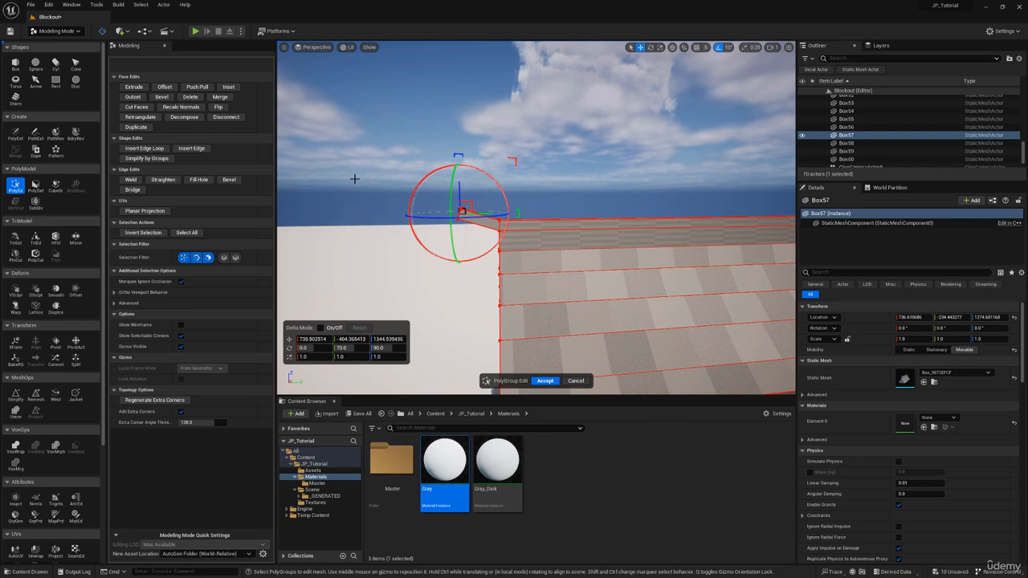
Insert an edge loop midway along the second ridge tip and lower it slightly to match the first tip's curve
click(145, 149)
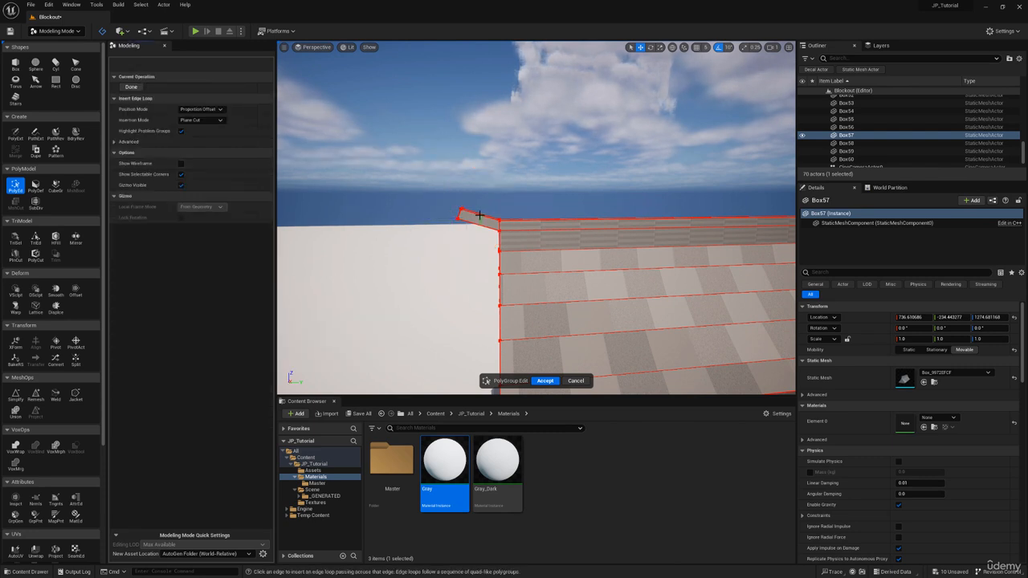
click(133, 88)
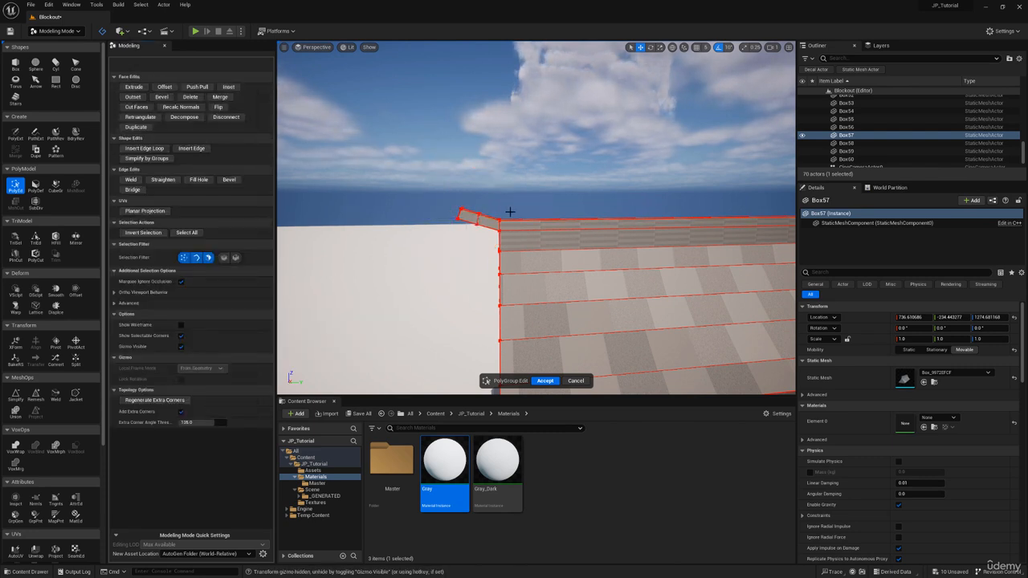
mouse_move(499, 201)
right_down()
mouse_move(482, 201)
mouse_move(499, 202)
right_up()
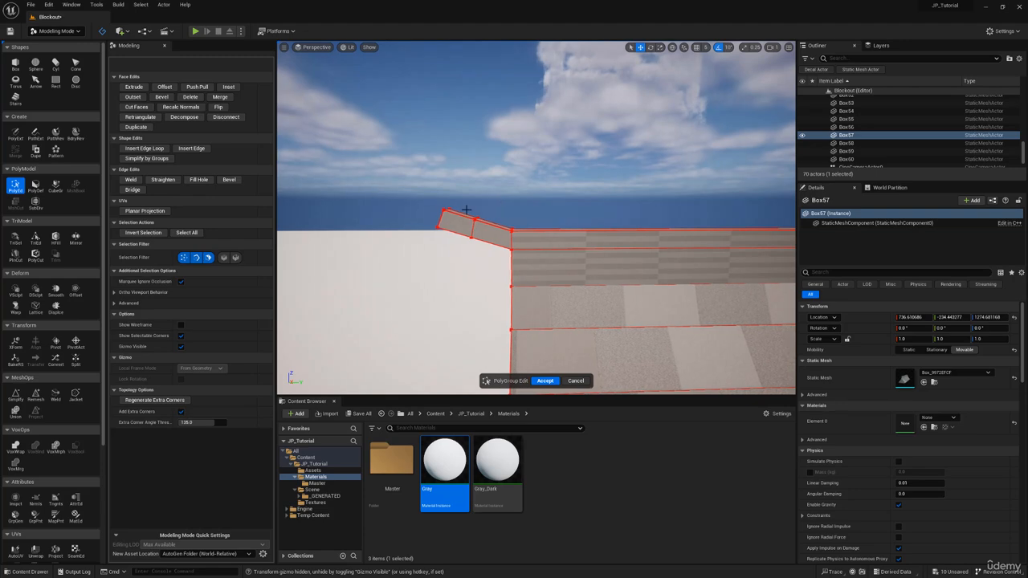
click(484, 223)
drag(475, 202, 475, 211)
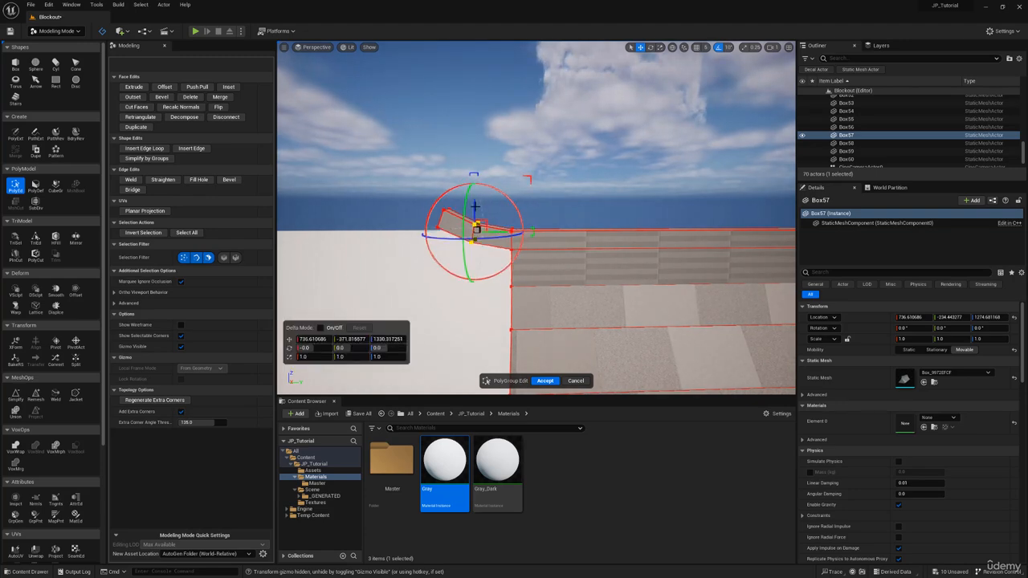
Insert edge loops on the gable end along both sloped roof edges, and accept the PolyGroup edit
right_drag(474, 211, 346, 172)
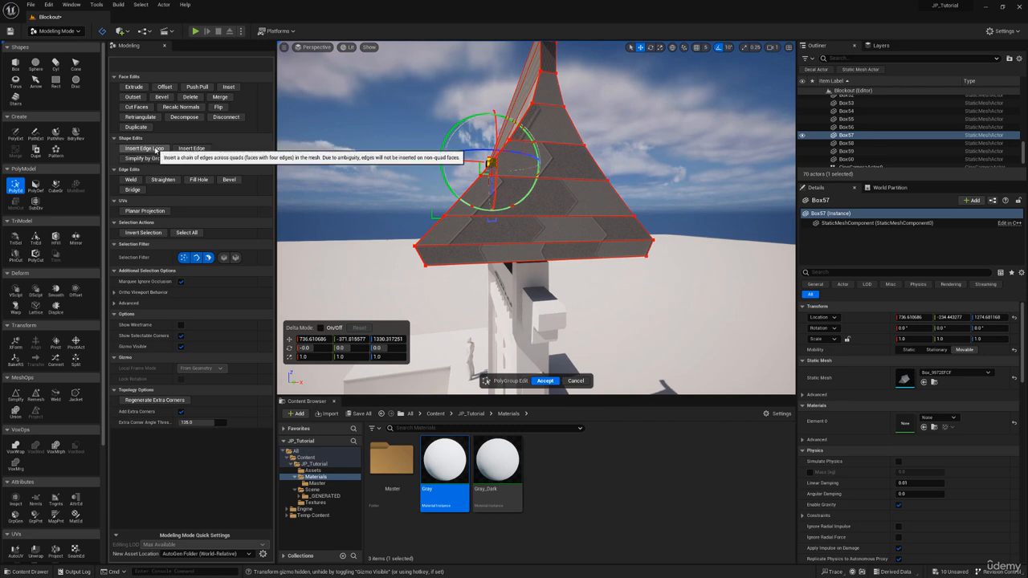
click(144, 147)
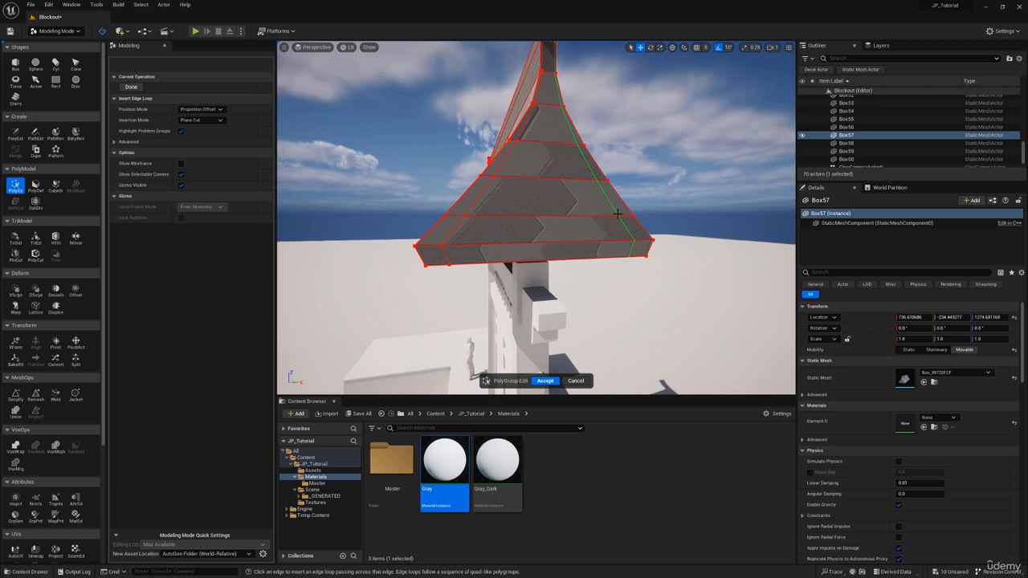
key(ctrl+z)
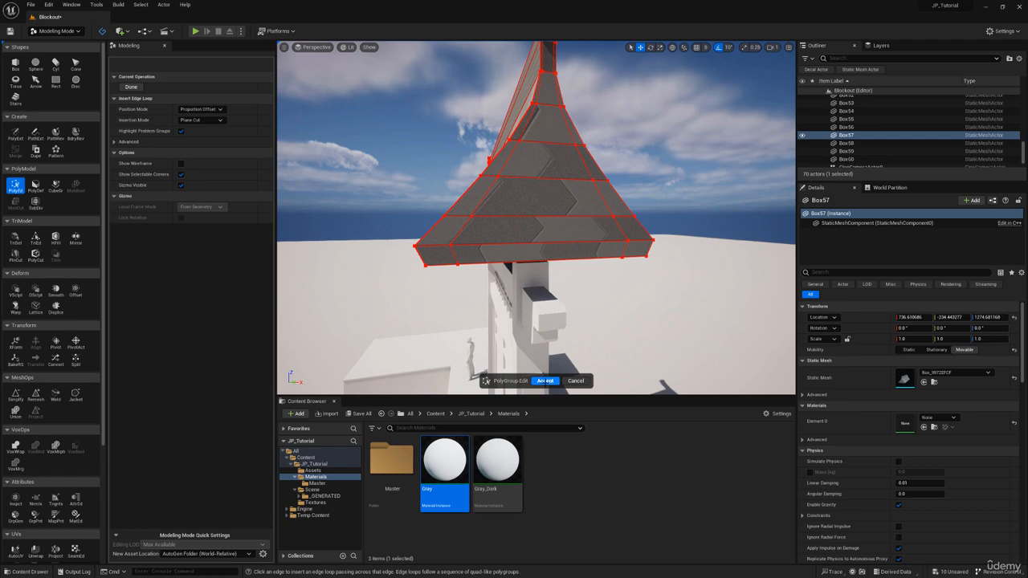
click(546, 381)
Reopen PolyGroup Edit and narrow a middle face of the gable end to about 0.87 along its local Y axis
click(16, 184)
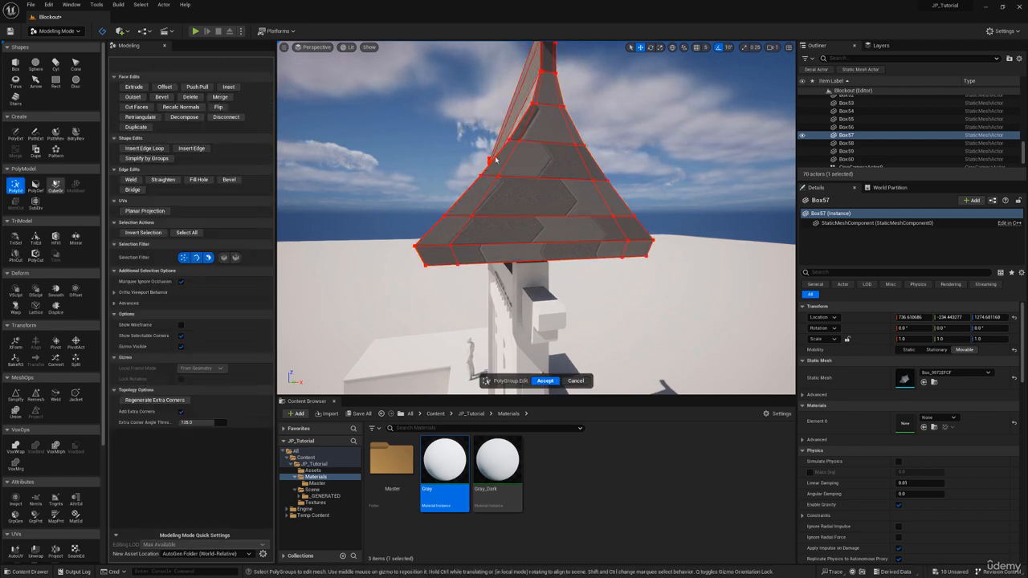
right_drag(526, 161, 474, 164)
right_drag(385, 144, 401, 148)
scroll(528, 150, down, 2)
right_drag(528, 150, 524, 179)
key(w)
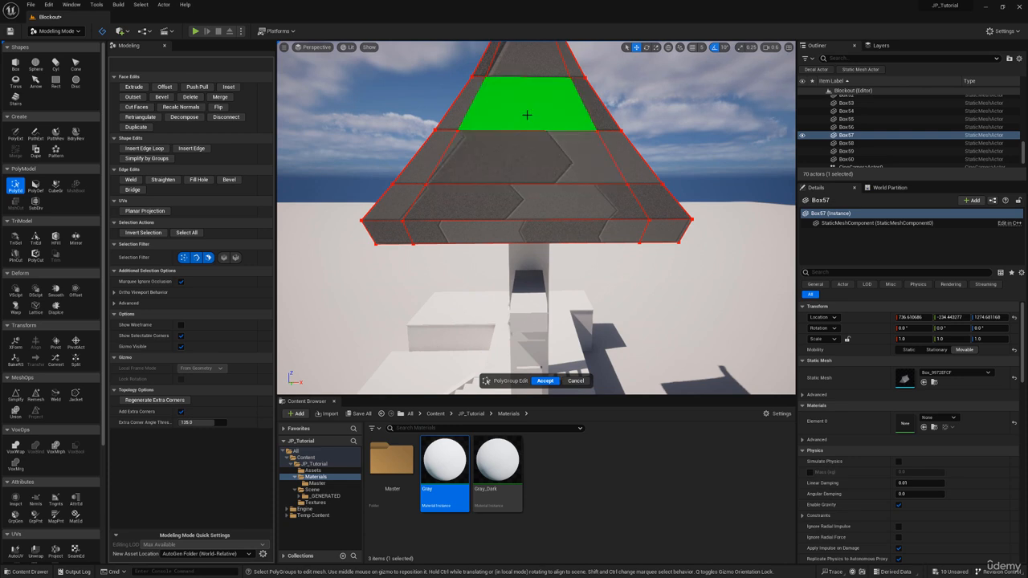
click(539, 102)
drag(480, 101, 481, 101)
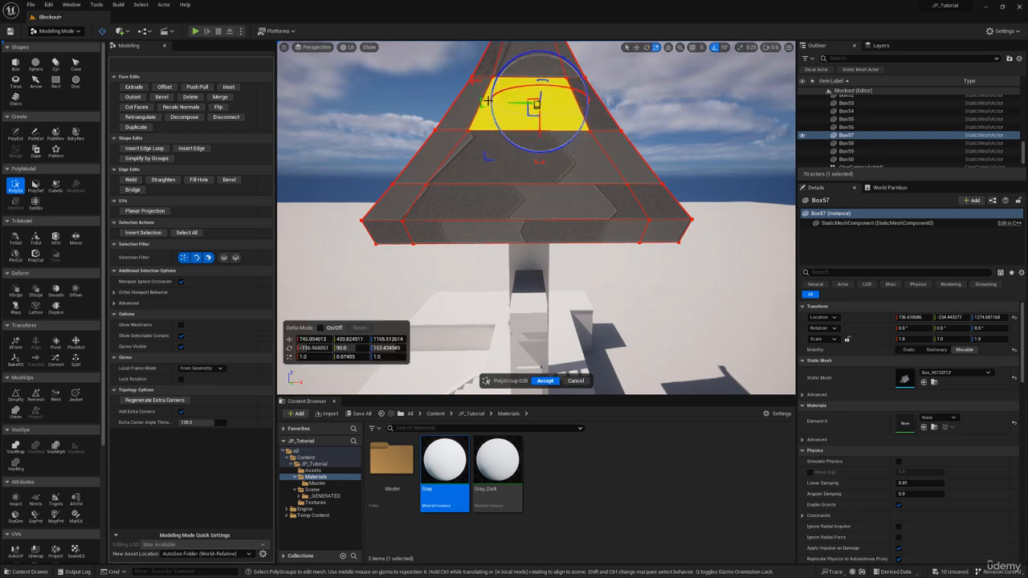
Pull the two inner vertices above the gable's middle band inward, the left about 6 units and the right about 8 units
drag(488, 101, 489, 101)
key(w)
mouse_move(489, 101)
right_down()
mouse_move(497, 111)
mouse_move(480, 103)
right_up()
click(475, 114)
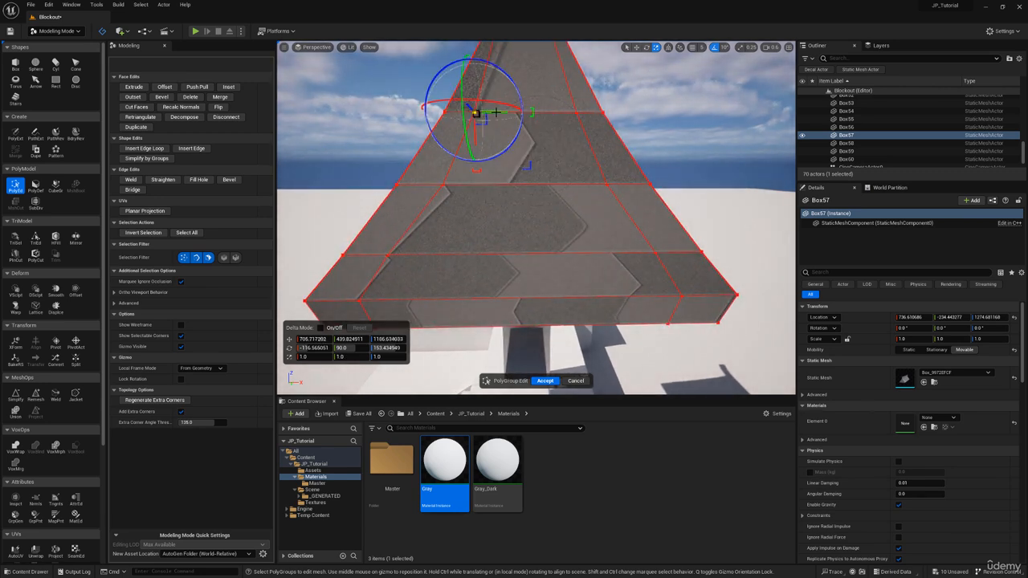
drag(497, 112, 508, 111)
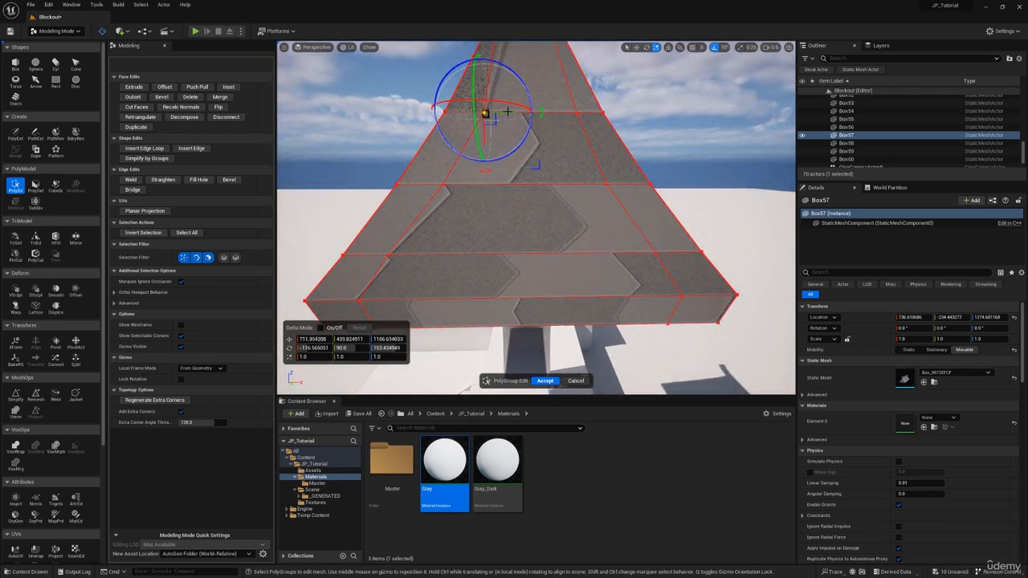
click(575, 114)
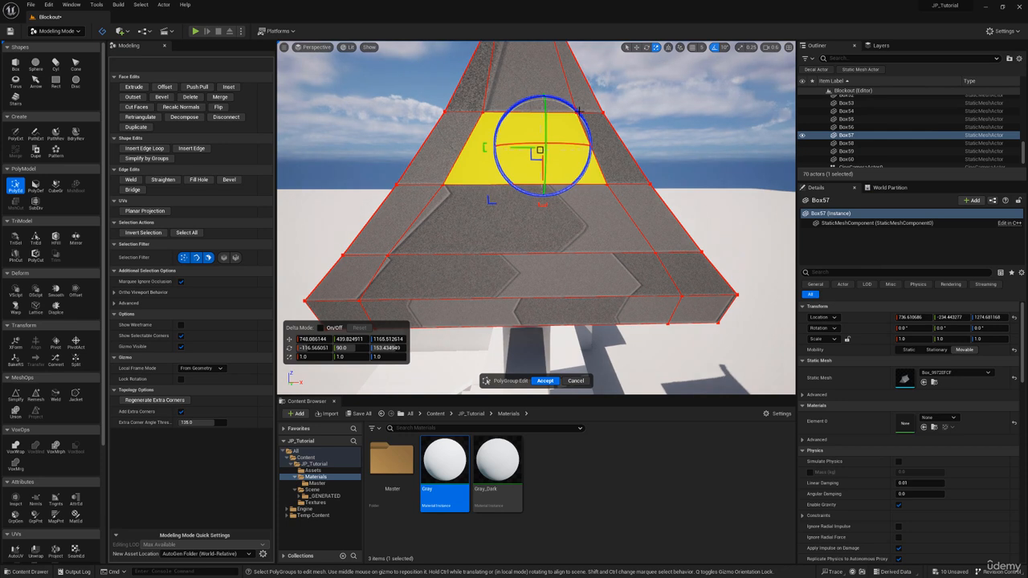
click(609, 105)
click(578, 112)
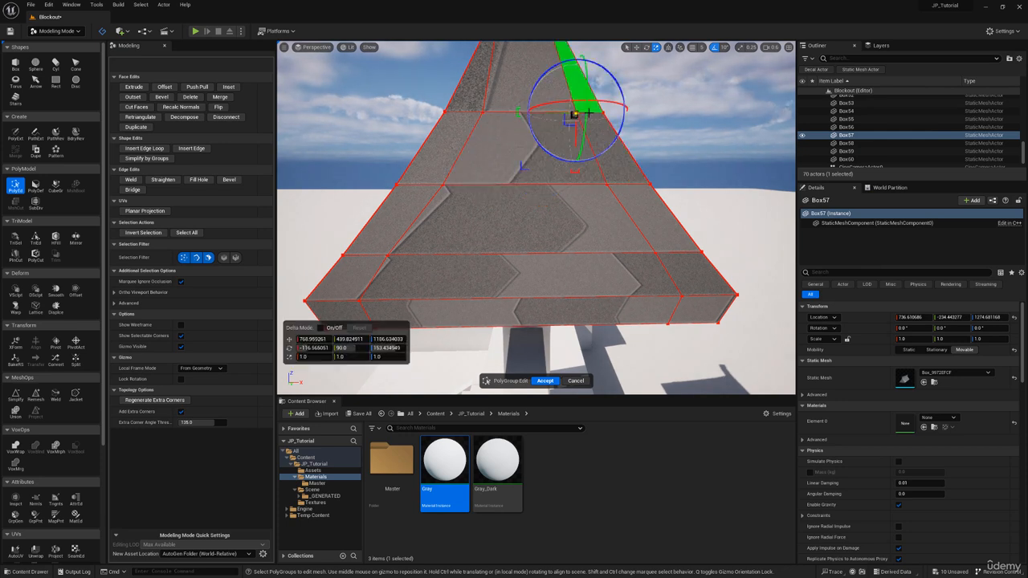
drag(543, 112, 536, 111)
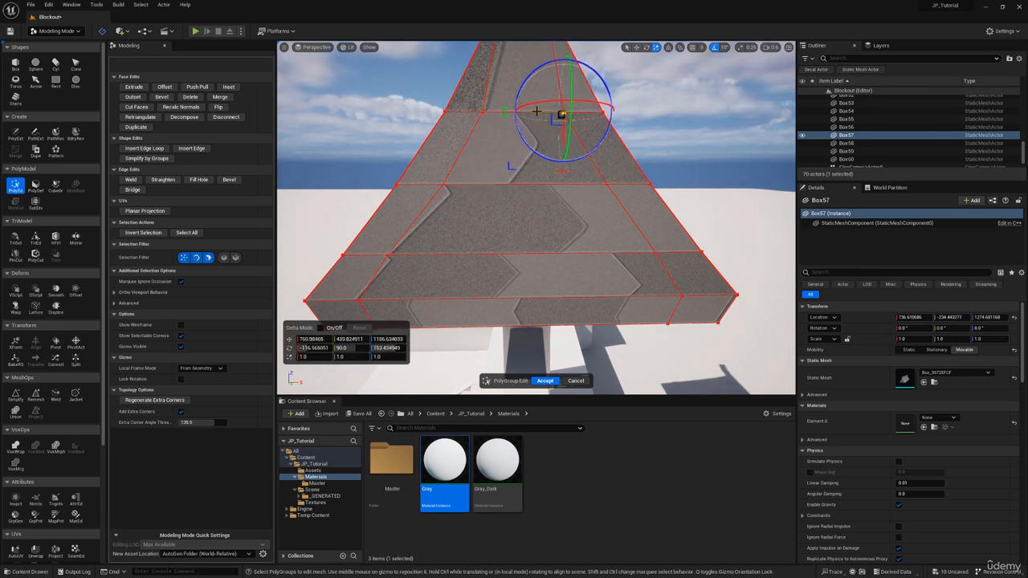
Nudge the left inner vertex in the gable's lower row about 2 units toward the centre
click(656, 252)
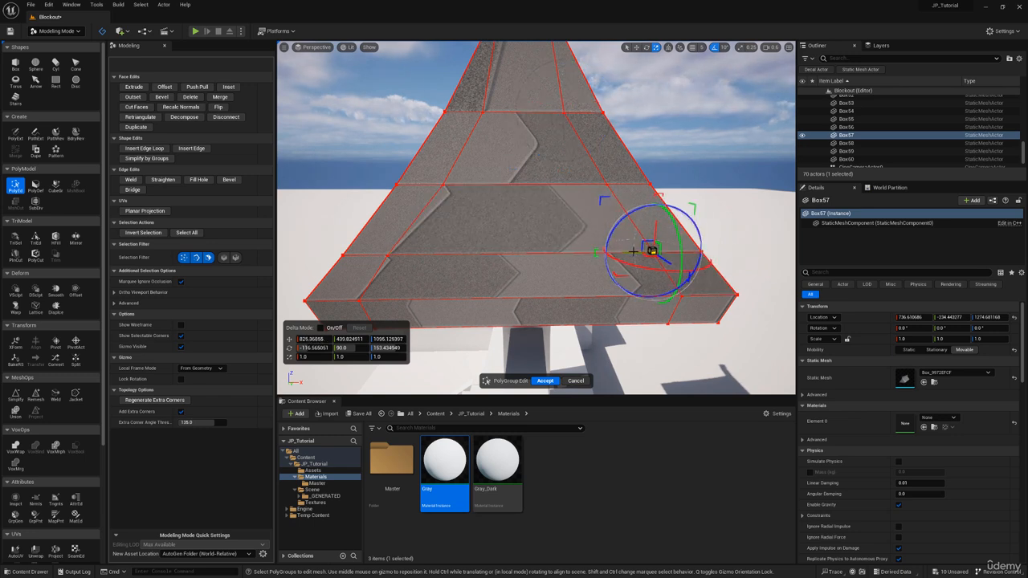
click(389, 254)
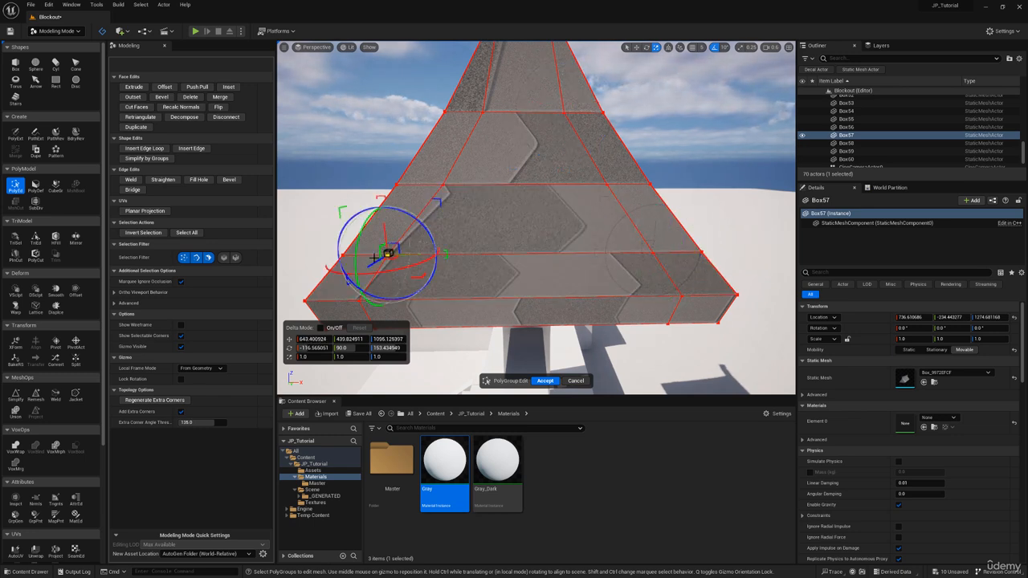
drag(412, 255, 415, 254)
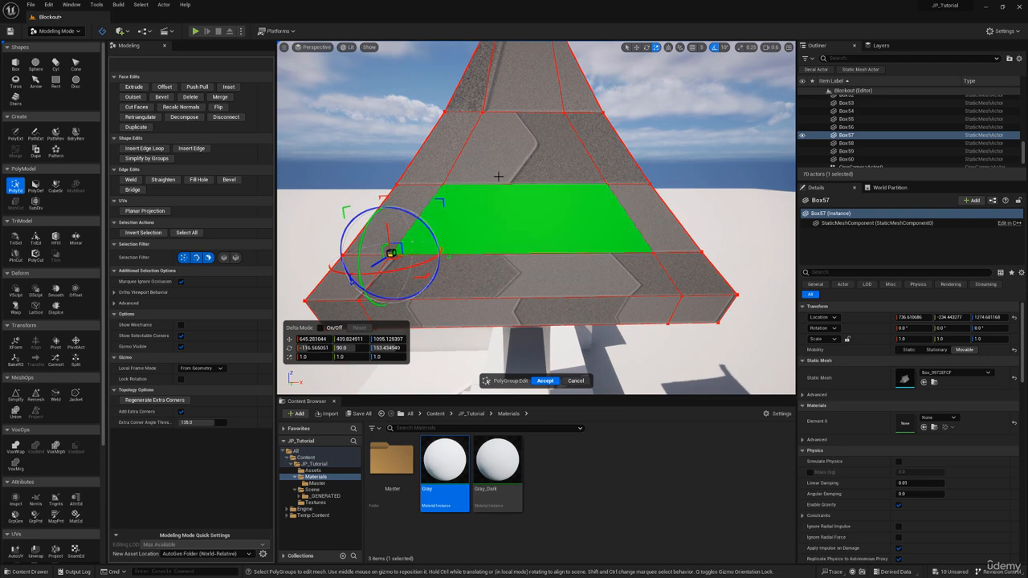
Move the inner vertices near the top of the gable to its centre line, at about X 734.8, forming a pointed apex
key(e)
right_drag(498, 173, 499, 170)
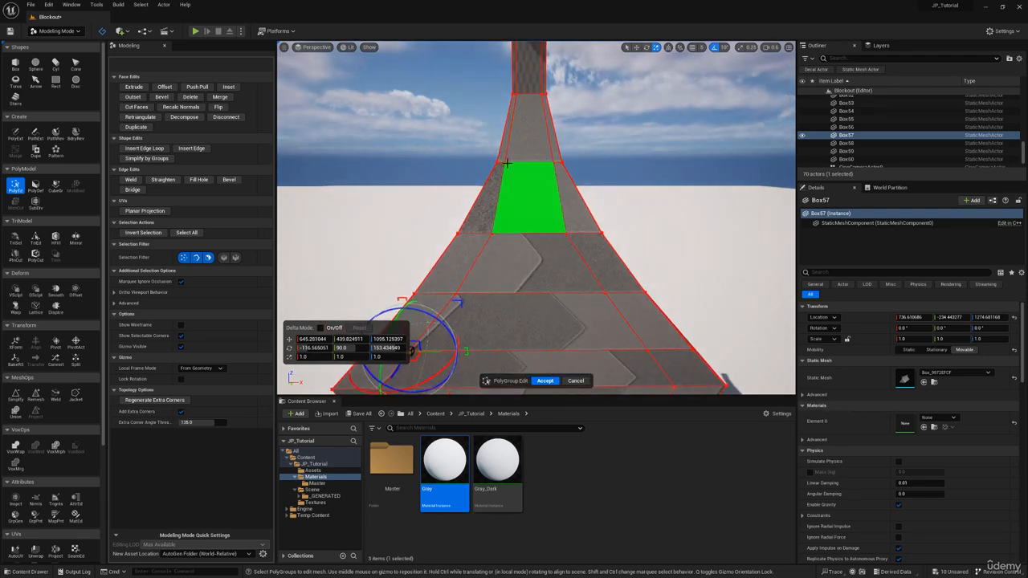
click(526, 199)
click(505, 162)
click(680, 139)
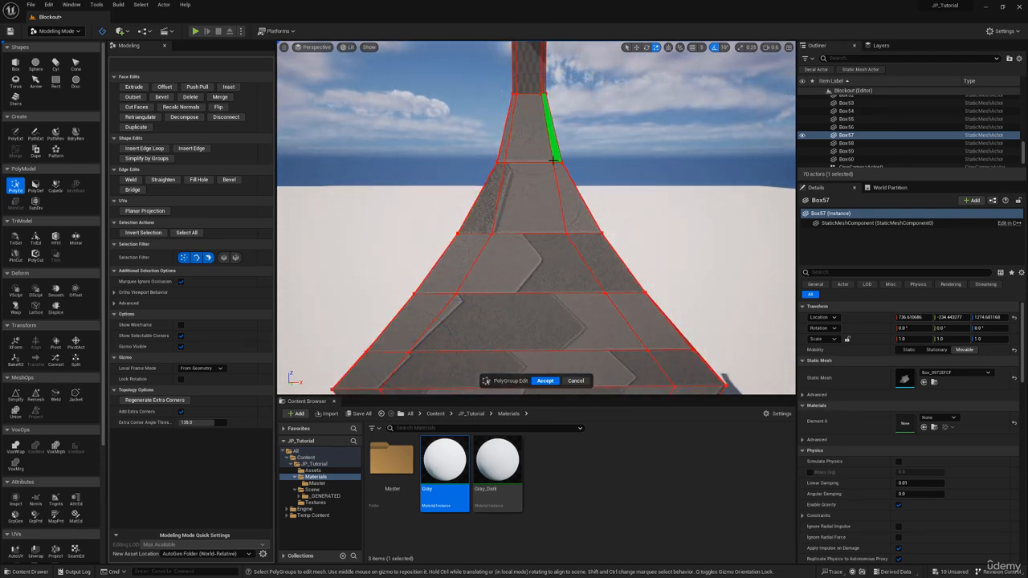
click(553, 162)
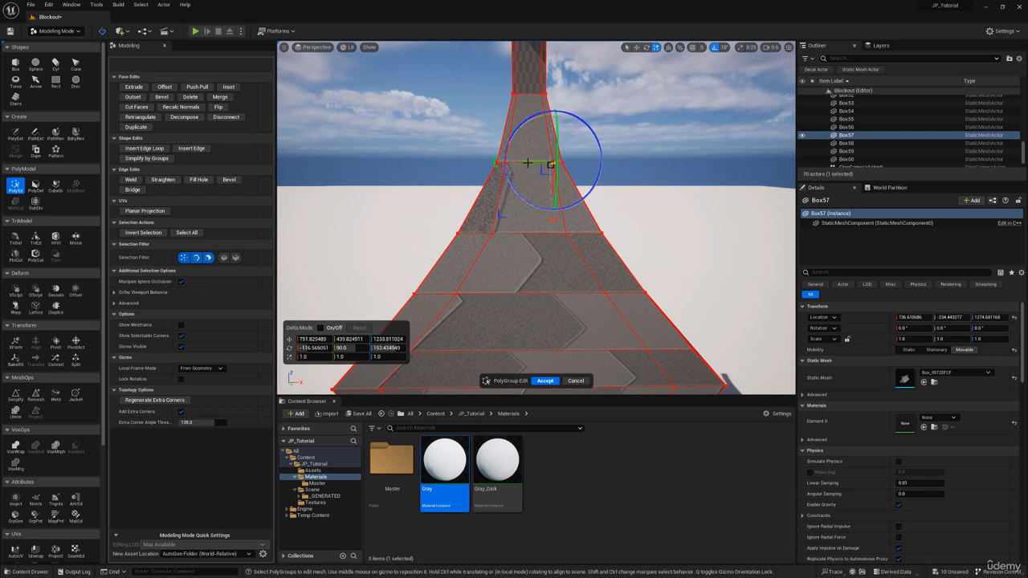
drag(527, 163, 556, 161)
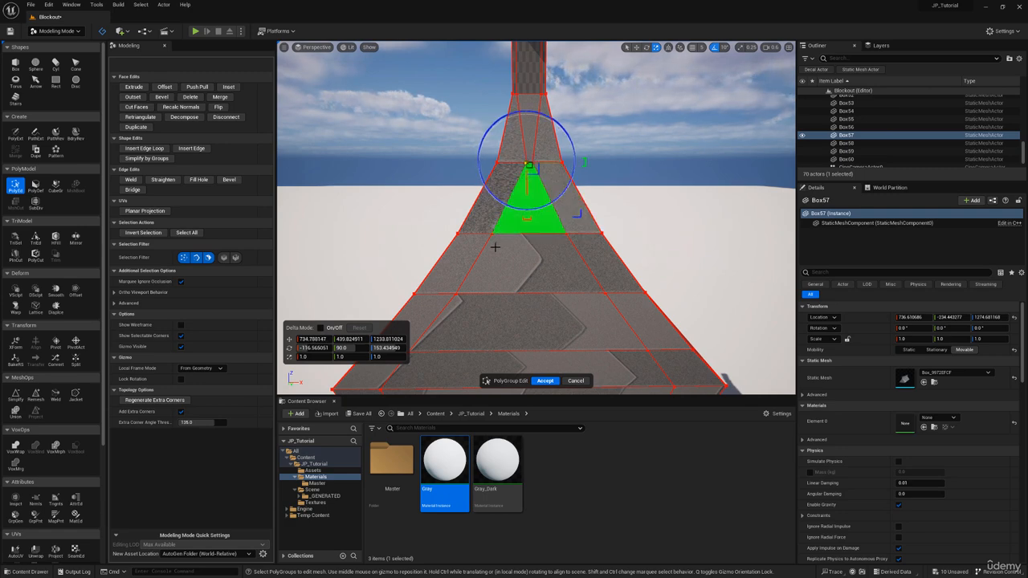
On the opposite gable, narrow the lower middle face to about 0.98 and pull its two upper vertices about 10 units inward each
scroll(524, 262, down, 5)
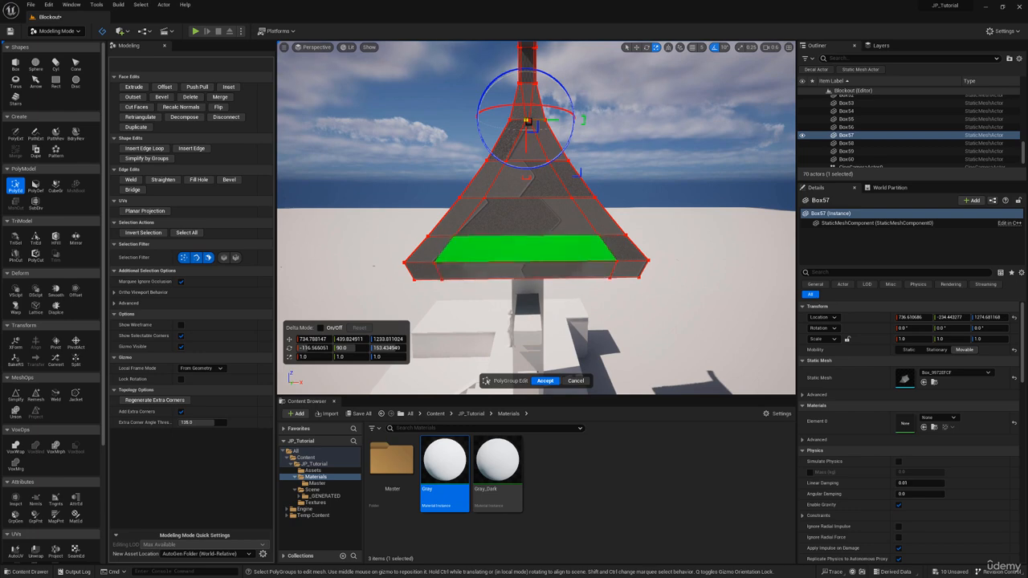
right_drag(525, 263, 576, 258)
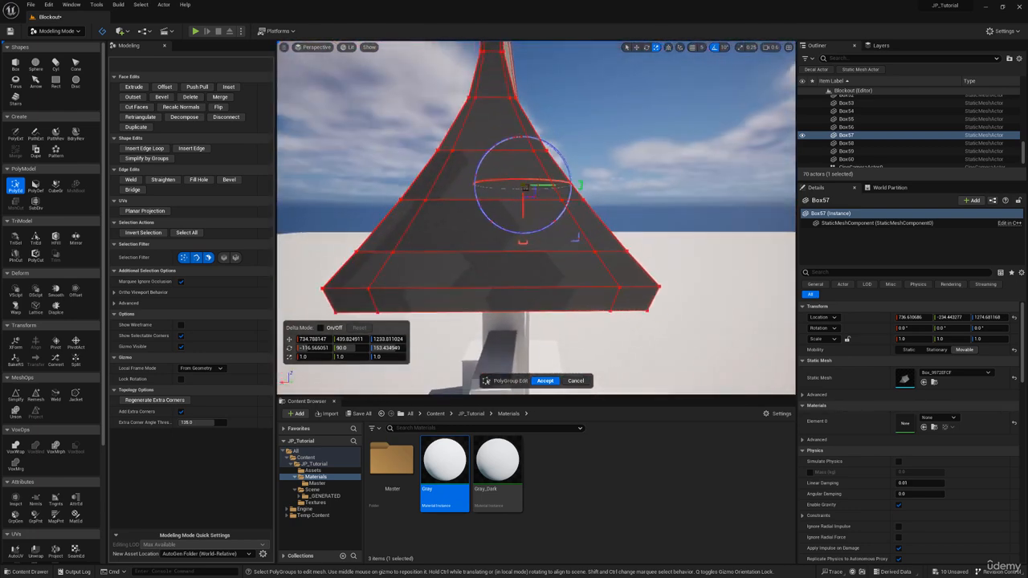
click(554, 223)
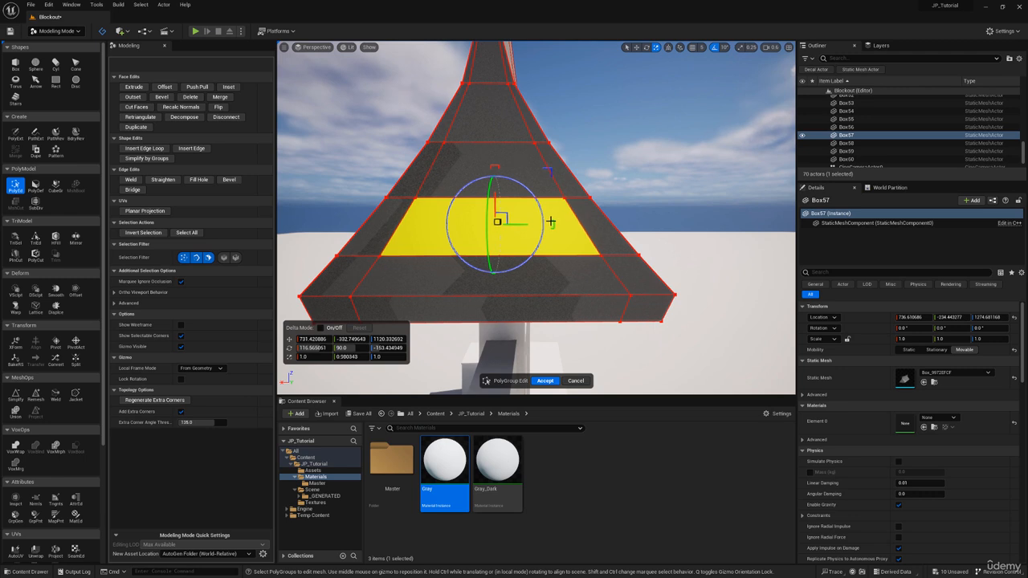
click(430, 198)
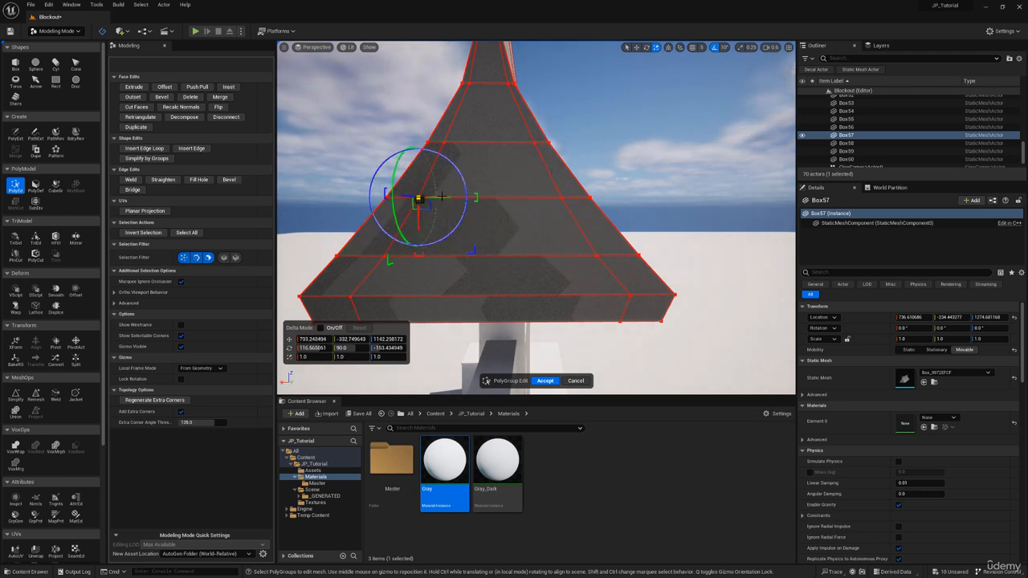
drag(441, 196, 455, 197)
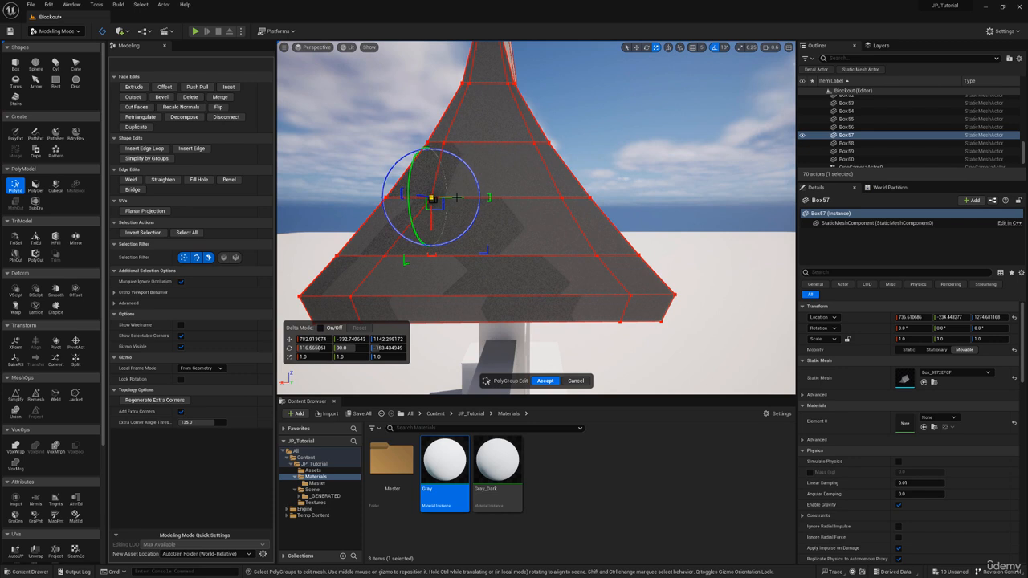
click(560, 197)
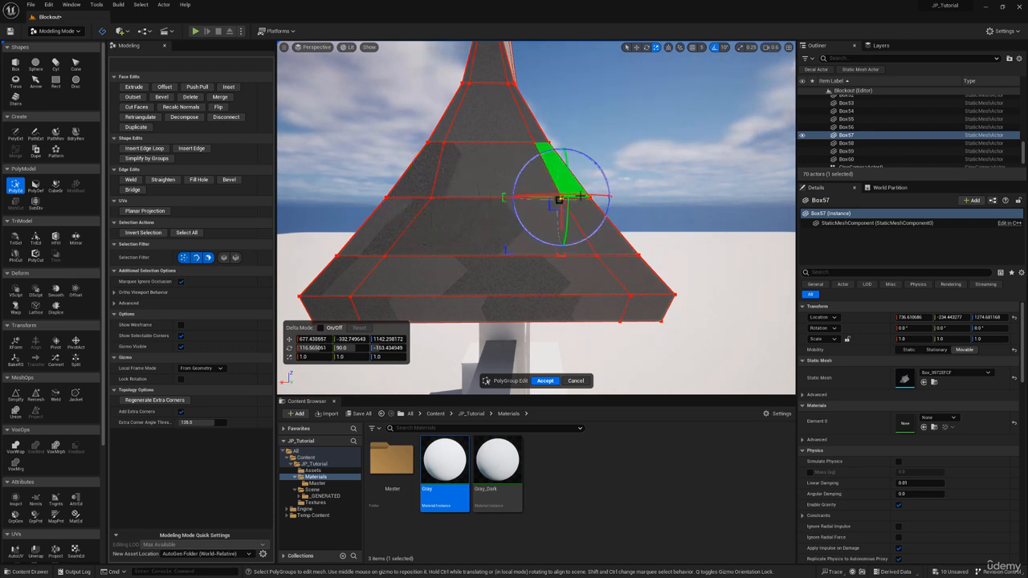
drag(534, 198, 521, 198)
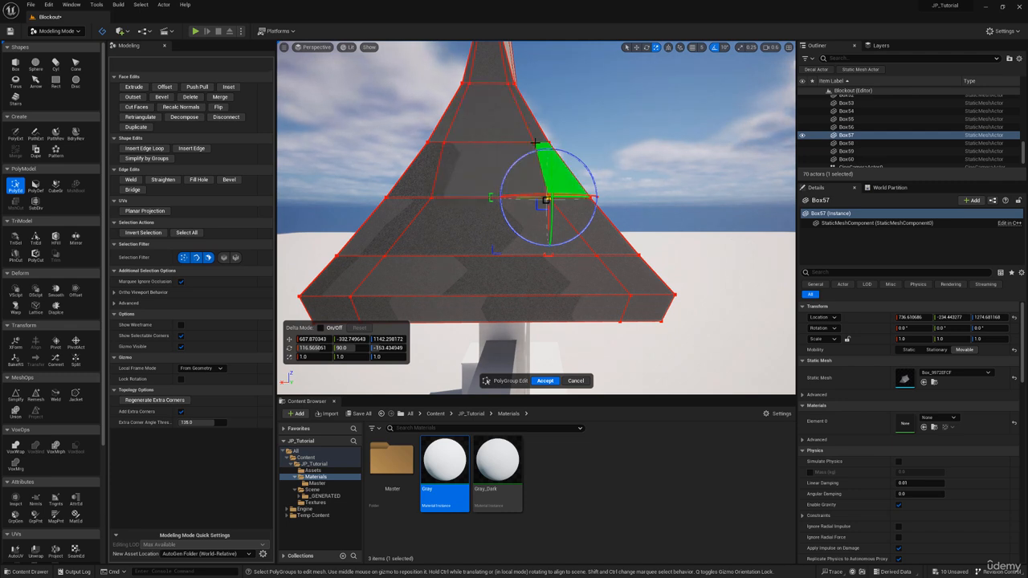
Move the next higher pair of inner vertices on the opposite gable about 19 and 21 units toward the centre
click(534, 142)
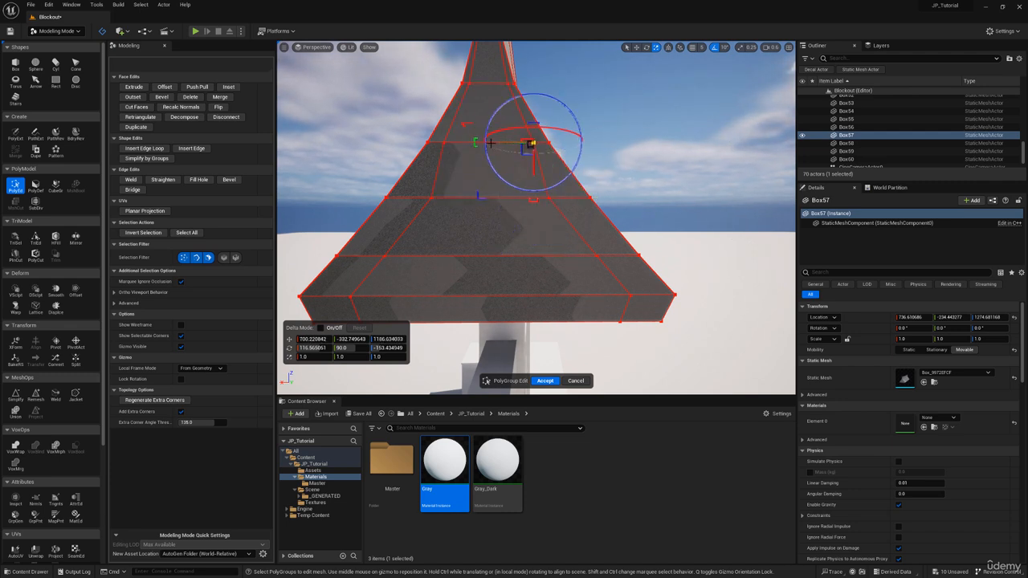
drag(491, 143, 467, 144)
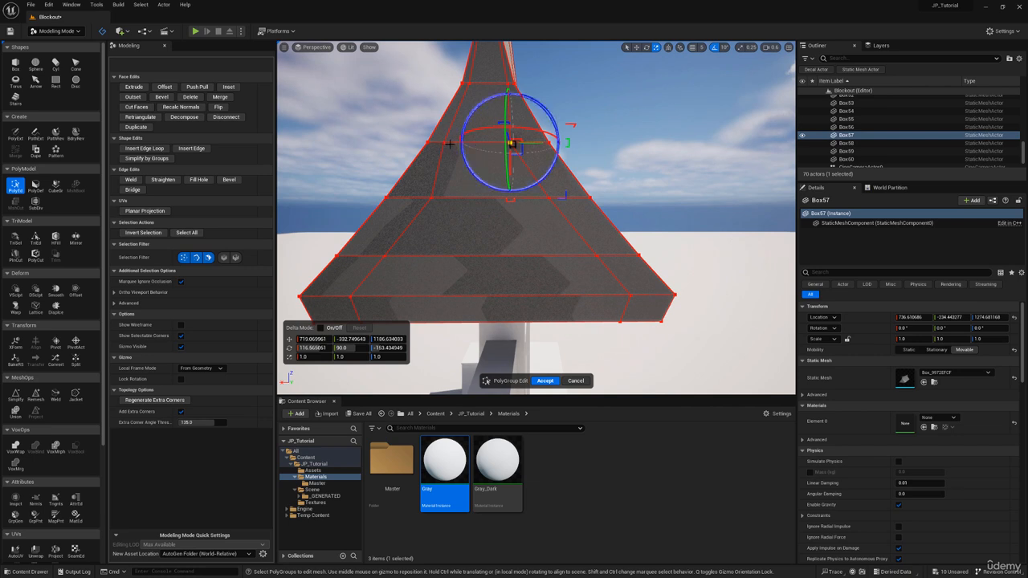
click(443, 142)
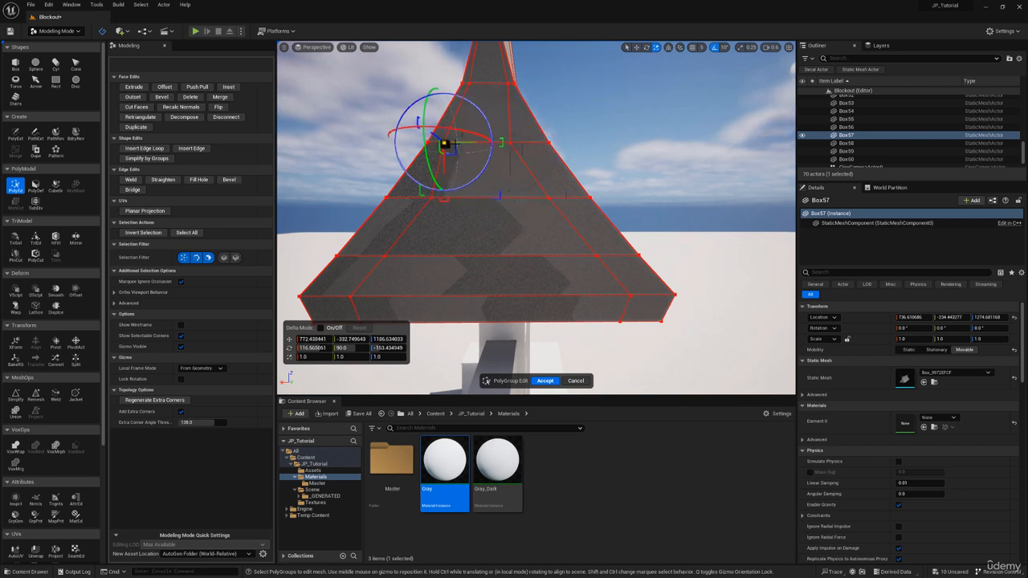
drag(462, 143, 487, 143)
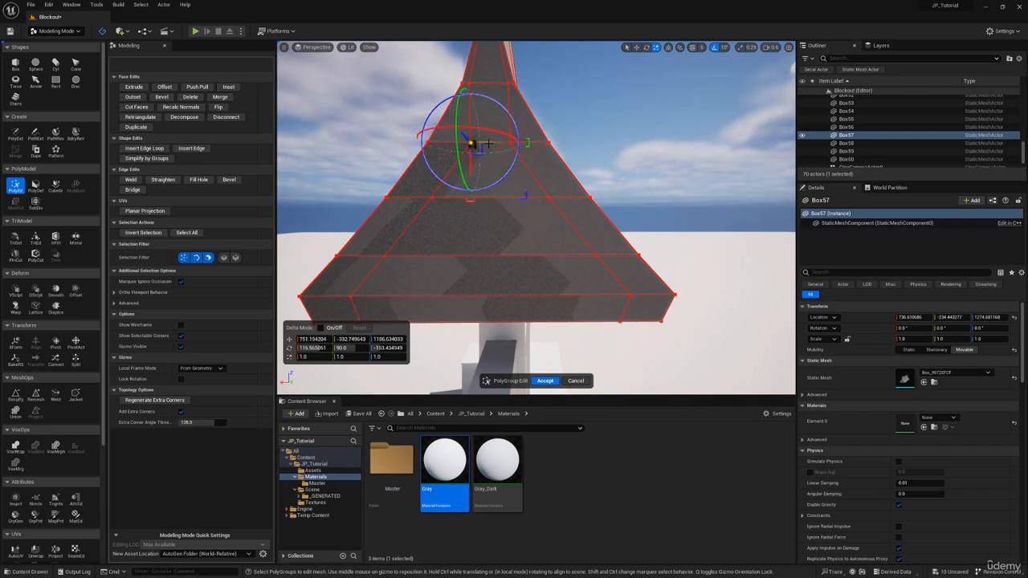
Delete the lower central faces of both gable ends and the connecting underside faces to open up the roof
click(498, 240)
shift+click(502, 278)
shift+click(554, 304)
right_drag(562, 293, 382, 229)
shift+click(572, 230)
shift+click(624, 239)
shift+click(622, 210)
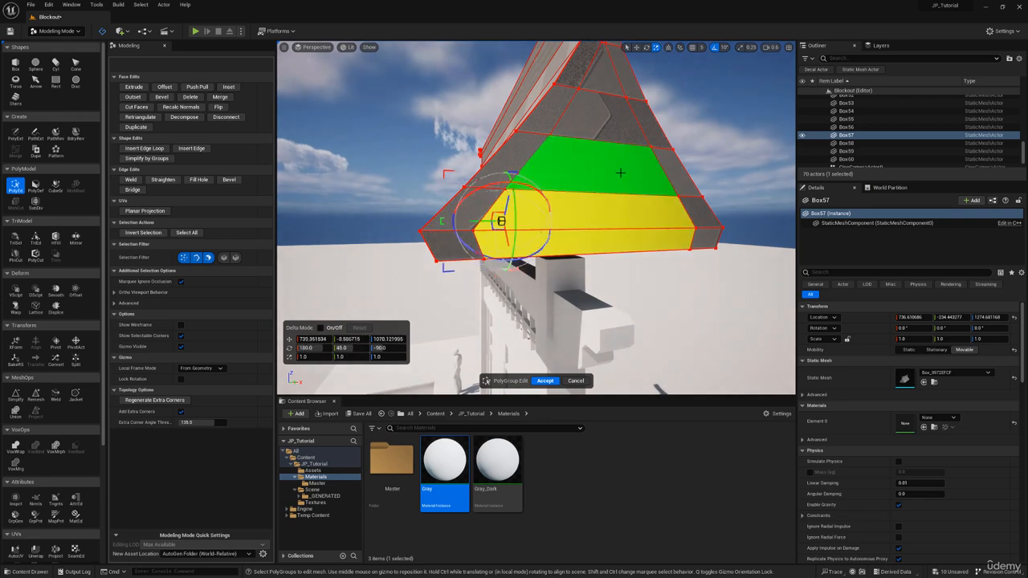
shift+click(620, 173)
key(Delete)
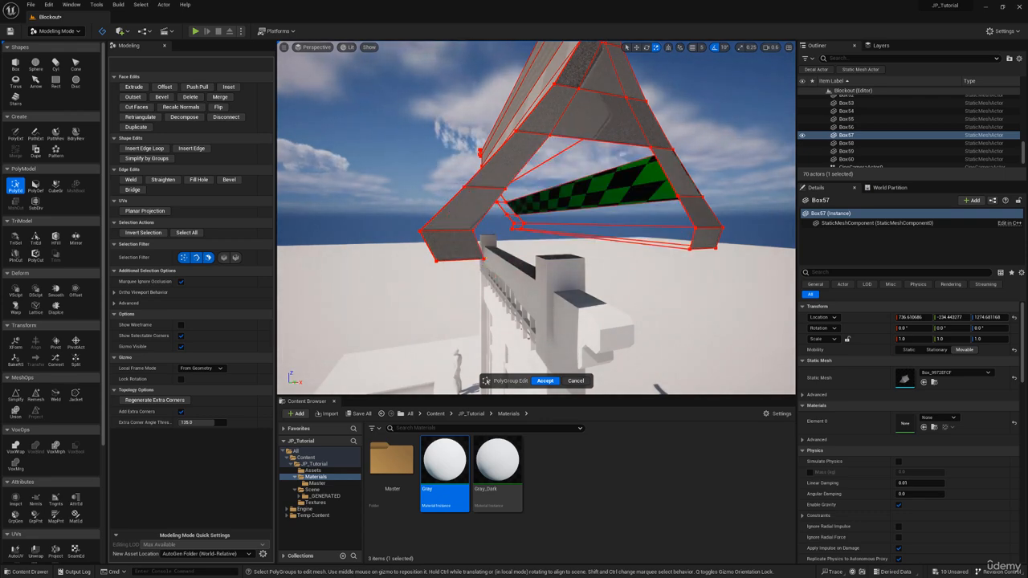
Bridge the two lowest pairs of inner edges between the gable ends along the left side of the opening
right_drag(596, 191, 497, 205)
click(455, 249)
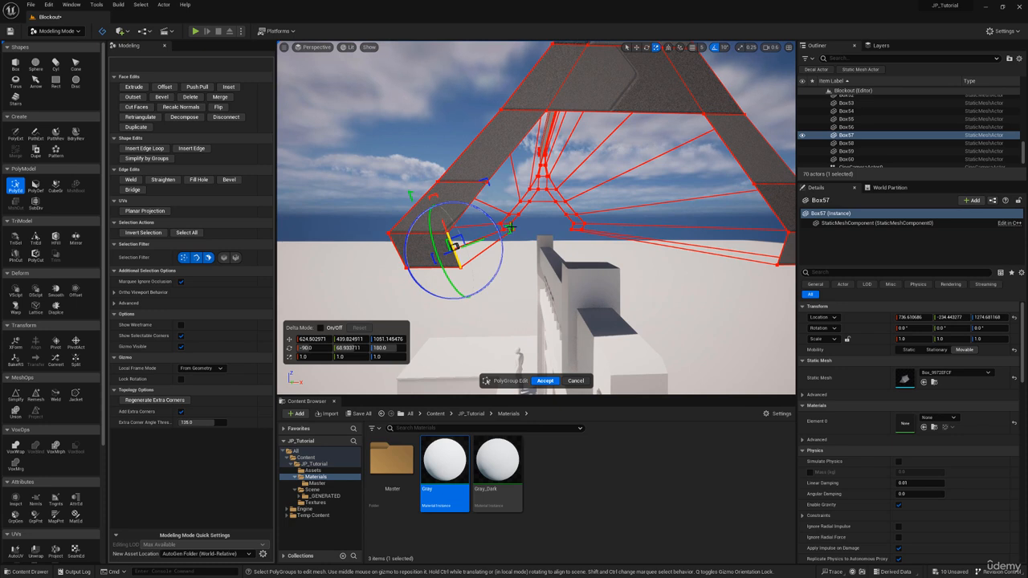
middle_click(511, 228)
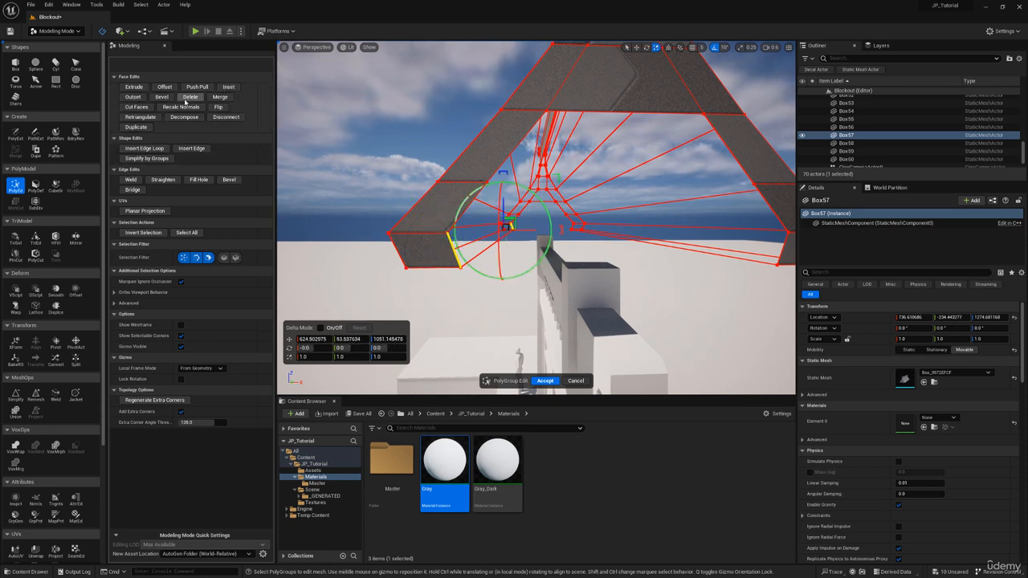
click(134, 190)
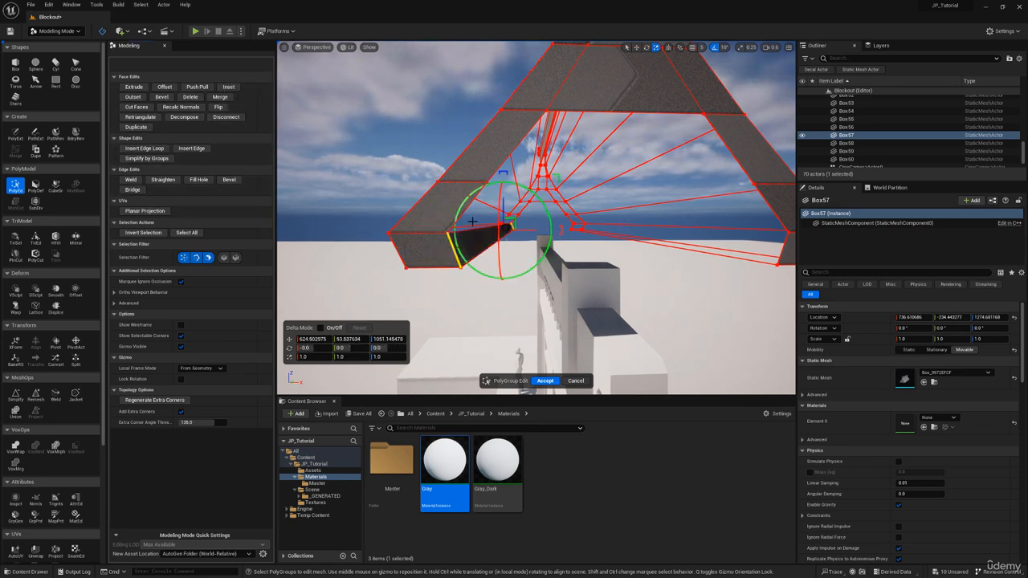
drag(465, 211, 503, 213)
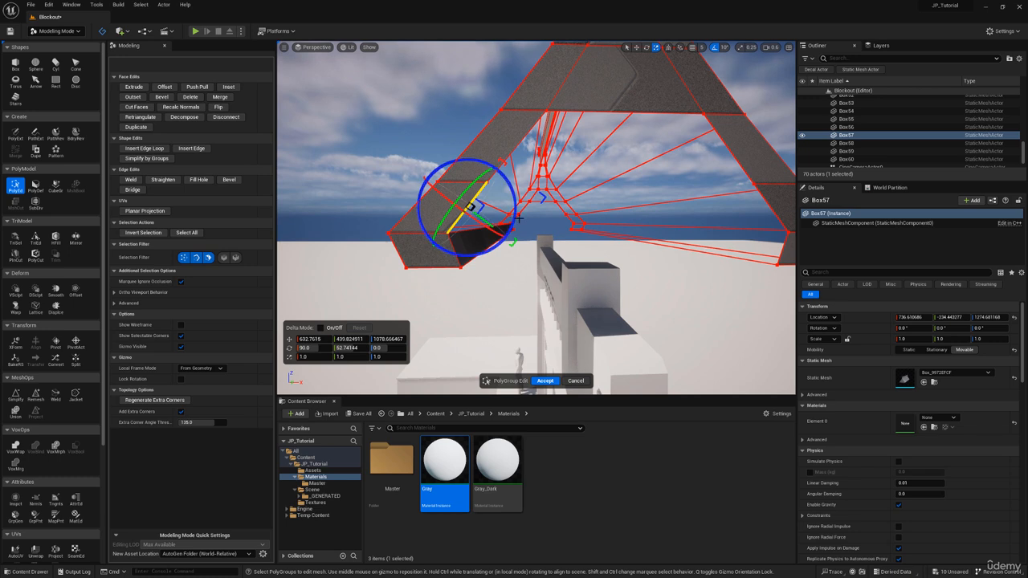
shift+click(516, 218)
click(135, 191)
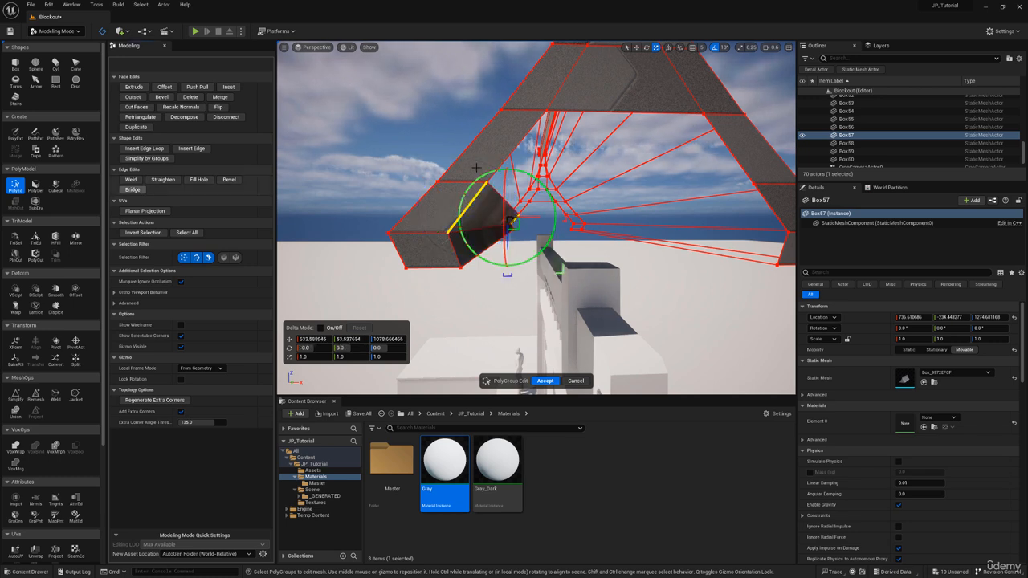
Bridge the upper sloped edge pair on the left side and the horizontal edges across the opening's top
click(519, 145)
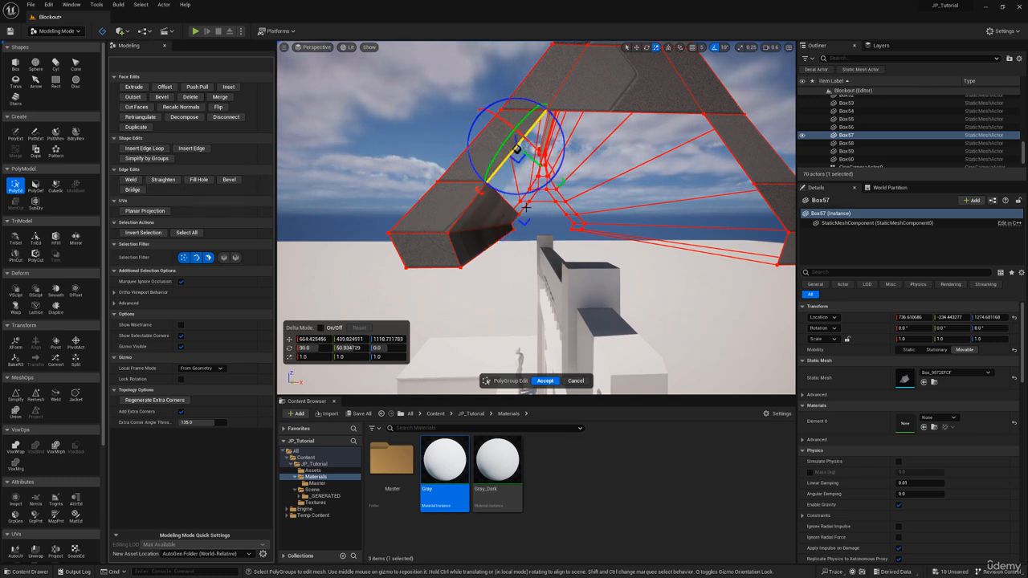
shift+click(526, 208)
click(132, 190)
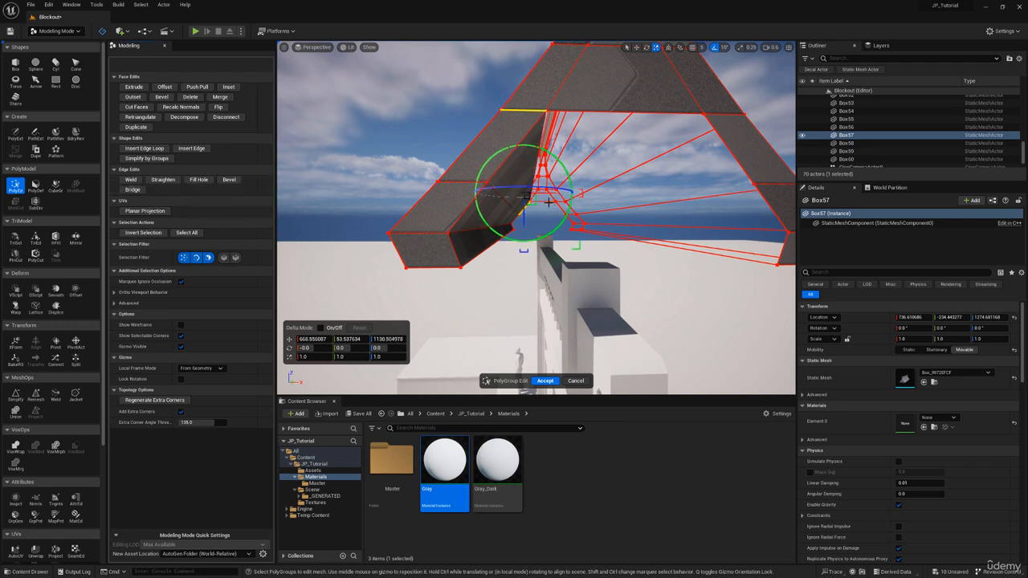
click(605, 103)
shift+click(605, 110)
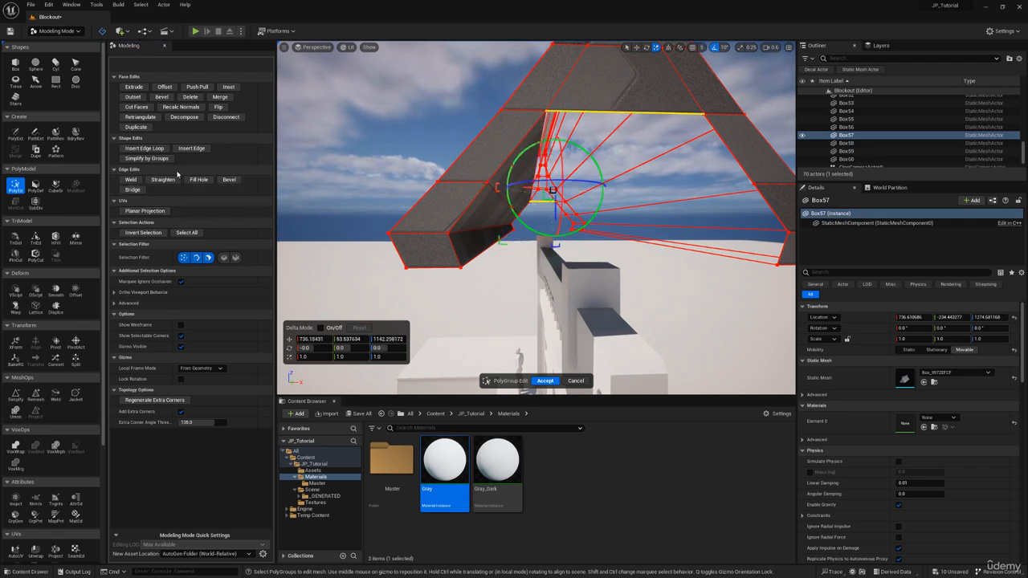
click(133, 190)
Bridge the upper sloped edge pair between the gable ends on the right side of the opening
right_drag(574, 146, 573, 145)
key(d)
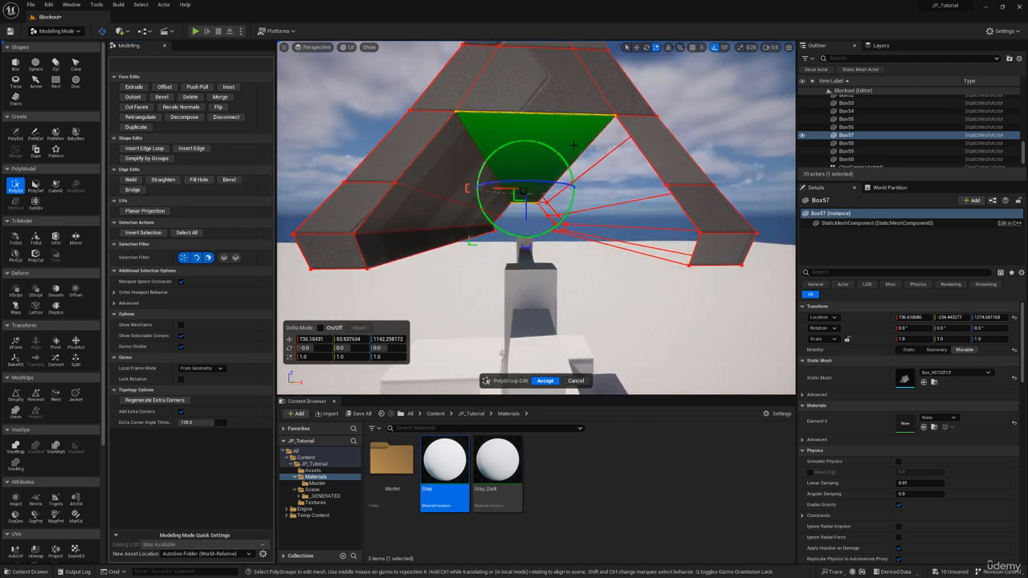
click(641, 151)
shift+click(543, 209)
click(132, 191)
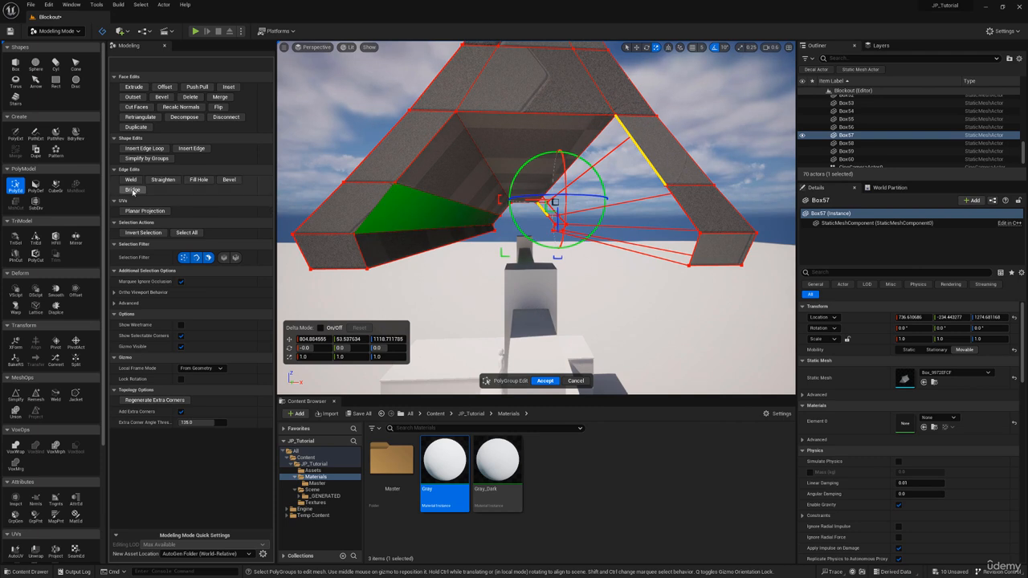
Bridge the two lowest edge pairs between the gable ends on the right side of the opening and accept the PolyGroup edit
click(681, 205)
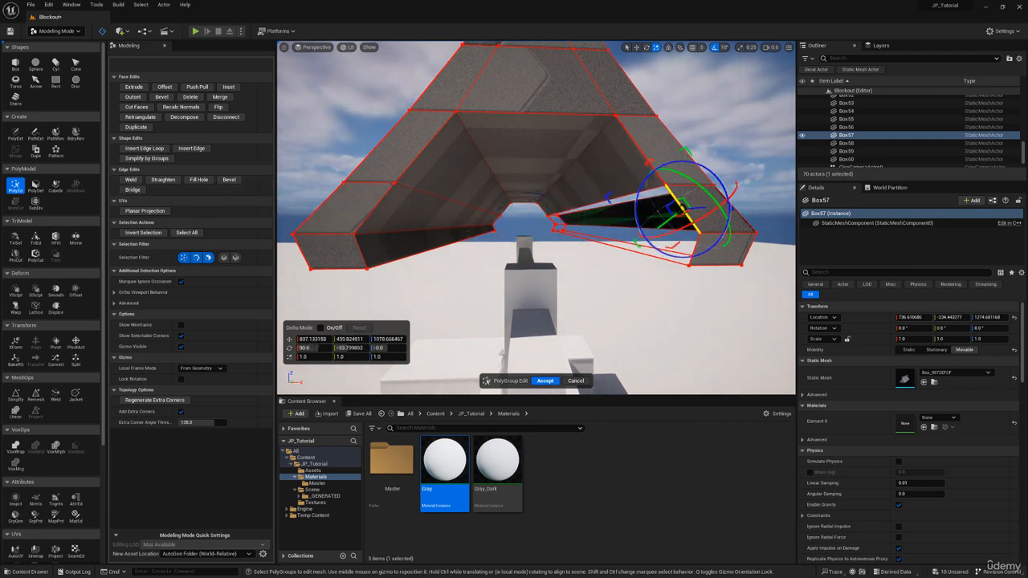
shift+click(554, 220)
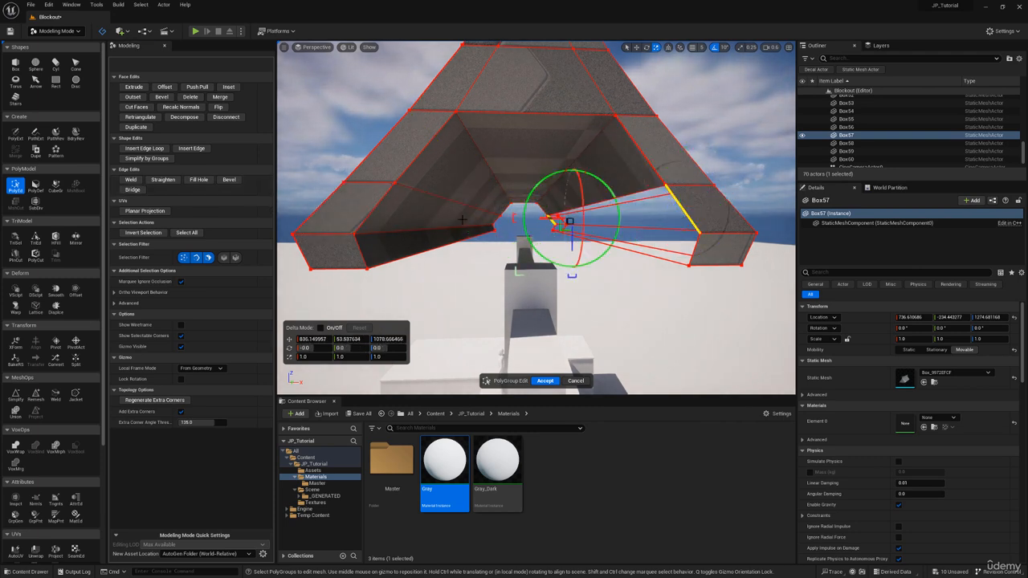
click(133, 191)
click(692, 252)
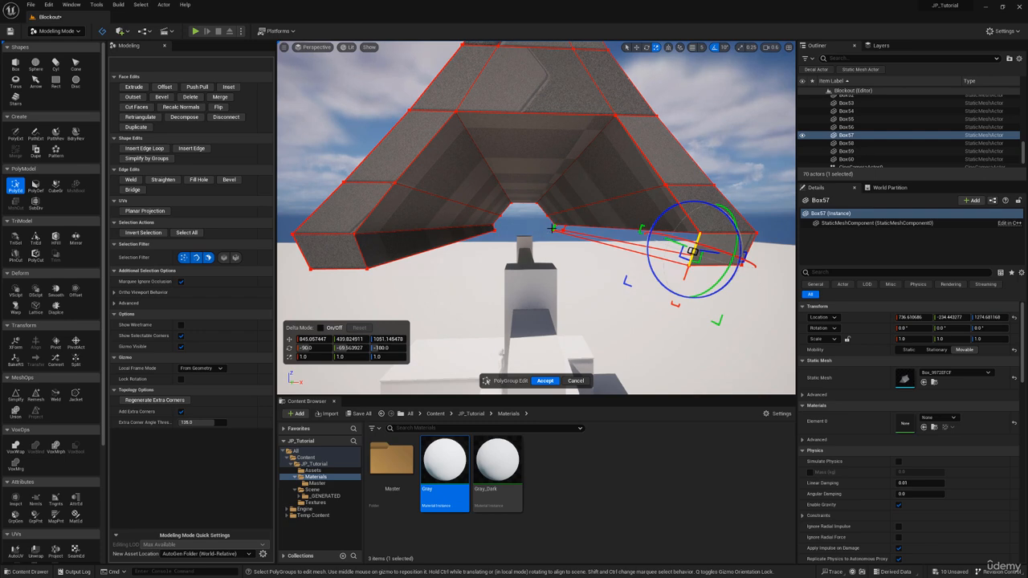
shift+click(552, 229)
click(132, 190)
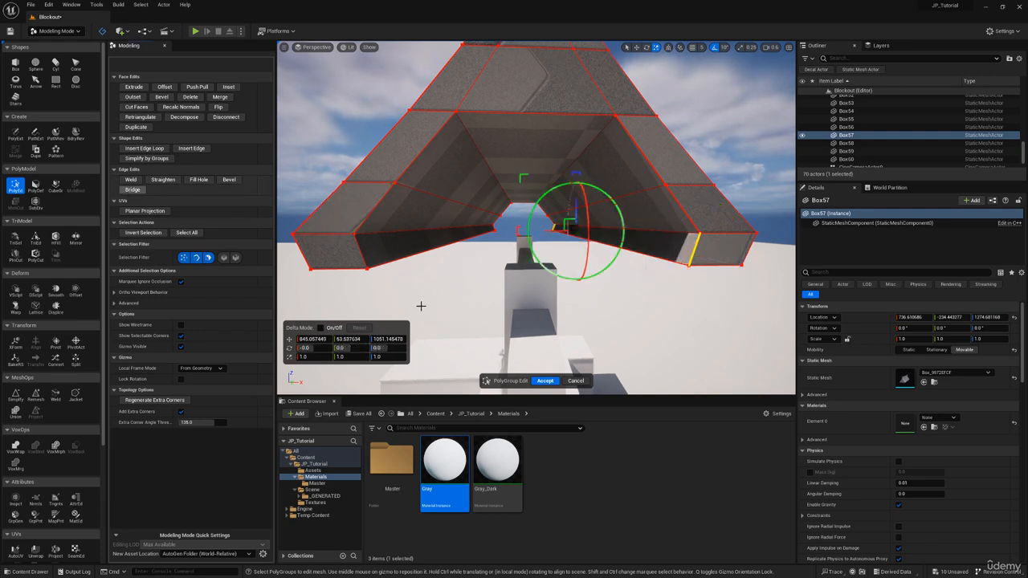
click(546, 381)
Lower the roof onto the gate posts, moving it to about X 731 and Z 1180
key(f)
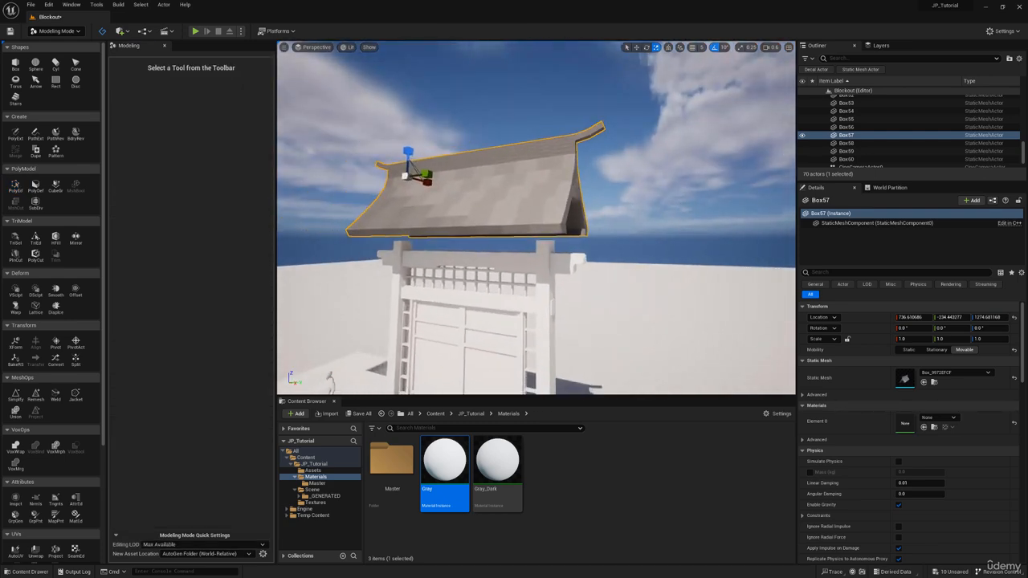
alt+drag(446, 74, 328, 76)
key(w)
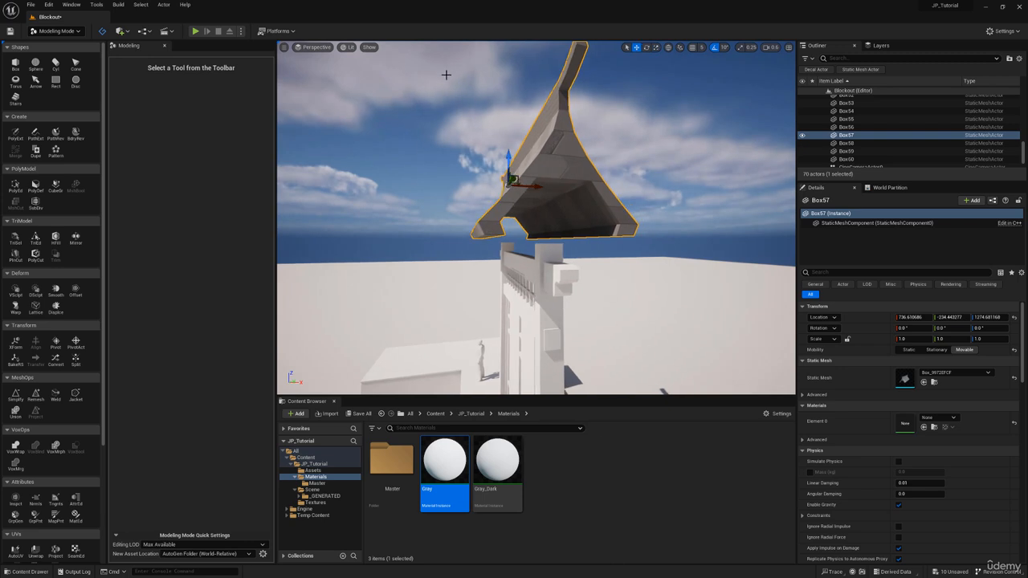
alt+drag(512, 164, 537, 202)
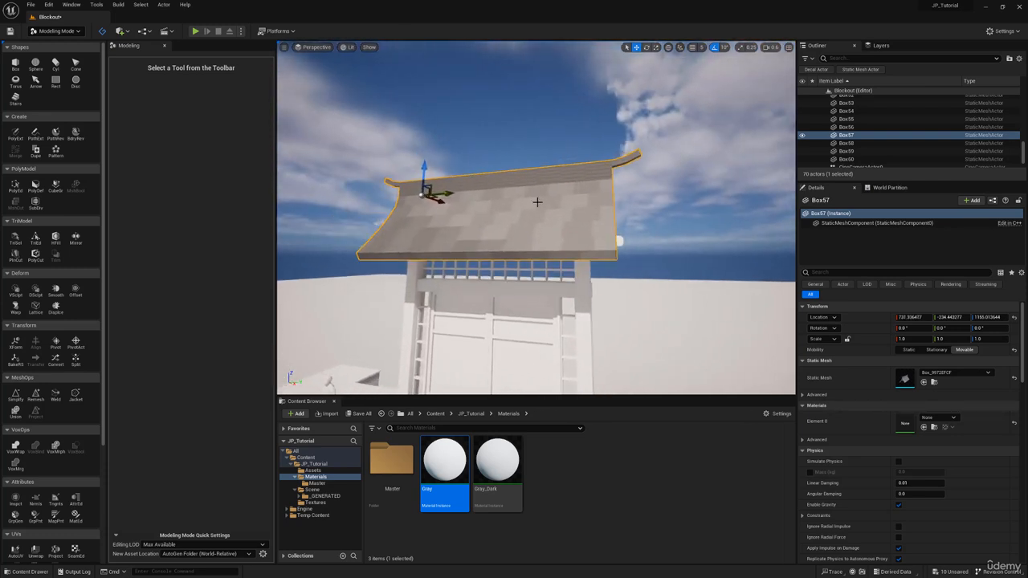
right_drag(514, 194, 508, 203)
key(s)
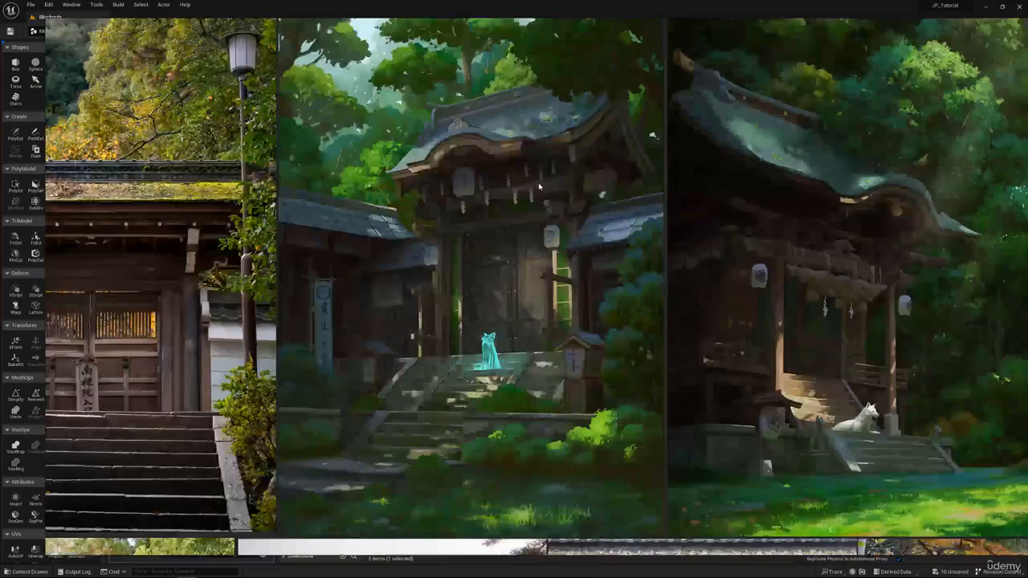
Check the shrine references, view the scene through CineCameraActor0 and unlock that camera's actor movement
scroll(539, 187, up, 5)
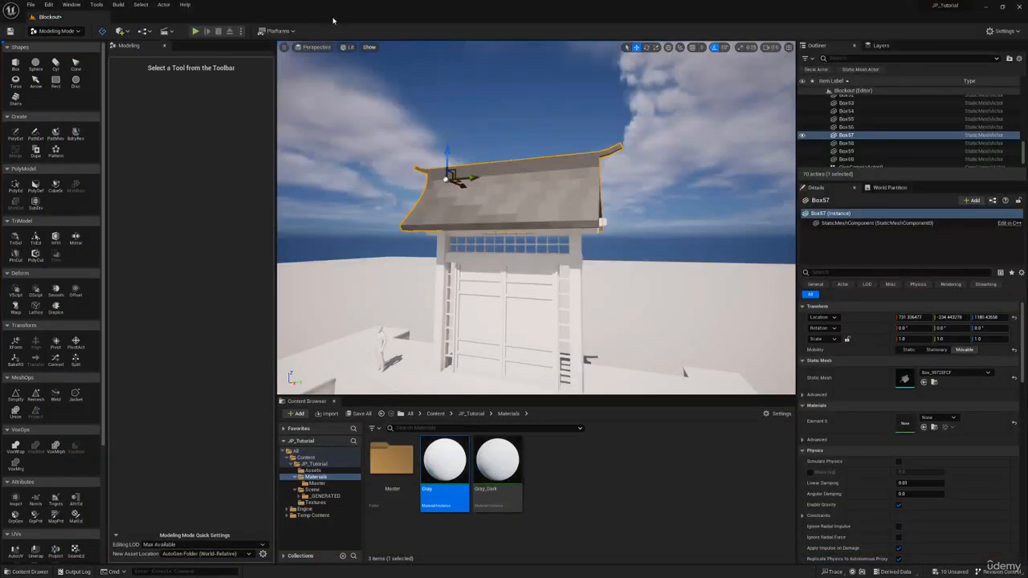
click(316, 48)
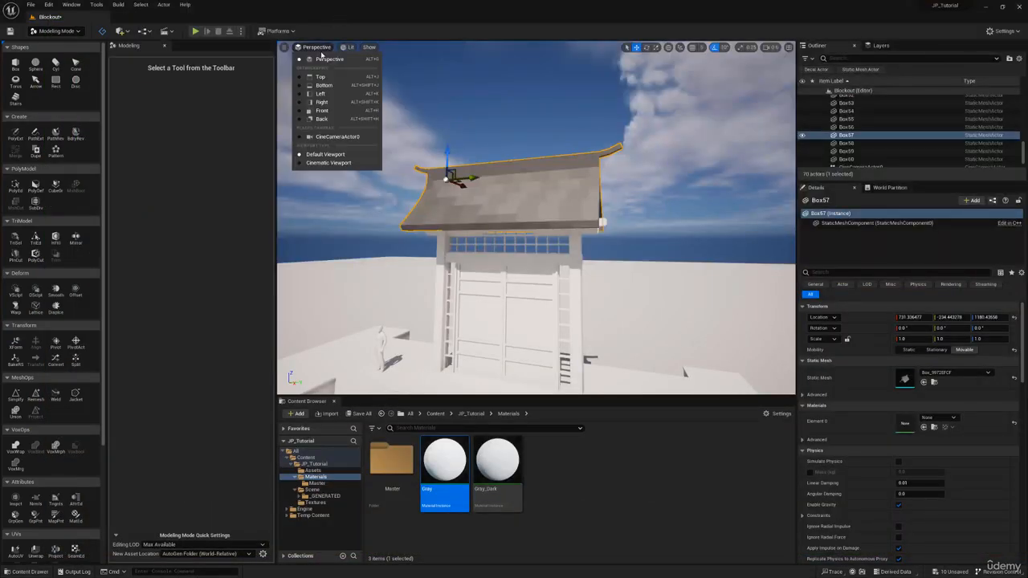
click(341, 137)
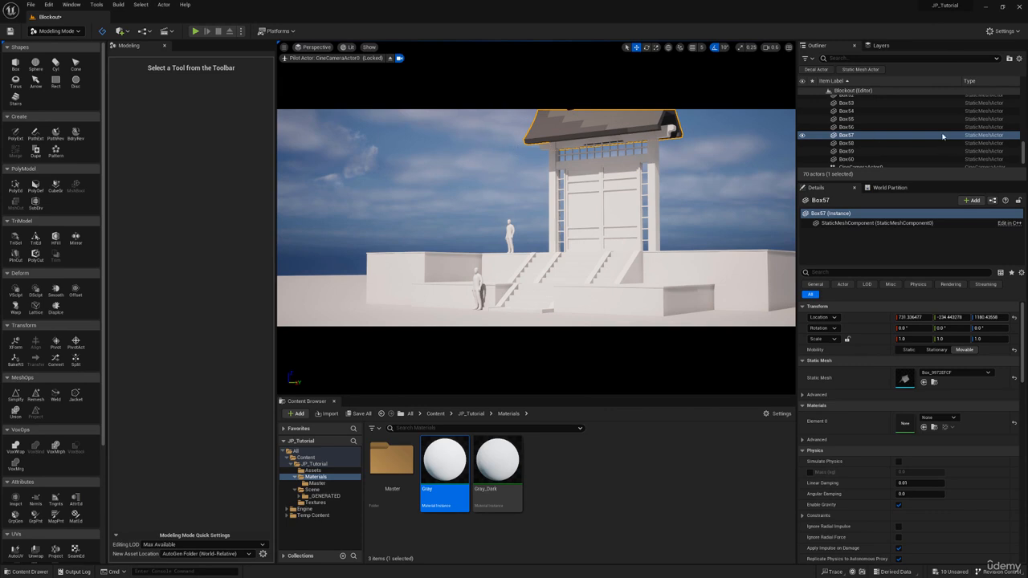
scroll(943, 137, down, 1)
right_click(881, 155)
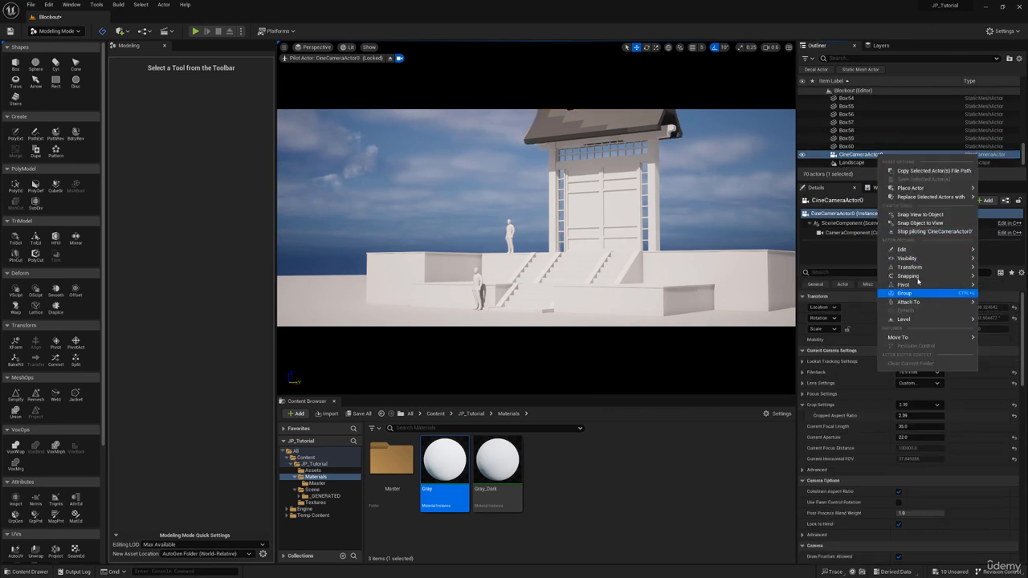
mouse_move(903, 269)
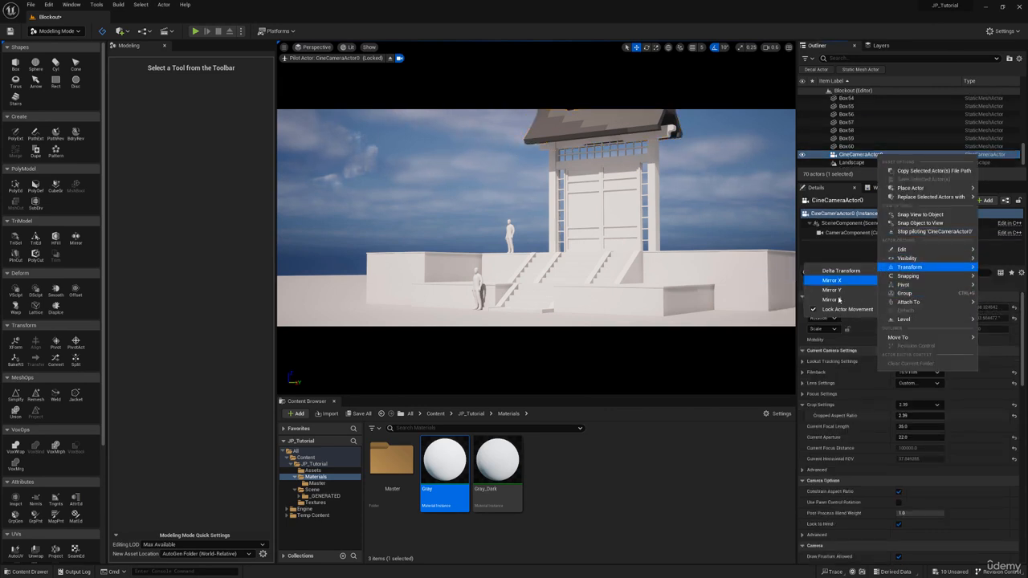
click(845, 310)
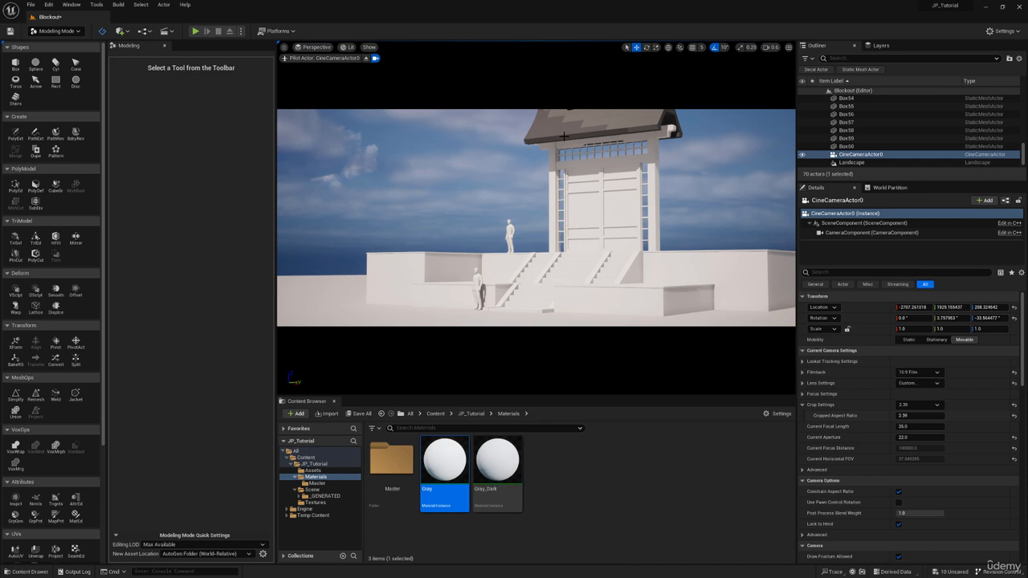
Reframe the camera shot by lowering the camera to about Z 247 and tilting it up to about 5.2°
right_drag(563, 136, 563, 129)
key(e)
key(q)
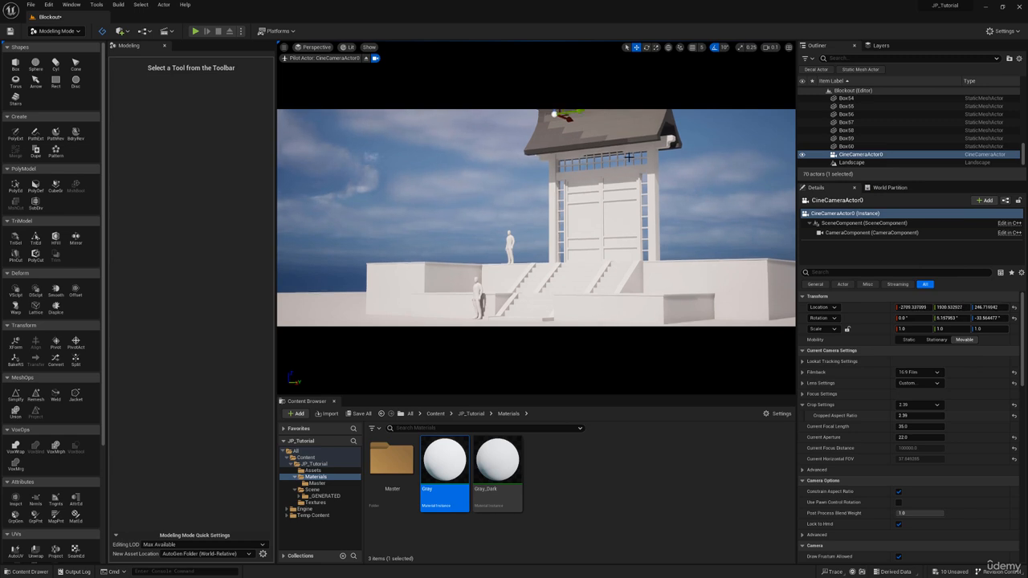
Lower the roof to about Z 1158 in the camera shot and stop piloting the camera
click(554, 115)
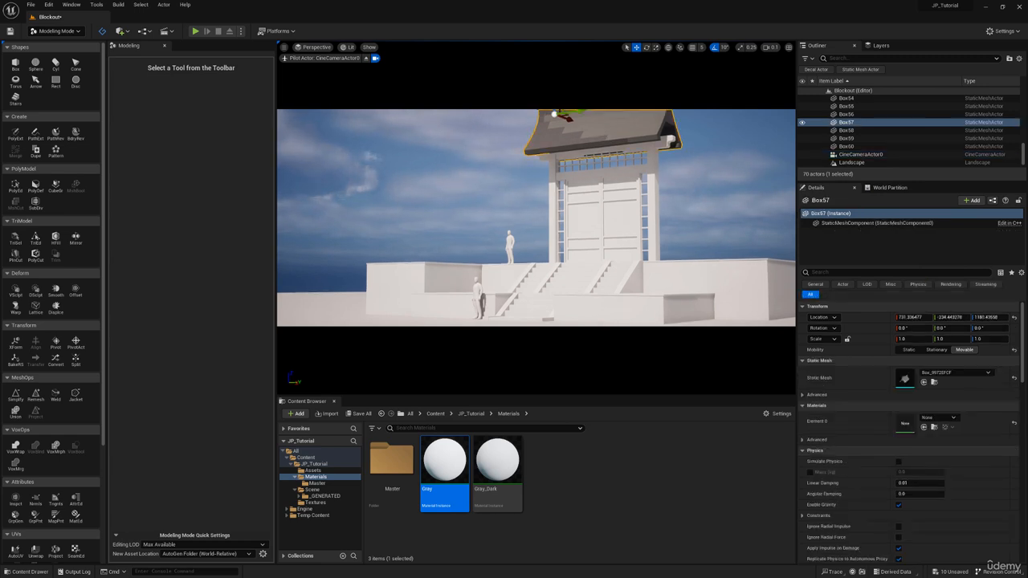
drag(554, 111, 555, 114)
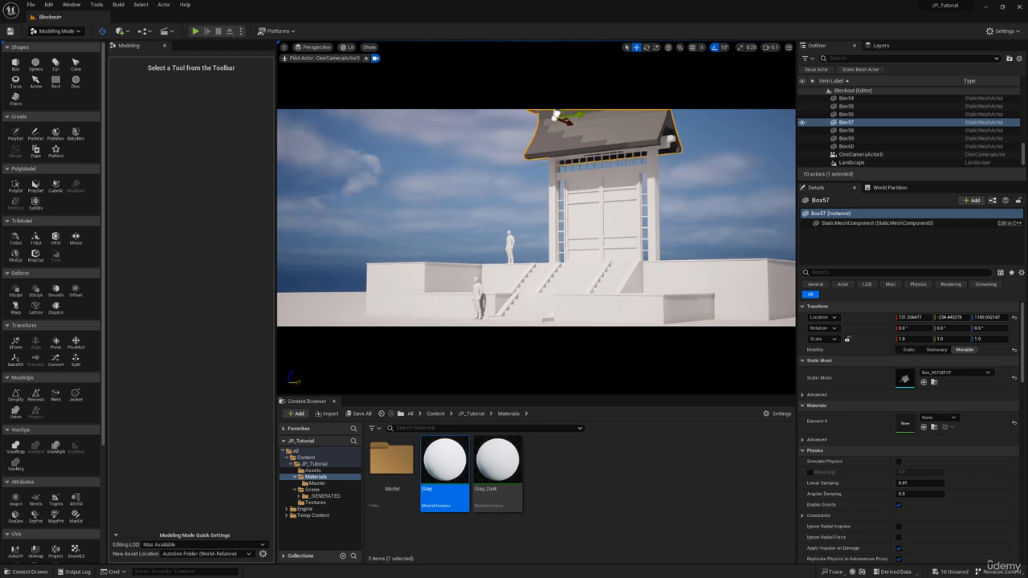
click(373, 58)
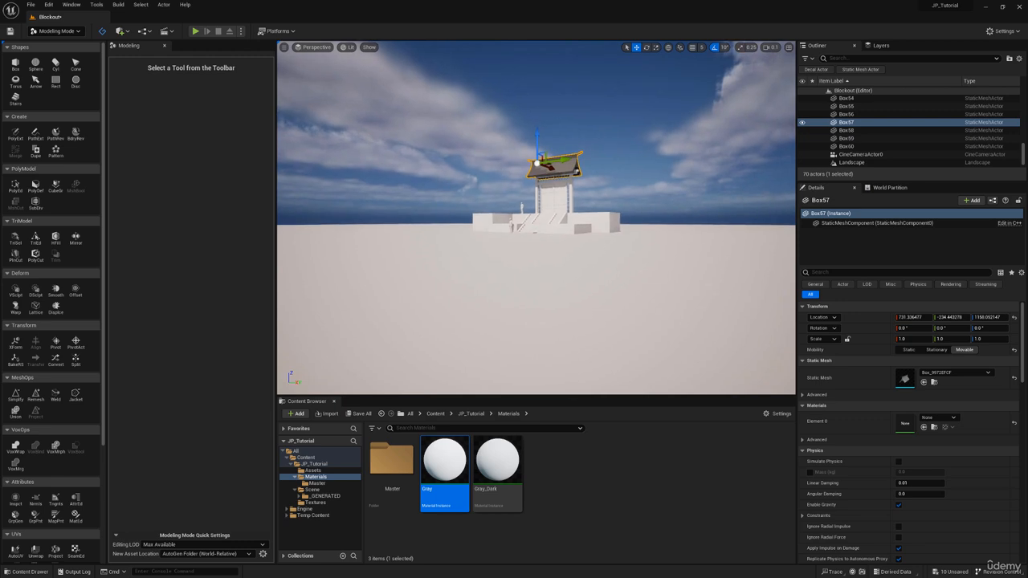
Examine from the front, the gable side and below how the roof sits on the gate posts and beam
key(w)
right_drag(537, 218, 479, 205)
key(d)
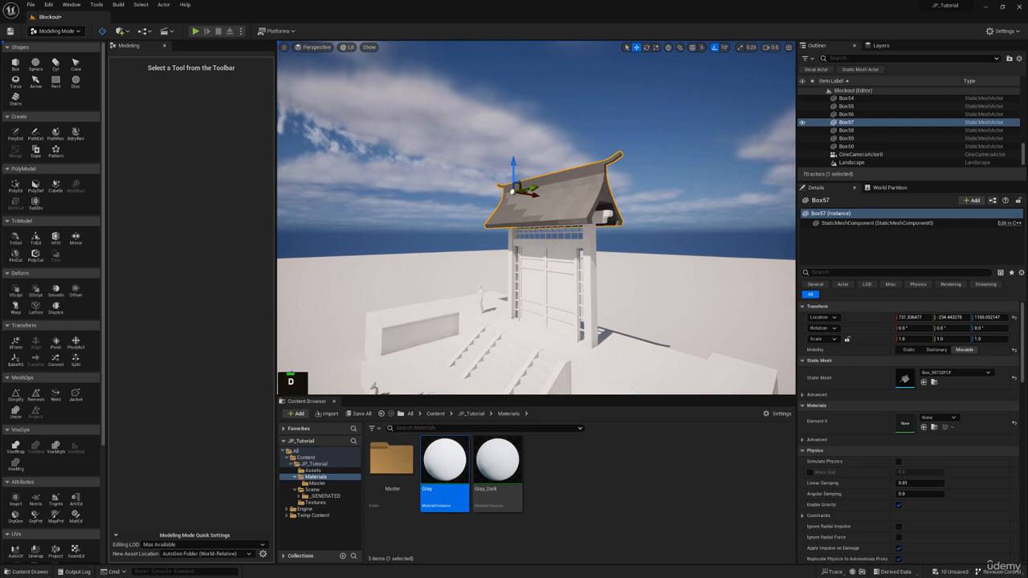
key(w)
mouse_move(537, 218)
right_down()
mouse_move(474, 210)
mouse_move(508, 216)
mouse_move(488, 225)
mouse_move(531, 200)
right_up()
key(d)
key(w)
key(a)
key(w)
key(s)
key(d)
click(514, 320)
key(a)
right_drag(514, 320, 459, 67)
key(q)
key(d)
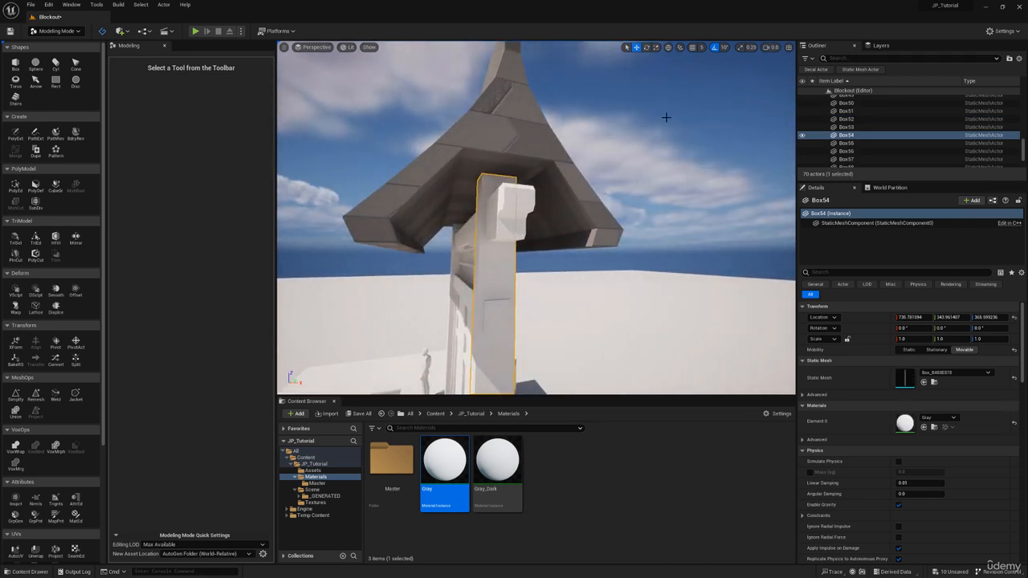
key(w)
right_drag(666, 117, 596, 202)
right_drag(472, 191, 477, 196)
key(q)
key(s)
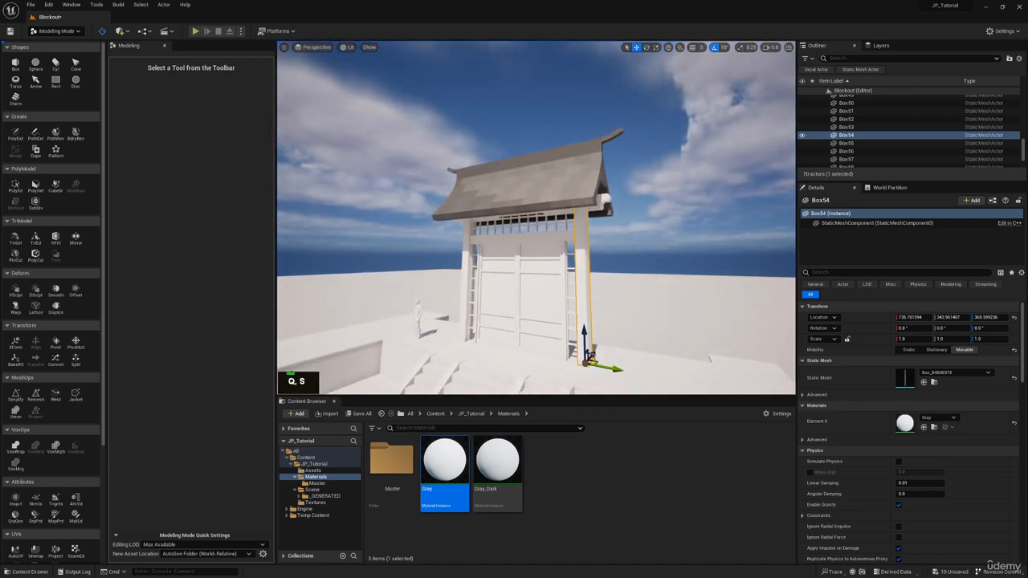
Study the painted shrine gate reference for its roof pitch, eaves and proportions
scroll(477, 196, down, 2)
scroll(477, 196, up, 2)
right_drag(610, 1, 441, 331)
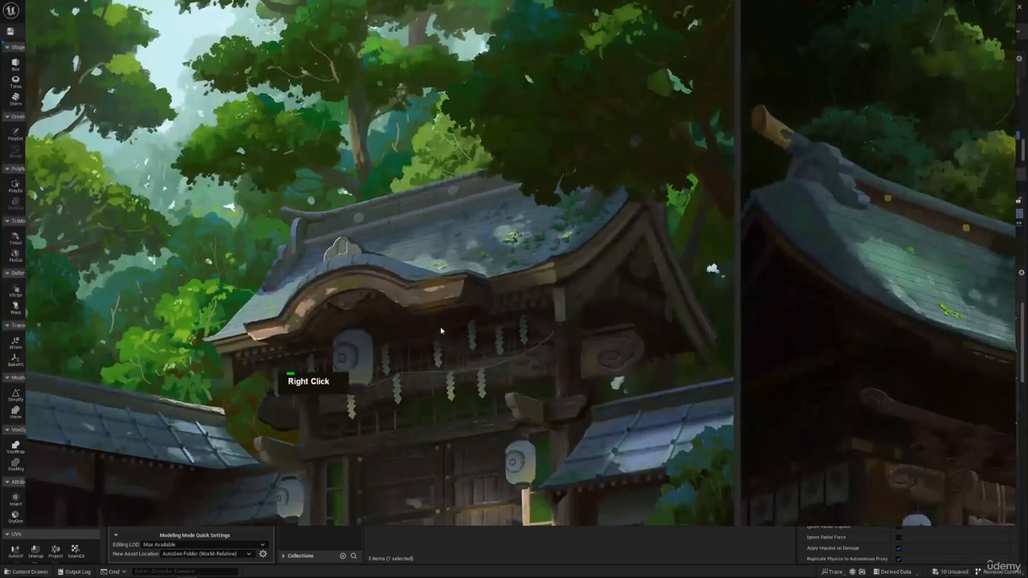
scroll(517, 389, down, 2)
scroll(481, 261, up, 3)
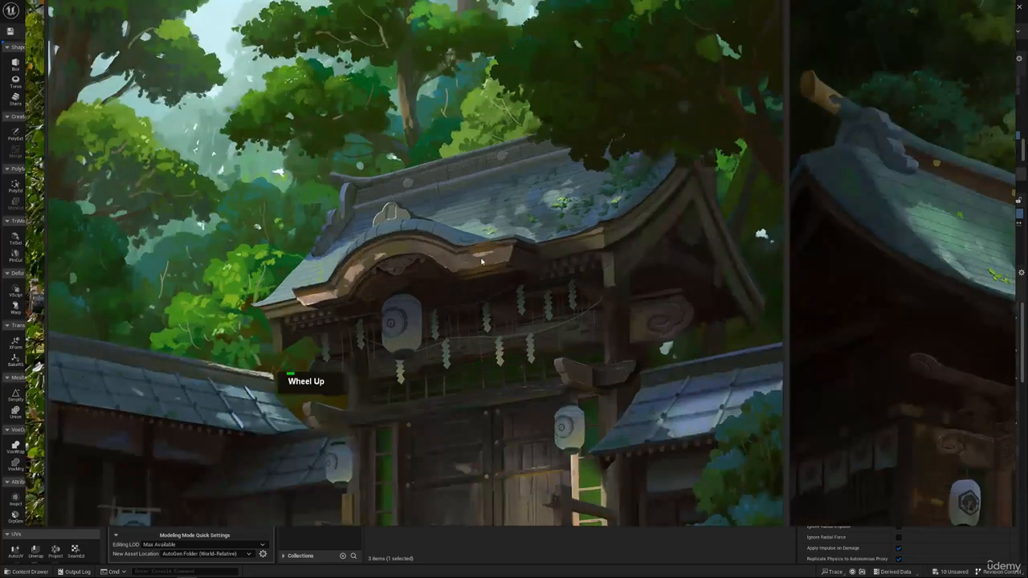
scroll(492, 258, down, 2)
middle_drag(447, 280, 518, 225)
scroll(518, 224, up, 2)
right_drag(518, 224, 526, 0)
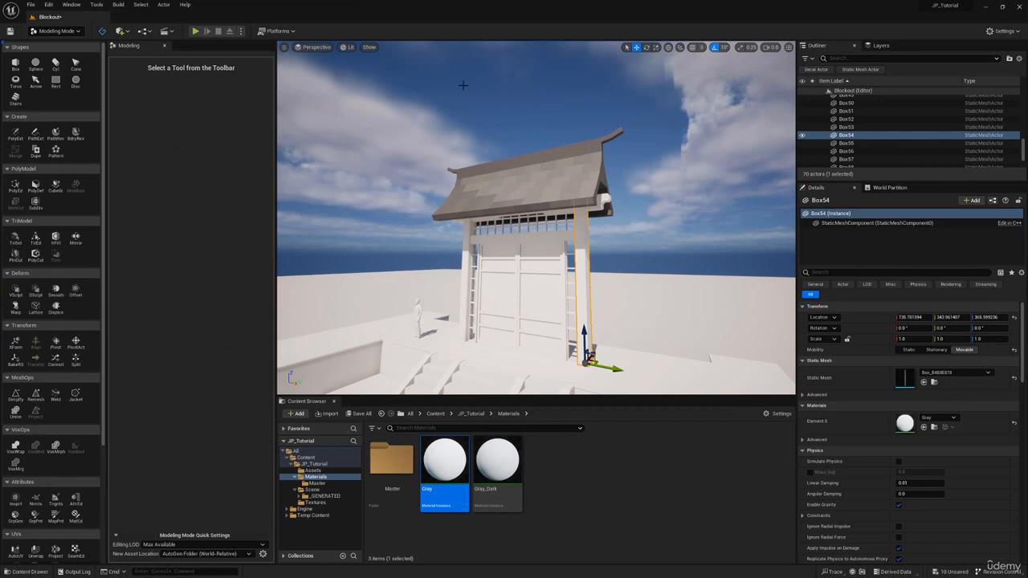
Return to the CineCameraActor0 view and compare the gate's proportions with the reference paintings
click(313, 48)
click(352, 138)
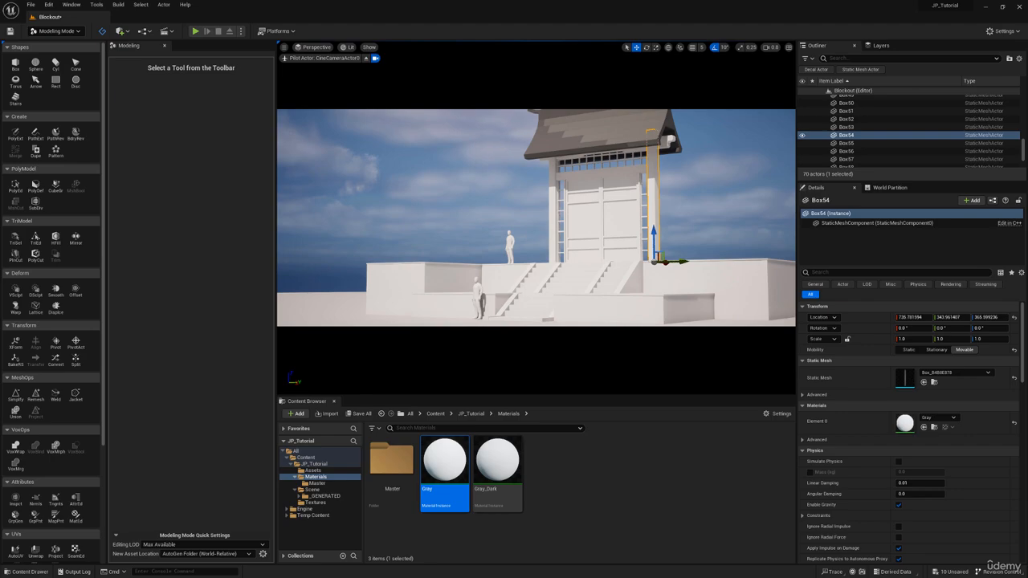
right_drag(482, 2, 420, 210)
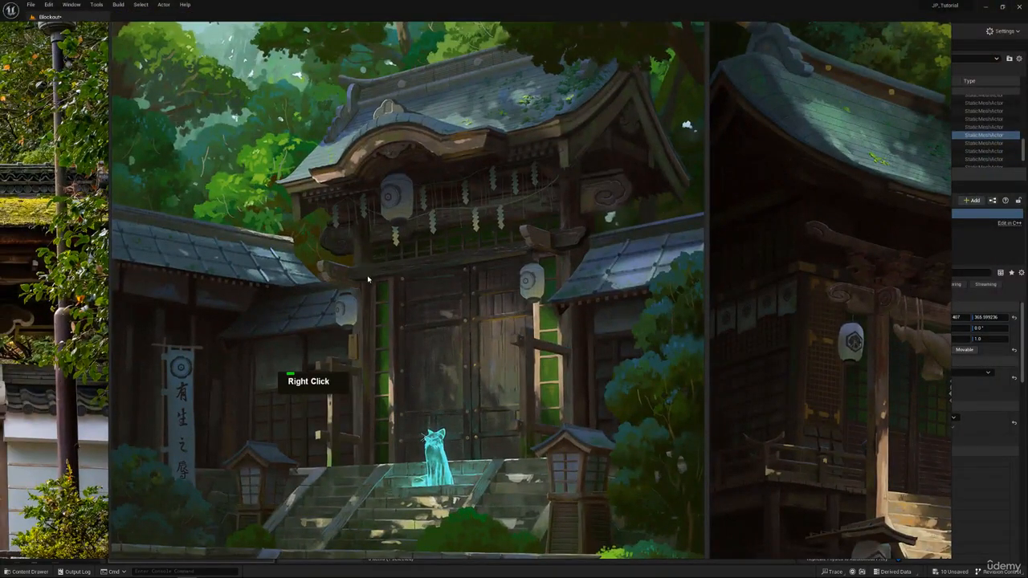
scroll(454, 303, down, 4)
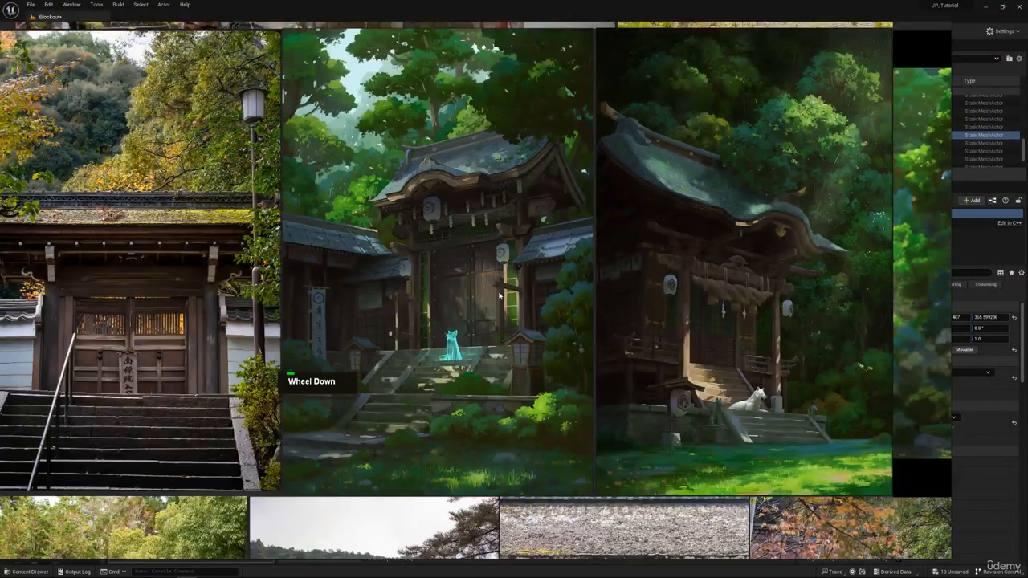
right_drag(501, 297, 486, 0)
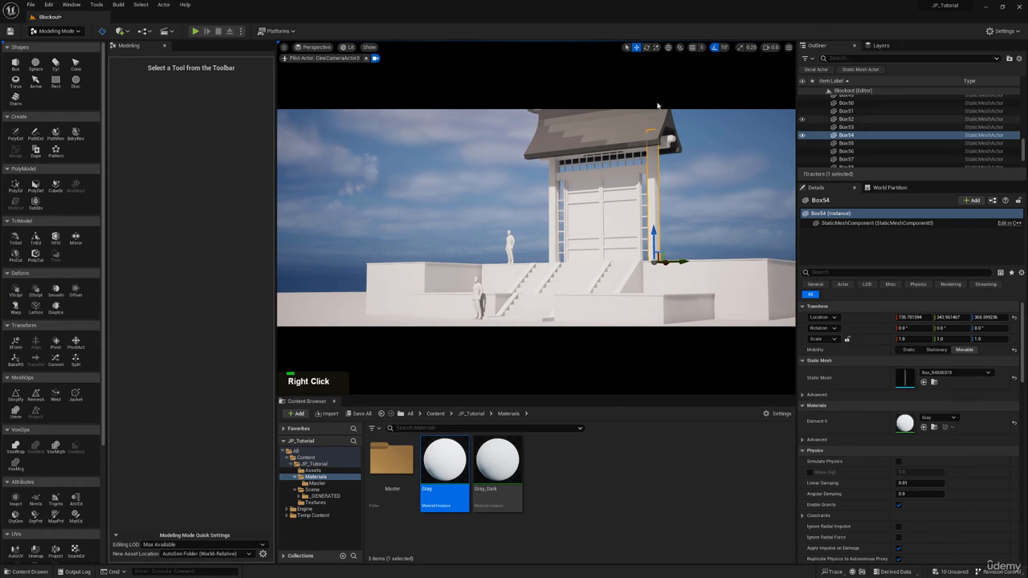
Move the pivot of the roof mesh Box57 to the bottom of its bounding box and accept
click(835, 159)
key(r)
key(w)
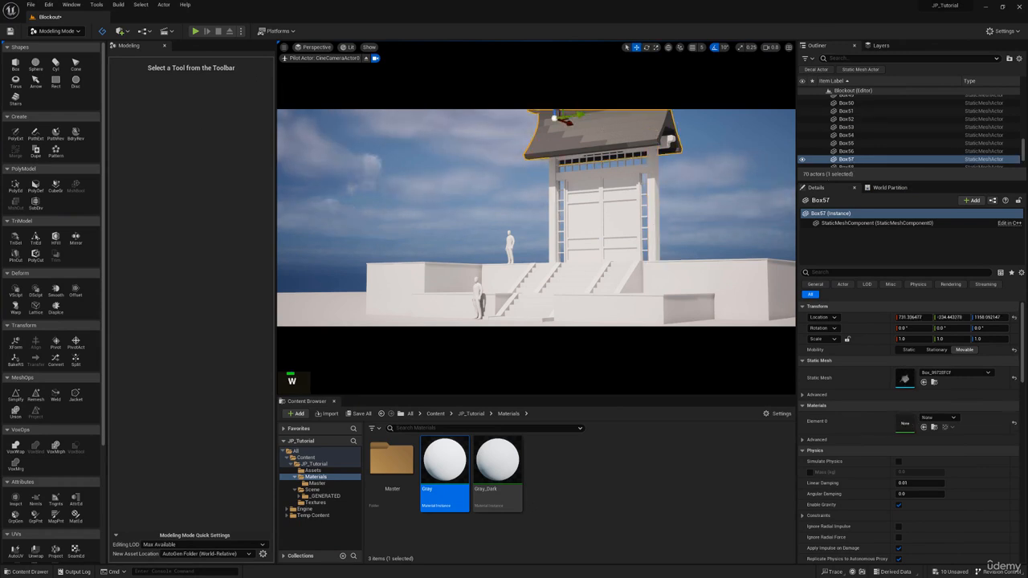
click(55, 342)
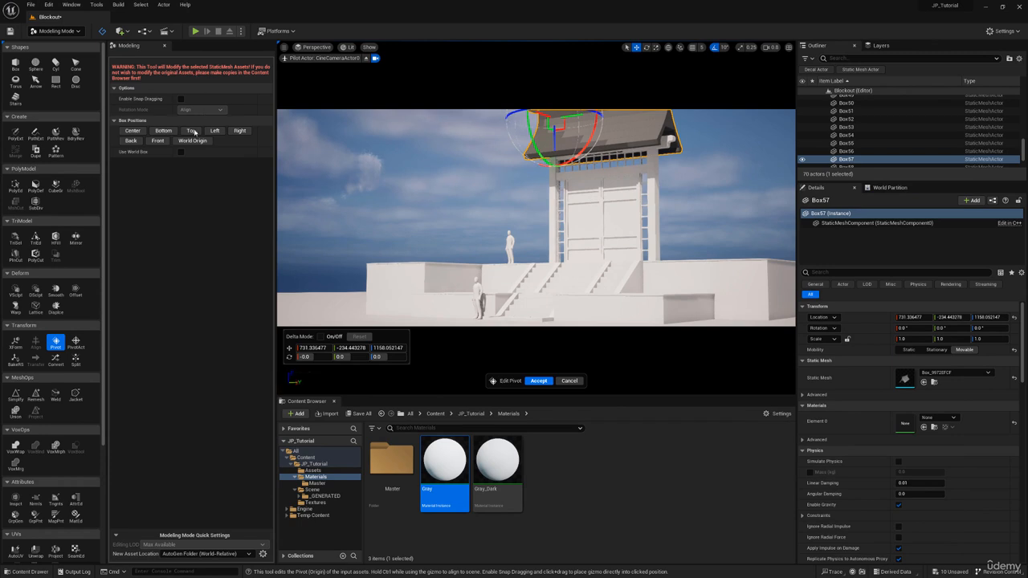
click(167, 131)
click(538, 381)
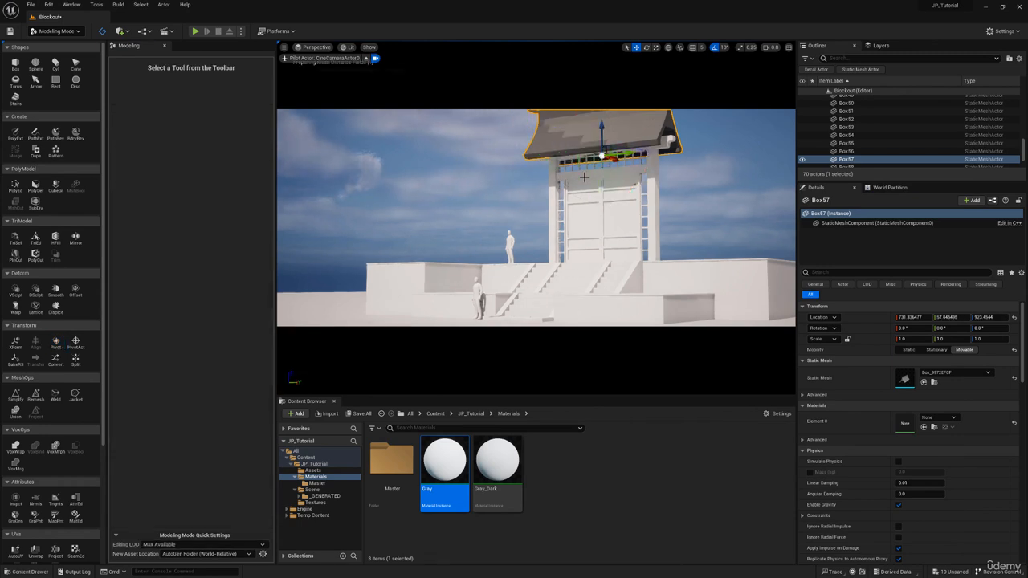
Reduce the roof's height by scaling it to about 0.93 on the Z axis
key(r)
drag(601, 130, 602, 133)
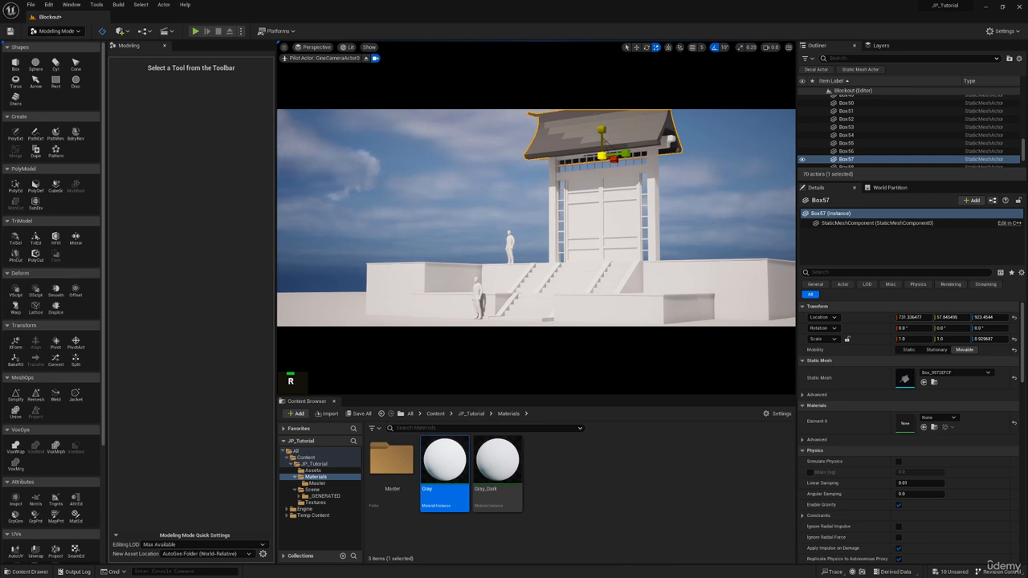
middle_click(595, 184)
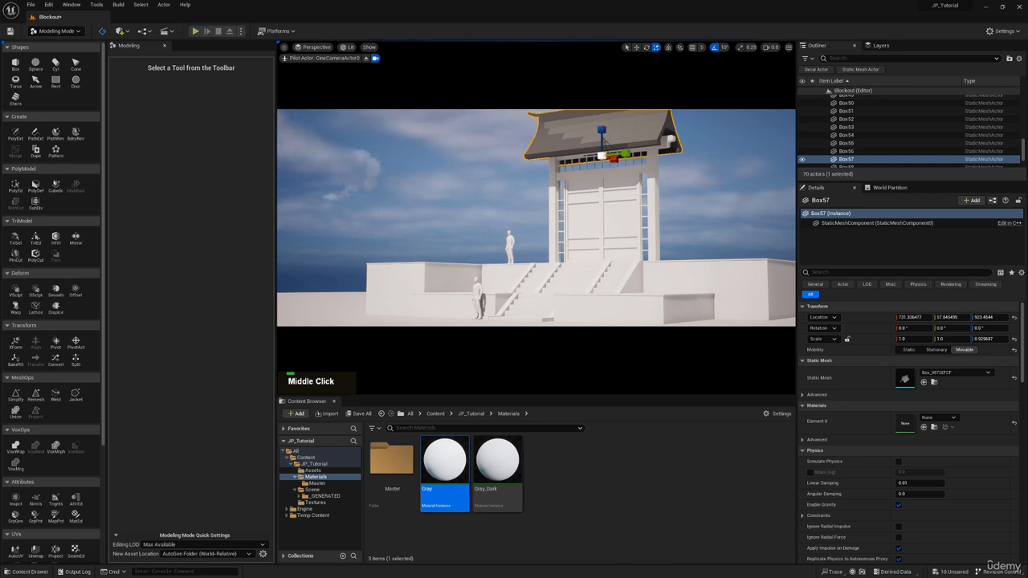
Compare the flattened roof in the camera shot with the shrine gate references
scroll(501, 574, up, 1)
right_drag(500, 577, 498, 281)
scroll(498, 281, down, 5)
middle_drag(480, 328, 483, 279)
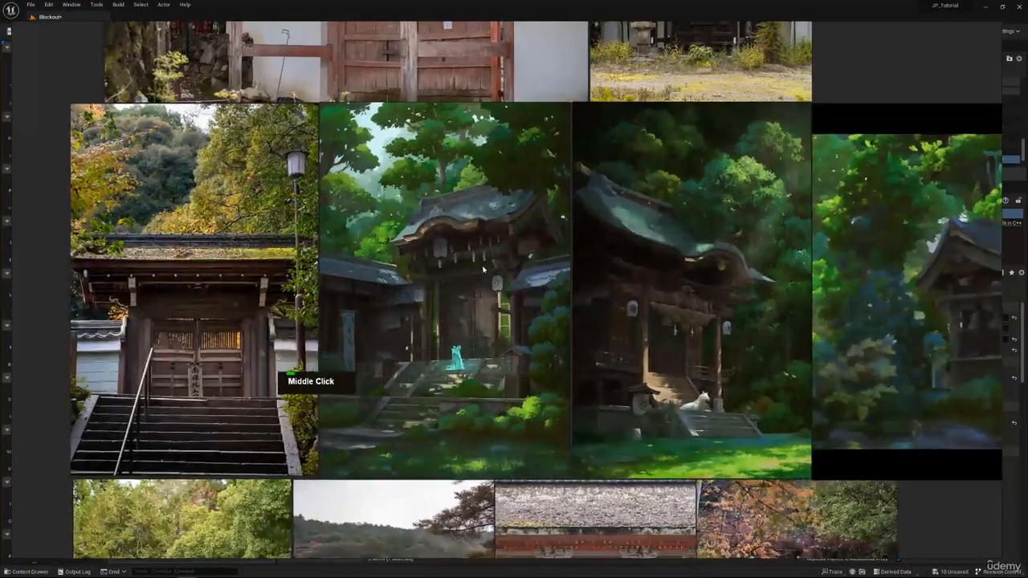
scroll(483, 280, up, 3)
right_drag(516, 369, 601, 1)
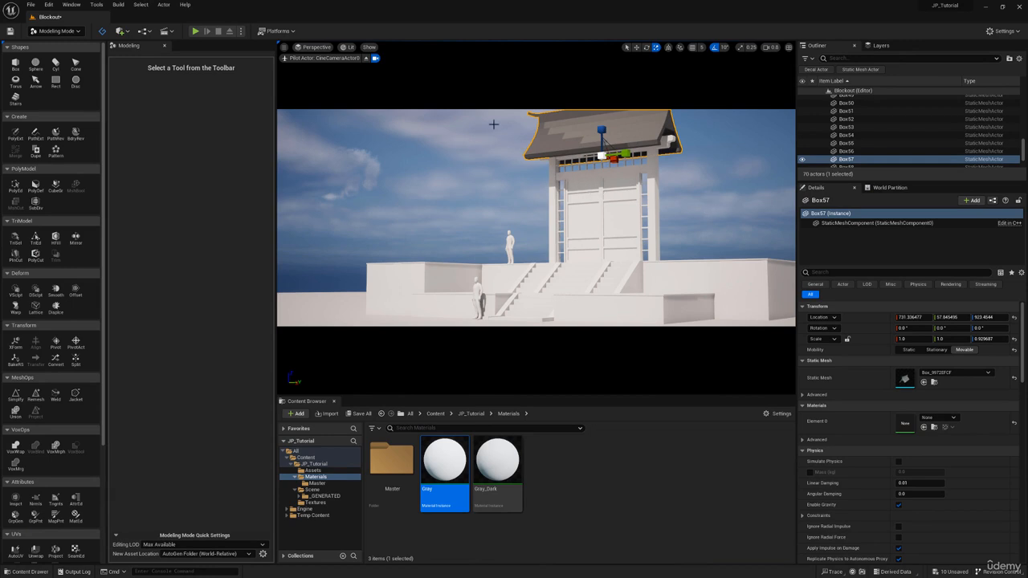
Pilot CineCameraActor0 to slightly pan and reposition the framing of the temple gate and its platform
right_drag(489, 121, 452, 117)
key(w)
key(e)
key(s)
key(w)
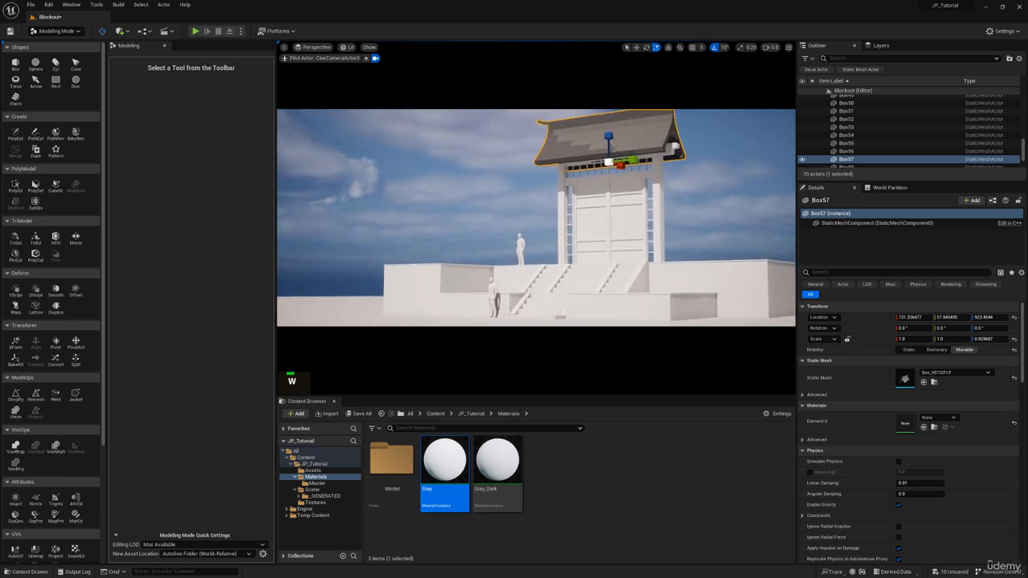
key(s)
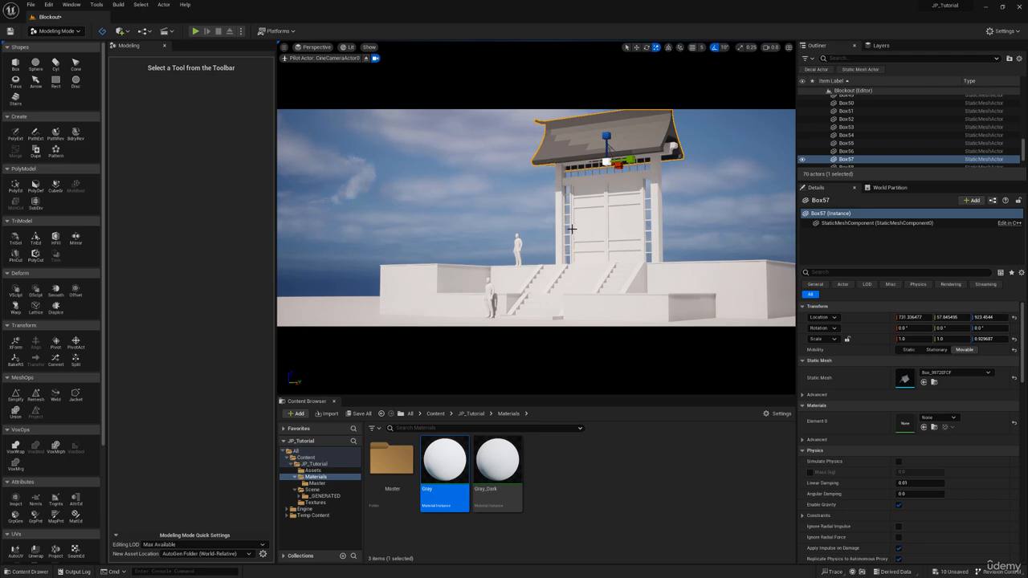
Leave the camera view, move closer to the gate, and box-select its roof, posts, doors and lattice together
click(363, 60)
scroll(361, 61, up, 2)
scroll(536, 218, up, 3)
key(w)
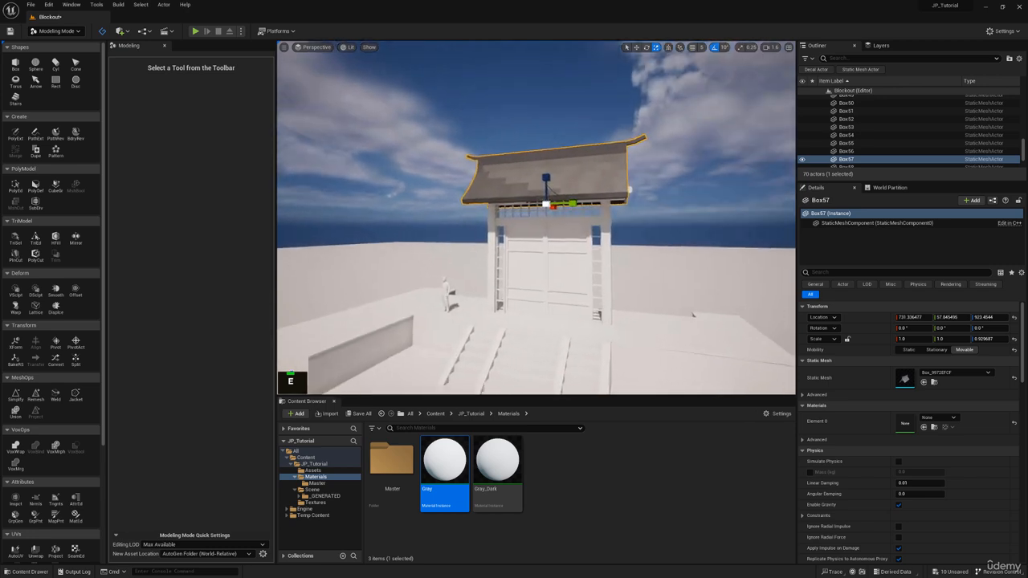
key(q)
key(ctrl+space)
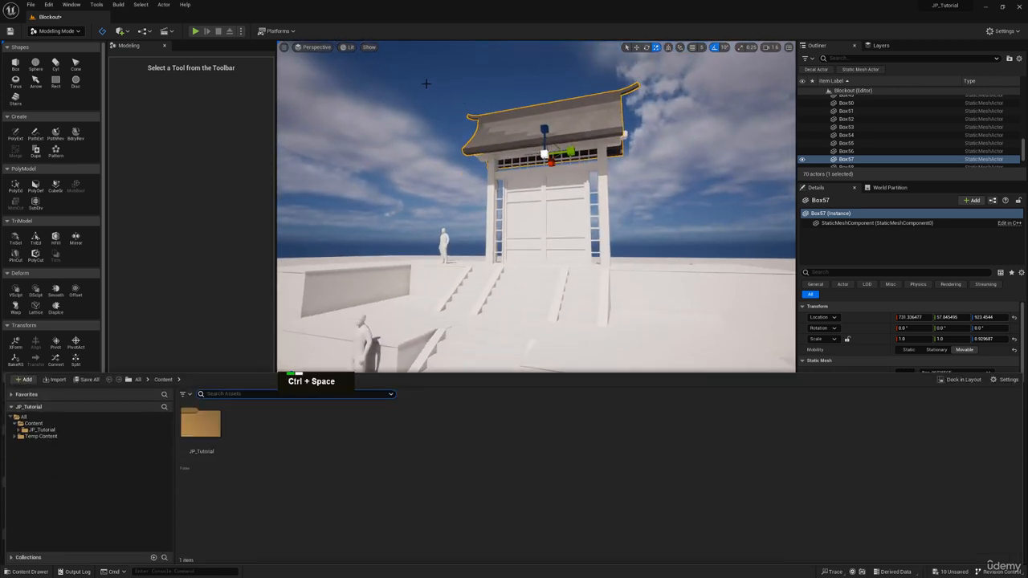
click(961, 379)
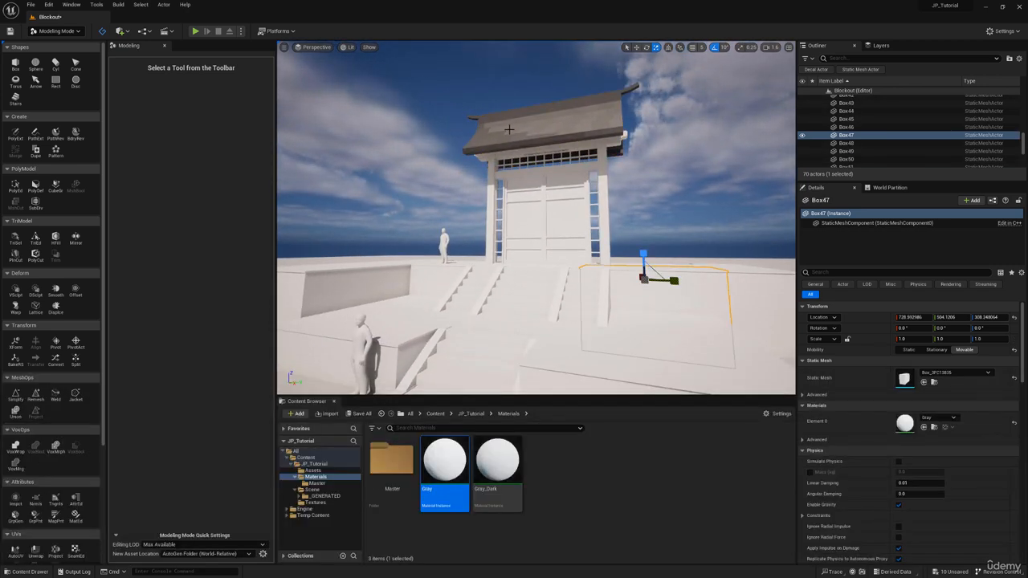
click(508, 129)
ctrl+alt+drag(432, 94, 677, 226)
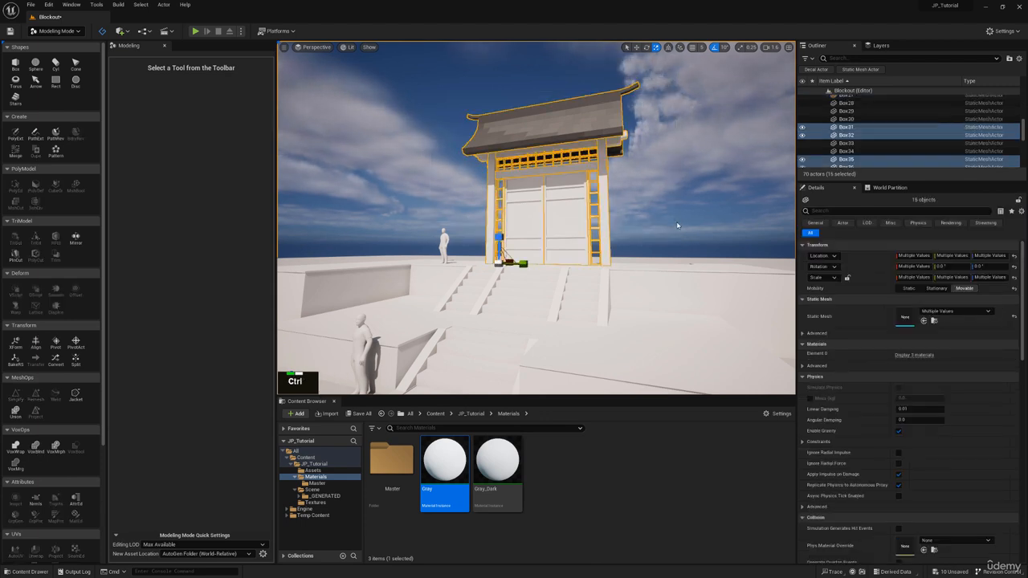
Enlarge the Outliner's list area and remove SM_SkySphere from the gate selection
key(w)
scroll(909, 134, down, 5)
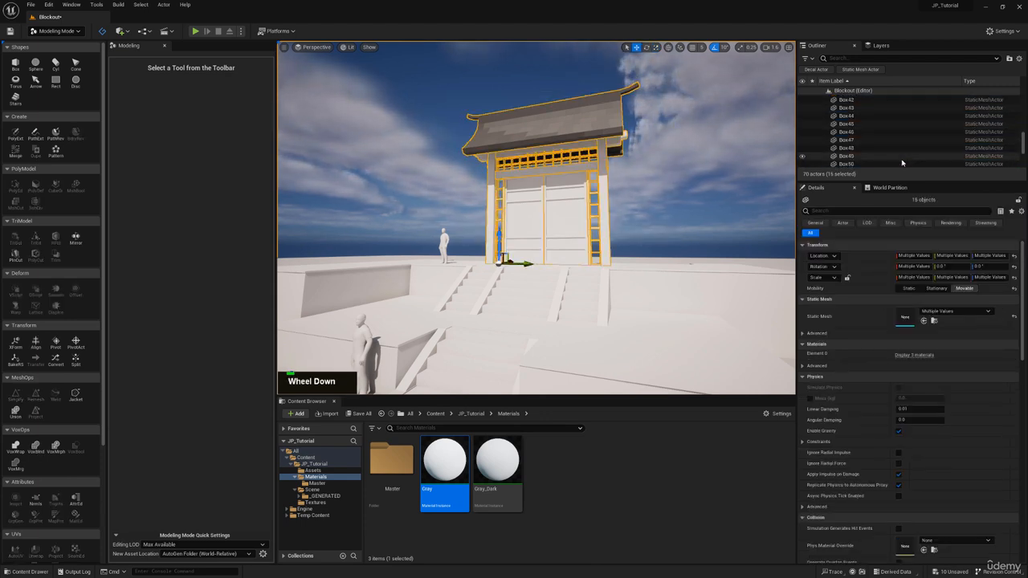
drag(894, 183, 899, 388)
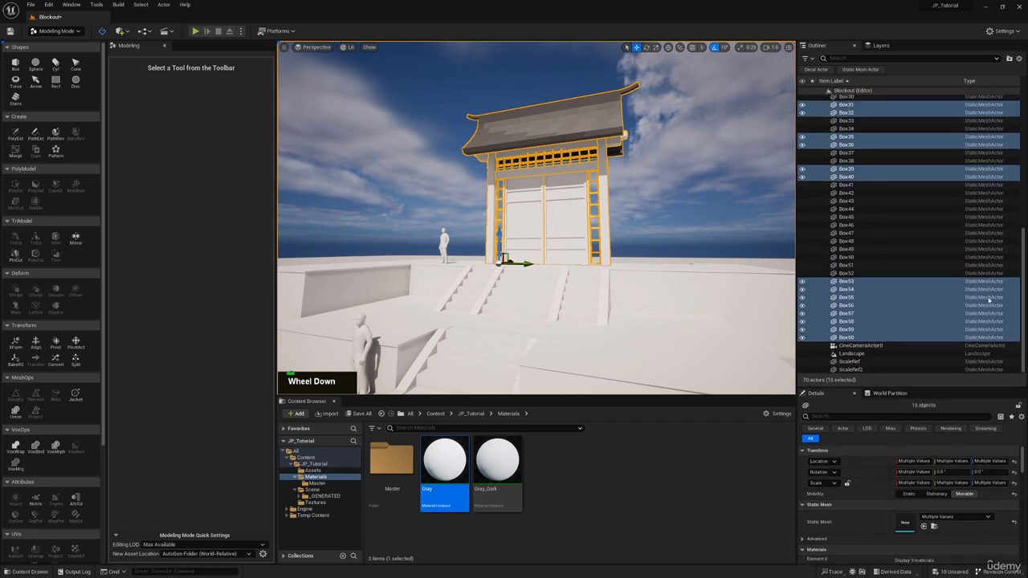
drag(1020, 313, 1020, 181)
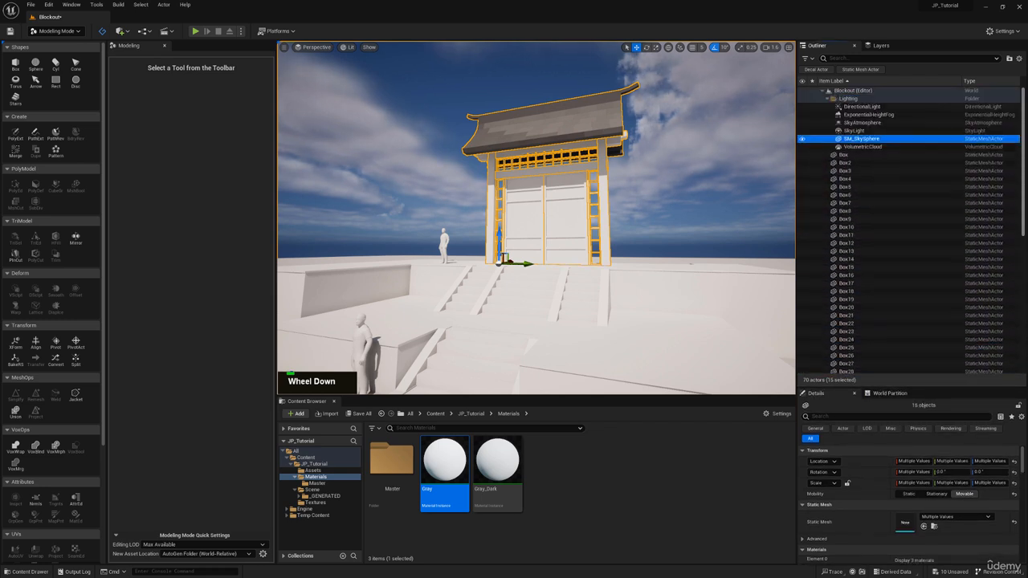
ctrl+click(861, 138)
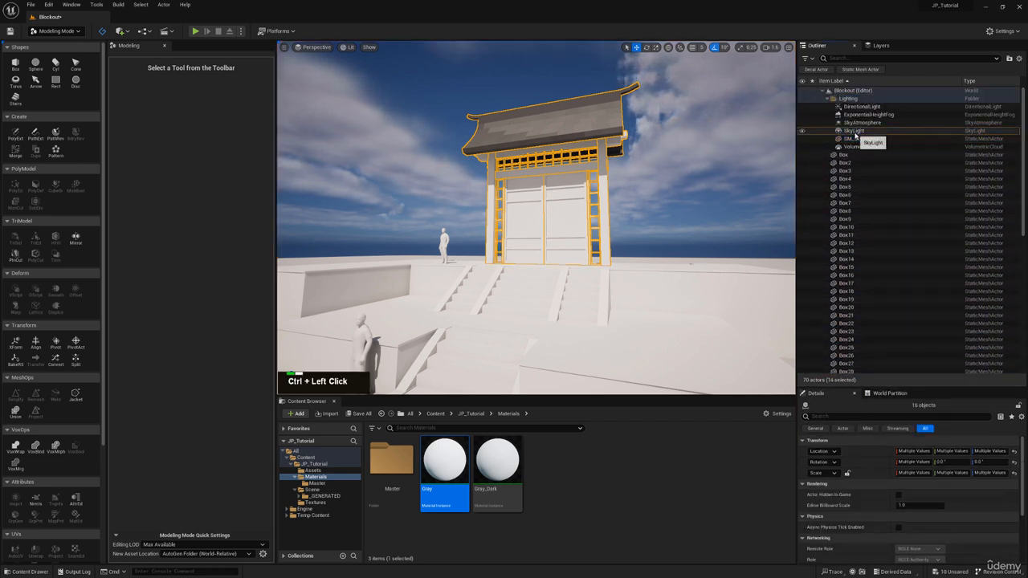
scroll(859, 161, down, 7)
Try moving the selected gate parts up, and down through the CineCameraActor0 view, undoing each move
drag(497, 233, 498, 117)
key(ctrl+z)
click(326, 47)
mouse_move(338, 136)
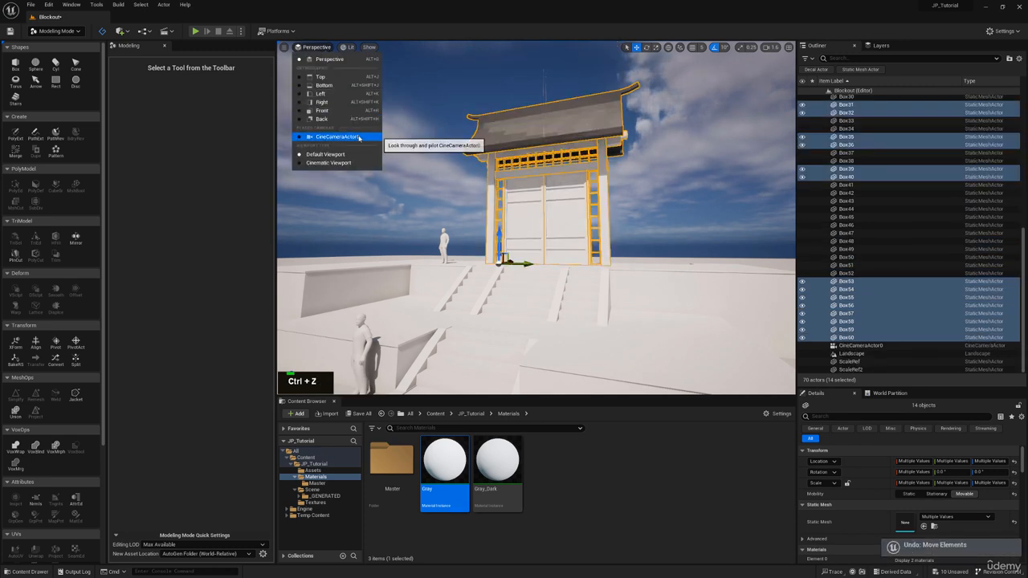
click(429, 145)
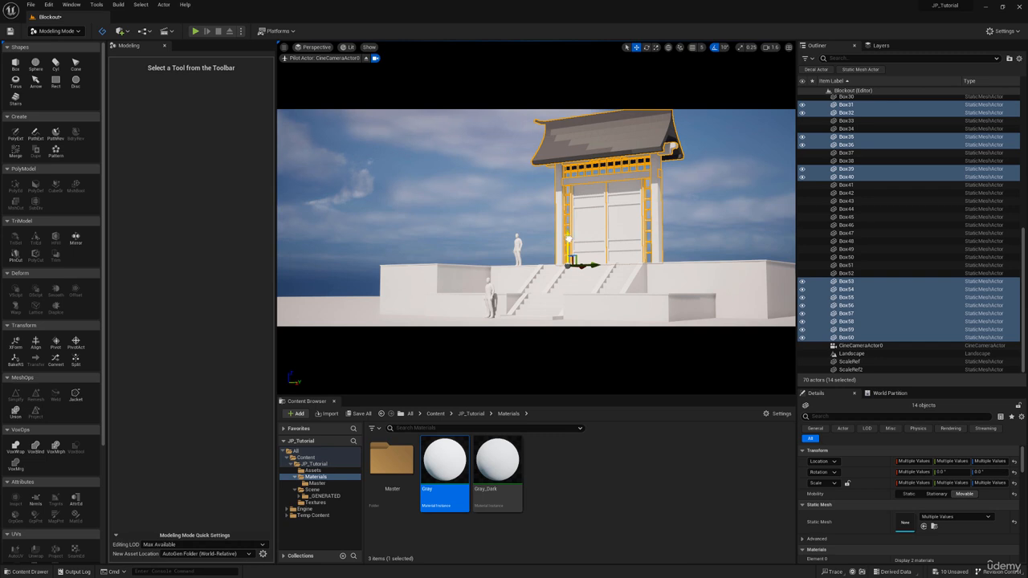
drag(567, 238, 568, 248)
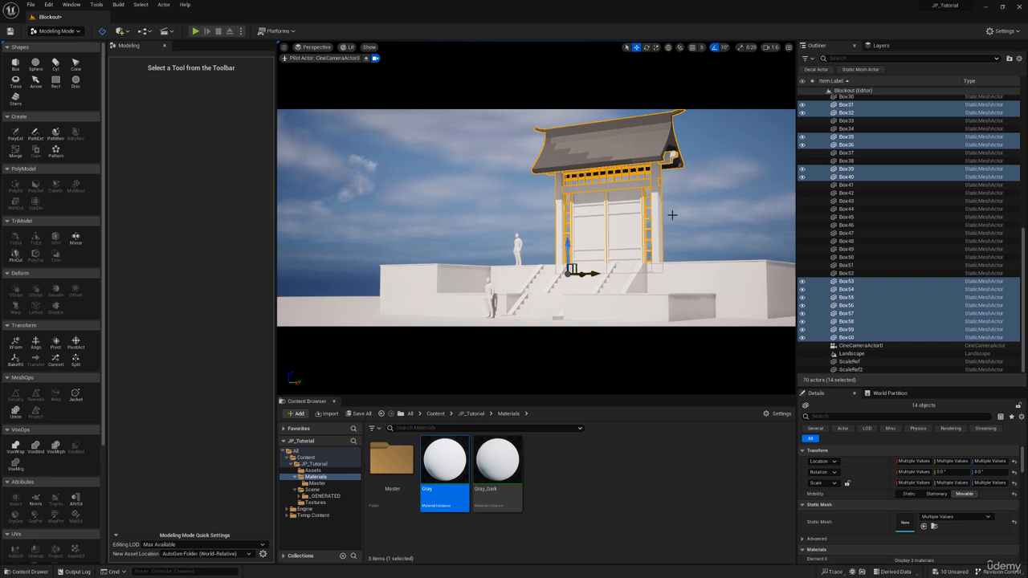
key(ctrl+z)
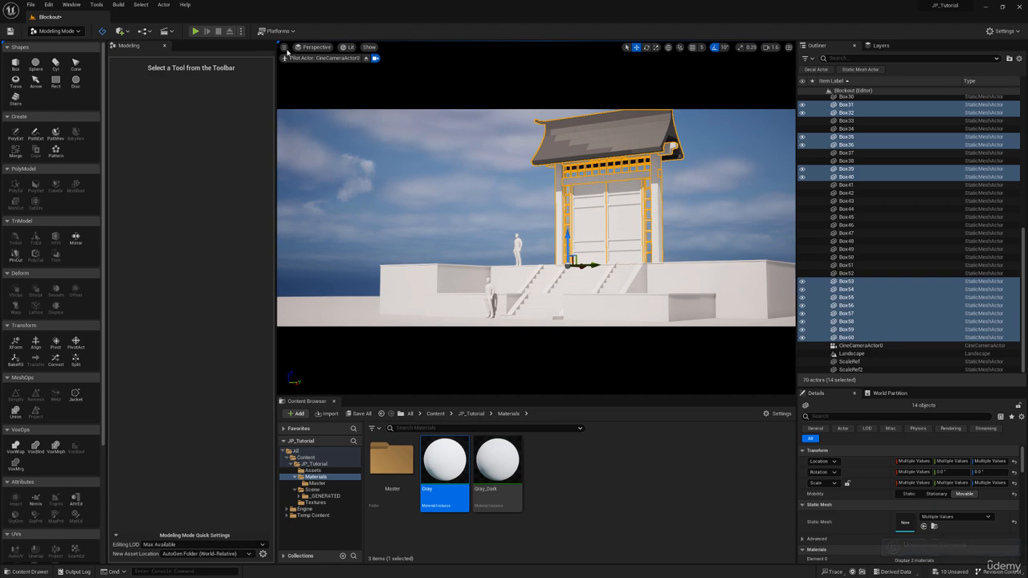
Leave the camera view, try scaling the selected gate parts along Z, and undo the change
click(367, 59)
key(w)
key(e)
right_drag(450, 117, 450, 117)
key(w)
scroll(450, 117, down, 5)
key(d)
key(w)
key(s)
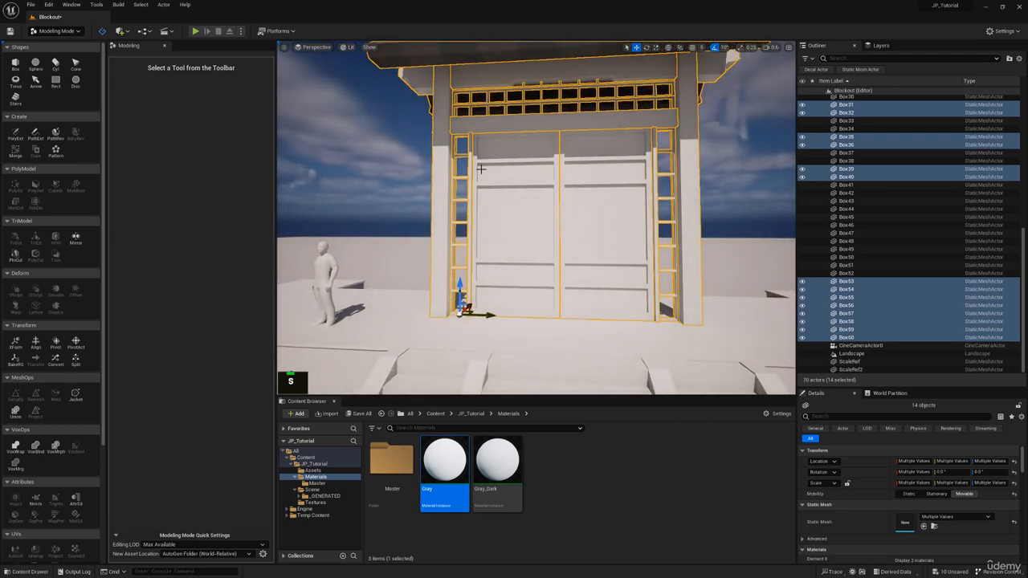
right_drag(481, 169, 480, 176)
key(d)
key(r)
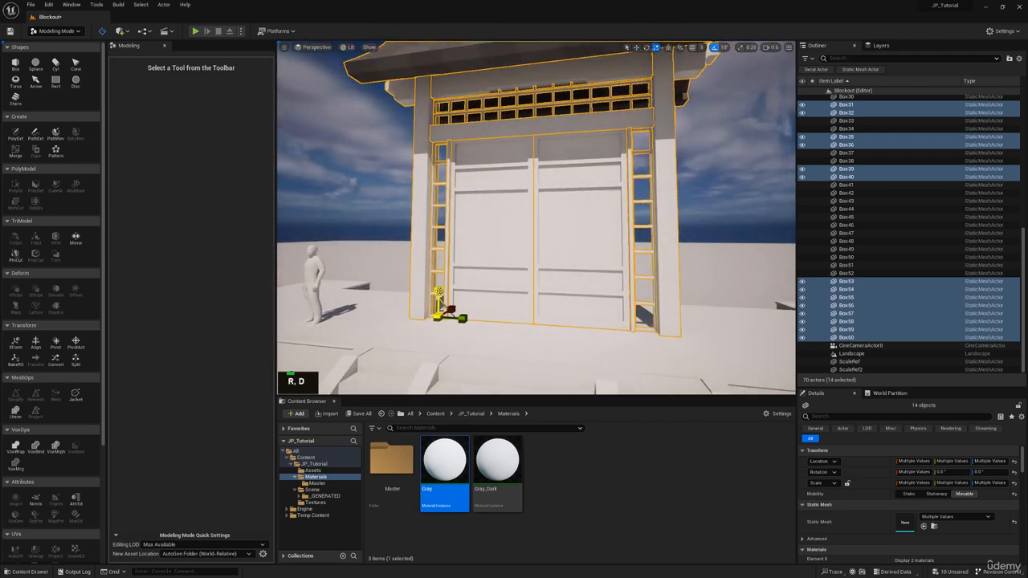
drag(439, 291, 439, 292)
key(ctrl+z)
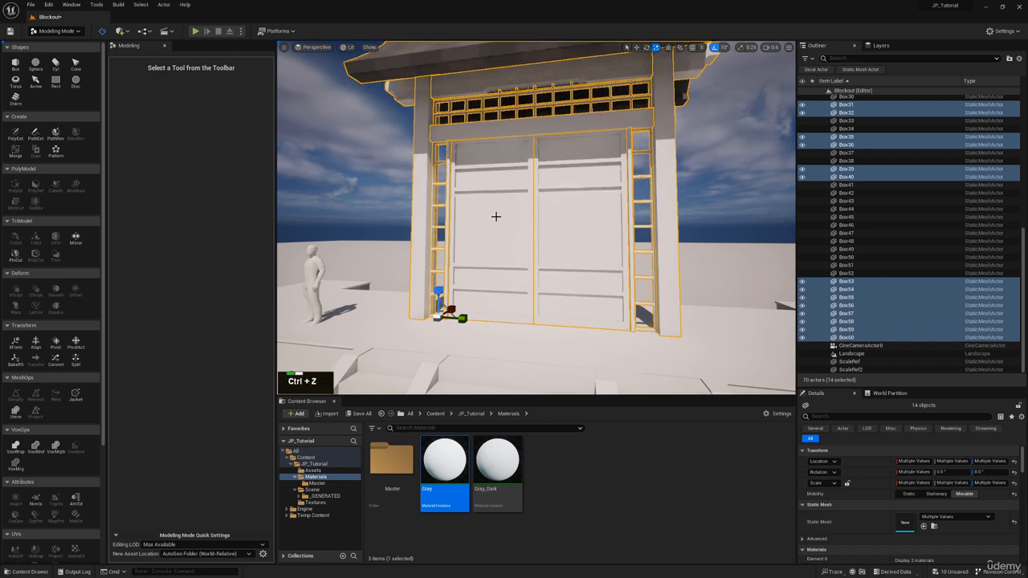
Shorten both door panels, Box35 and Box40, to about 0.94 on the Z scale and check them in the CineCameraActor0 view
click(422, 186)
right_drag(458, 159, 464, 158)
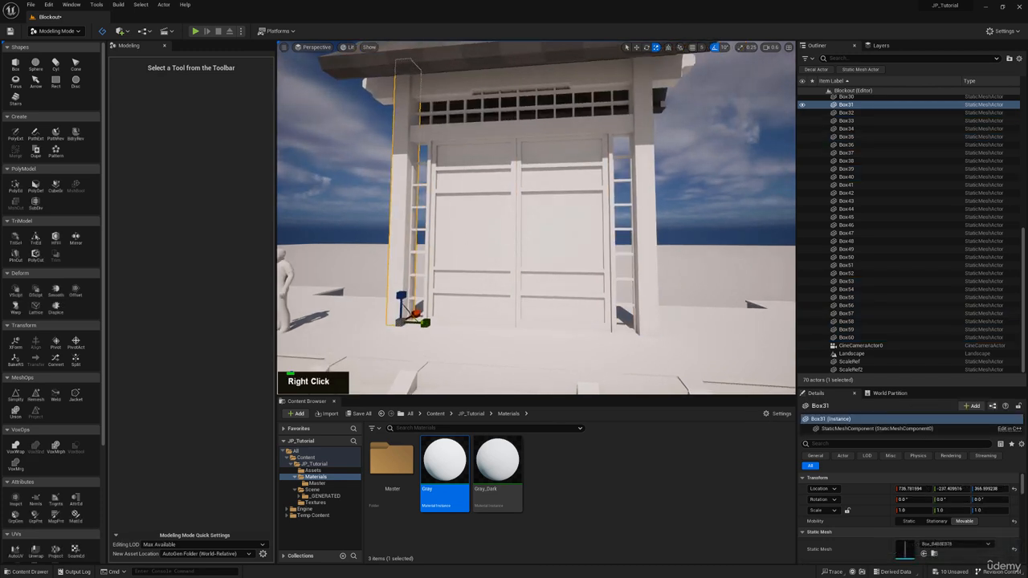
click(480, 225)
ctrl+click(564, 225)
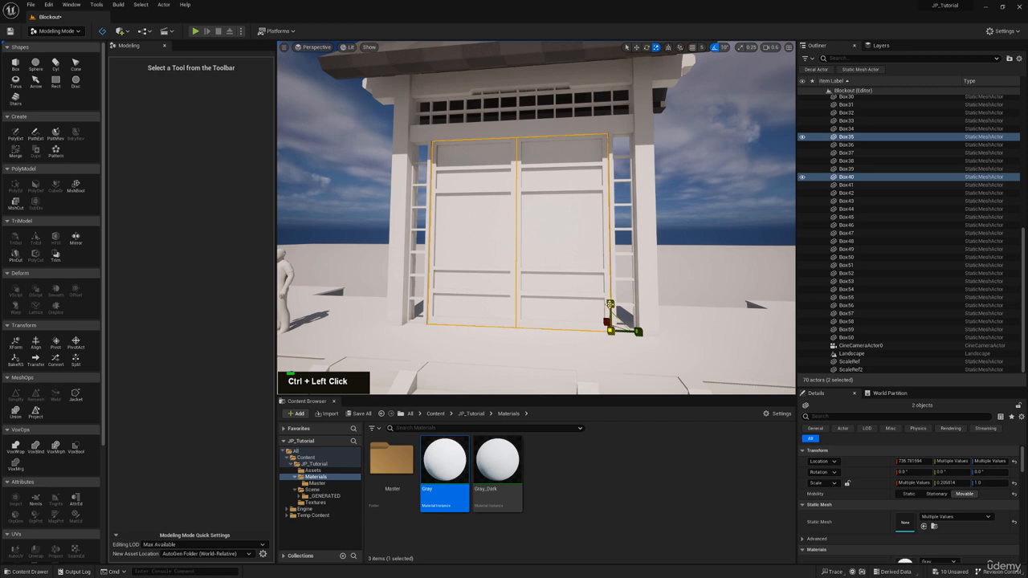
drag(610, 305, 610, 306)
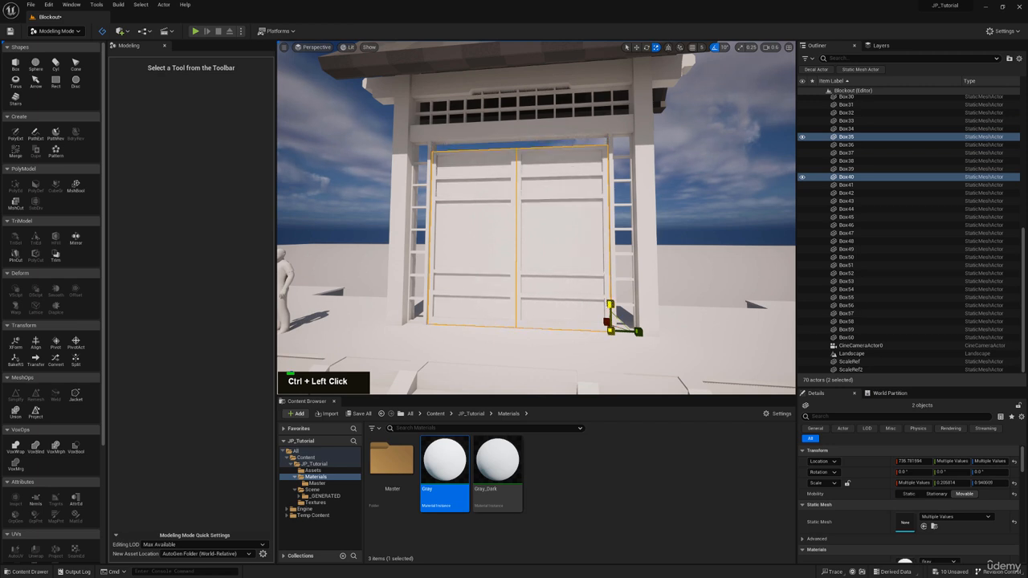
click(318, 49)
click(327, 135)
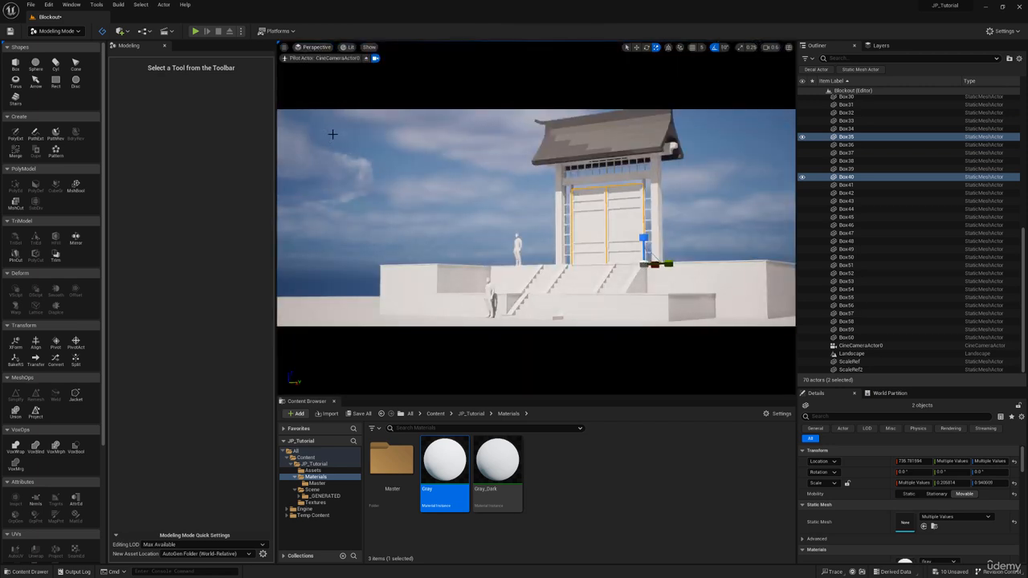
Select the ladder-like lattice strips on both sides of the doors and scale them to about 0.94 on Z
click(367, 59)
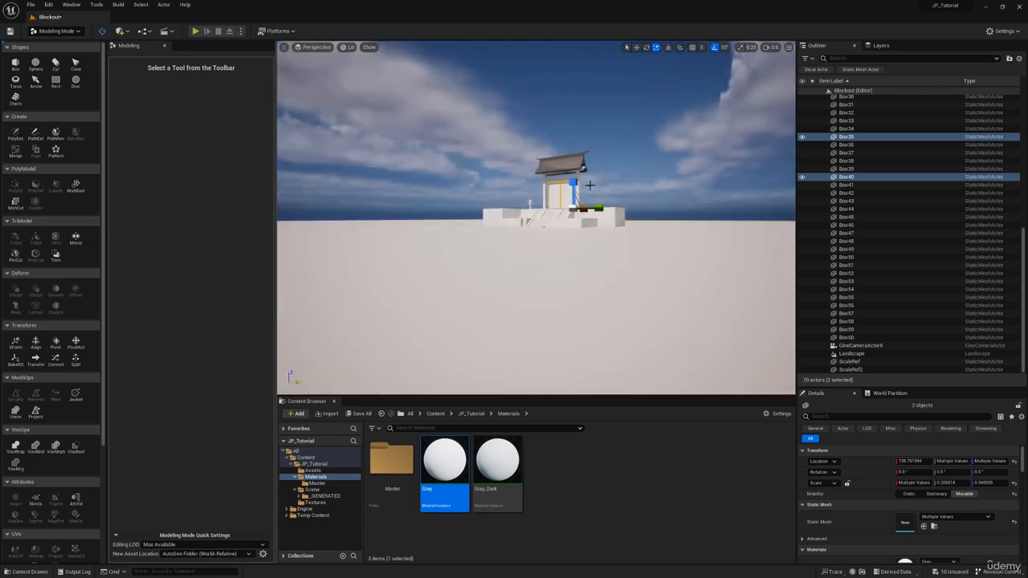
scroll(574, 200, up, 5)
key(w)
right_drag(406, 193, 657, 230)
key(e)
click(426, 204)
key(w)
key(a)
ctrl+click(499, 226)
key(w)
key(d)
ctrl+click(658, 231)
ctrl+click(642, 213)
key(s)
right_drag(642, 213, 617, 226)
key(q)
drag(602, 264, 601, 273)
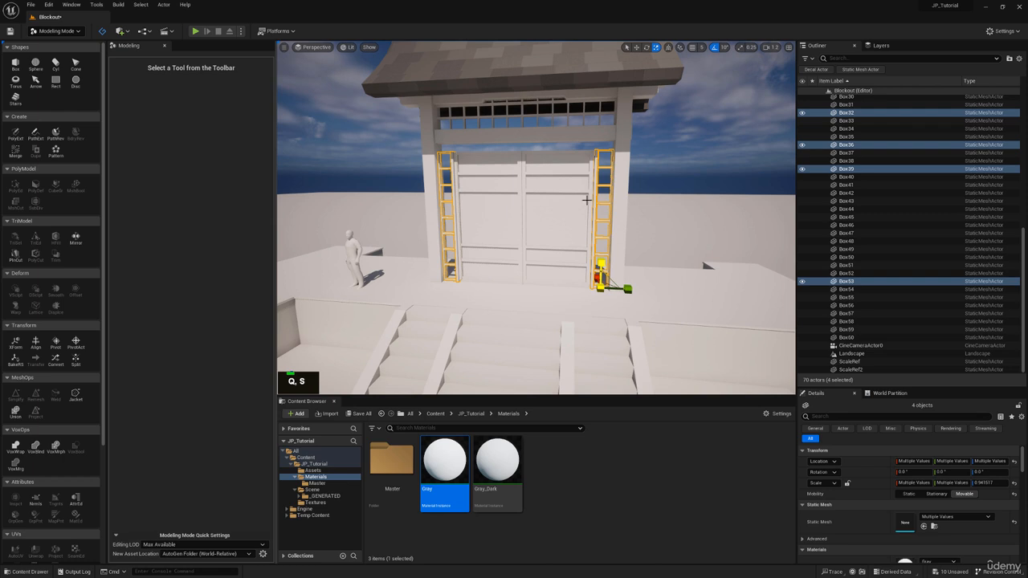
Select the crossbeam, the lattice bars above it and the beams under the roof, and lower them together toward the doors
key(w)
right_drag(587, 201, 580, 170)
click(482, 169)
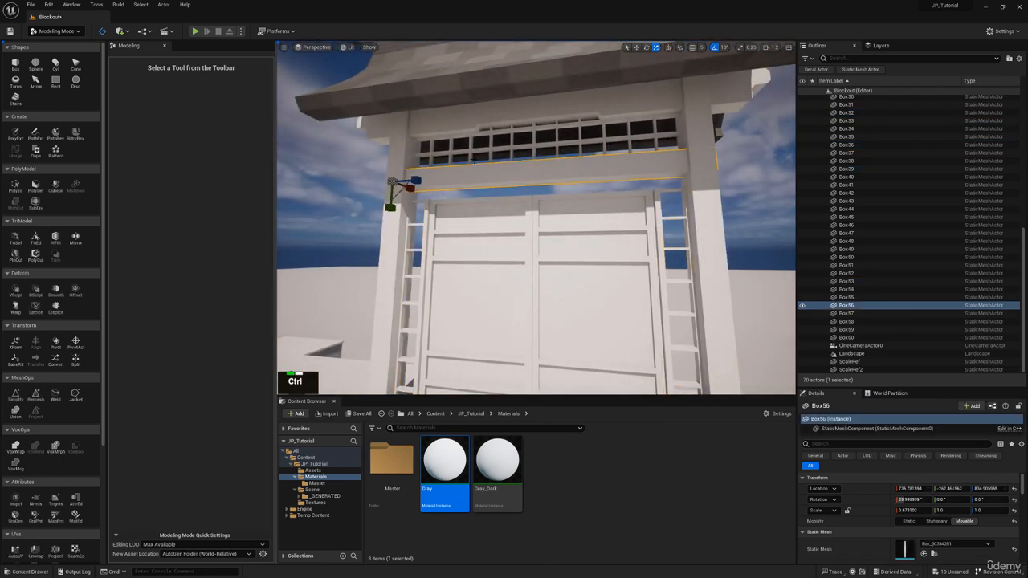
ctrl+click(471, 158)
ctrl+click(471, 142)
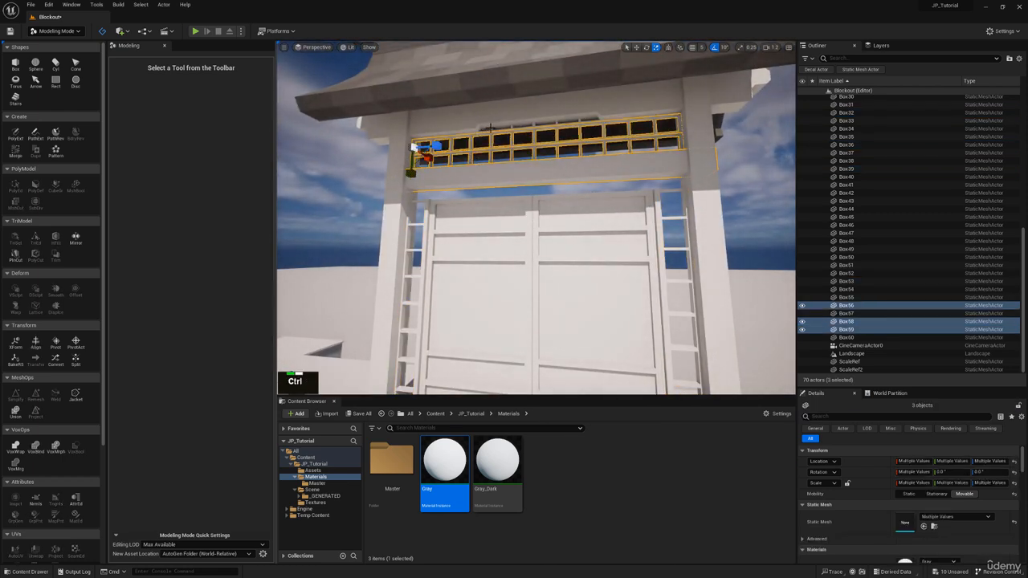
ctrl+click(490, 127)
ctrl+click(494, 114)
key(w)
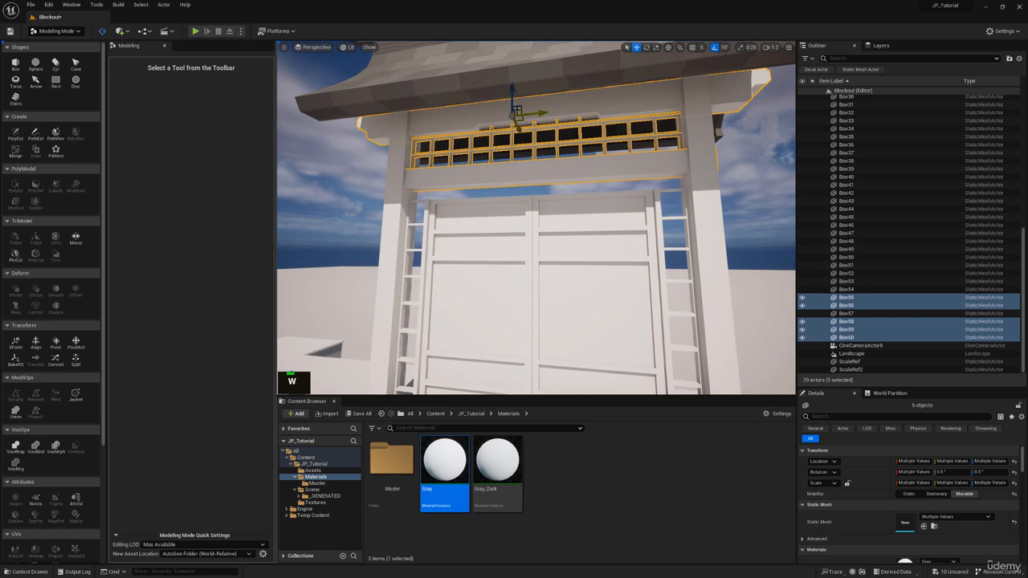
drag(512, 93, 513, 107)
Lower the roof Box57 to a Z location of about 898 in the CineCameraActor0 view and assign it the Gray material
right_drag(446, 144, 462, 142)
key(s)
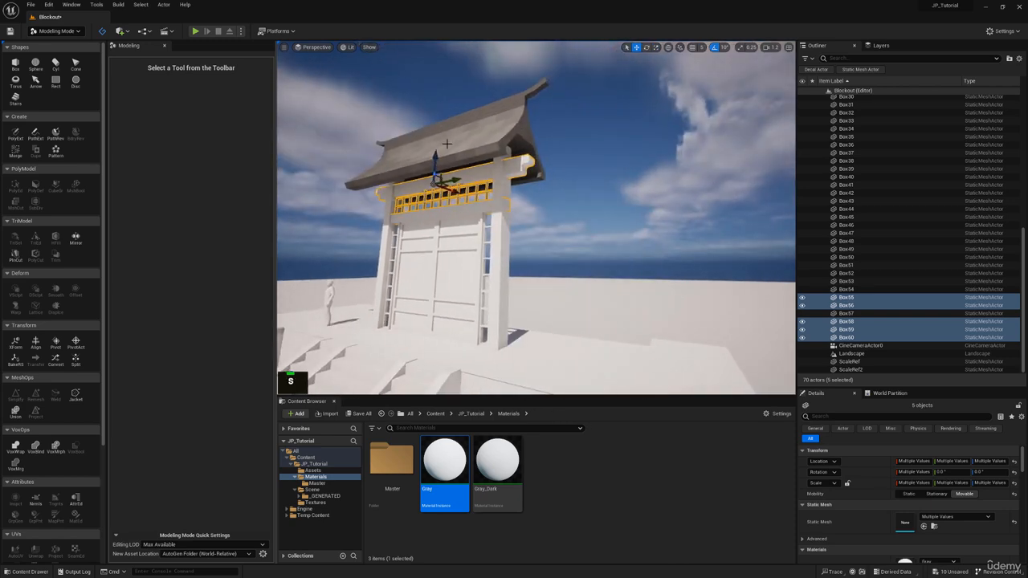
click(446, 144)
click(315, 47)
click(325, 137)
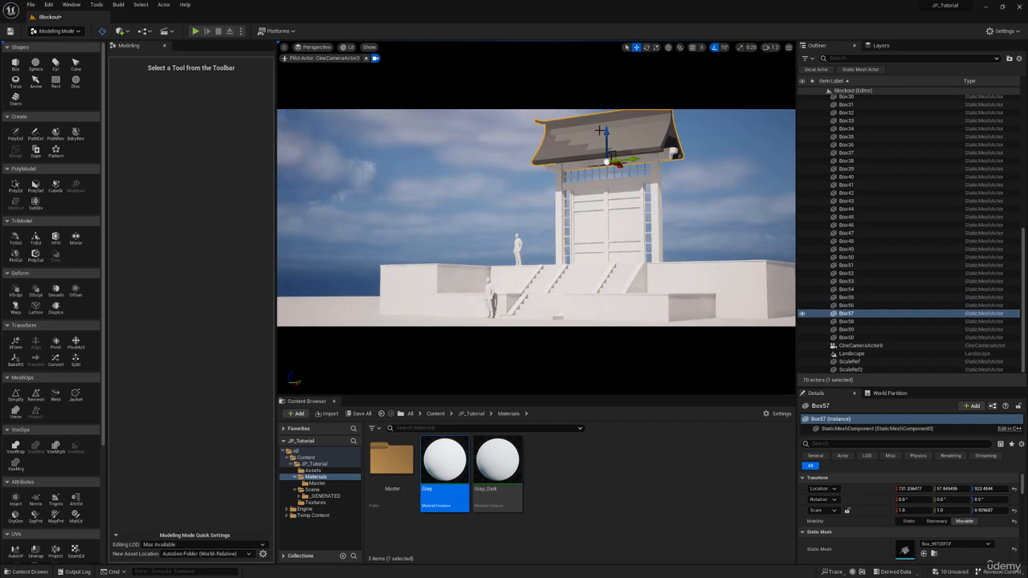
mouse_move(605, 132)
mouse_down()
mouse_move(605, 150)
mouse_move(606, 139)
mouse_up()
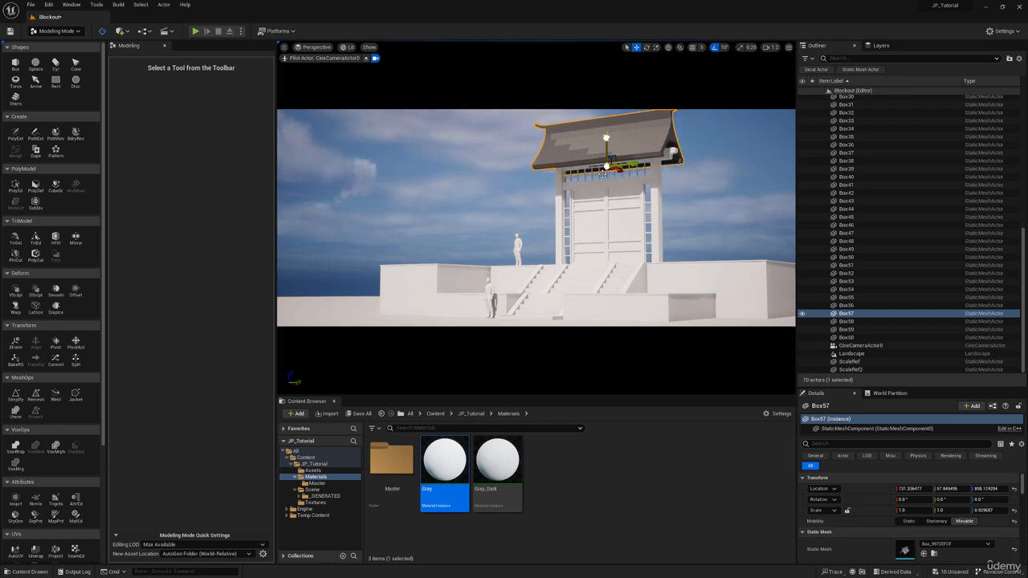
drag(444, 462, 634, 134)
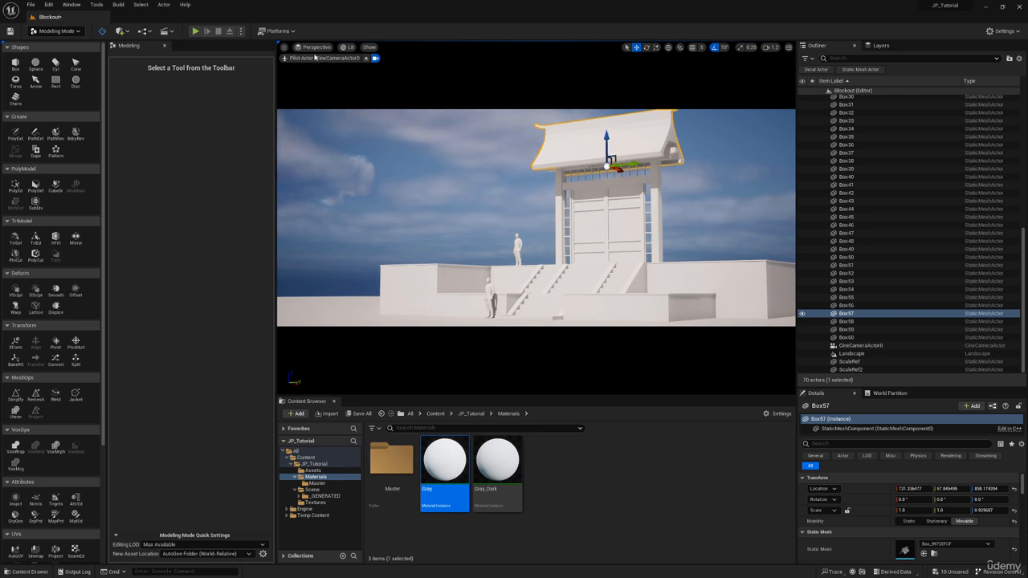
Examine the shrine gate reference painting for details around the posts, doors and crossbeams
right_drag(309, 0, 311, 207)
scroll(426, 307, up, 3)
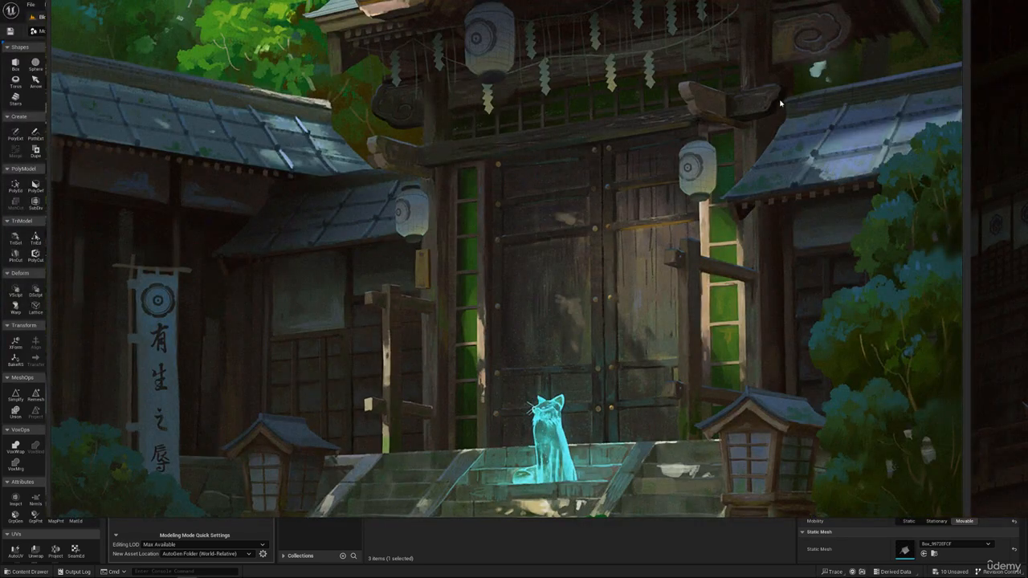
right_drag(563, 395, 622, 0)
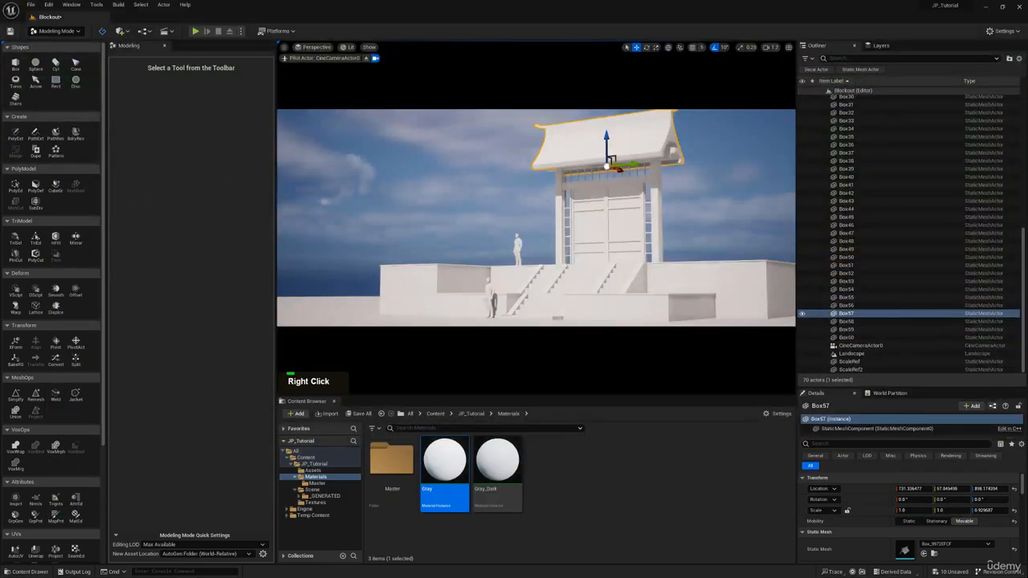
Leave the camera view and inspect the gate from above and up close at the foot of its post
click(366, 60)
key(w)
mouse_move(488, 186)
right_down()
mouse_move(483, 179)
mouse_move(491, 210)
mouse_move(474, 206)
mouse_move(505, 181)
right_up()
scroll(488, 185, down, 5)
key(s)
key(s)
key(q)
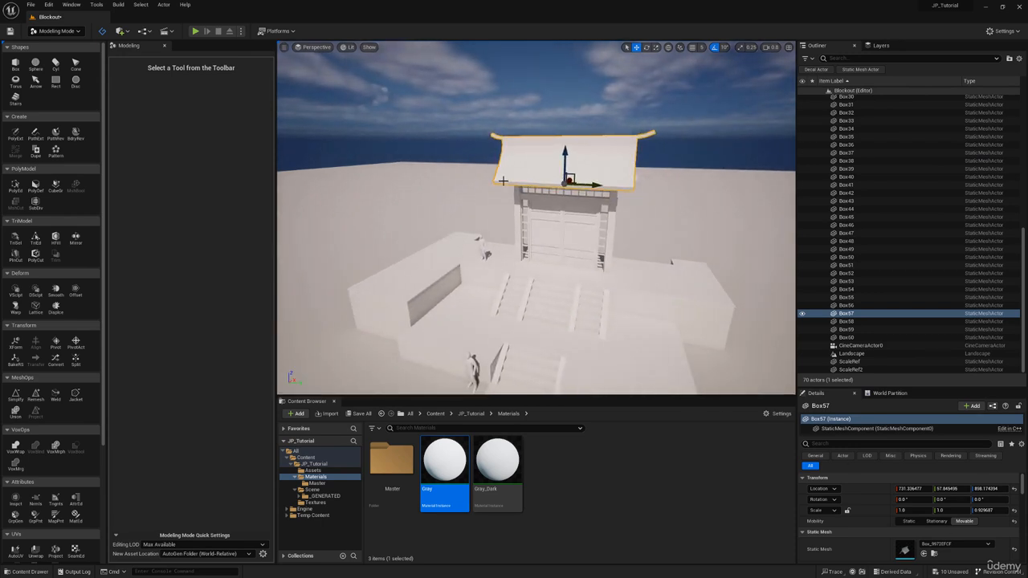
key(w)
right_drag(474, 226, 504, 233)
key(d)
key(w)
key(a)
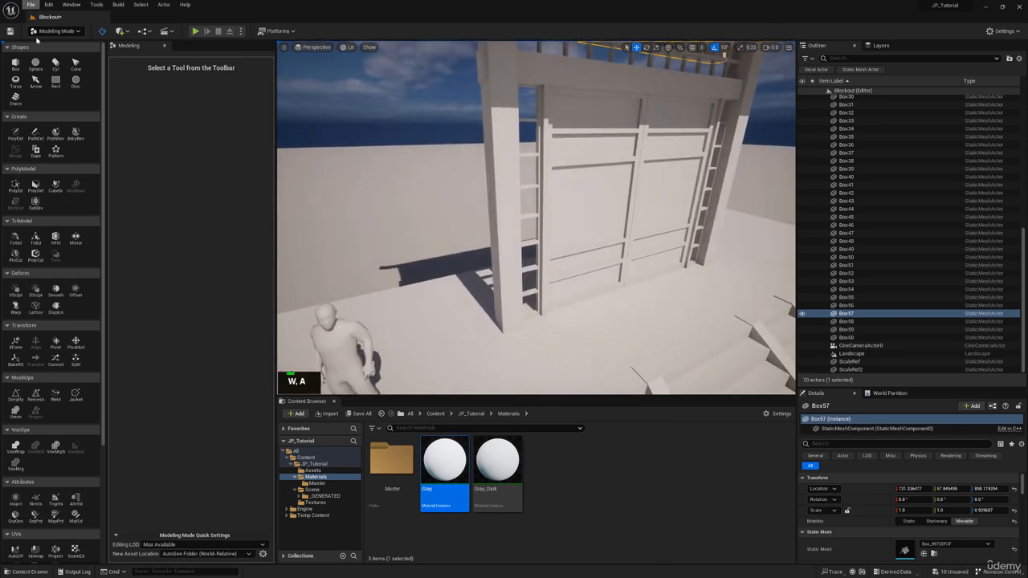
Start a new box near the foot of the gate post and set its depth to 35
click(14, 65)
key(d)
right_drag(511, 234, 527, 262)
key(w)
key(a)
key(w)
key(a)
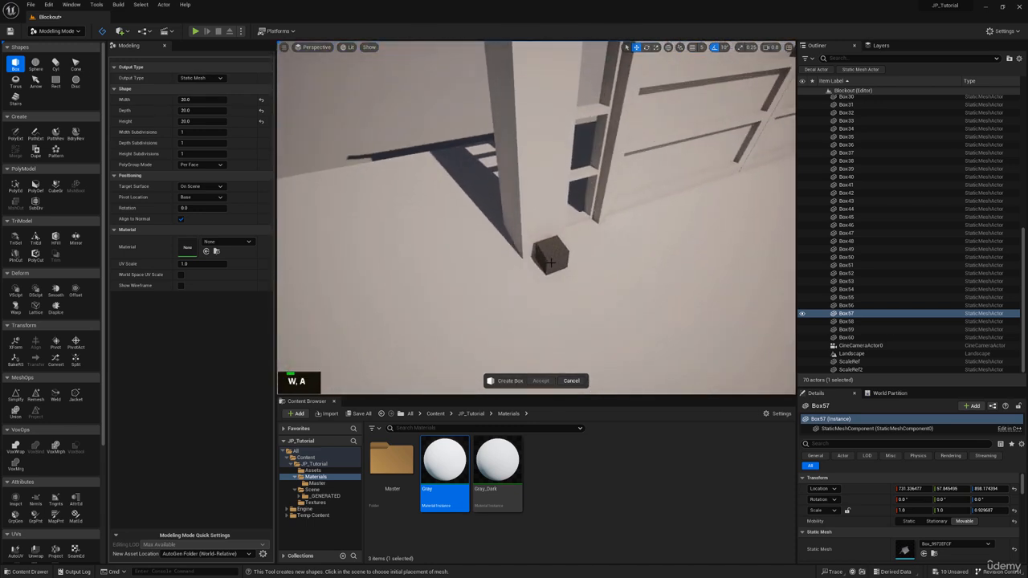
double_click(210, 110)
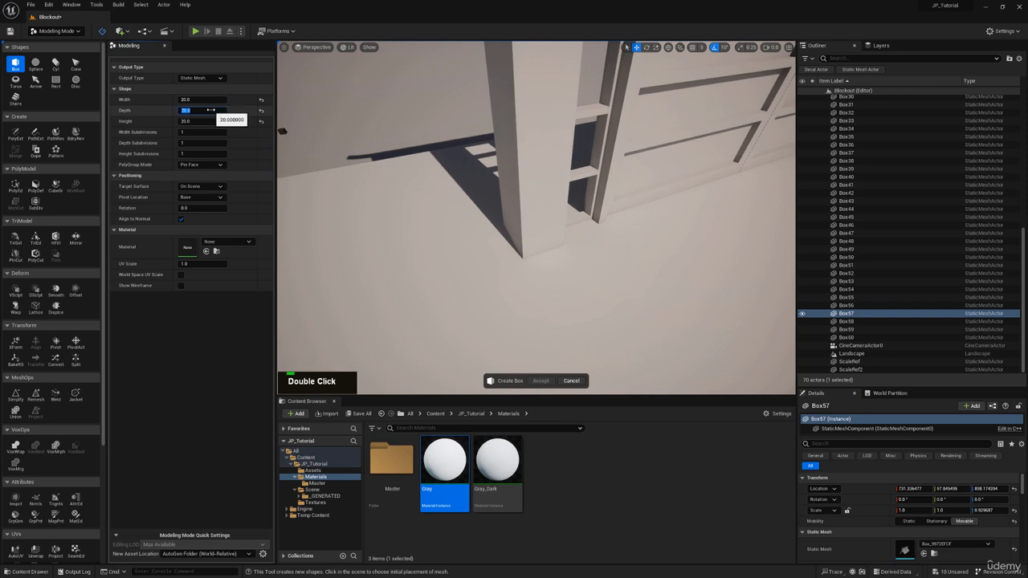
text(5)
key(Return)
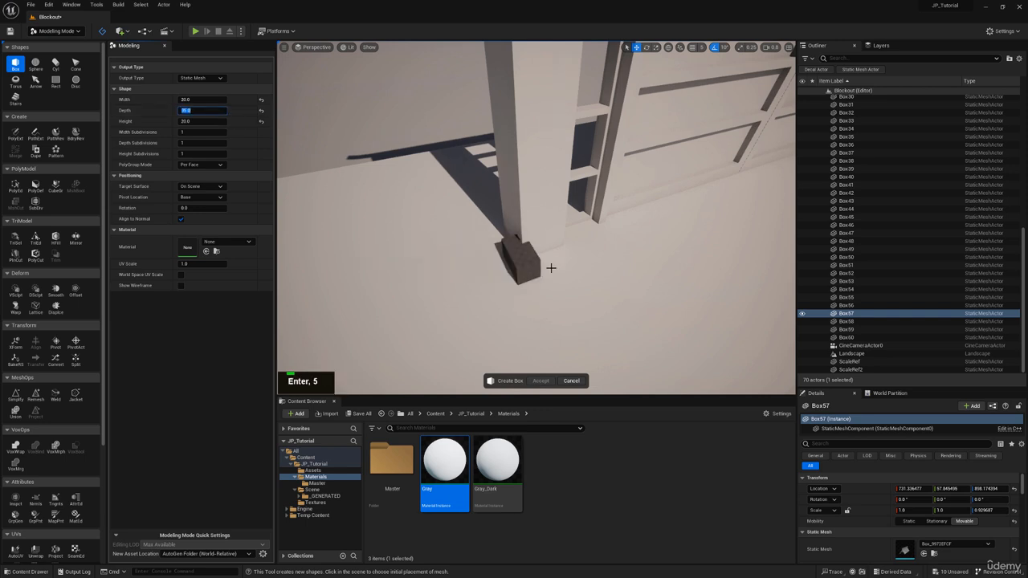
Change the box's depth to 30, place it on the ground in front of the gate post, and accept it
right_drag(573, 278, 474, 222)
key(d)
key(w)
click(196, 110)
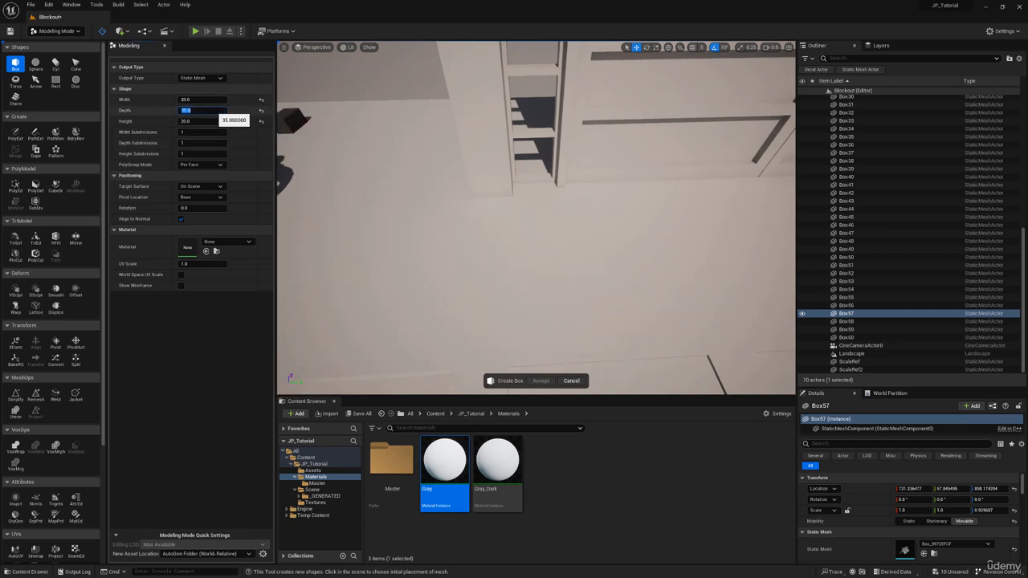
text(25)
key(Return)
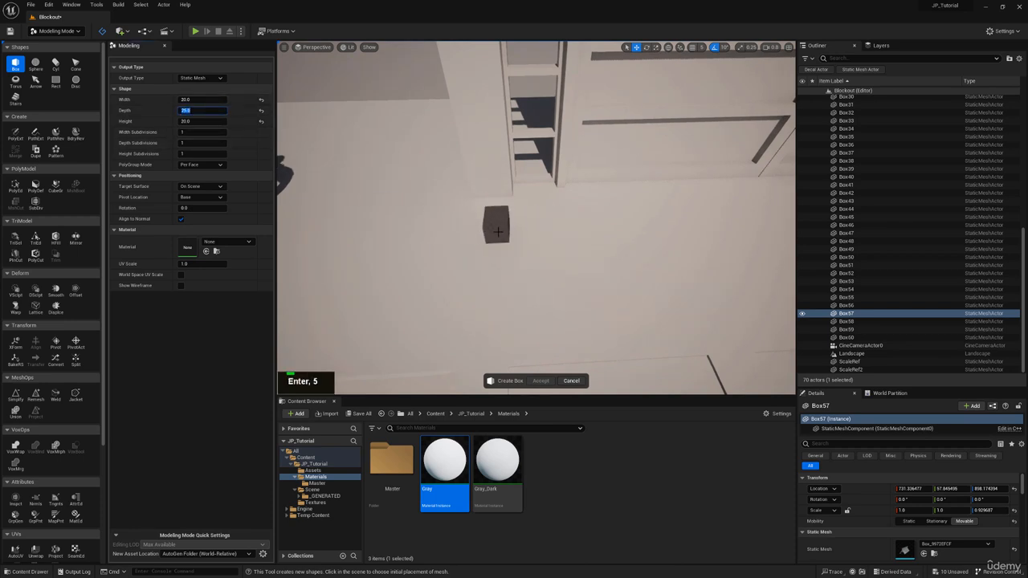
text(30)
key(Return)
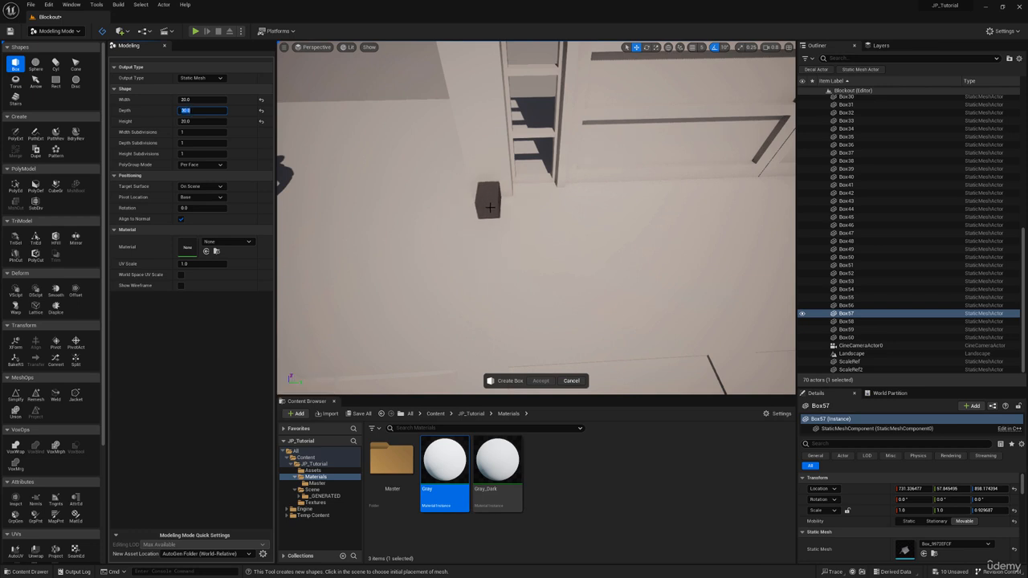
click(490, 208)
click(550, 379)
Move the new box Box61 away from the gate to an X location of about 608
key(a)
right_drag(580, 198, 629, 200)
drag(594, 235, 537, 238)
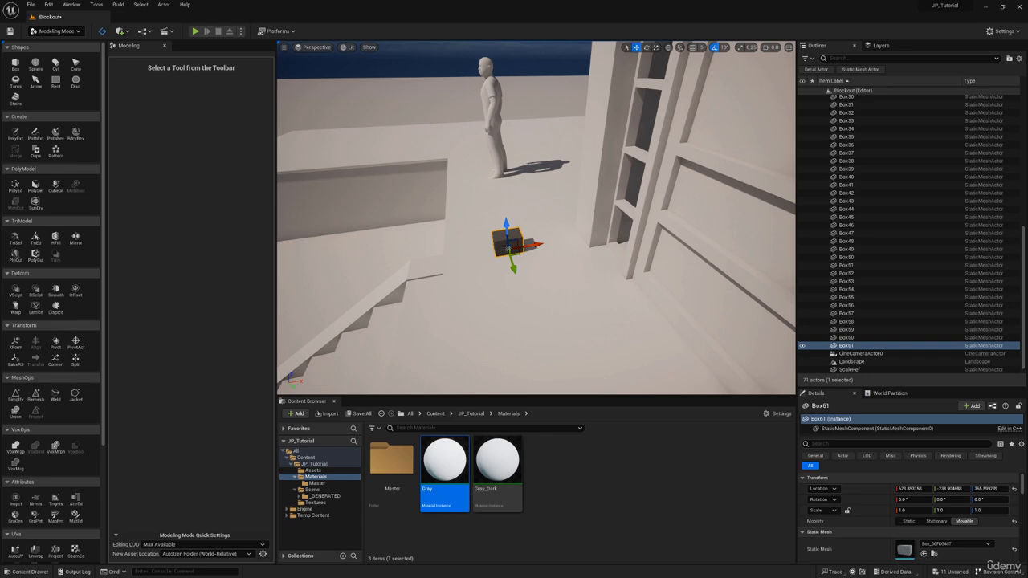
key(XF86AudioLowerVolume)
right_drag(553, 243, 554, 242)
key(w)
key(d)
drag(534, 265, 520, 265)
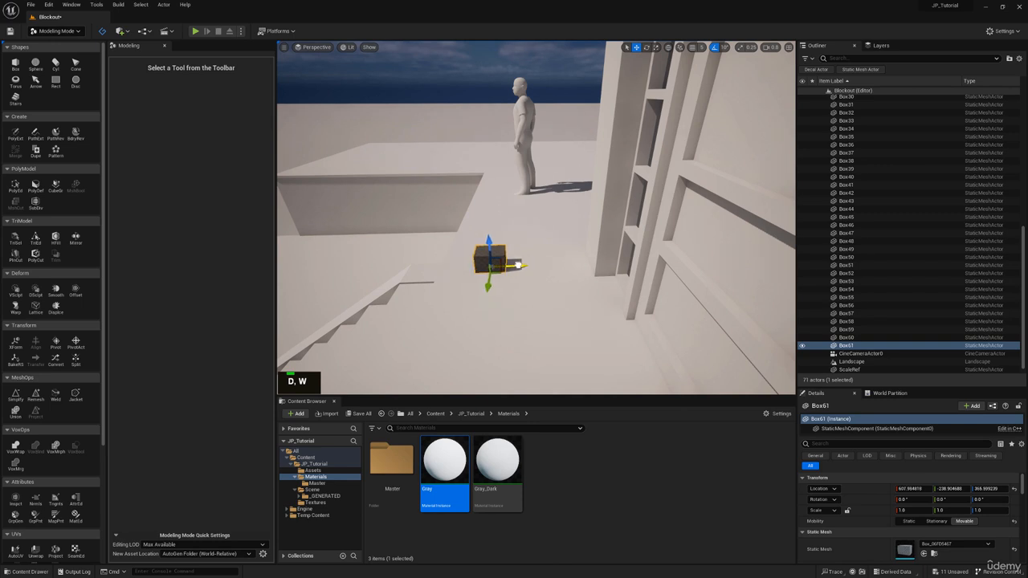
Raise the top face of Box61 with PolyGroup Edit to turn the box into a tall free-standing post
key(a)
right_drag(450, 255, 450, 255)
key(d)
click(19, 186)
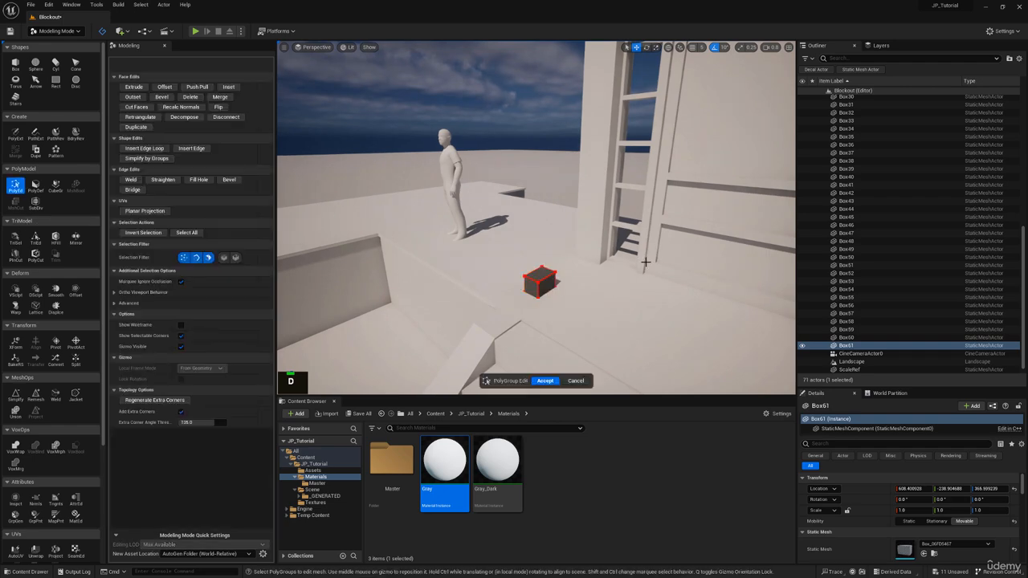
click(545, 272)
right_drag(544, 271, 544, 272)
key(d)
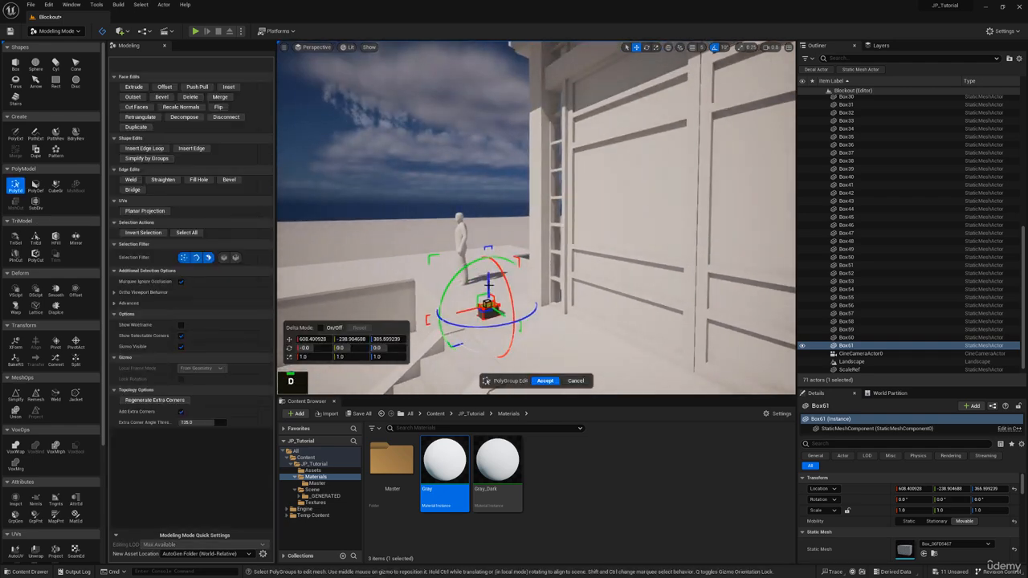
drag(493, 286, 494, 187)
right_drag(494, 186, 494, 186)
key(s)
right_drag(482, 237, 482, 237)
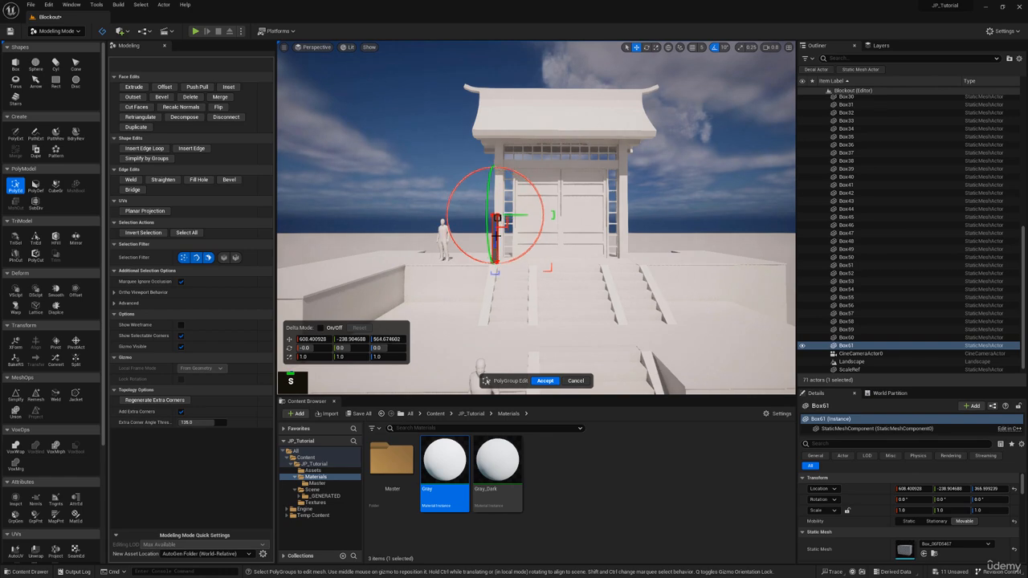
Compare the post with the reference painting, fine-tune its top face's height and accept the PolyGroup edit
right_drag(425, 0, 398, 212)
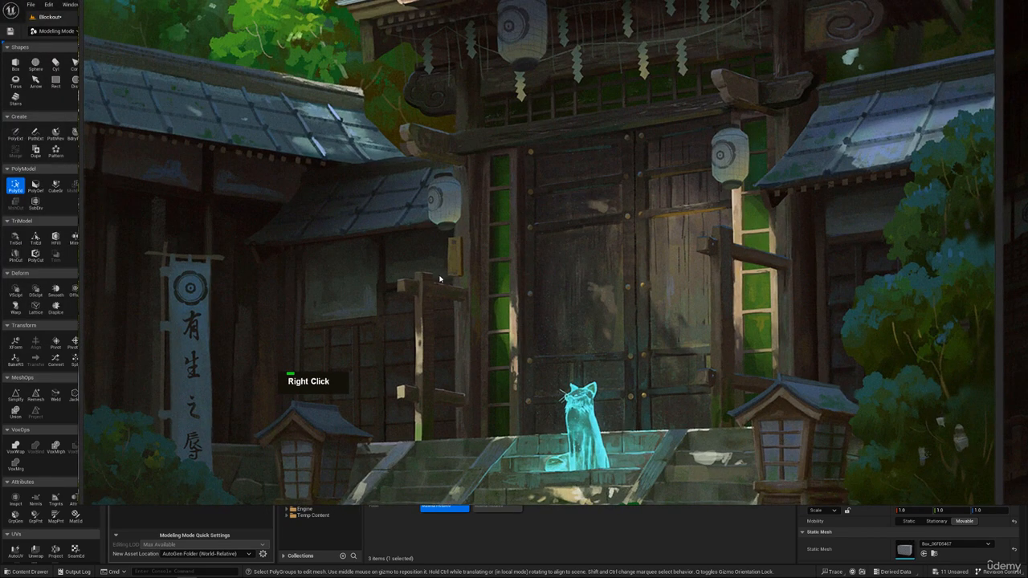
right_drag(481, 290, 509, 0)
key(a)
right_drag(544, 166, 545, 166)
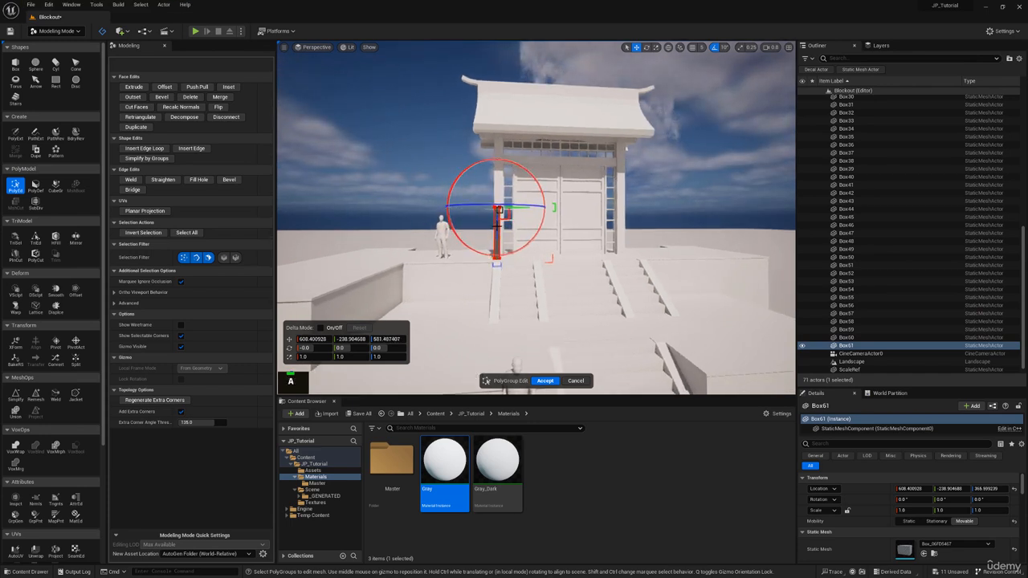
click(544, 380)
Slim the new post to a scale of about 0.80 in X and 0.84 in Y
key(w)
right_drag(544, 381, 545, 381)
key(e)
right_drag(576, 216, 576, 216)
key(w)
key(r)
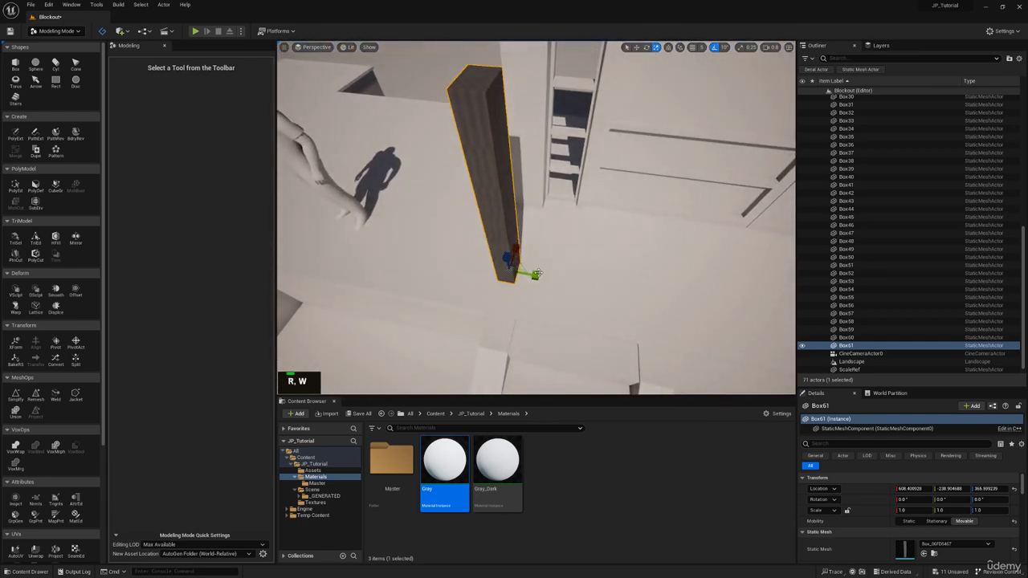
drag(536, 275, 534, 275)
key(d)
right_drag(534, 275, 534, 276)
drag(548, 286, 533, 286)
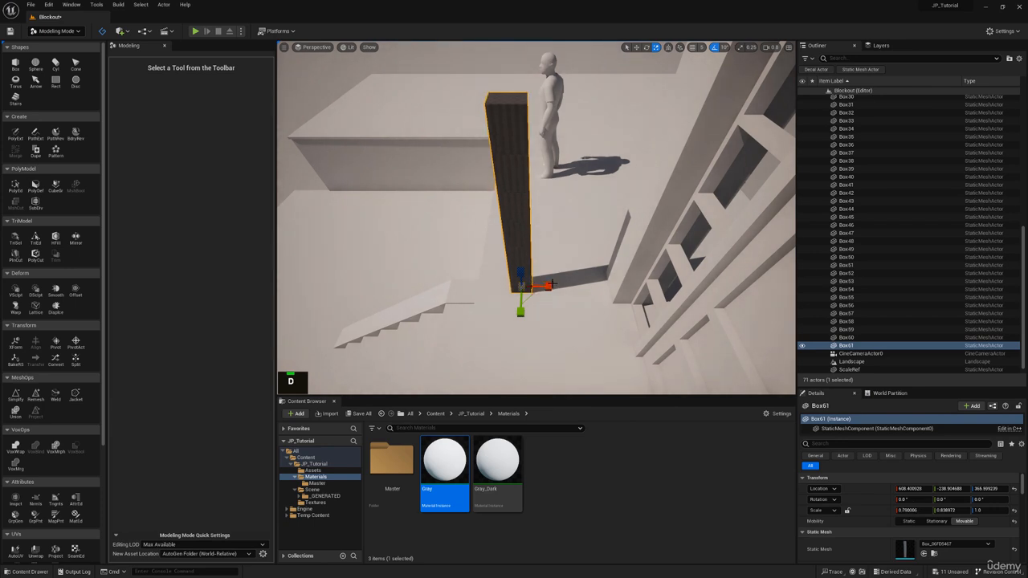
Assign the Gray material to the new post
right_drag(552, 283, 552, 284)
key(s)
key(q)
drag(447, 471, 507, 187)
right_drag(508, 193, 508, 193)
Duplicate the post, rotate the copy to -90° as a horizontal crossbar and raise it to a Z location of about 415
key(ctrl+c)
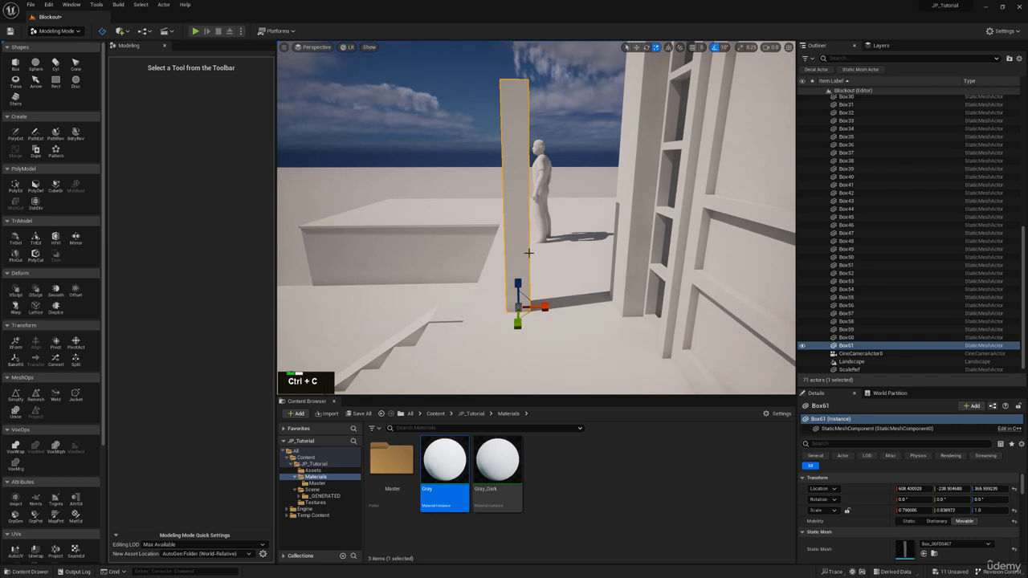
key(ctrl+v)
key(e)
drag(554, 328, 500, 254)
key(w)
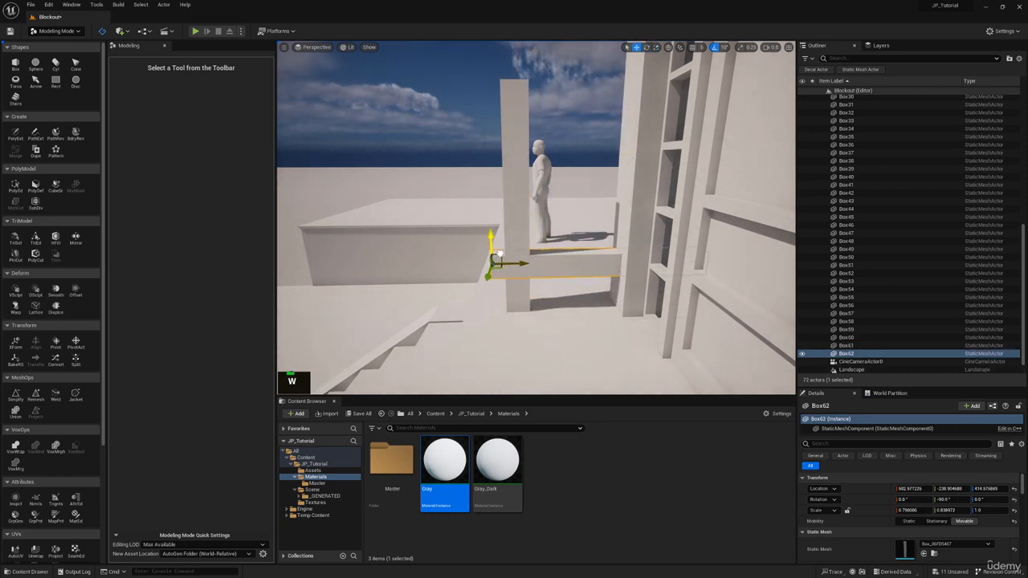
Thin the lower crossbar Box62 to a scale of about 0.57 in X and 0.51 in Y
right_drag(500, 254, 514, 259)
key(d)
key(r)
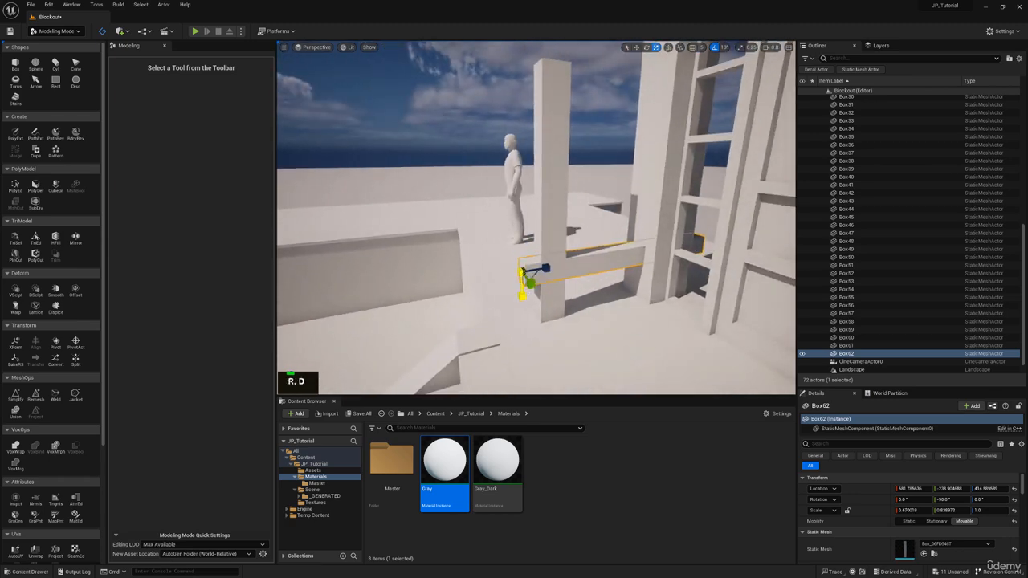
key(w)
right_drag(523, 297, 460, 312)
key(a)
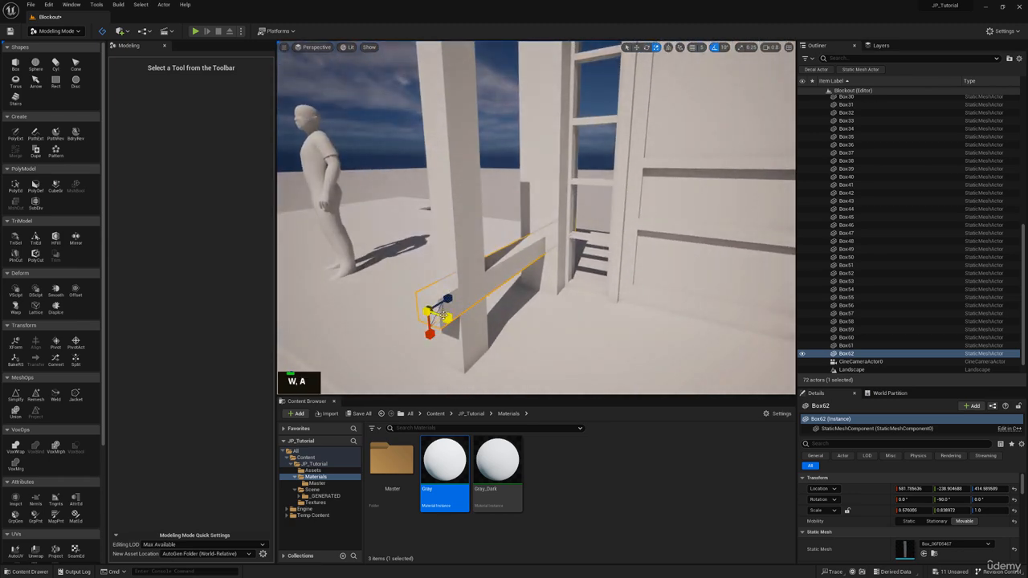
drag(448, 318, 429, 312)
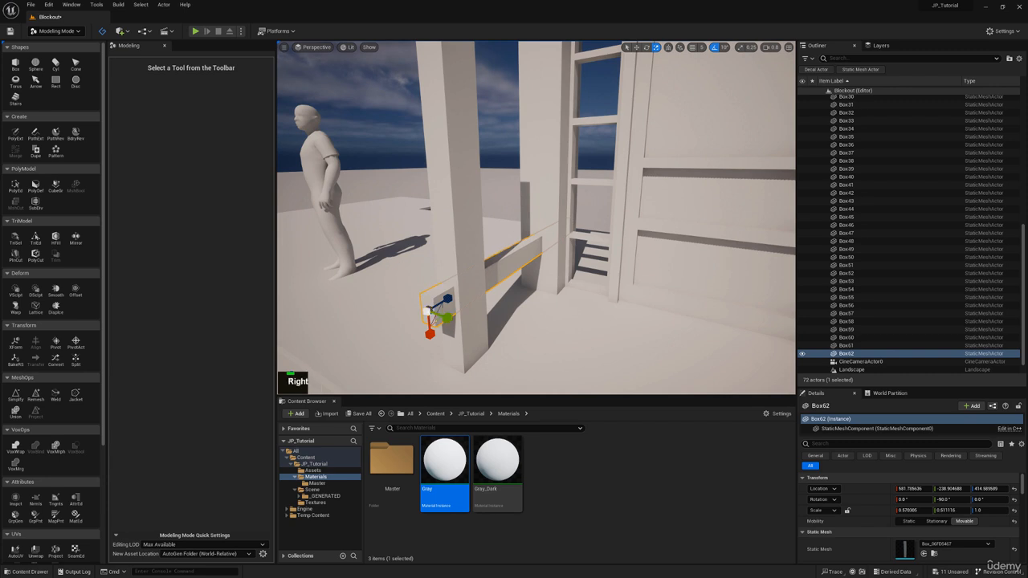
Shorten the lower crossbar to a Z scale of about 0.65 so it spans to the gate post
right_drag(438, 313, 362, 312)
key(d)
mouse_move(530, 245)
mouse_down()
mouse_move(509, 247)
mouse_move(518, 246)
mouse_up()
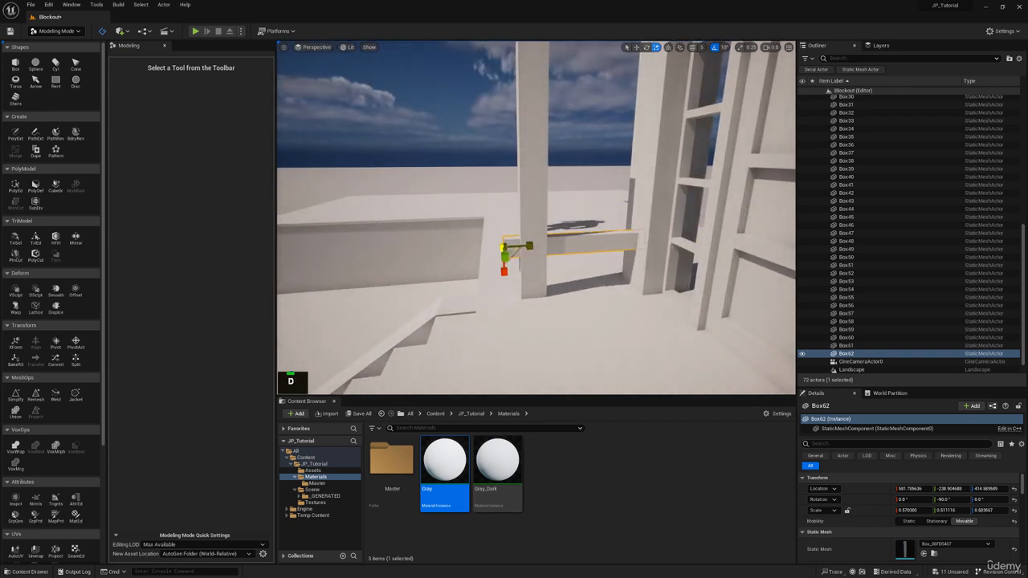
right_drag(521, 245, 466, 226)
key(s)
key(w)
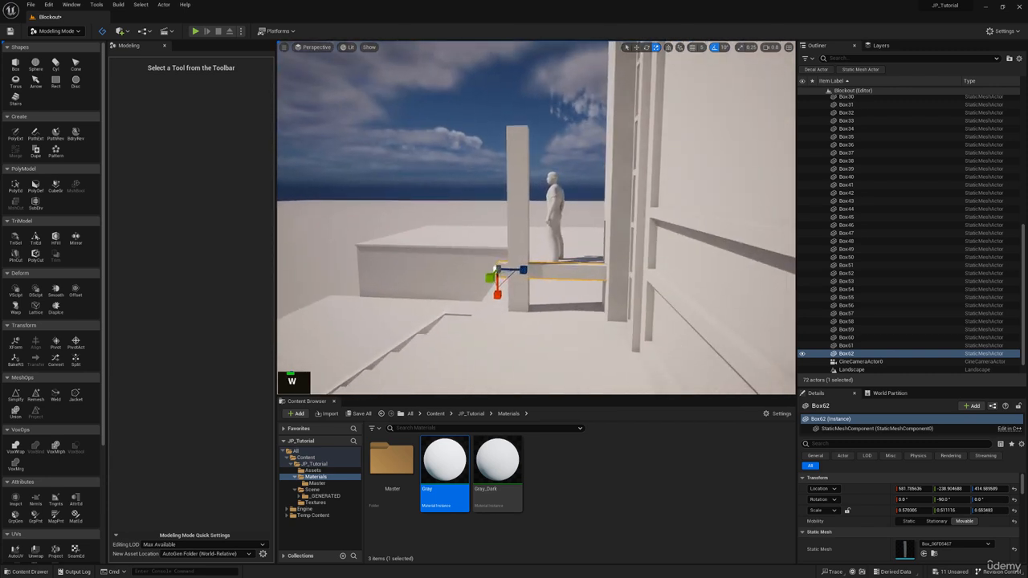
Duplicate the crossbar and raise the copy to a Z location of about 556 near the post's upper end
key(w)
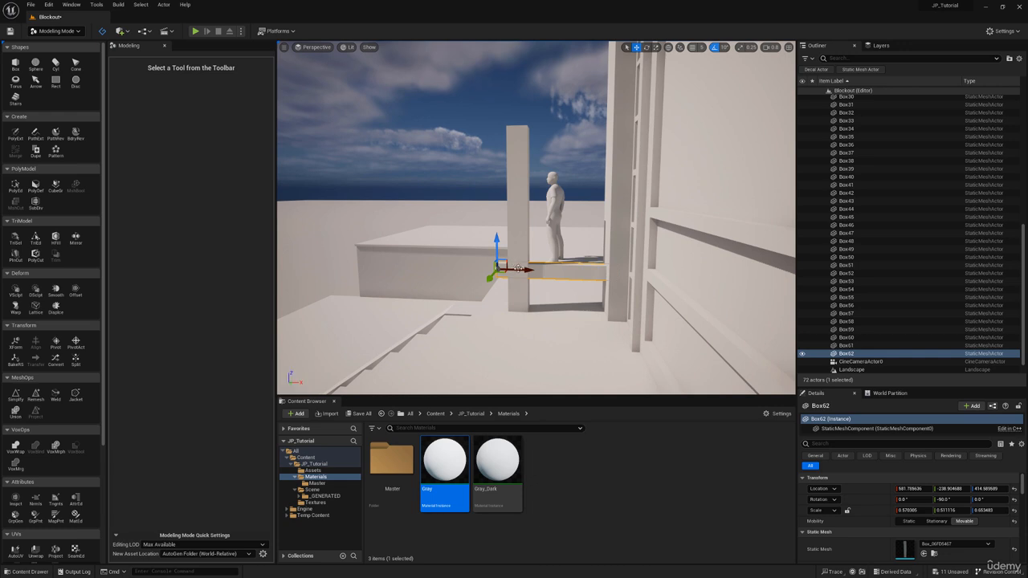
key(ctrl+c)
key(ctrl+v)
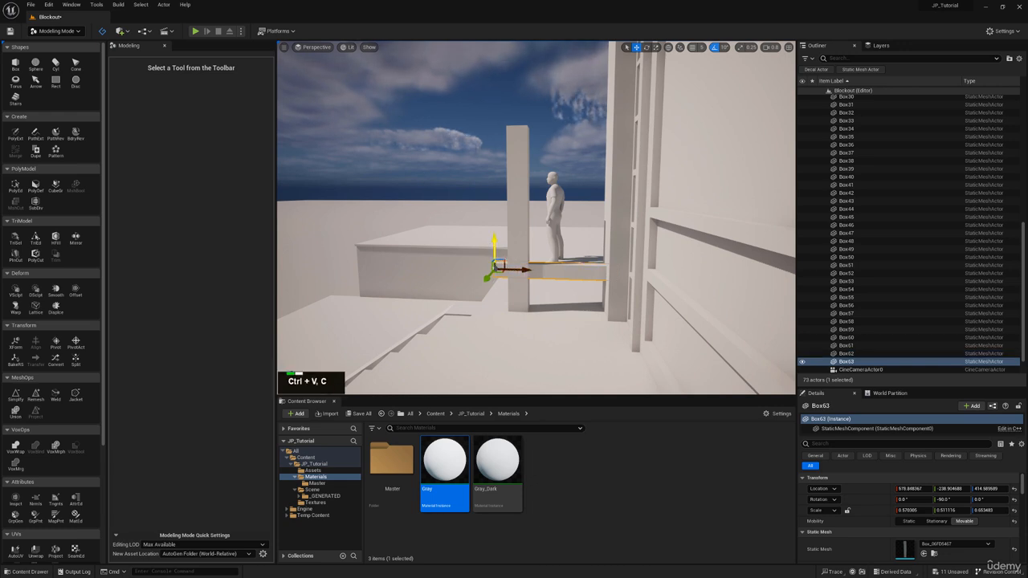
drag(494, 247, 497, 128)
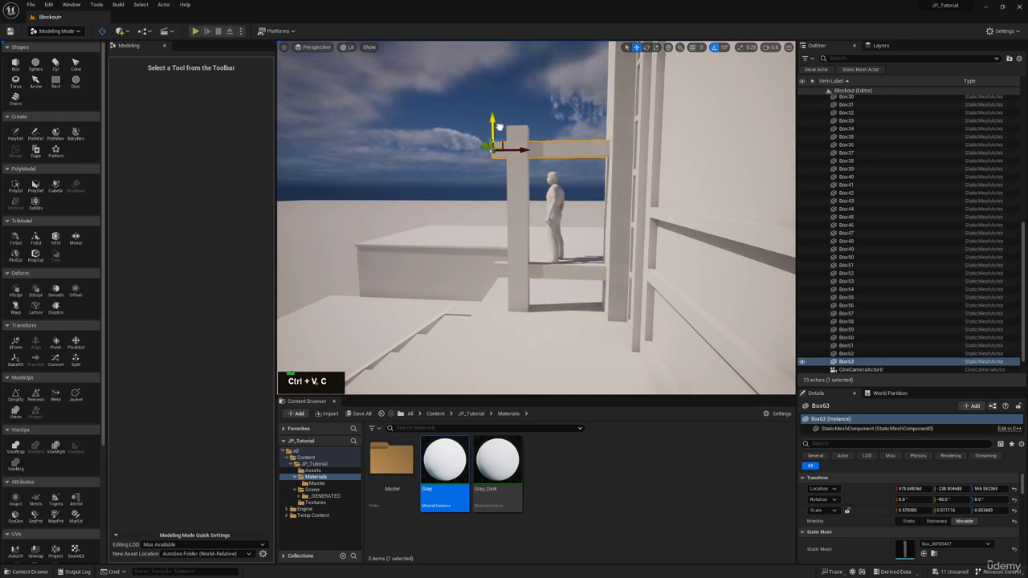
key(s)
right_drag(497, 128, 602, 138)
right_drag(499, 166, 426, 193)
key(d)
key(e)
right_drag(500, 133, 450, 157)
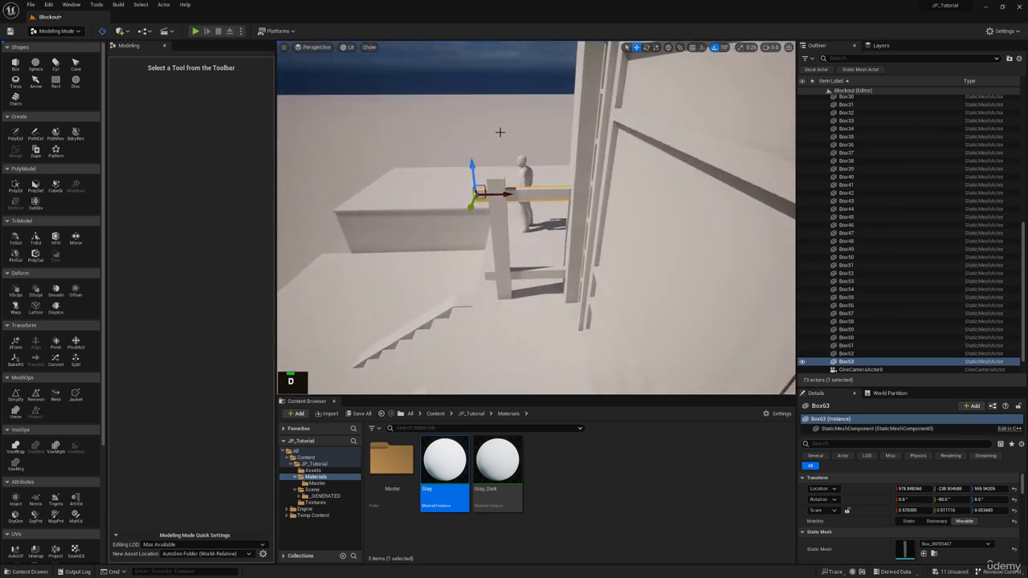
Narrow the free-standing post to an X scale of about 0.62 and move it toward the gate to X about 625
click(501, 233)
key(r)
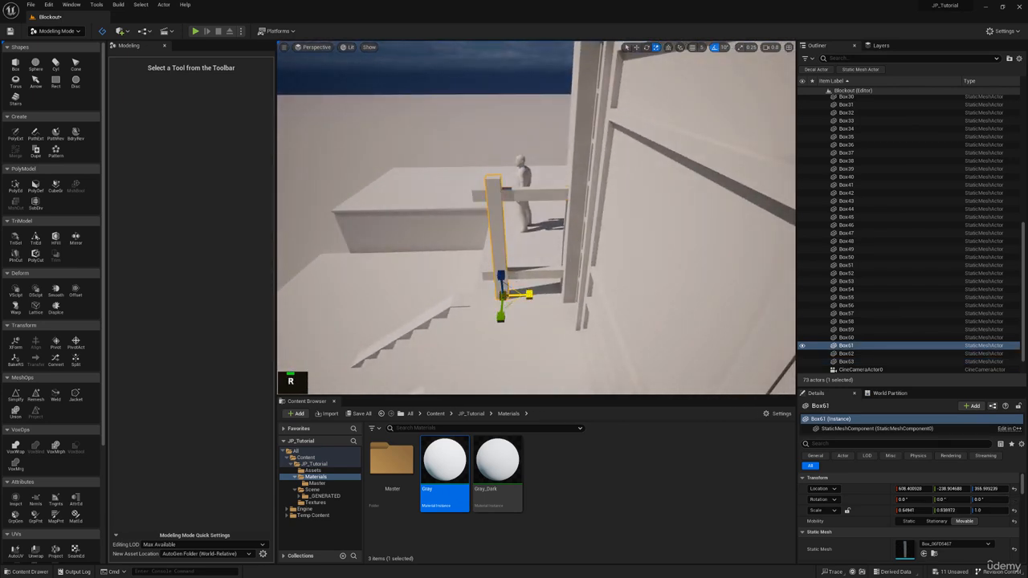
key(w)
drag(528, 294, 538, 294)
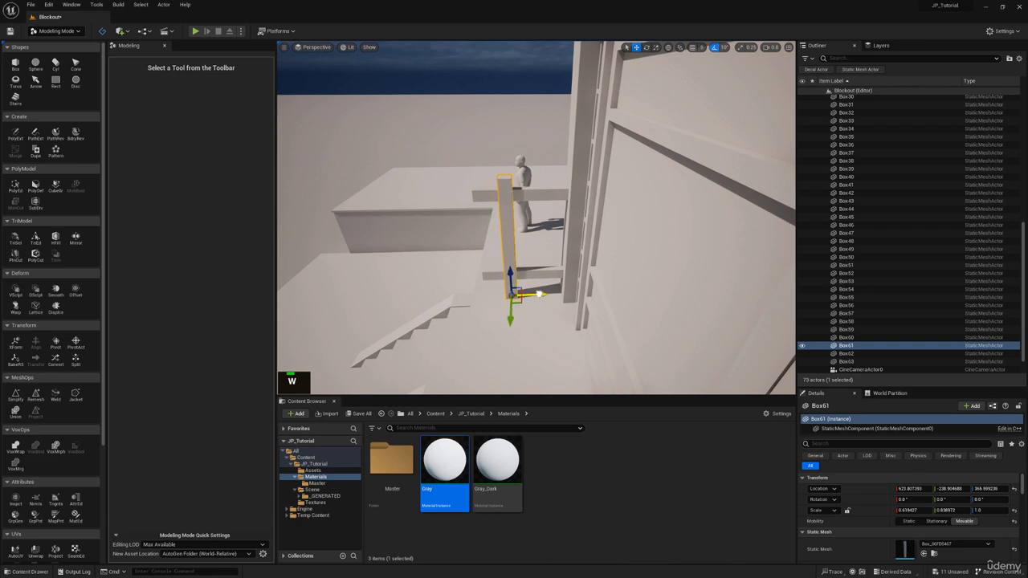
Select both crossbars and move them together along X toward the gate
click(545, 198)
ctrl+click(537, 273)
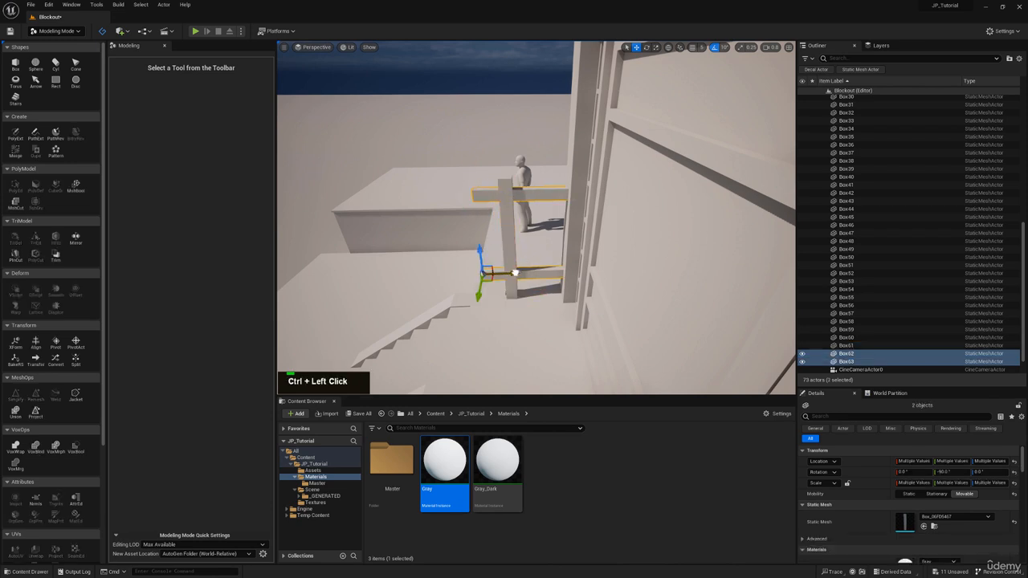
drag(515, 273, 530, 273)
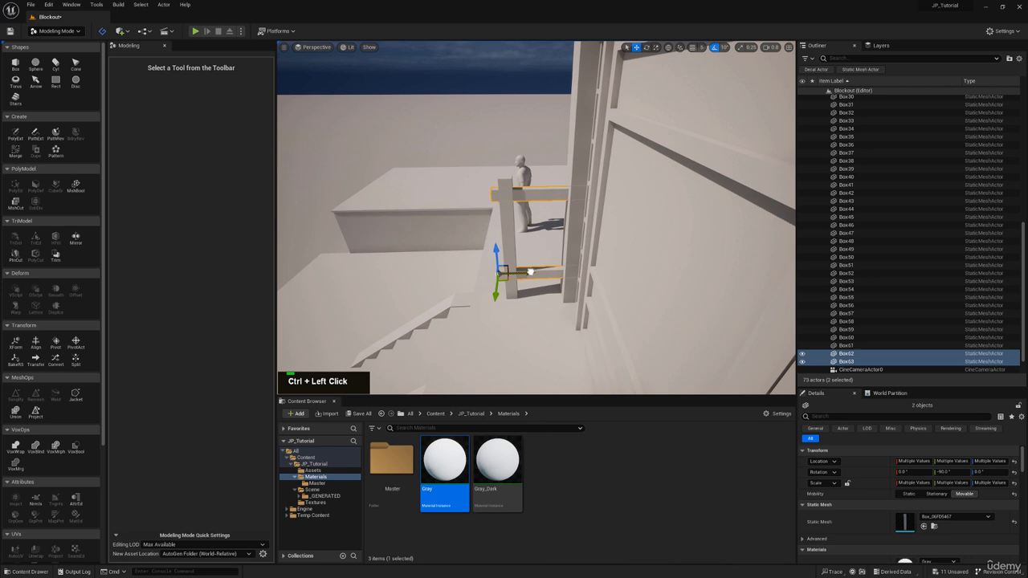
Switch to the CineCameraActor0 view and stretch the free-standing post Box61 to a Z scale of about 1.12
right_drag(530, 273, 626, 233)
key(s)
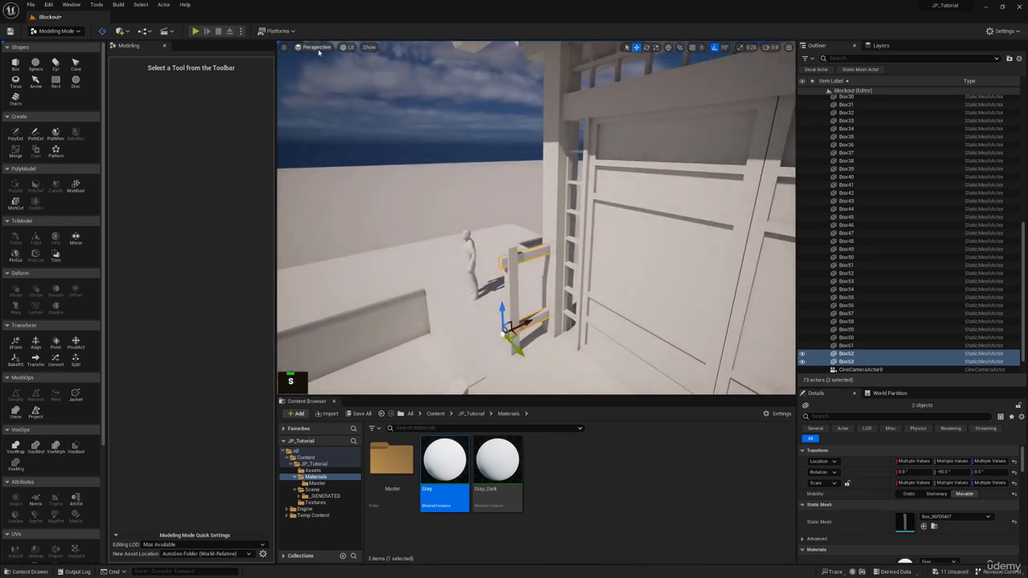
click(316, 47)
click(340, 138)
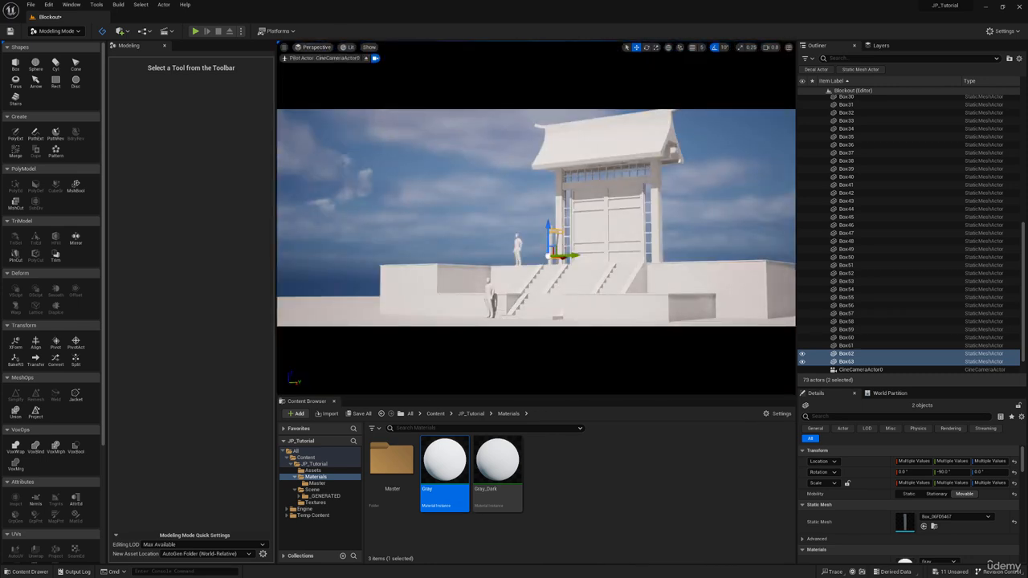
click(417, 177)
click(549, 244)
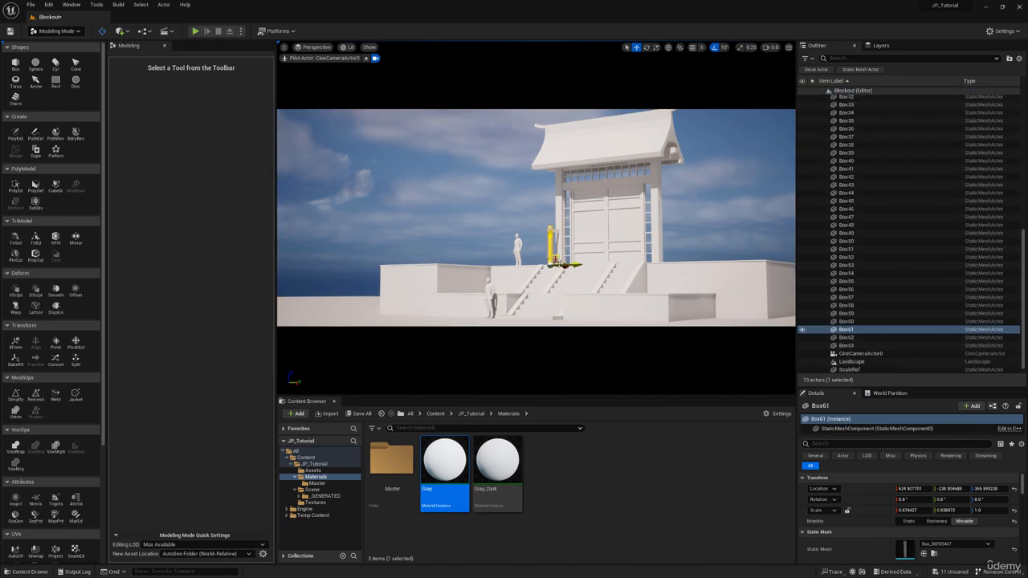
key(r)
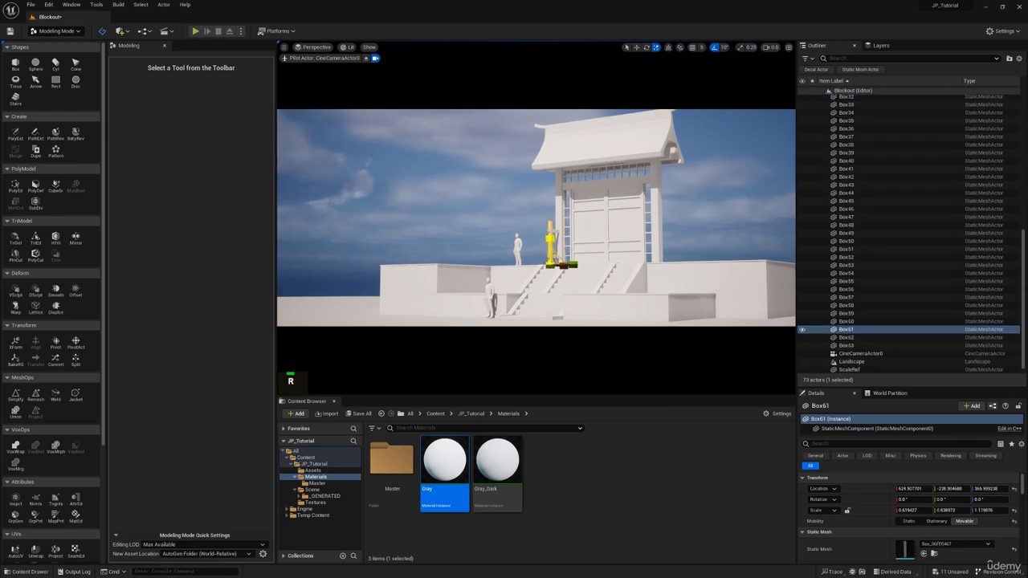
Raise the upper crossbar of the free-standing post to a Z location of about 565
key(w)
click(556, 222)
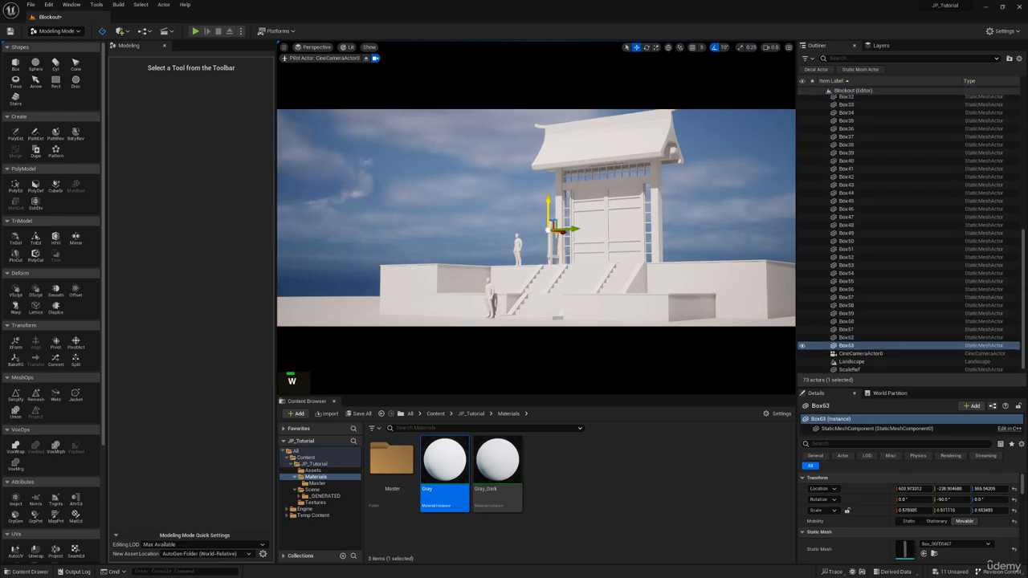
drag(548, 210, 548, 206)
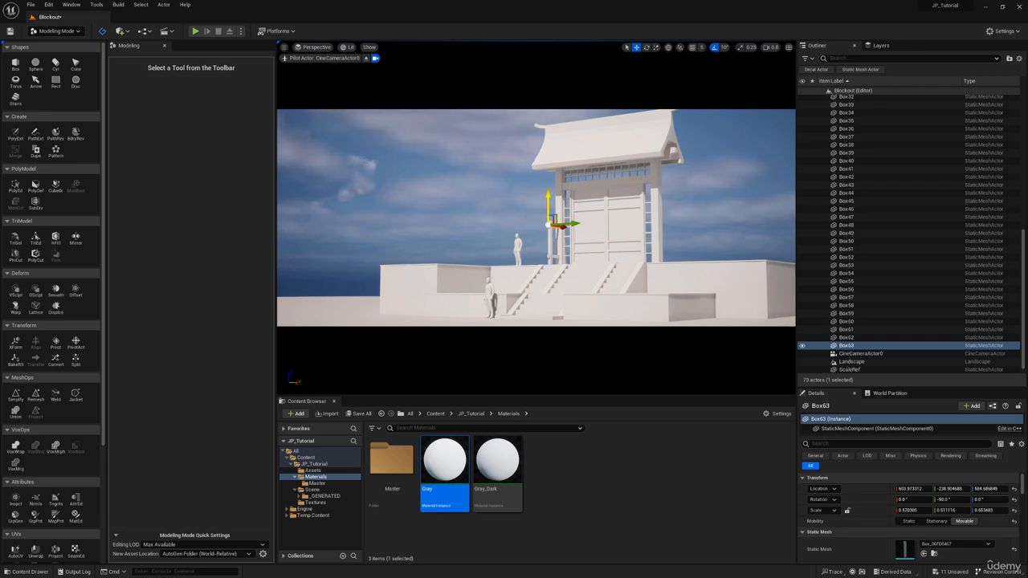
Open a second viewport set to the CineCameraActor0 view and move its window off the main screen
click(71, 4)
mouse_move(104, 84)
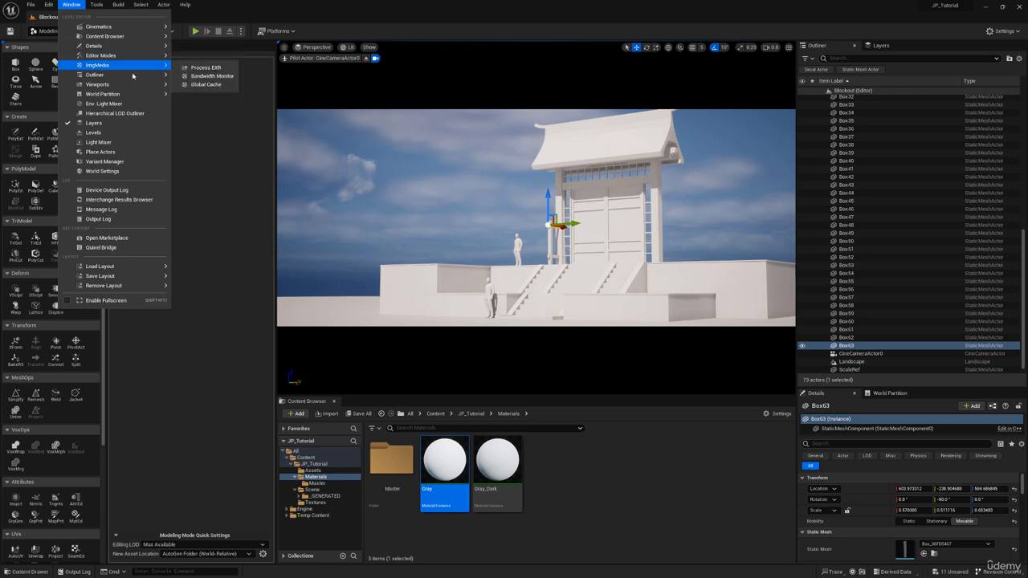
click(209, 98)
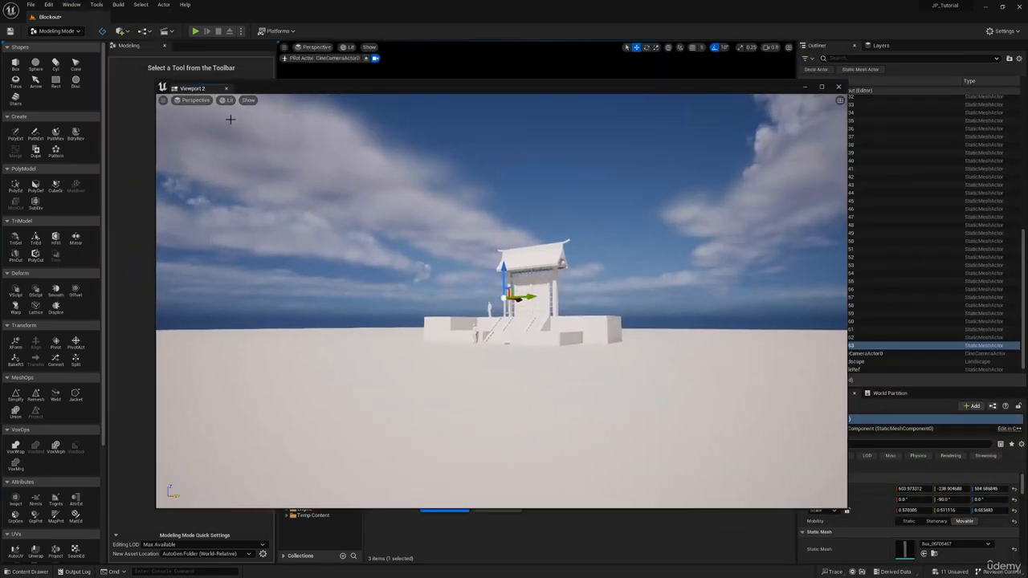
click(187, 100)
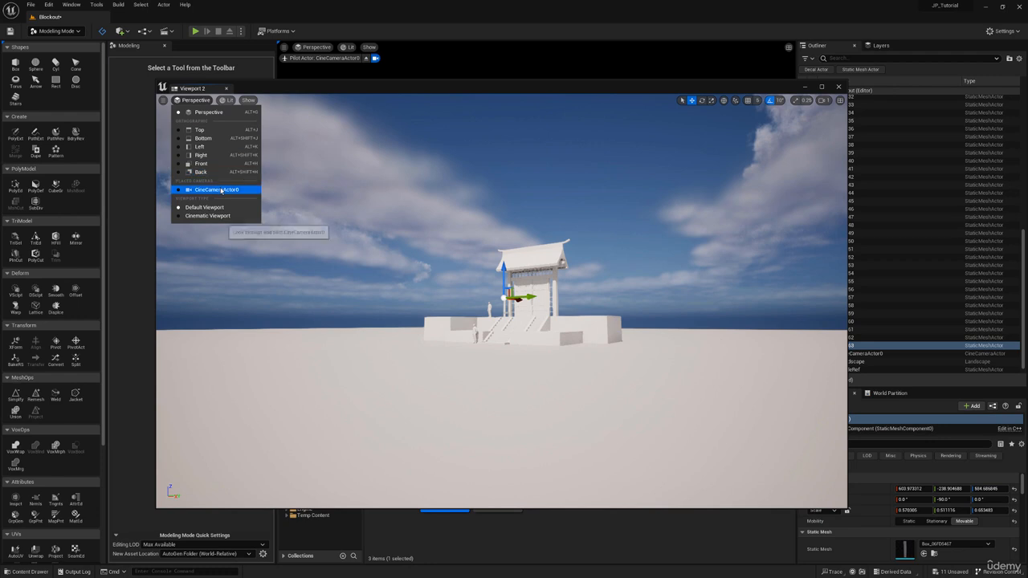
click(222, 190)
drag(502, 83, 1027, 120)
Stop piloting CineCameraActor0 in the main viewport and select the free-standing post together with both crossbars
click(550, 235)
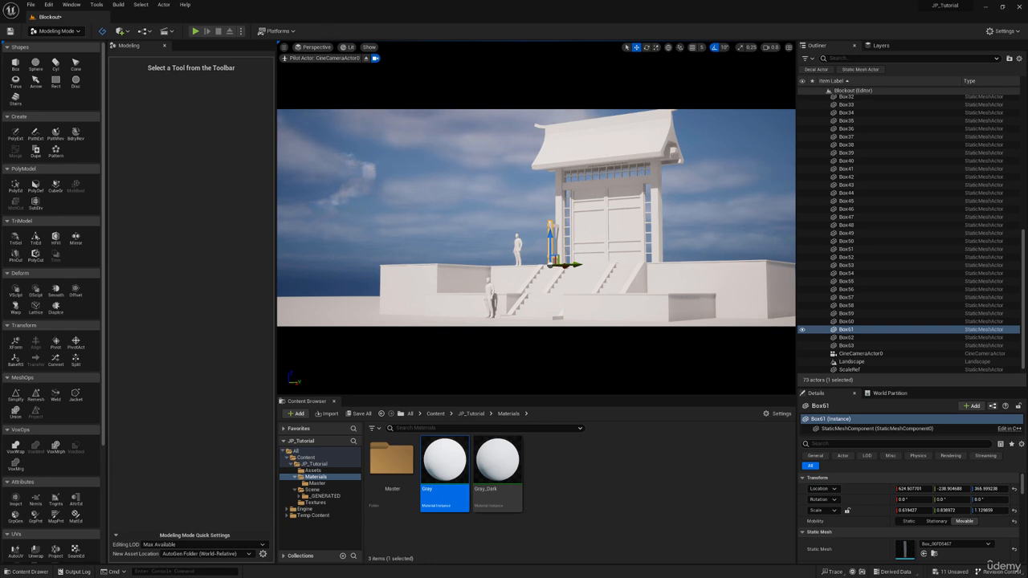
click(366, 59)
key(w)
right_drag(537, 218, 559, 258)
scroll(556, 218, up, 1)
key(e)
key(w)
ctrl+click(506, 149)
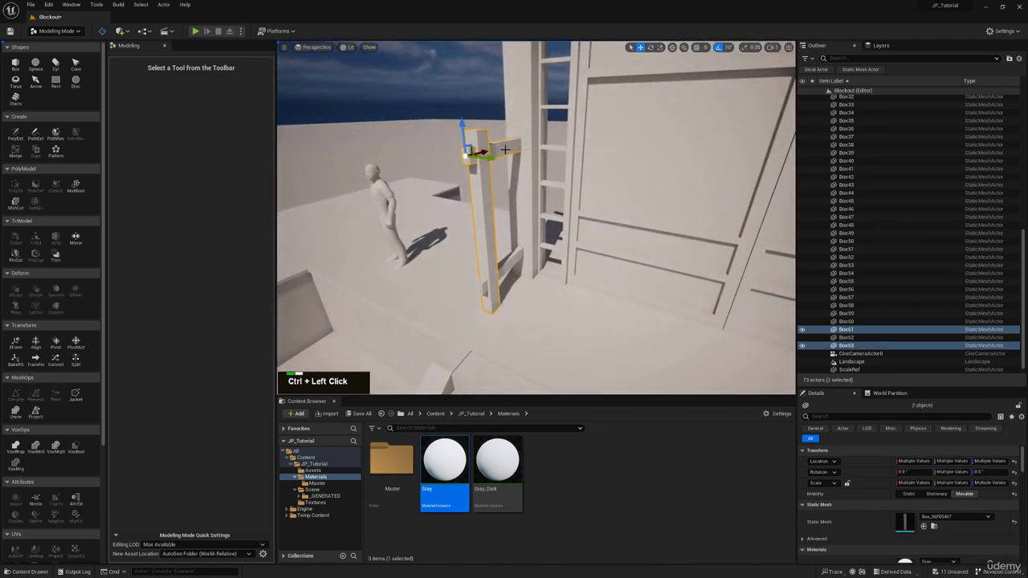
ctrl+click(508, 260)
right_drag(513, 236, 468, 224)
key(d)
key(s)
key(w)
key(a)
key(d)
key(s)
key(w)
key(d)
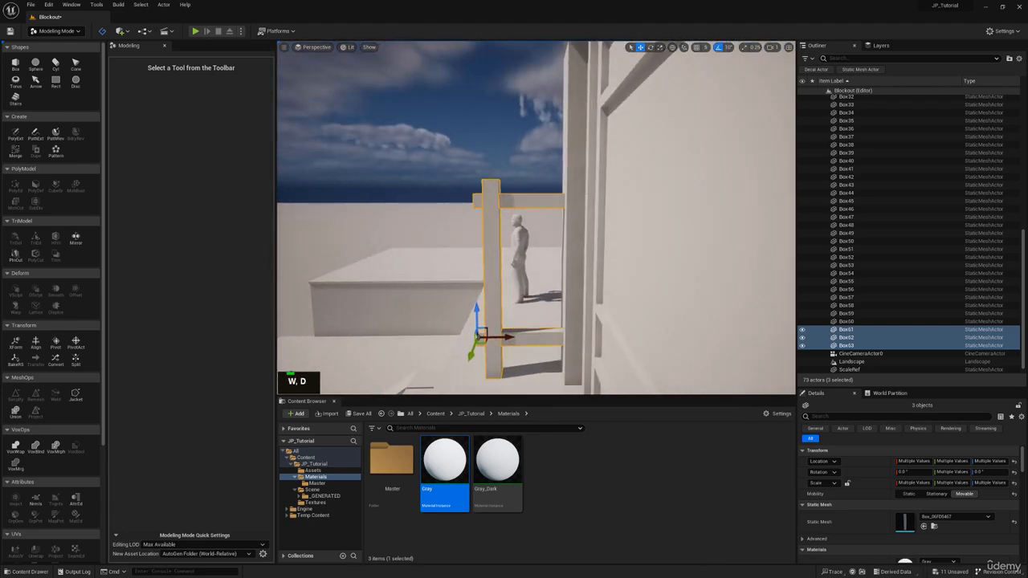
Thicken the upper crossbar to an X scale of about 0.69 and the lower one to about 0.64
click(475, 198)
key(r)
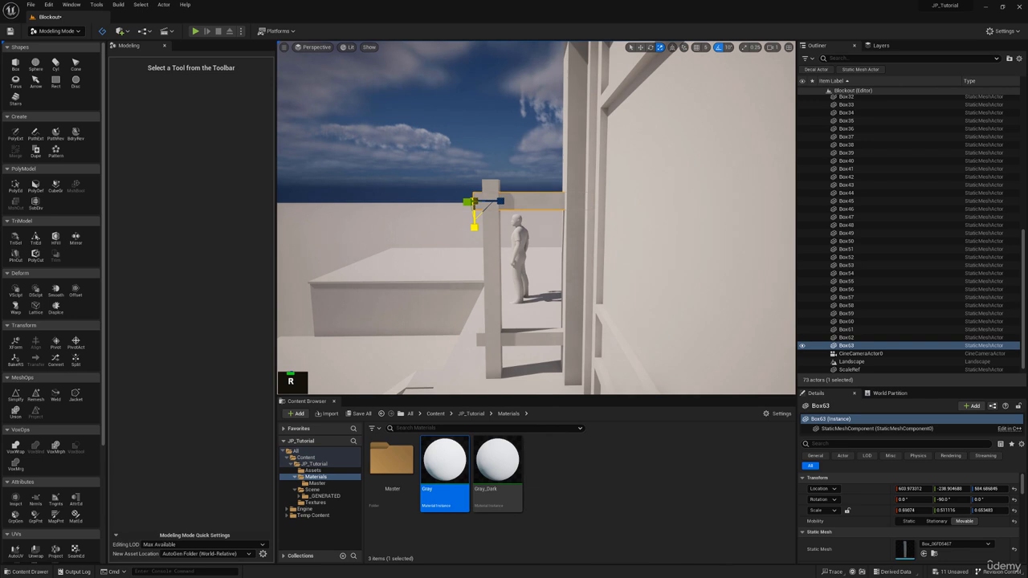
click(486, 358)
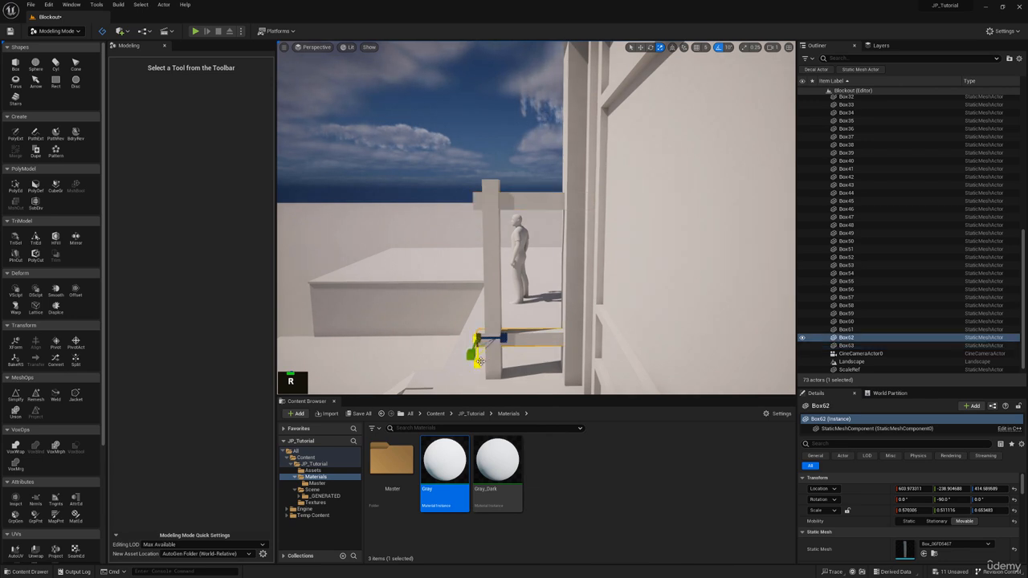
drag(479, 362, 476, 363)
key(w)
ctrl+click(511, 200)
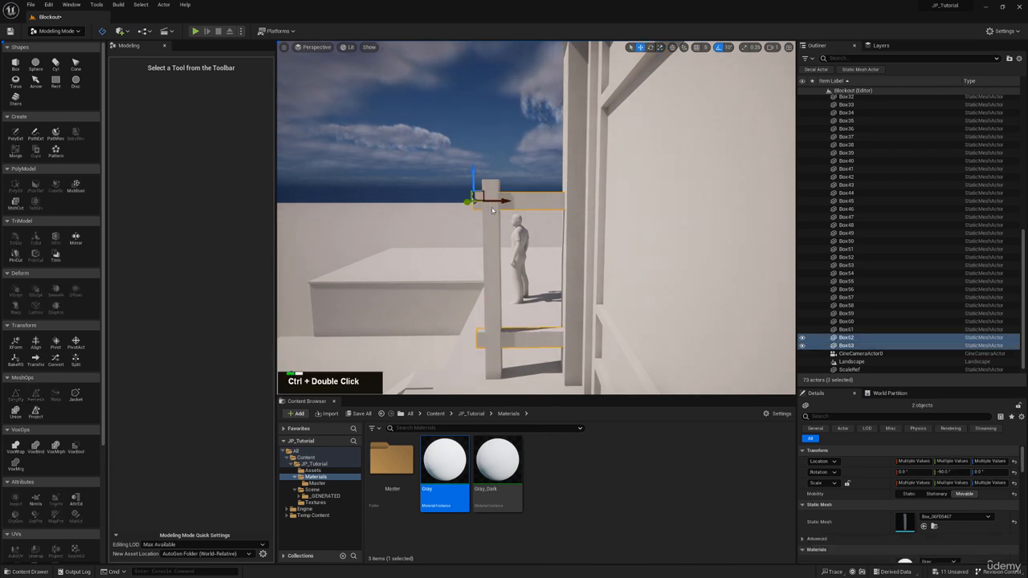
ctrl+click(494, 220)
click(479, 197)
key(r)
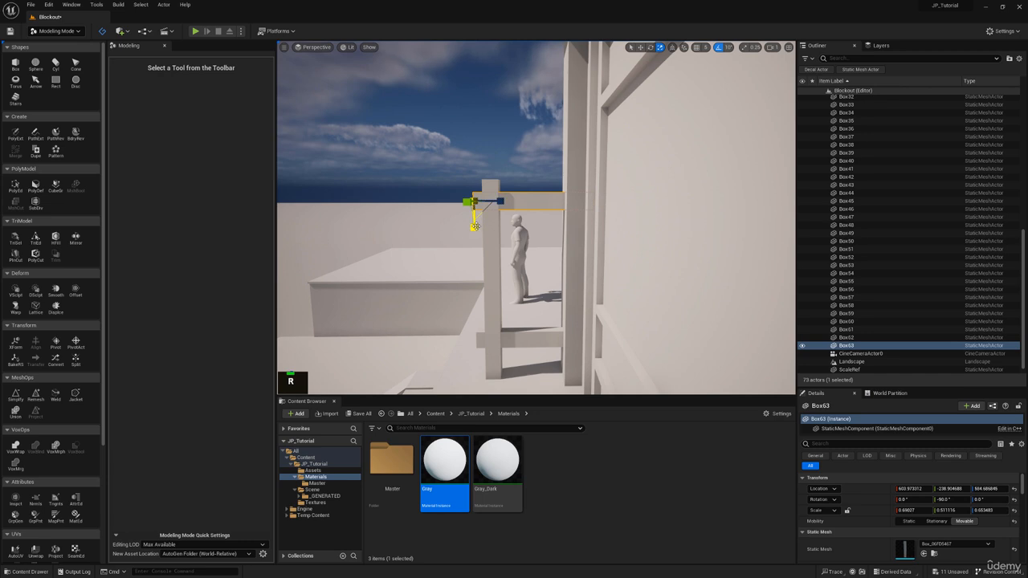
Copy the post with both crossbars and place the copy on the gate's opposite side at Y about 344
click(521, 339)
key(q)
right_drag(542, 306, 540, 266)
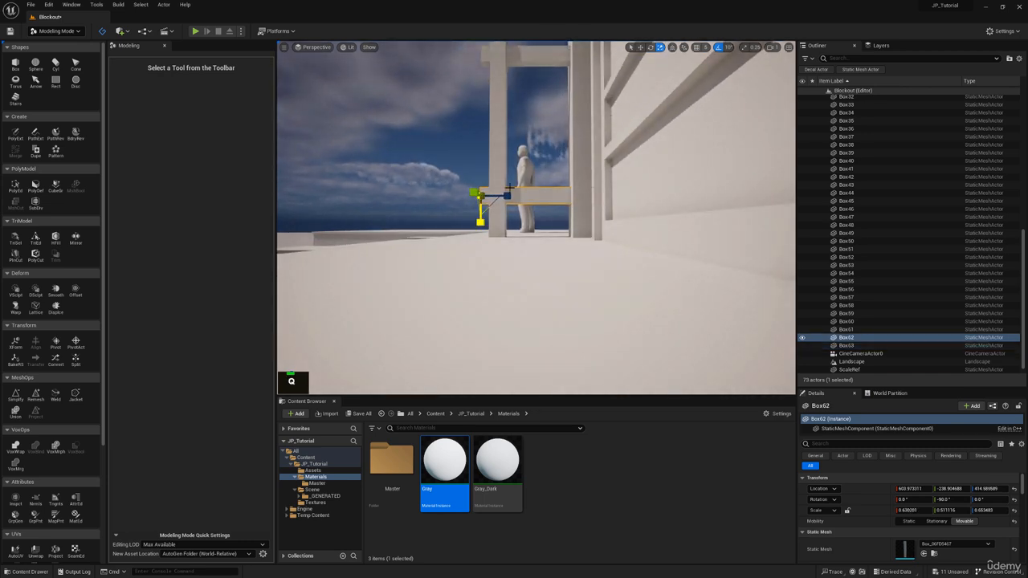
key(e)
right_drag(510, 188, 554, 244)
ctrl+click(524, 188)
ctrl+click(504, 215)
key(e)
key(w)
key(ctrl+v)
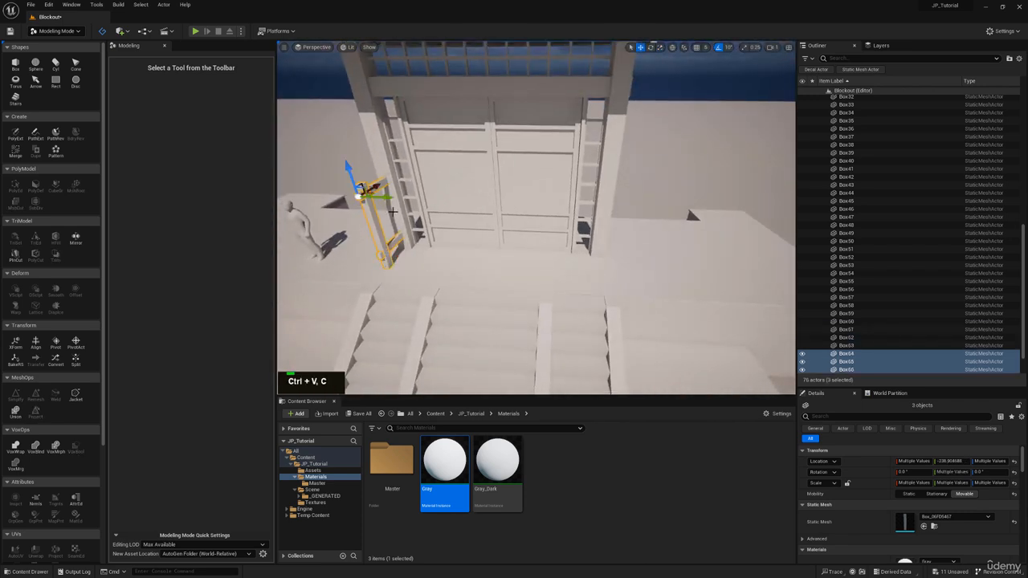
drag(387, 198, 645, 217)
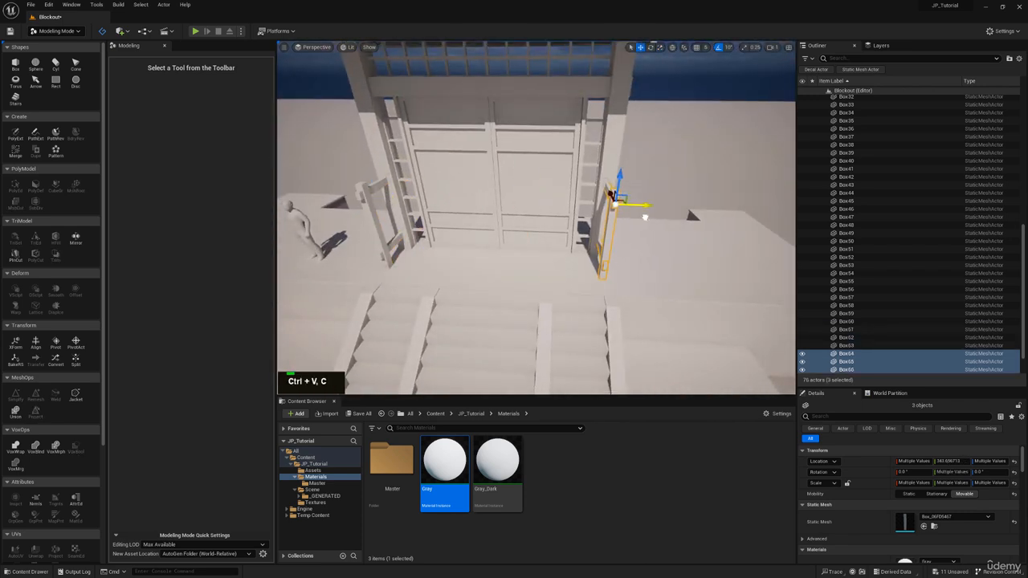
Check both side posts in the CineCameraActor0 view
key(w)
key(d)
right_drag(645, 217, 600, 180)
key(s)
click(313, 47)
click(362, 133)
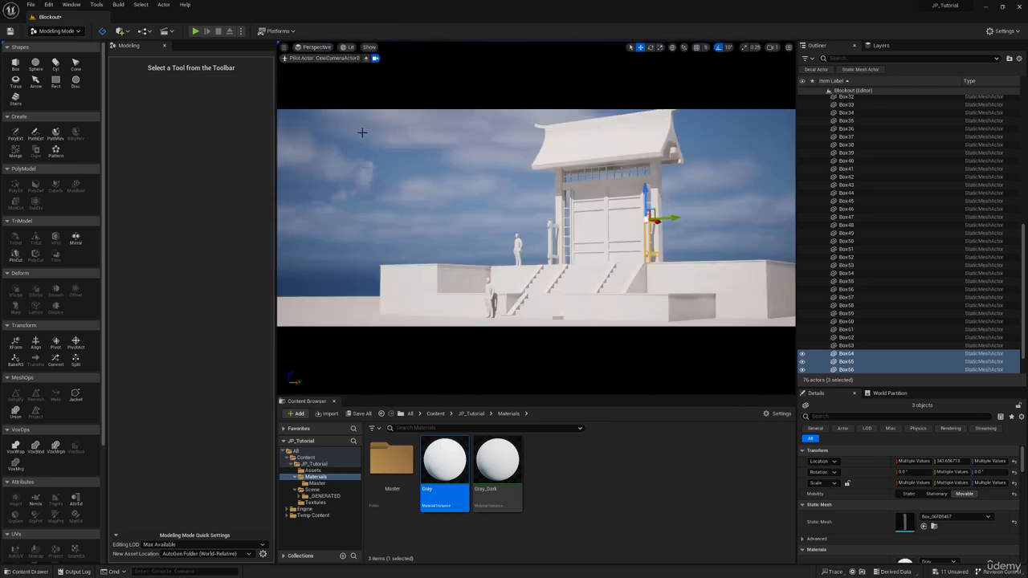
click(440, 153)
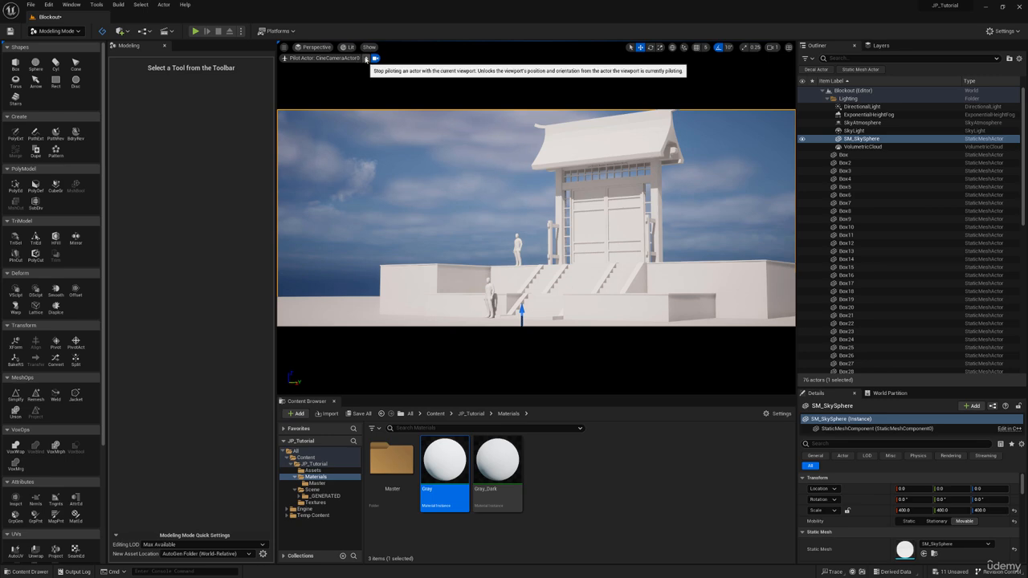
Leave the camera view and examine the beam and bracket ends above the doors in the reference painting
click(366, 57)
key(w)
right_drag(532, 188, 546, 188)
key(e)
right_drag(595, 0, 420, 126)
scroll(507, 206, down, 2)
scroll(507, 206, up, 1)
scroll(691, 169, up, 1)
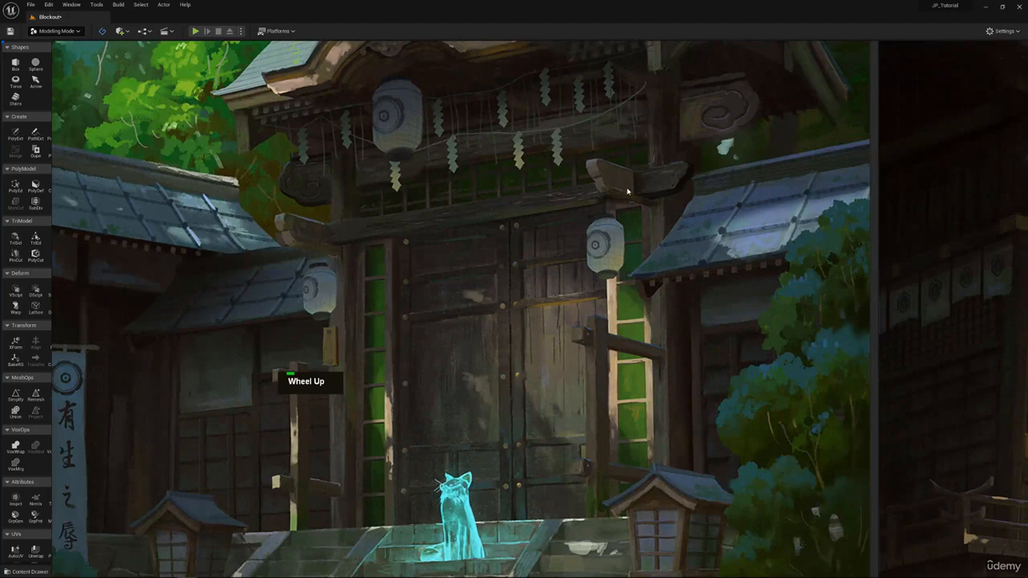
right_drag(612, 191, 635, 0)
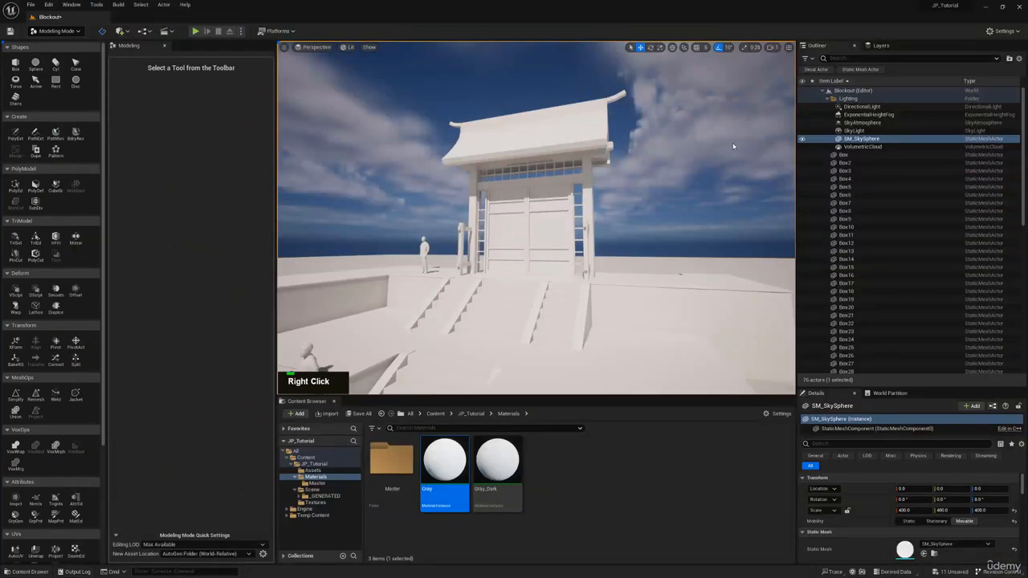
Duplicate the carved beam under the roof and place the copy above the doors at X about 674, Z about 815
key(w)
right_drag(600, 155, 577, 187)
key(e)
click(590, 170)
key(d)
key(w)
key(ctrl+c)
key(ctrl+v)
key(s)
drag(603, 193, 579, 234)
key(a)
right_drag(580, 234, 587, 254)
key(d)
Scale the copied beam down to about 0.37 in X and 1.17 in Y
key(r)
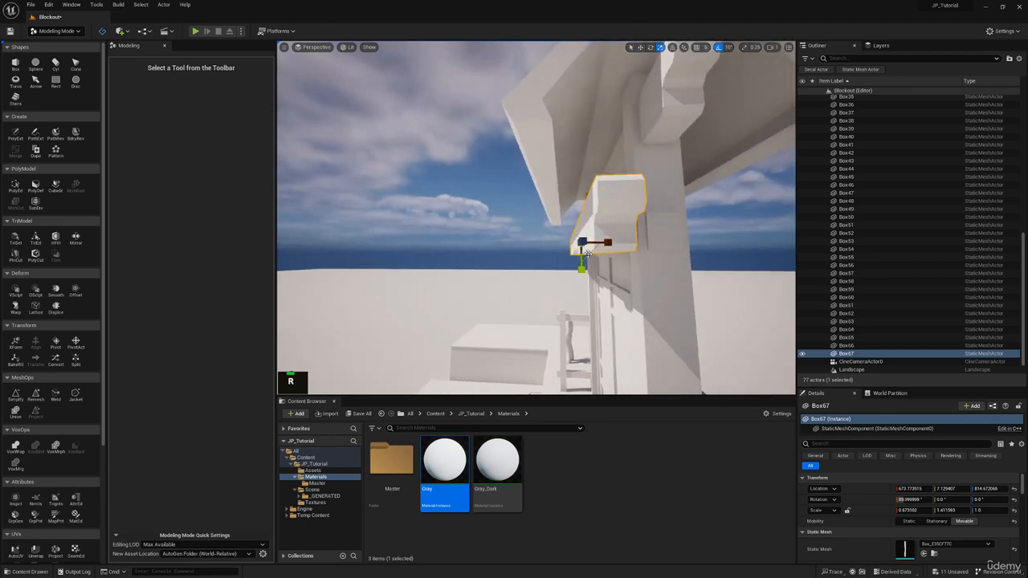
drag(608, 243, 592, 243)
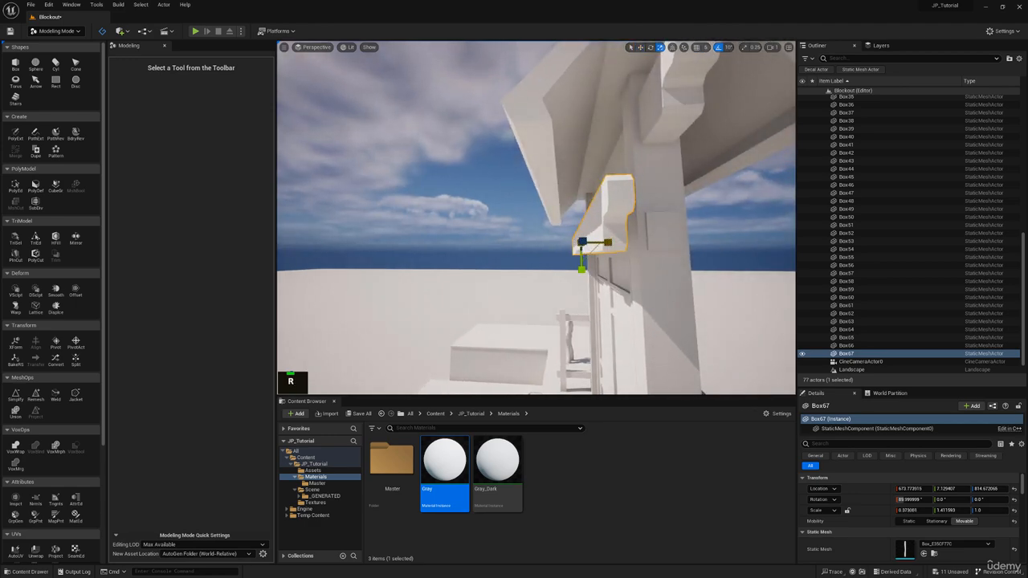
key(a)
right_drag(613, 217, 612, 218)
key(s)
key(w)
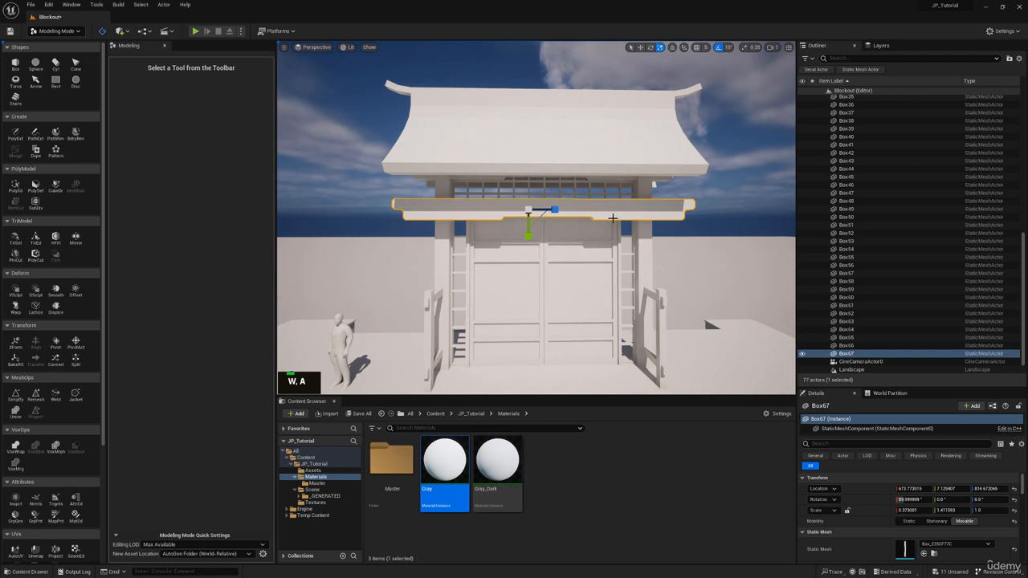
drag(528, 236, 527, 231)
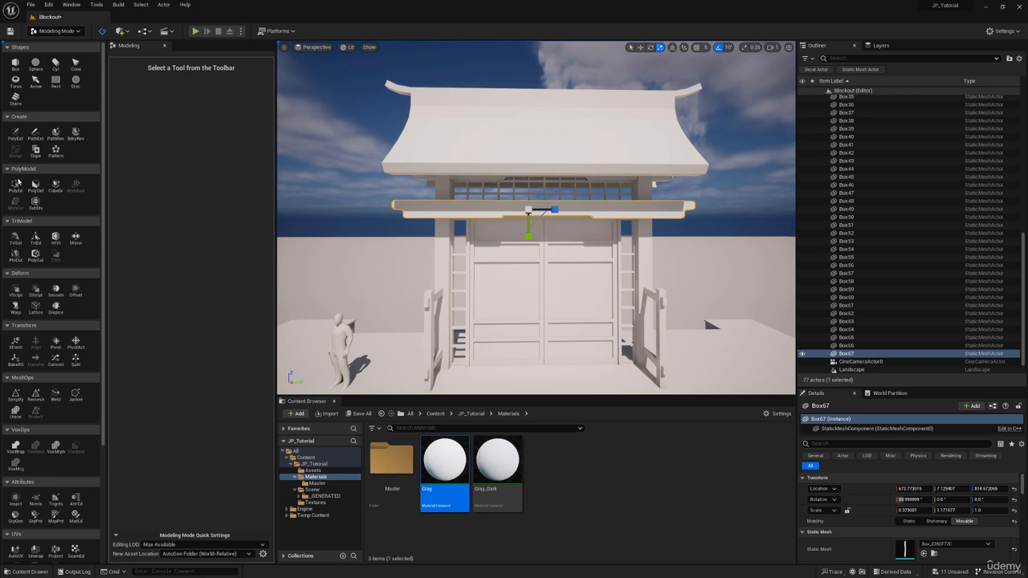
Open the beam in PolyGroup Edit and shorten its left tip by moving the end face inward to Y about -339
click(16, 185)
drag(370, 178, 430, 239)
key(w)
right_drag(430, 239, 400, 240)
drag(344, 161, 445, 238)
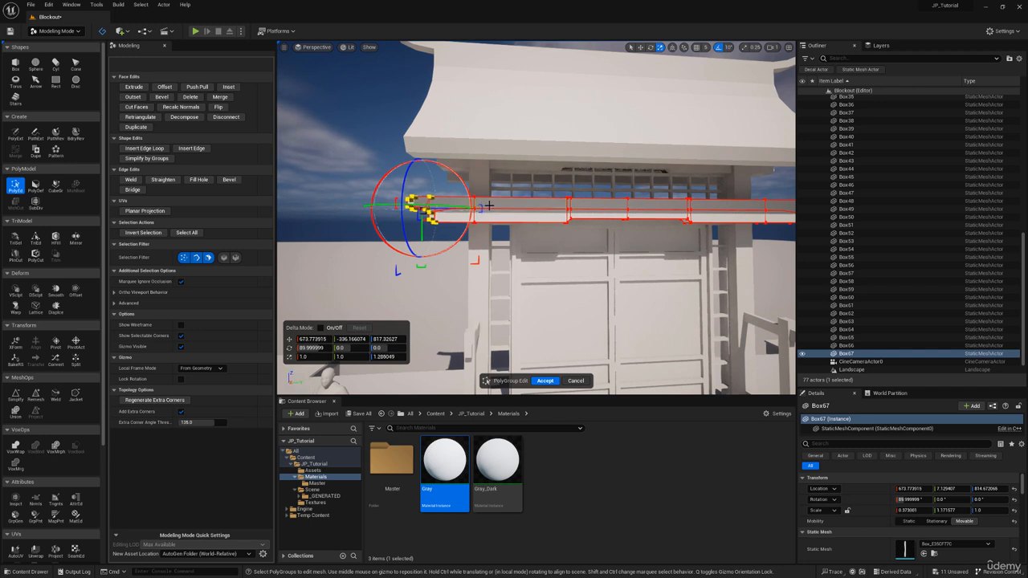
click(482, 281)
key(w)
key(a)
right_drag(482, 281, 477, 281)
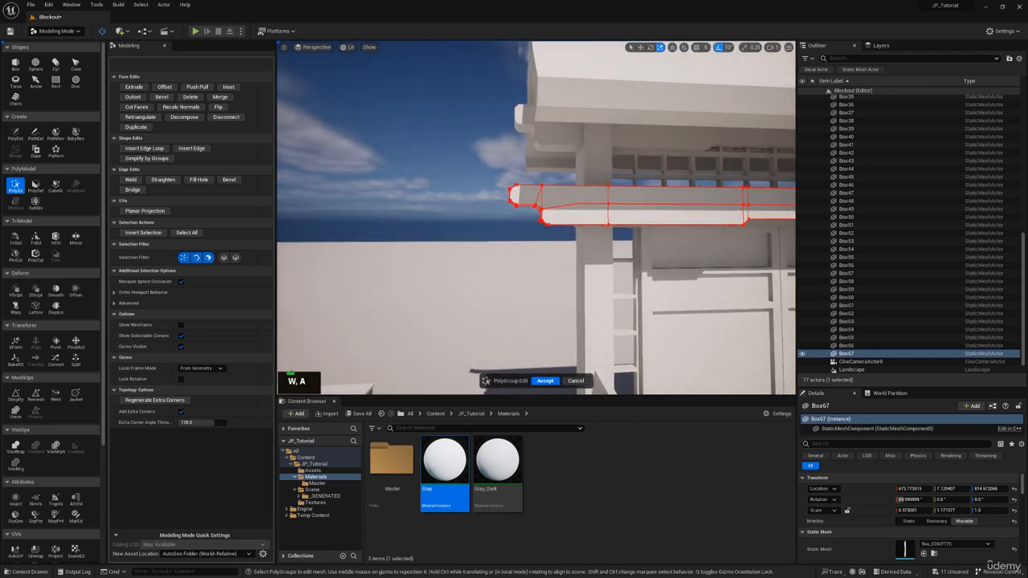
click(513, 195)
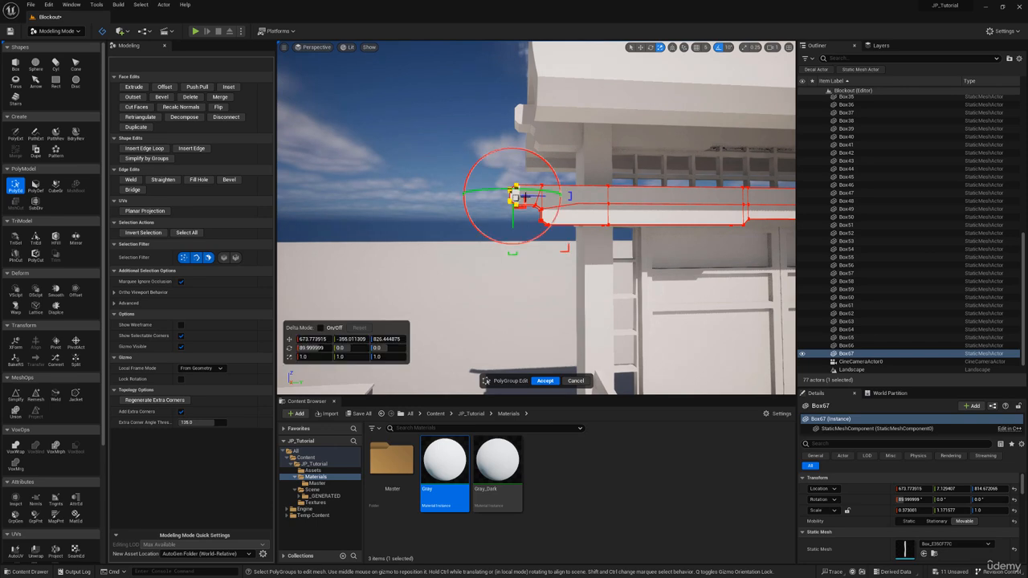
drag(532, 195, 546, 196)
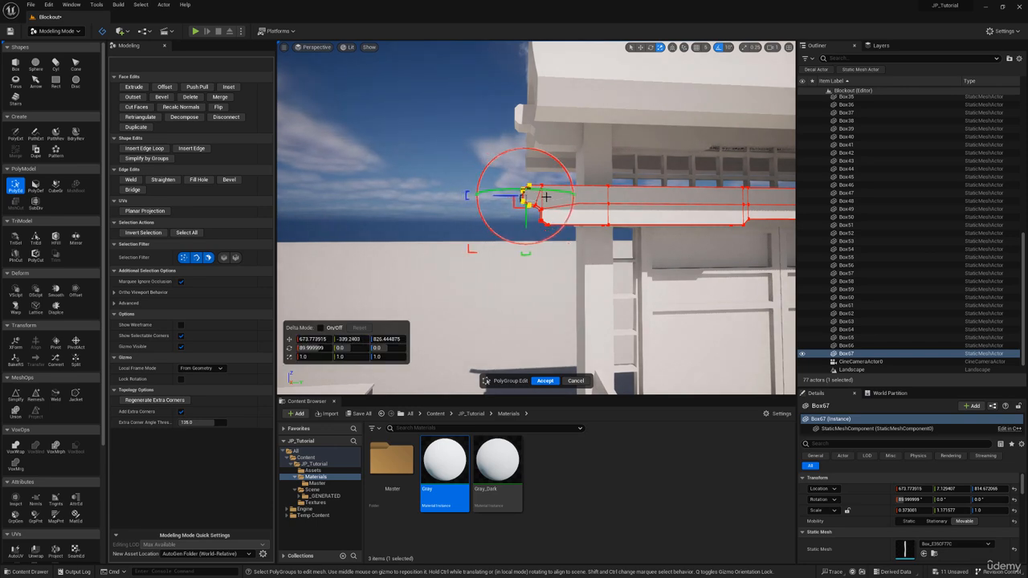
Shorten the beam's right tip by moving its end corners inward to Y about 453
key(w)
right_drag(545, 197, 558, 167)
key(d)
drag(583, 145, 458, 272)
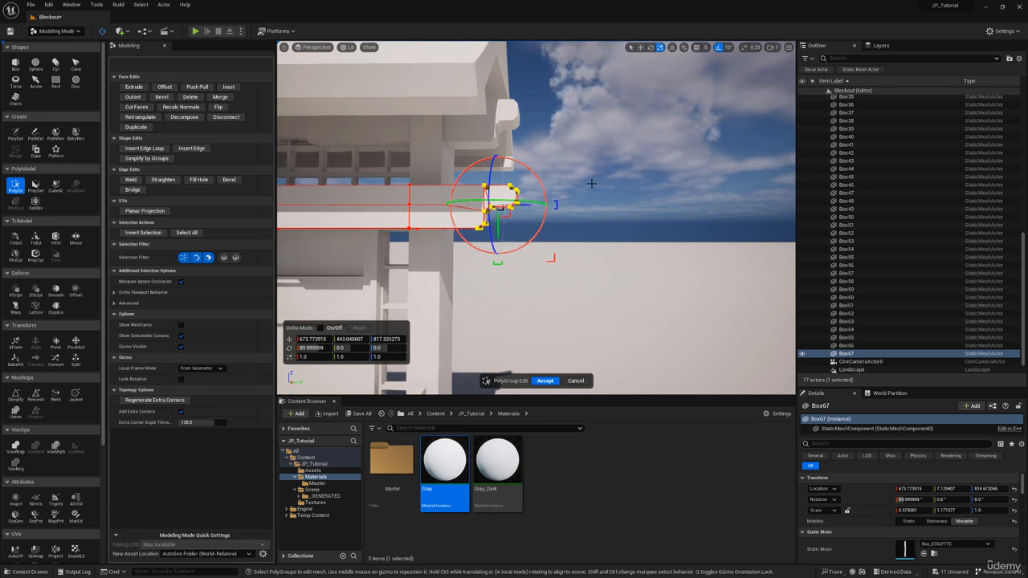
drag(519, 217, 563, 168)
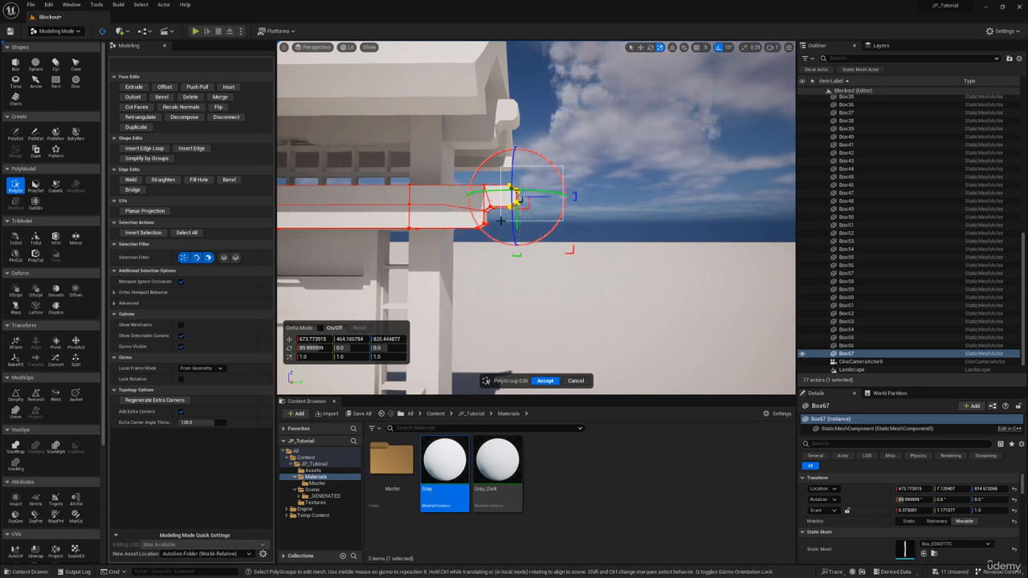
drag(501, 220, 524, 197)
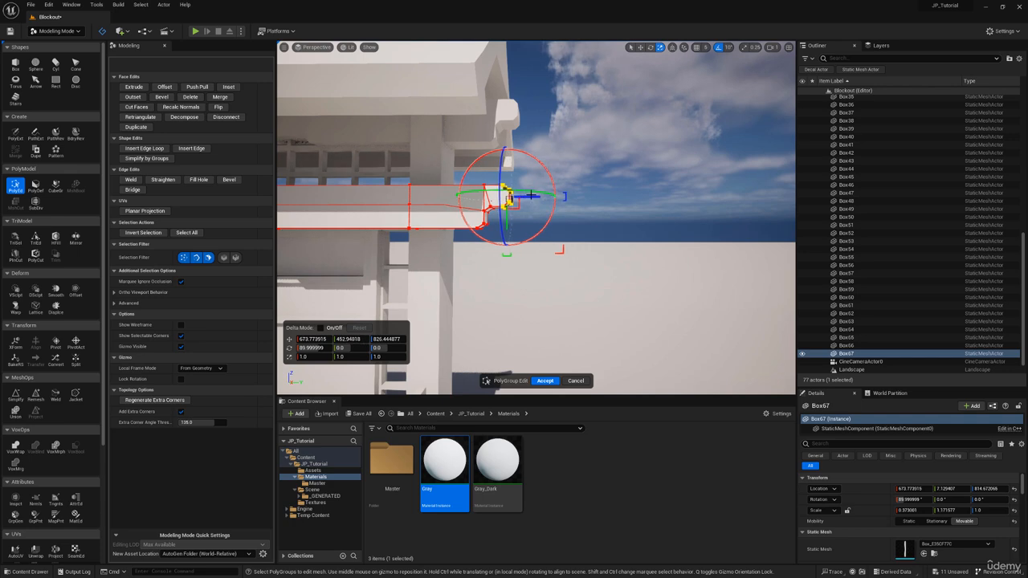
Lower the recessed middle of the beam's underside to Z about 791 and accept the PolyGroup edit
key(s)
mouse_move(525, 197)
right_down()
mouse_move(528, 214)
mouse_move(514, 182)
right_up()
key(a)
key(w)
key(q)
click(508, 153)
shift+click(551, 151)
key(e)
right_drag(550, 153, 526, 203)
drag(523, 211, 524, 217)
right_drag(613, 191, 546, 225)
key(s)
key(d)
key(w)
key(d)
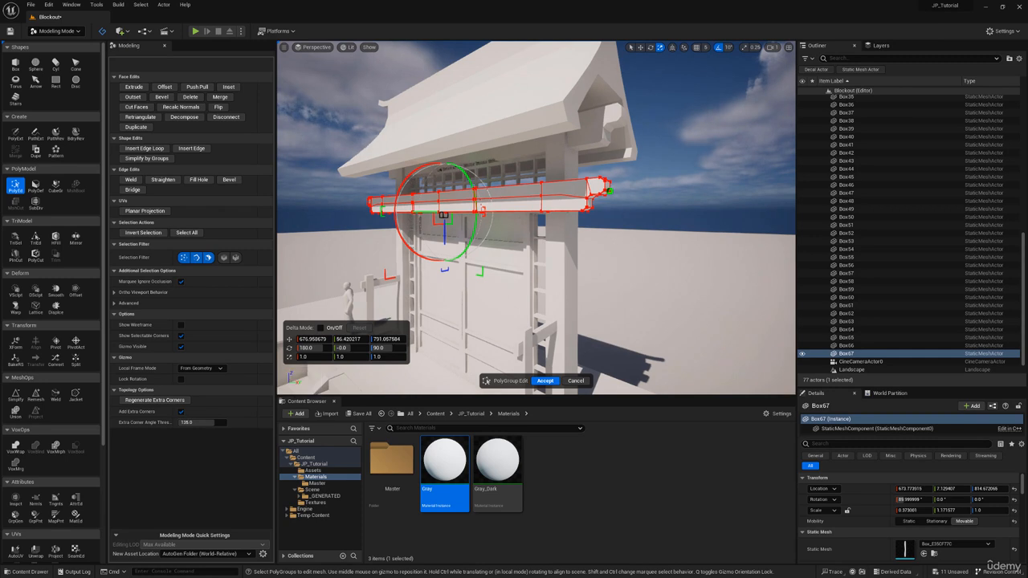
click(545, 381)
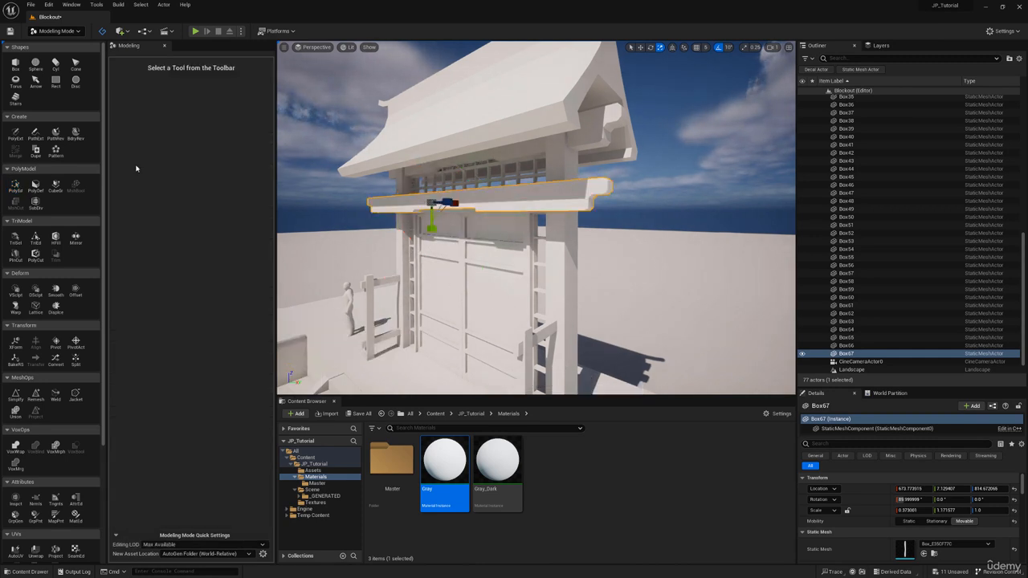
Turn the beam above the doors into its own separate mesh with the Duplicate tool
click(35, 152)
click(538, 380)
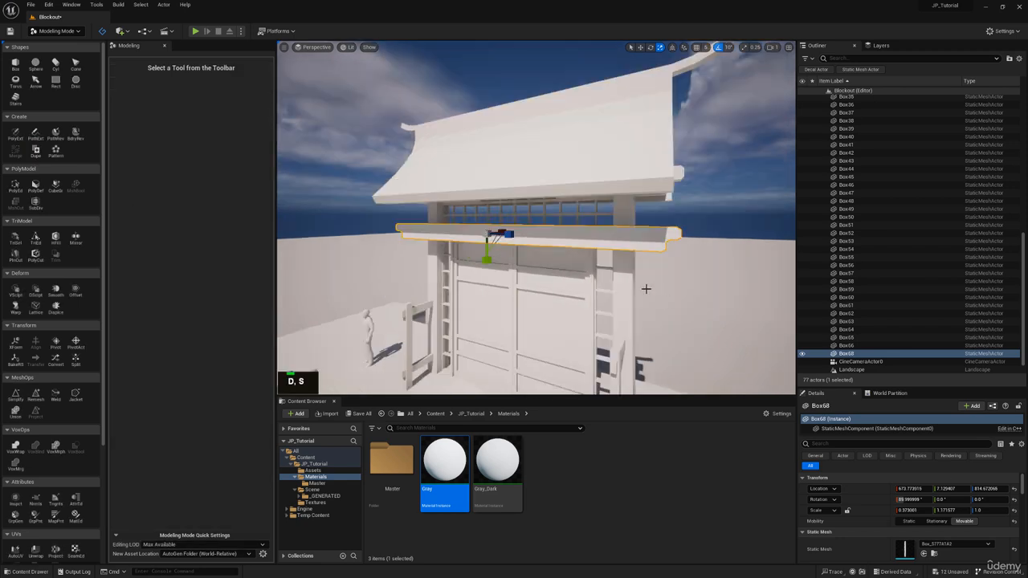
Open the beam in PolyGroup Edit and move its left end section inward to Y about -267
key(a)
right_drag(626, 257, 309, 178)
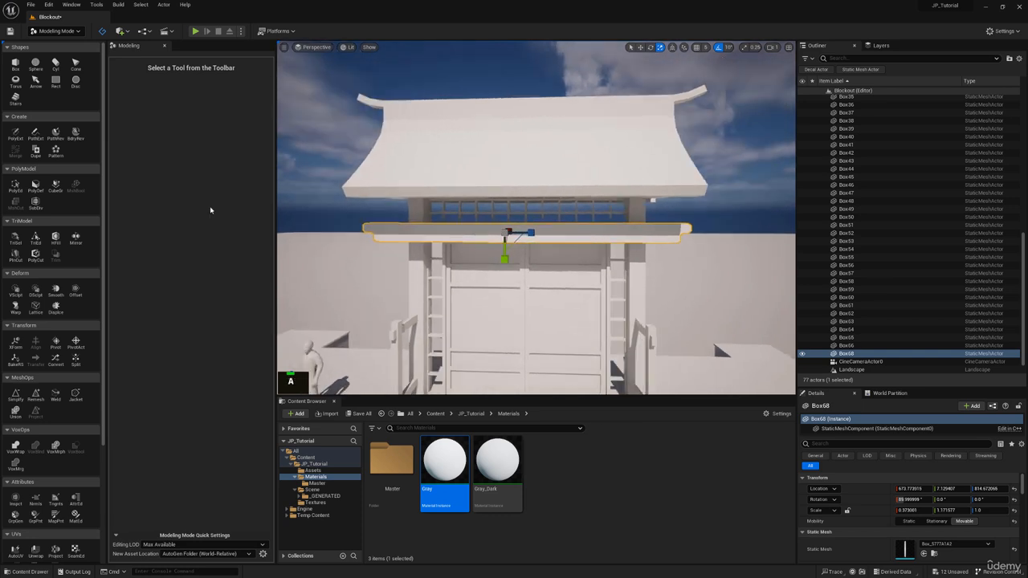
click(16, 186)
drag(314, 180, 459, 282)
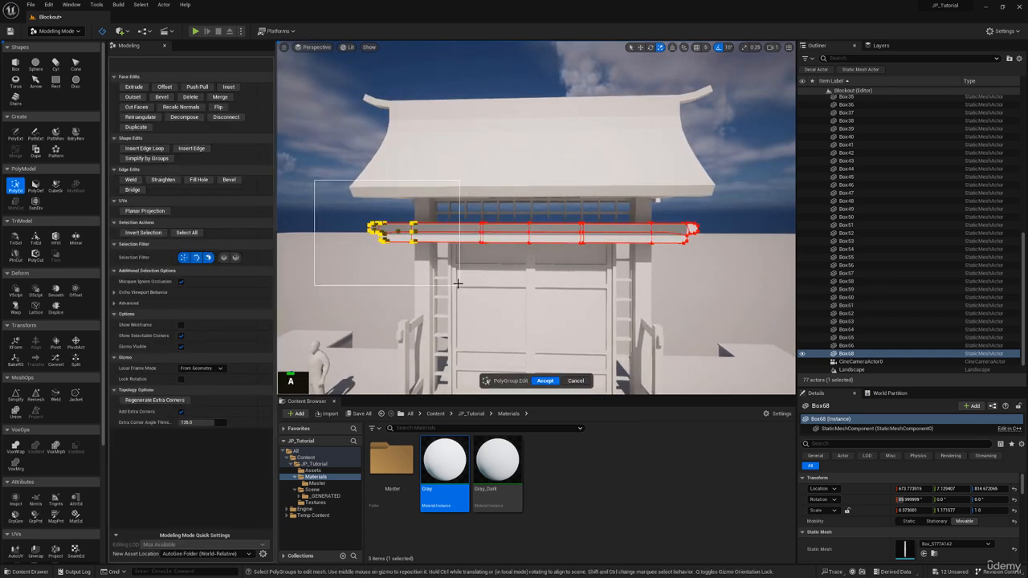
right_drag(459, 282, 478, 257)
drag(479, 255, 489, 254)
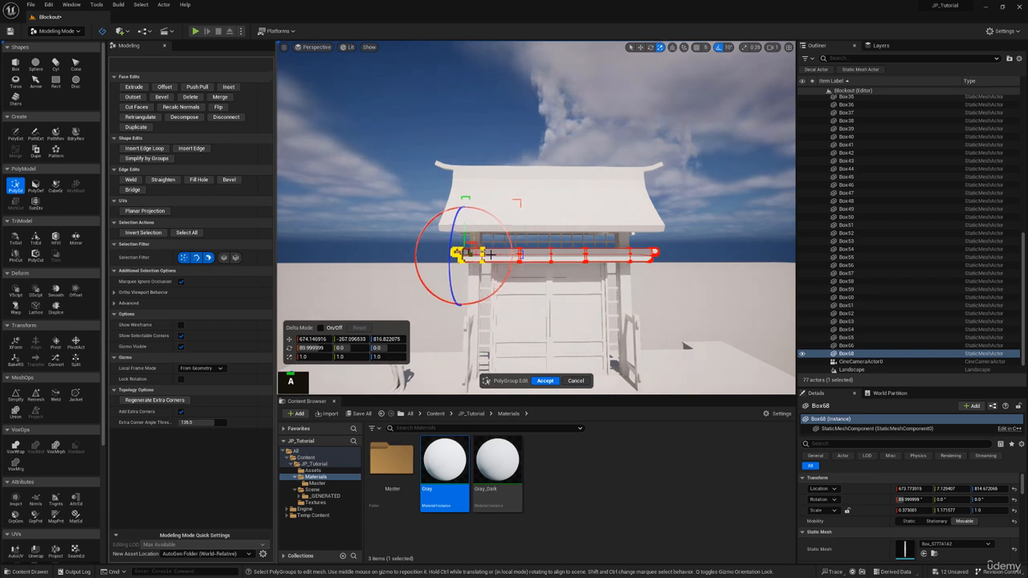
Move the beam's right end section inward to Y about 381 and accept the PolyGroup edit
key(w)
right_drag(477, 241, 474, 241)
drag(474, 240, 604, 281)
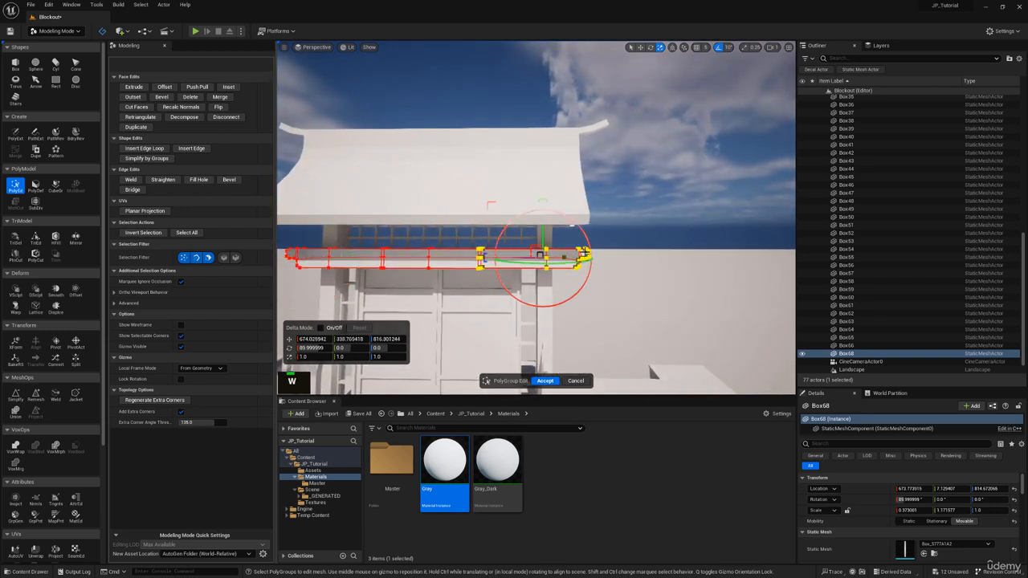
mouse_move(524, 258)
mouse_down()
mouse_move(553, 257)
mouse_move(543, 258)
mouse_up()
key(s)
key(a)
right_drag(543, 258, 540, 248)
key(w)
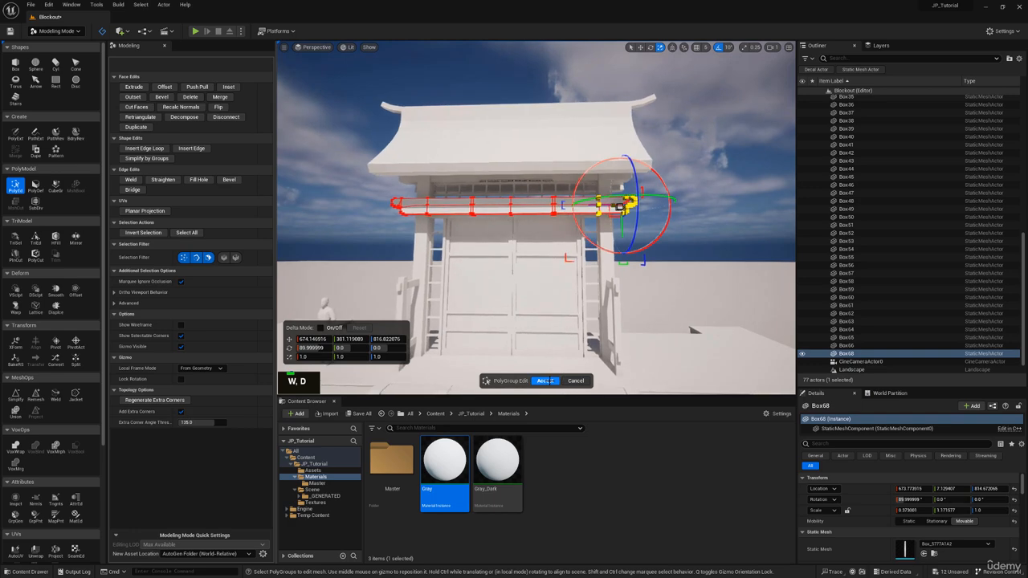
click(546, 380)
Move the beam slightly back and down on the posts to X about 676, Z about 808
key(w)
right_drag(543, 337, 464, 347)
key(d)
key(s)
key(w)
scroll(528, 297, down, 5)
scroll(578, 211, down, 3)
key(w)
mouse_move(578, 210)
right_down()
mouse_move(565, 210)
mouse_move(578, 210)
right_up()
key(s)
key(a)
key(d)
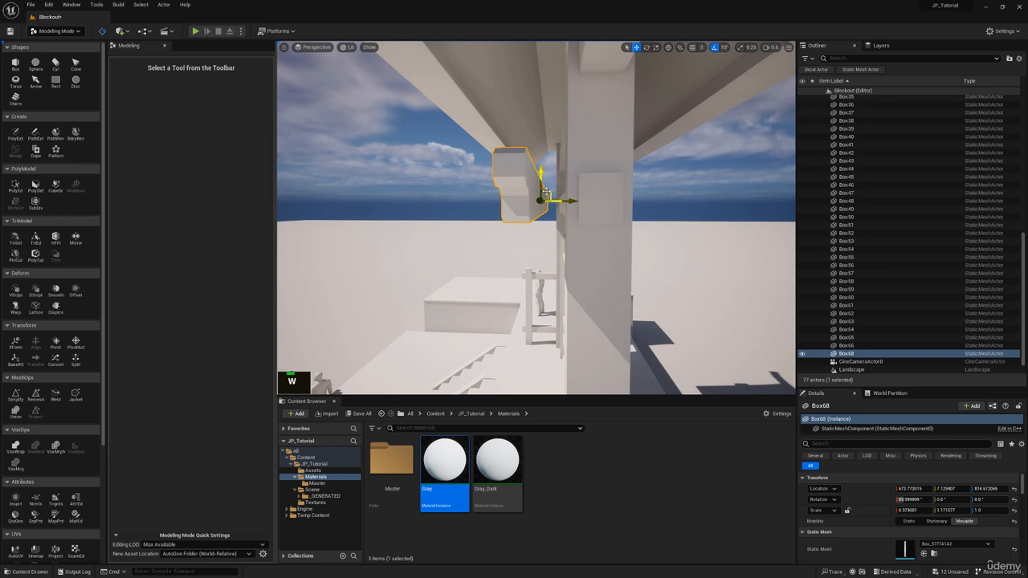
drag(546, 193, 567, 204)
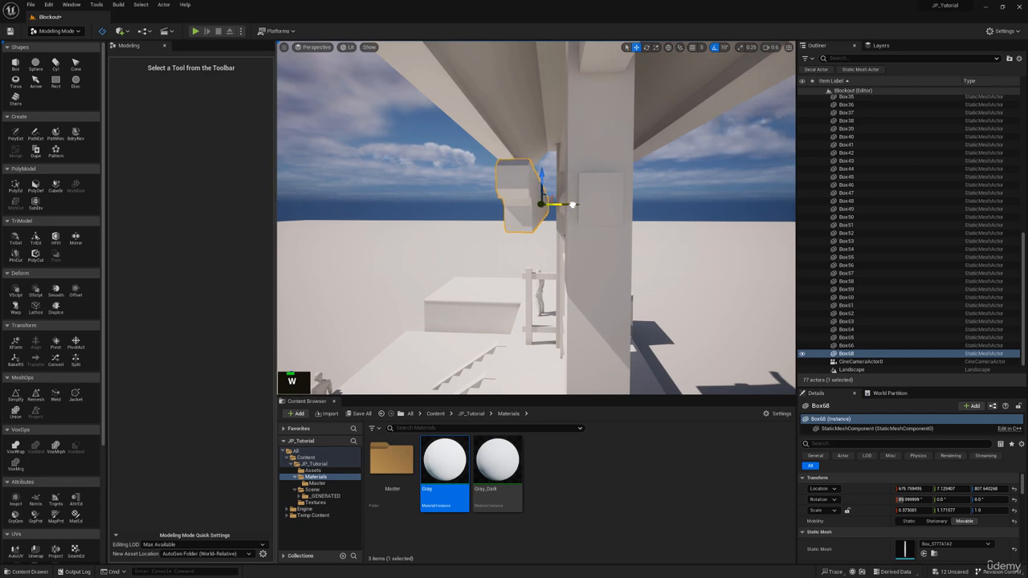
Duplicate the beam and rotate the copy 90° about the vertical axis so it points out from the gate
right_drag(573, 204, 547, 213)
key(s)
key(a)
key(w)
key(ctrl+v)
key(e)
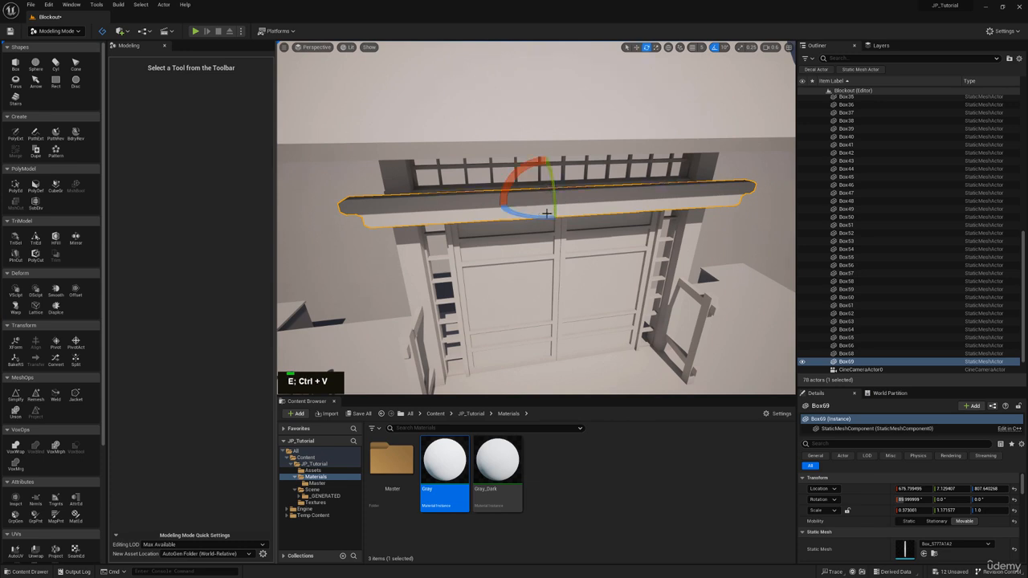
drag(546, 213, 557, 207)
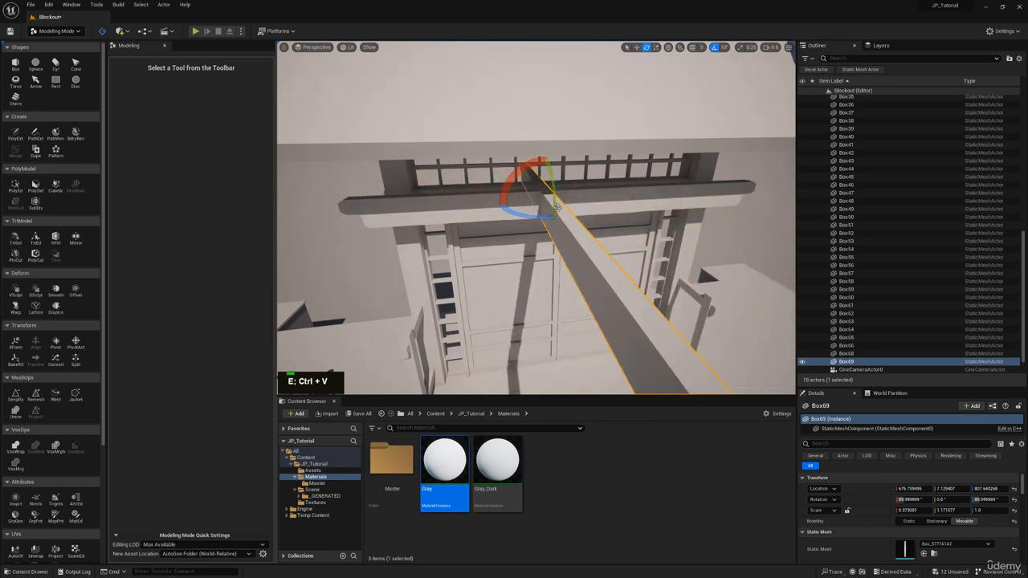
Turn the rotated beam copy into its own separate mesh with the Duplicate tool
key(a)
right_drag(557, 207, 659, 213)
key(s)
key(w)
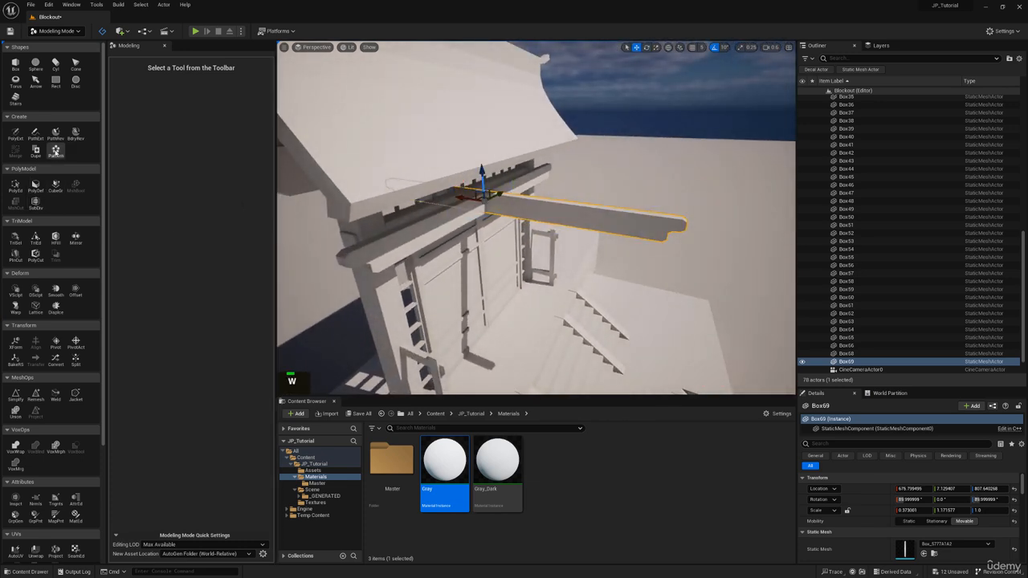
click(56, 150)
click(540, 381)
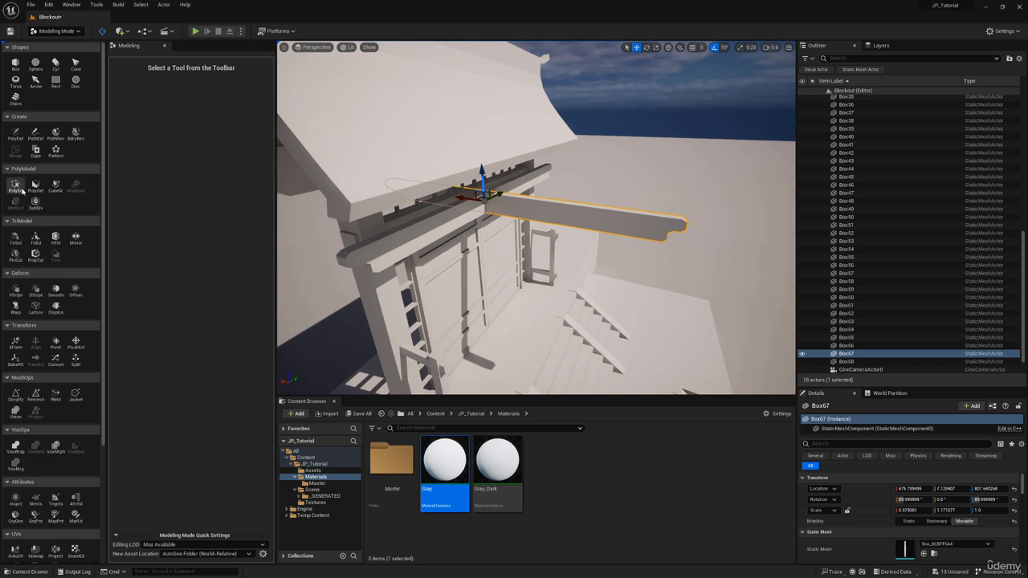
In PolyGroup Edit, select only faces, delete all of the rotated copy except its carved front tip, and accept
click(22, 190)
key(q)
key(s)
right_drag(484, 178, 487, 166)
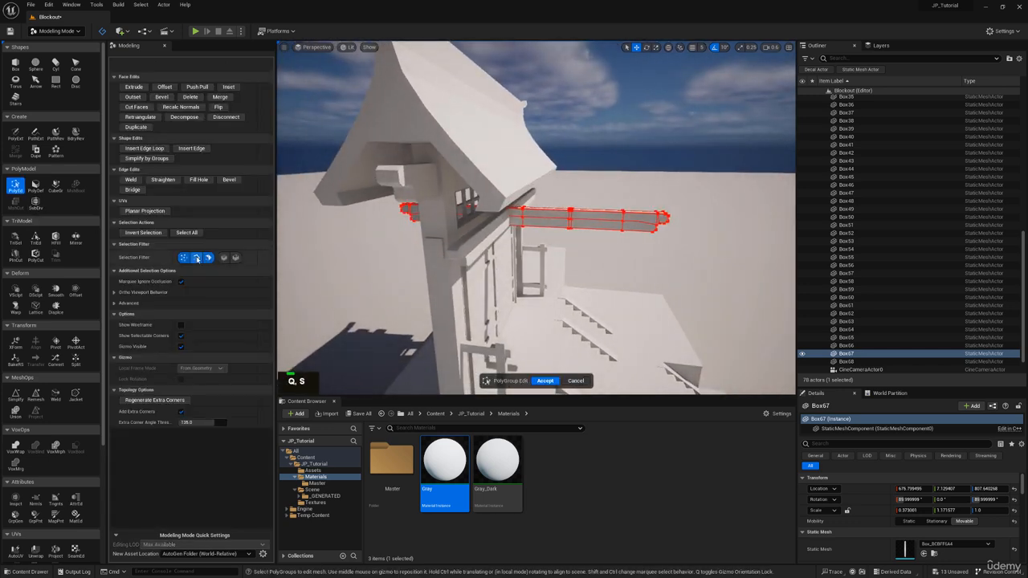
double_click(208, 258)
drag(339, 131, 605, 282)
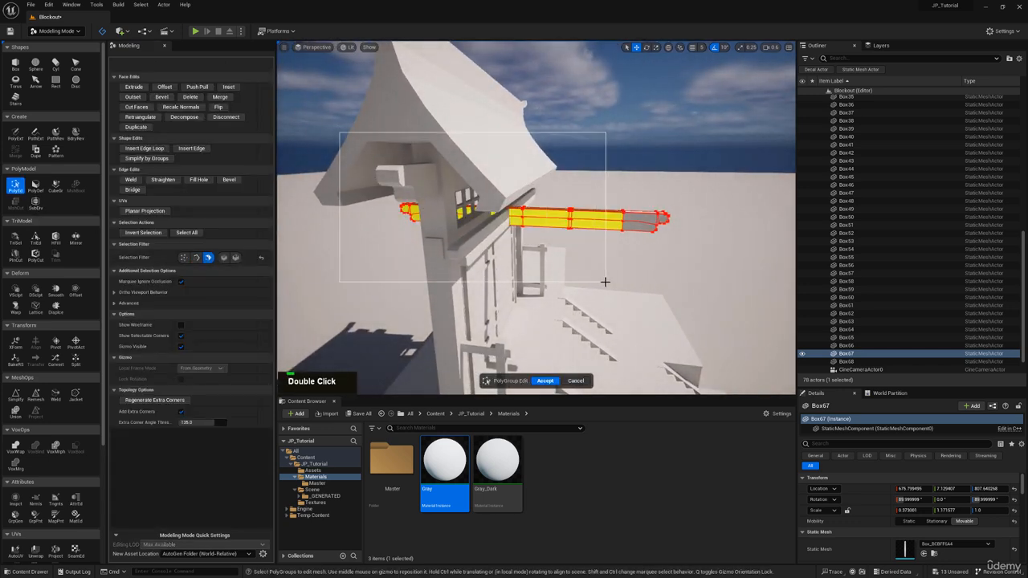
key(Delete)
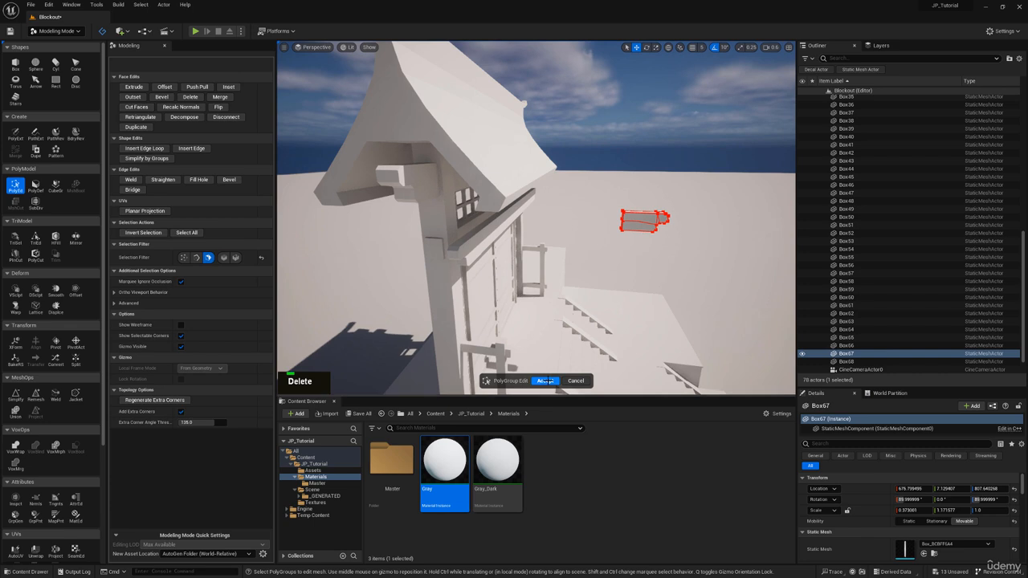
click(545, 381)
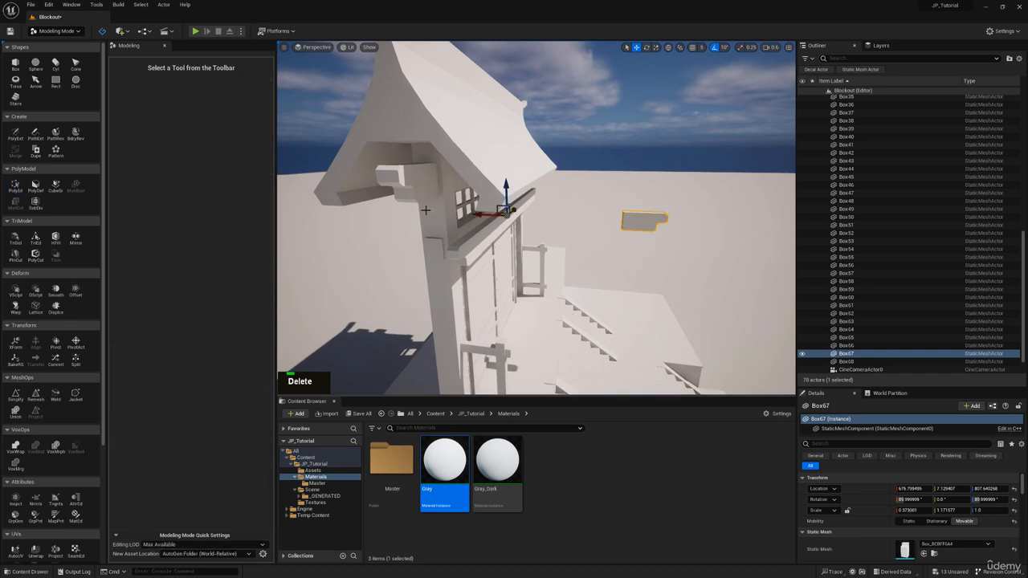
Set the carved tip piece's pivot to its center with Edit Pivot and accept
click(56, 343)
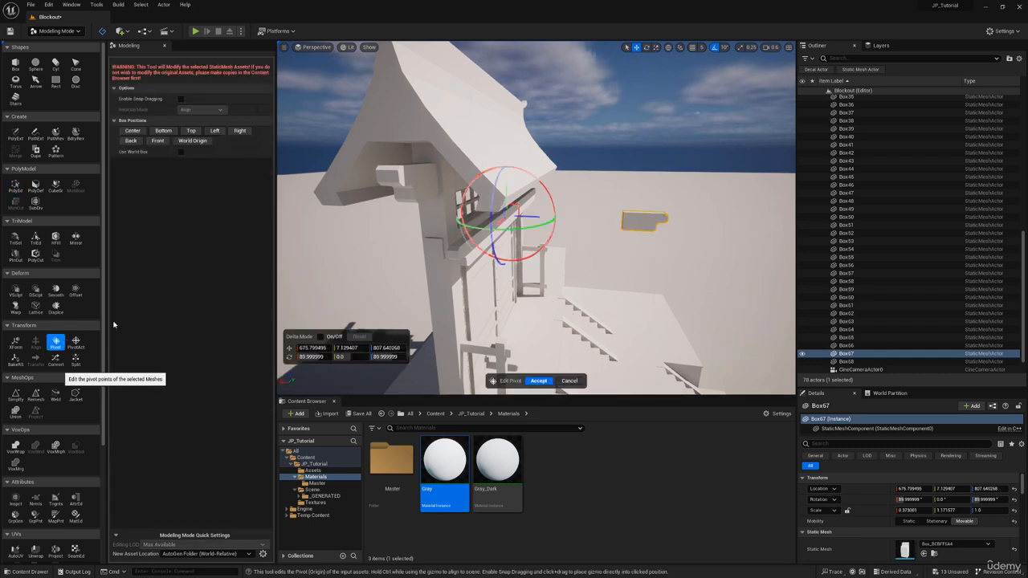
click(214, 130)
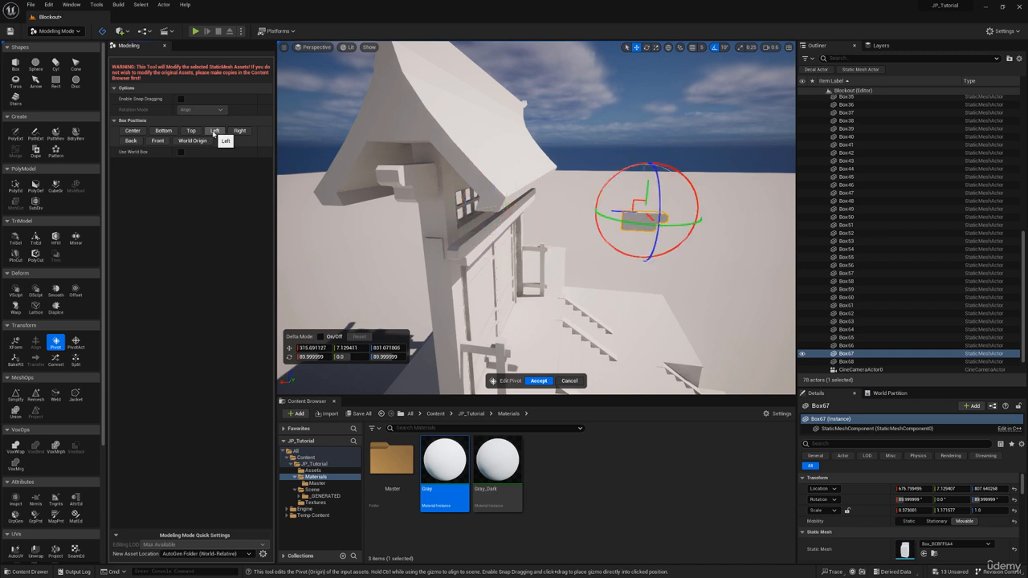
click(140, 130)
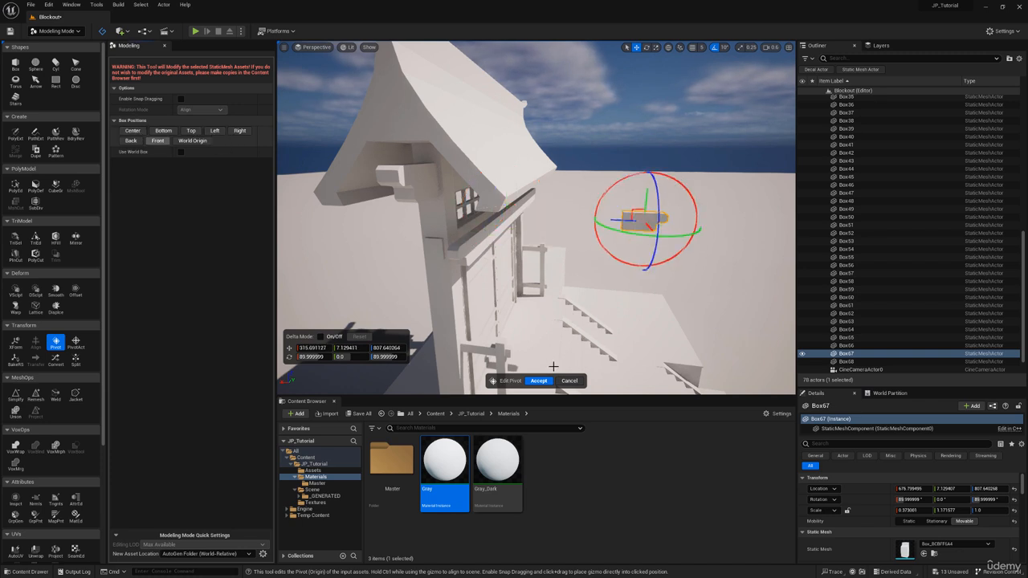
click(538, 381)
Move the carved tip piece back to the gate and sideways to the left post at Y about -239
key(e)
key(d)
right_drag(711, 217, 694, 232)
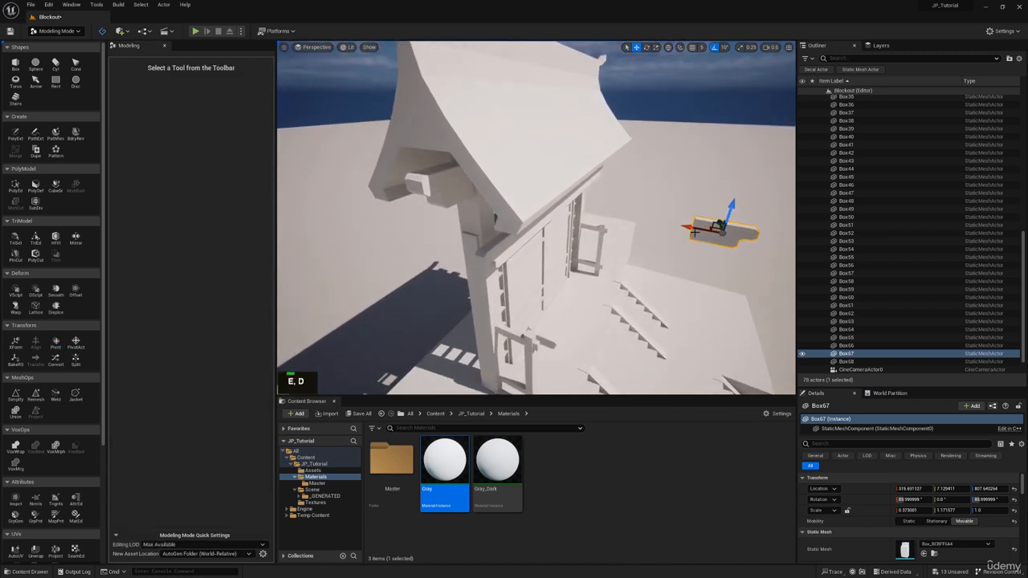
drag(701, 231, 578, 206)
key(w)
right_drag(579, 206, 514, 215)
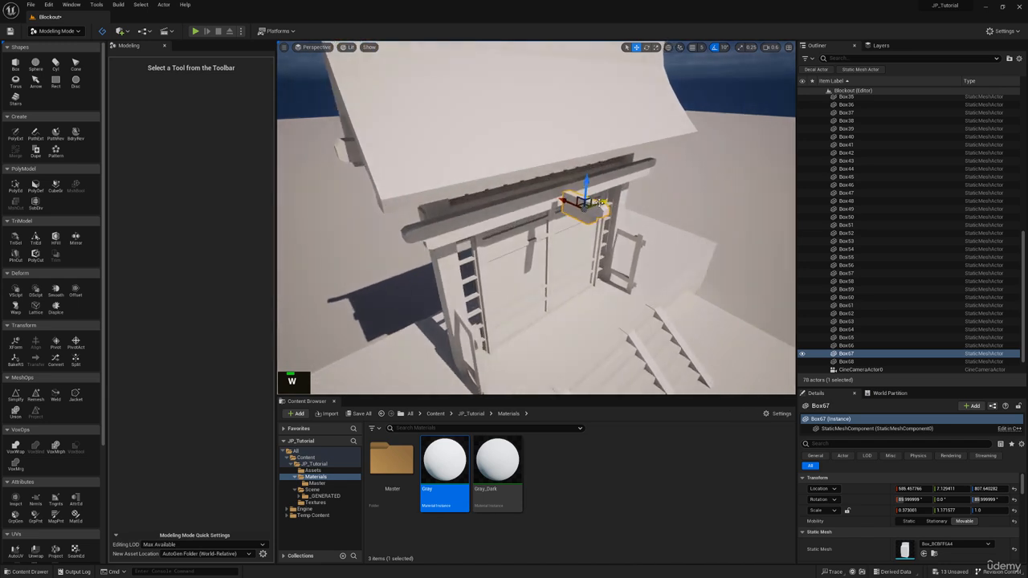
drag(607, 193, 495, 231)
right_drag(495, 230, 626, 209)
Push the carved tip piece into the left post, to X about 662
key(w)
key(q)
right_drag(572, 182, 571, 174)
key(d)
drag(634, 166, 546, 166)
Scale the long beam's height down to about 0.90 and raise it to Z about 812
right_drag(546, 166, 659, 166)
key(d)
key(q)
click(556, 152)
key(a)
key(r)
drag(539, 205, 538, 199)
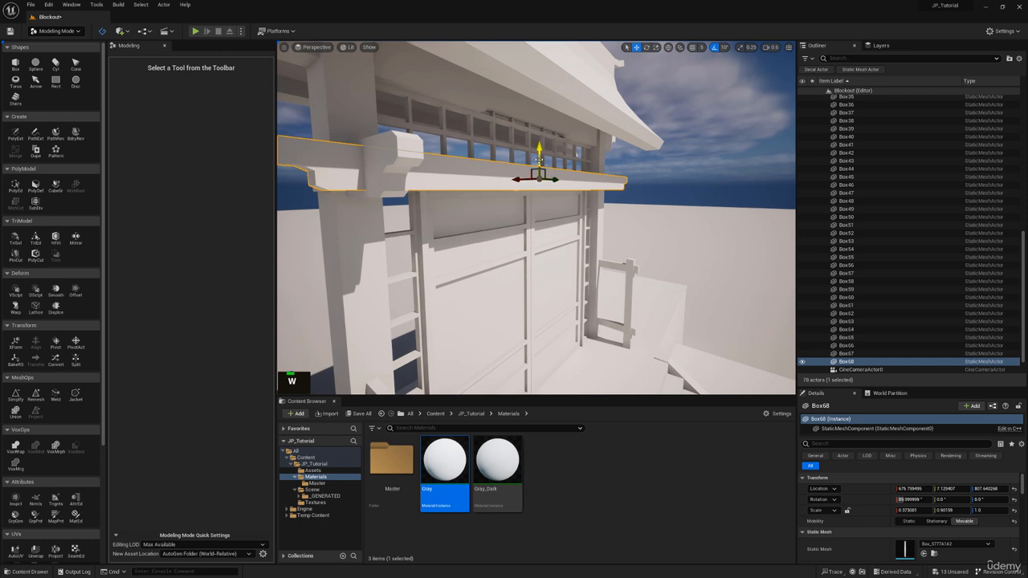
drag(539, 158, 539, 155)
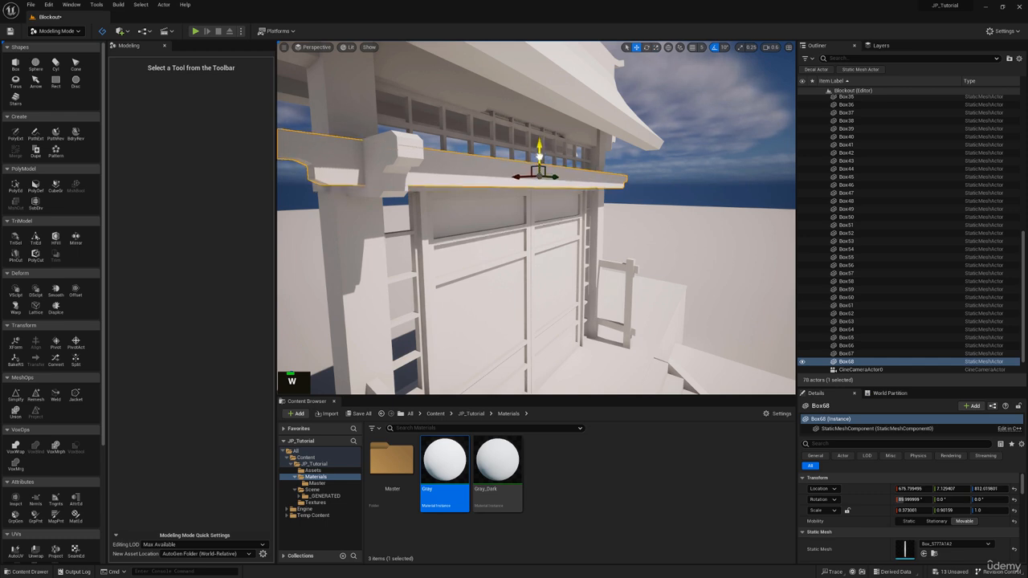
Select the carved tip piece and center it on the left post at Y about -237
click(401, 154)
right_drag(401, 154, 491, 156)
key(q)
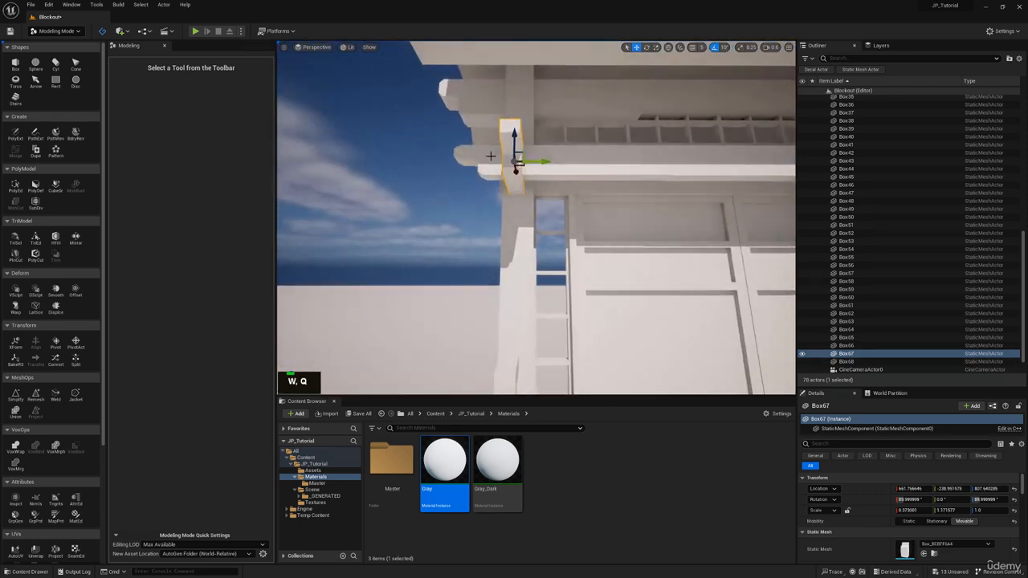
right_drag(538, 161, 338, 159)
key(w)
key(d)
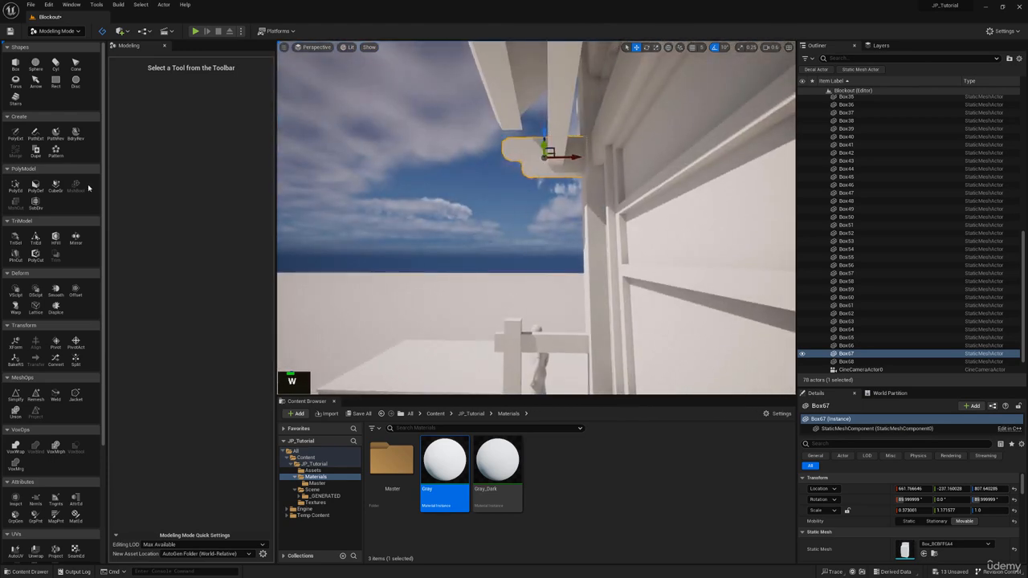
In PolyGroup Edit, enable edge and corner selection, extend the carved piece's front end outward, and accept
click(15, 185)
drag(475, 107, 539, 201)
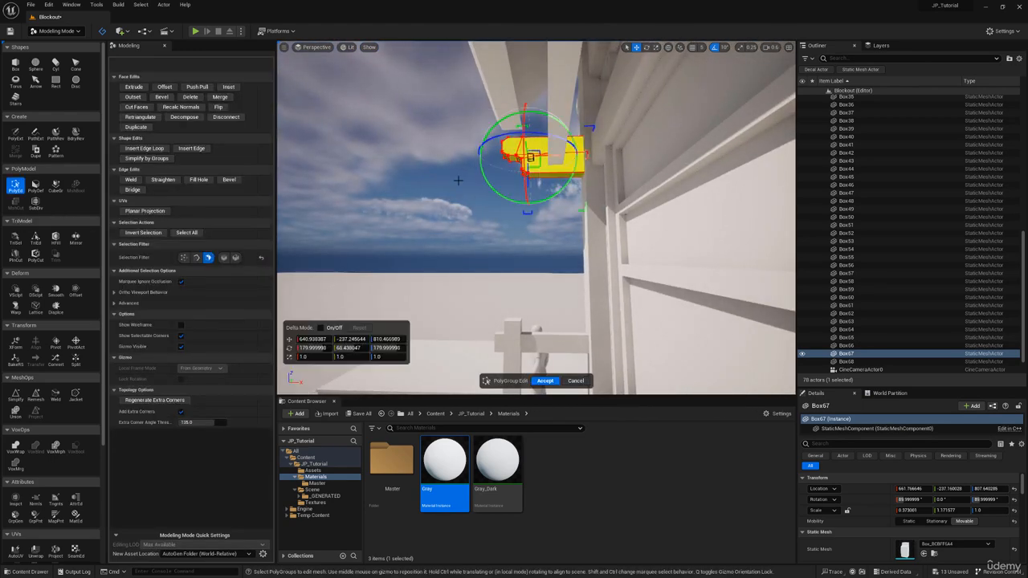
click(197, 258)
click(184, 258)
drag(393, 84, 540, 217)
drag(537, 155, 525, 156)
key(s)
mouse_move(525, 156)
right_down()
mouse_move(642, 171)
mouse_move(519, 157)
right_up()
key(d)
click(545, 381)
Duplicate the carved piece and place the copy on the right post at Y about 345
right_drag(514, 265, 566, 345)
key(e)
key(ctrl+c)
key(ctrl+v)
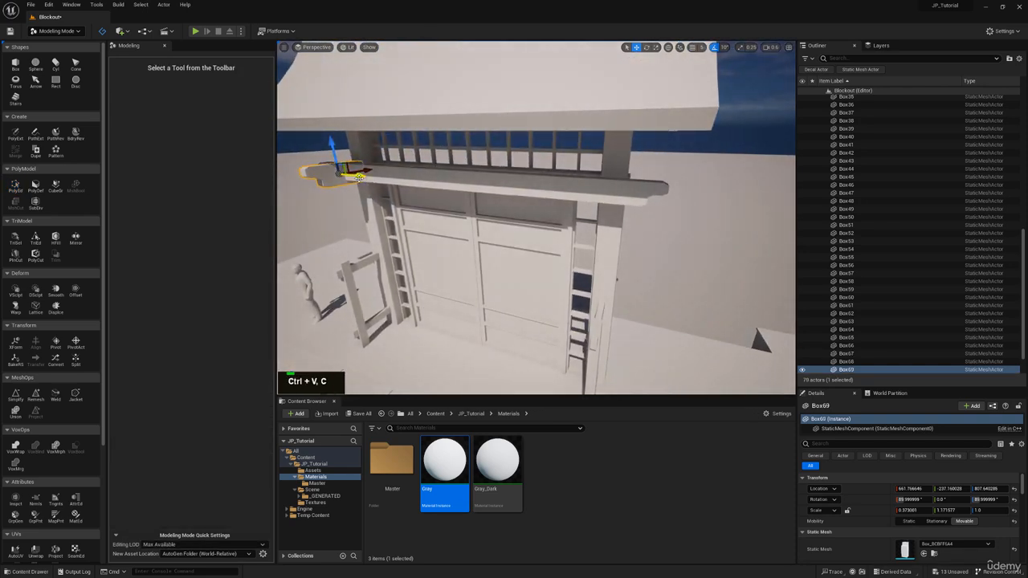
drag(359, 175, 659, 213)
key(q)
right_drag(658, 214, 688, 151)
key(w)
drag(575, 175, 565, 175)
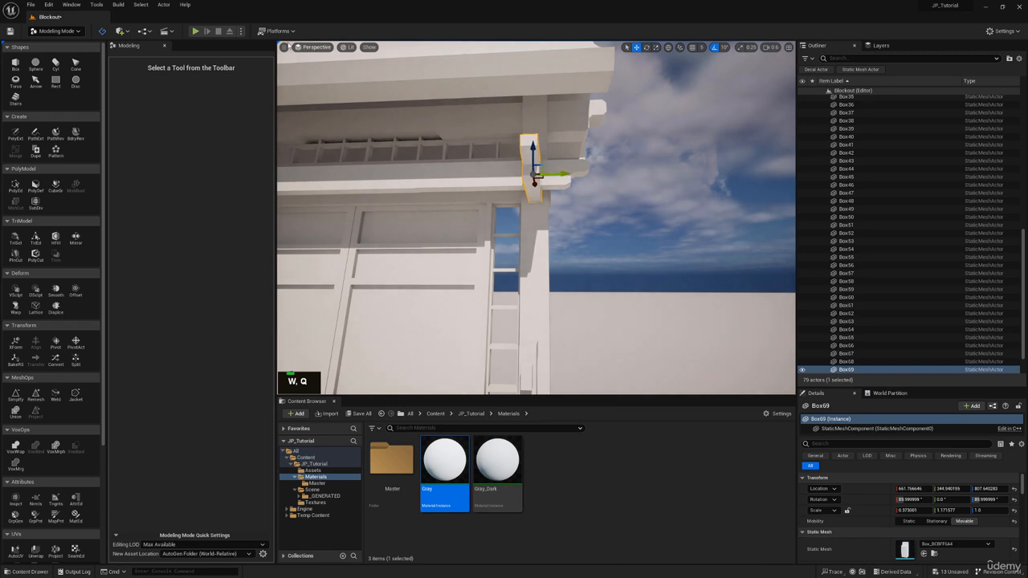
Switch the viewport to the cine camera and compare the gate's proportions and details with the reference paintings
click(316, 46)
click(330, 138)
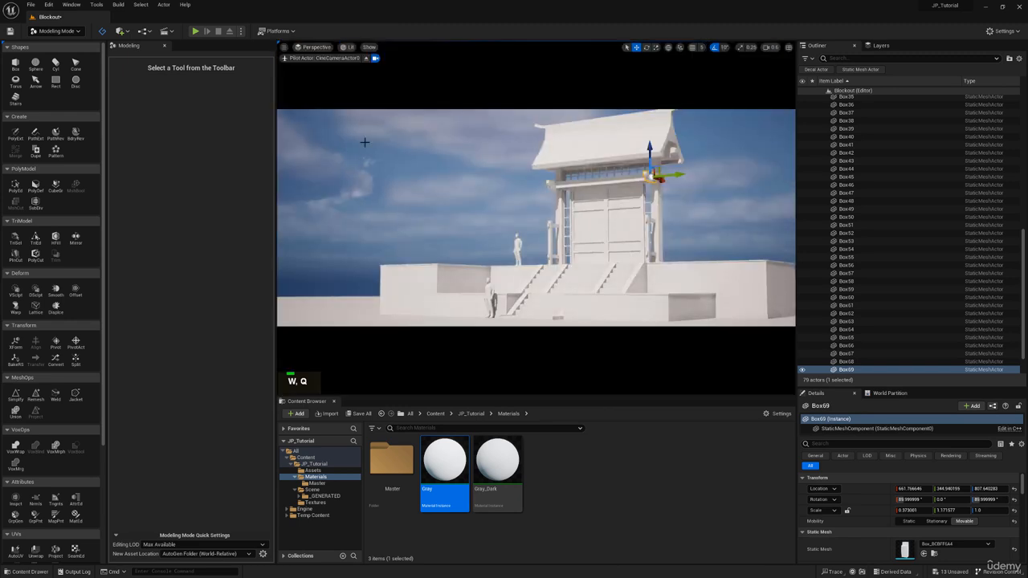
click(448, 148)
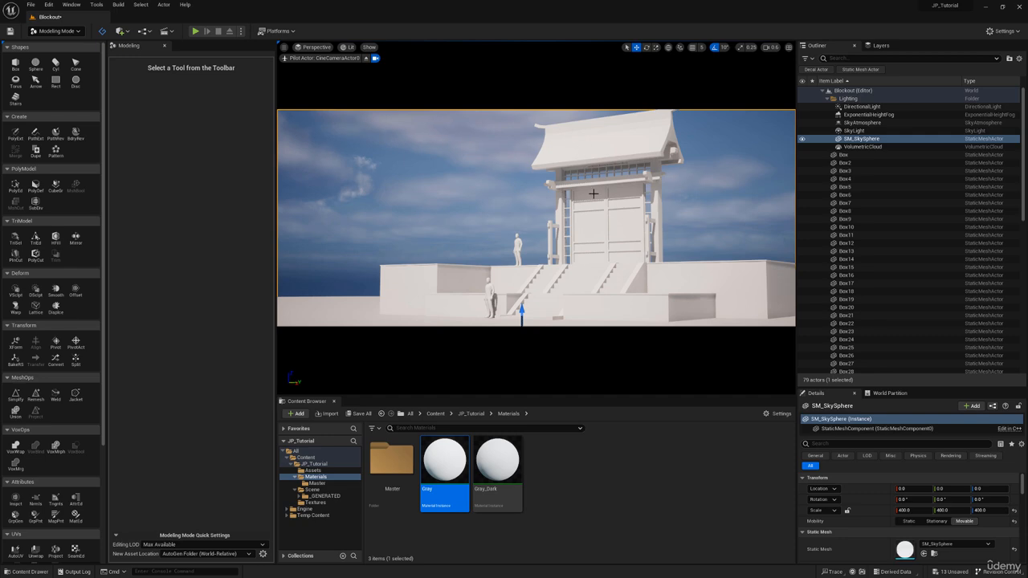
scroll(597, 0, down, 2)
scroll(597, 0, up, 2)
right_drag(305, 0, 385, 322)
middle_drag(422, 301, 486, 241)
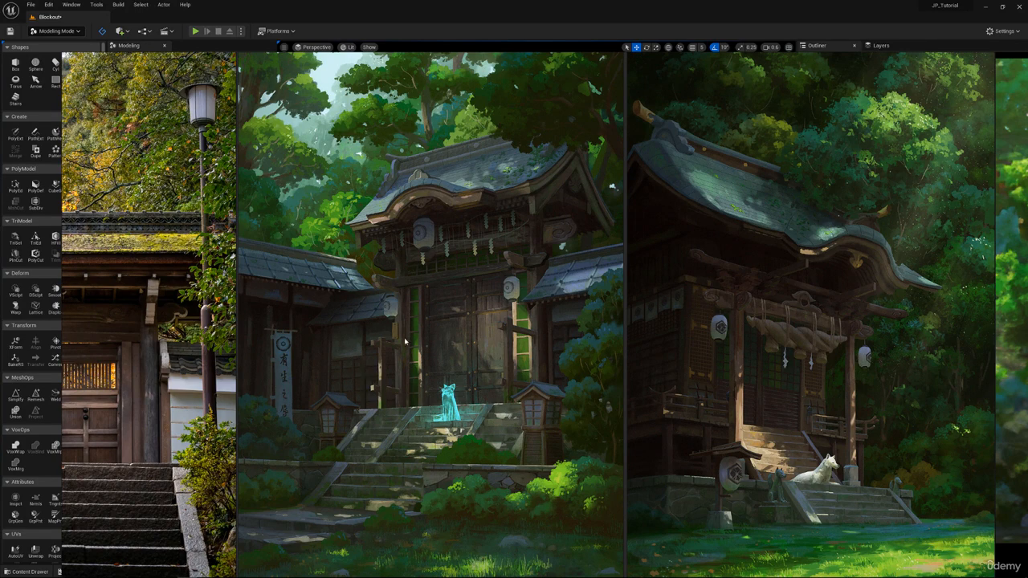
scroll(333, 291, down, 2)
middle_drag(338, 289, 354, 294)
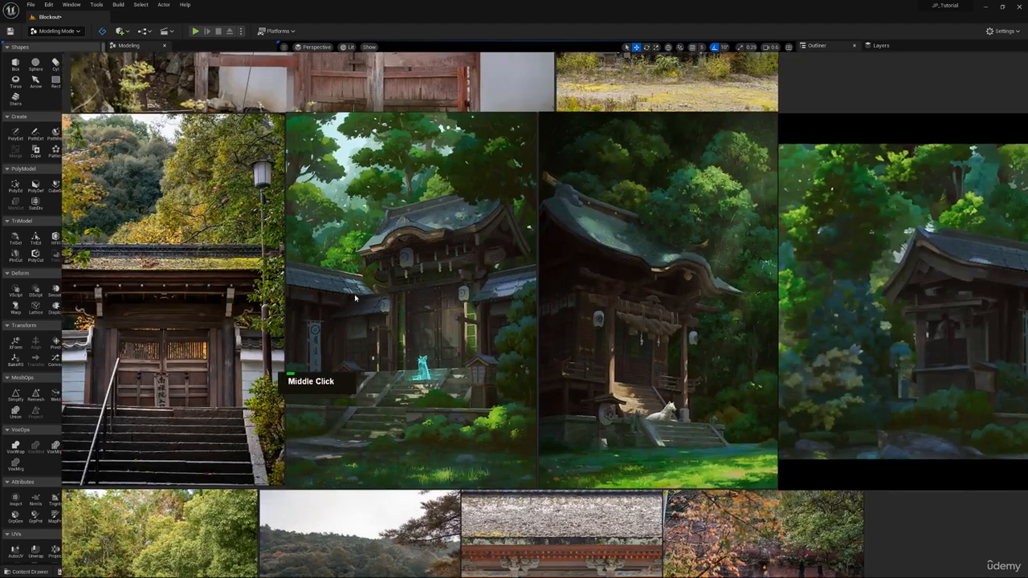
scroll(359, 291, up, 3)
right_drag(441, 321, 452, 0)
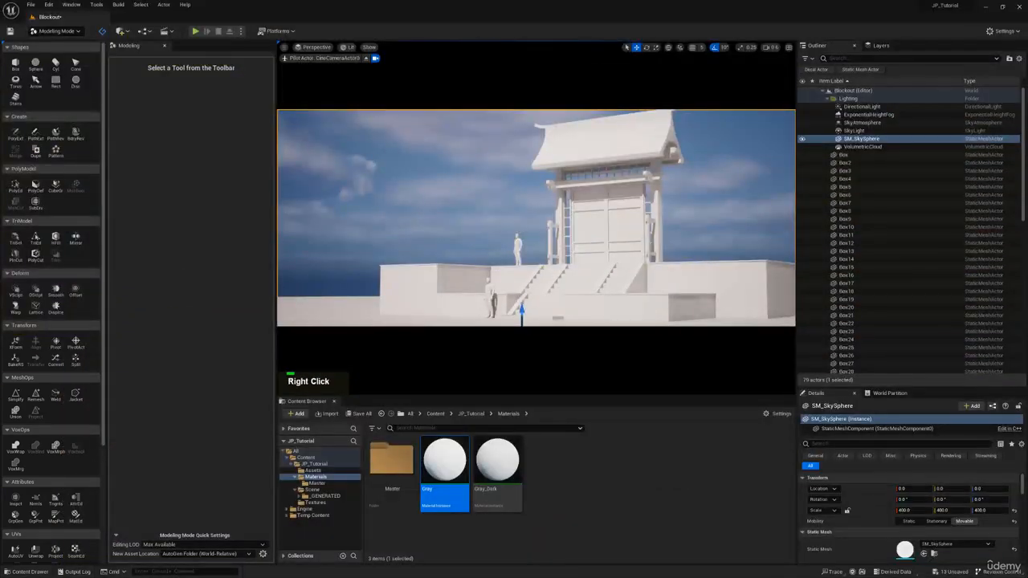
Check the roof and long beam selections, and reframe the piloted cine camera slightly so the gate sits further right
click(649, 140)
key(r)
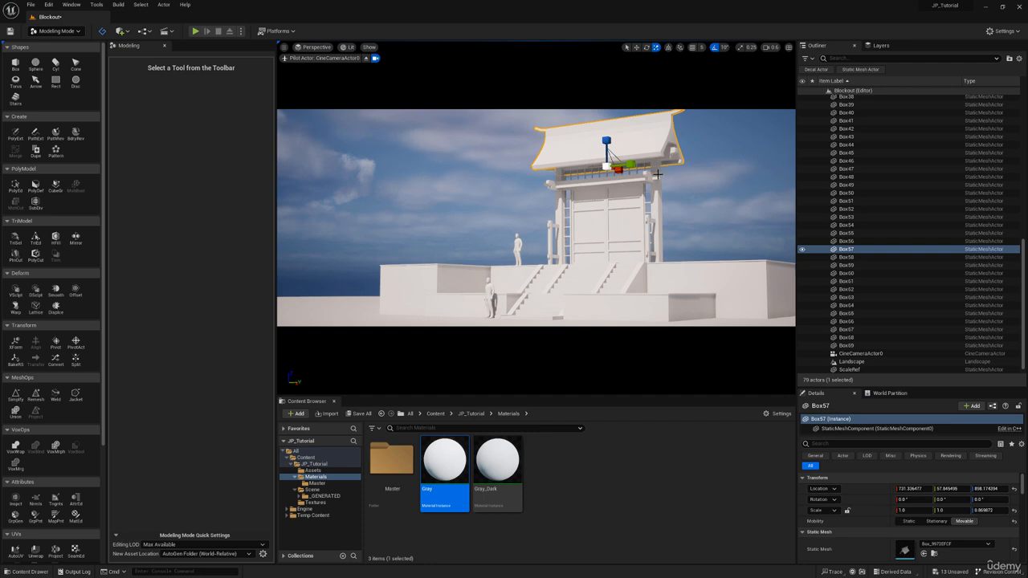
click(606, 182)
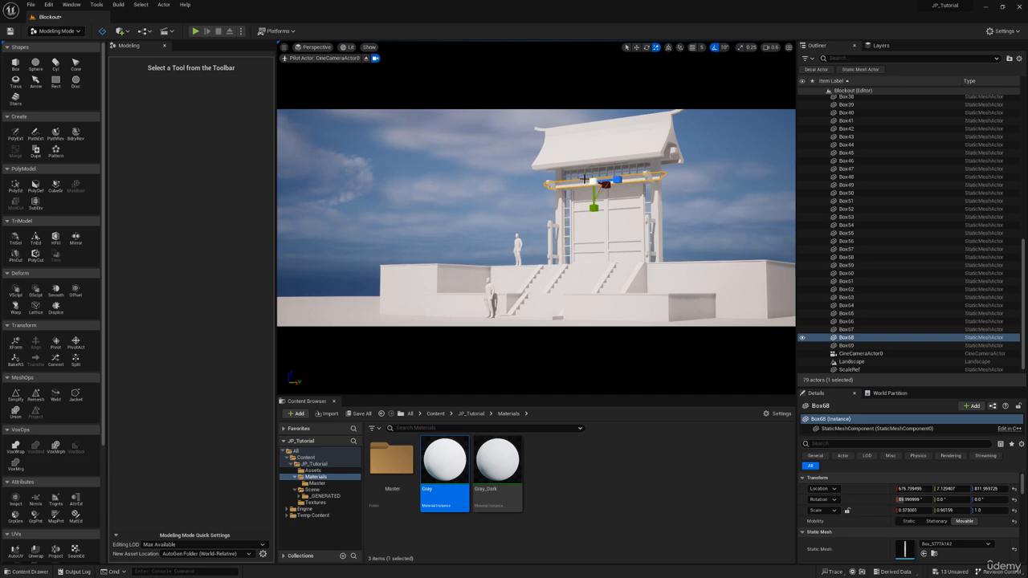
mouse_move(631, 186)
right_down()
mouse_move(647, 188)
mouse_move(631, 191)
right_up()
key(w)
key(s)
key(w)
key(w)
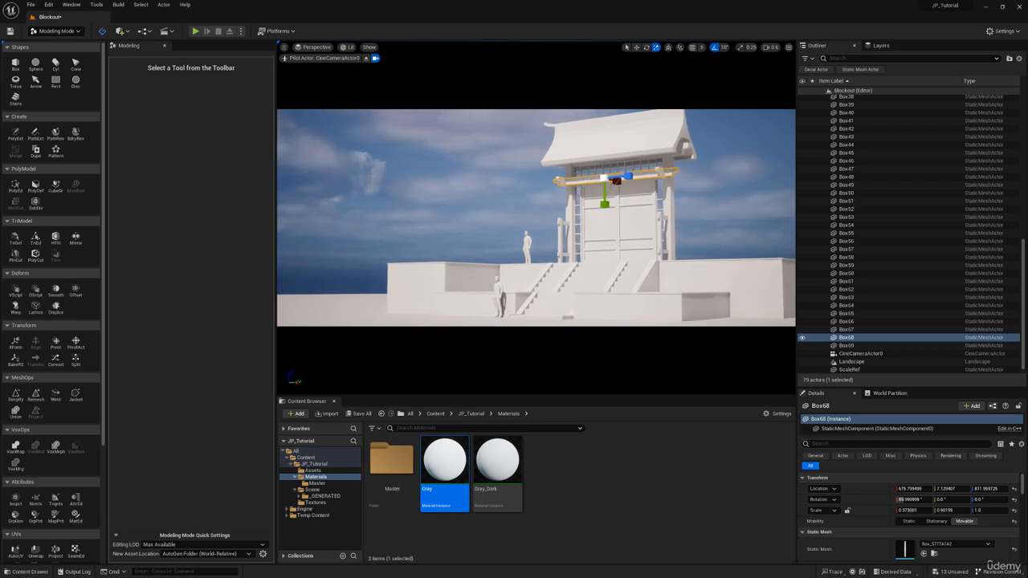
Set the cine camera's lens settings to the 50mm Prime f/1.8 preset
click(872, 354)
scroll(911, 497, down, 3)
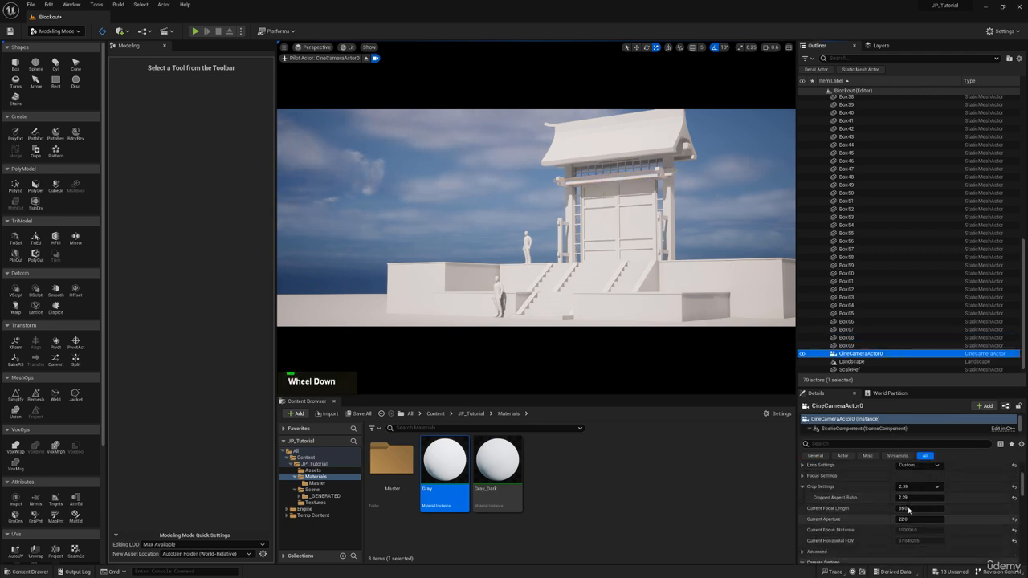
scroll(889, 503, up, 1)
click(851, 503)
scroll(851, 506, down, 2)
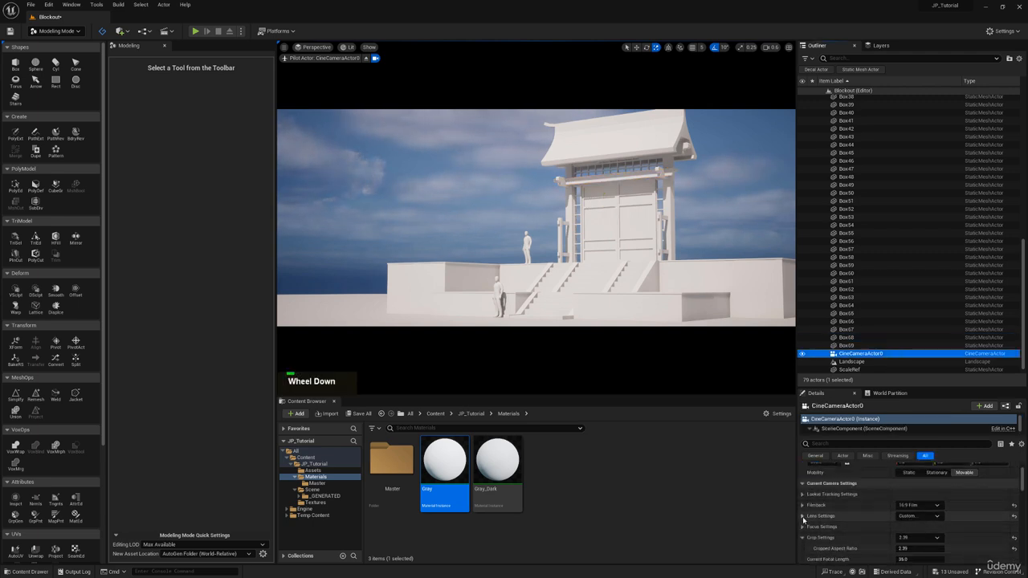
click(918, 490)
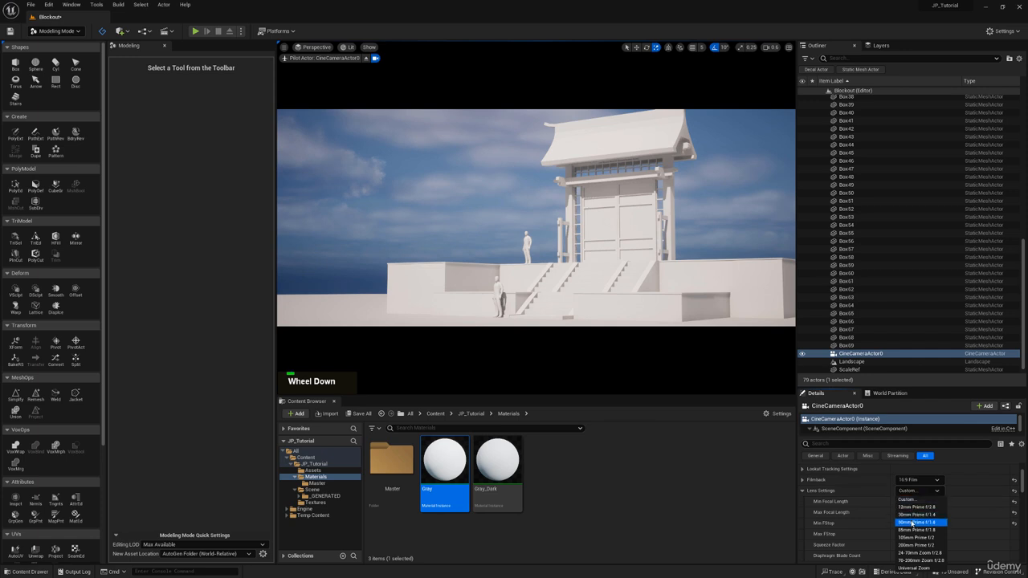
click(918, 523)
Pull the piloted cine camera back and reframe the shot around the gate, stairs and full platform width
mouse_move(554, 207)
right_down()
mouse_move(554, 193)
mouse_move(557, 208)
right_up()
key(s)
key(s)
key(w)
key(g)
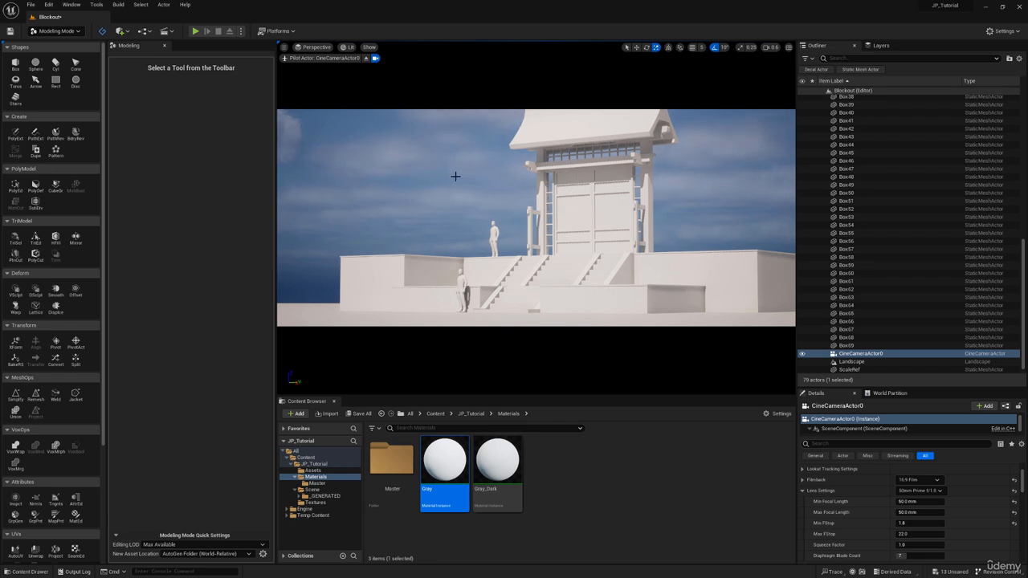
Stop piloting the cine camera and bring the perspective view close to the front of the gate
click(367, 58)
key(w)
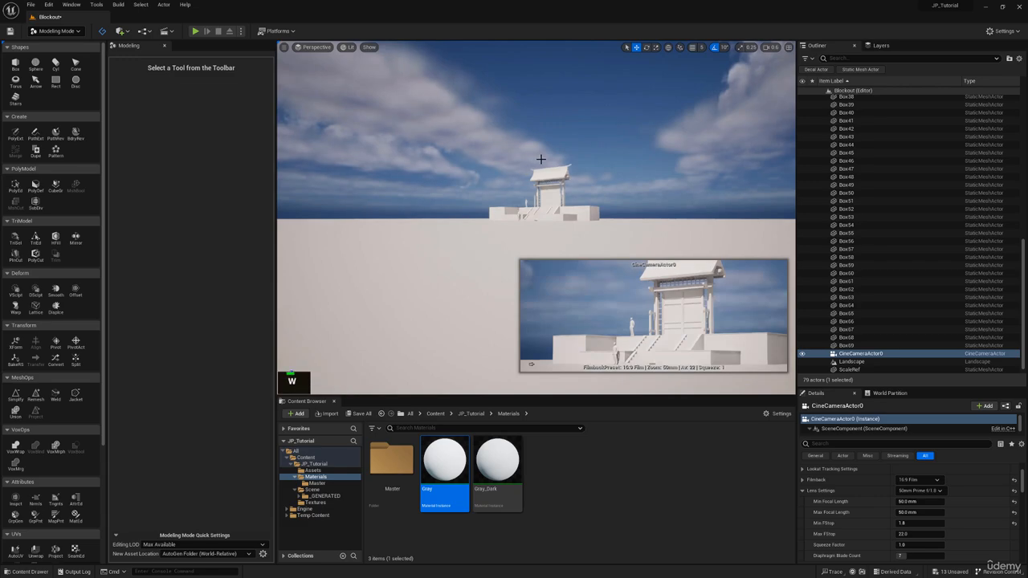
right_drag(477, 291, 514, 294)
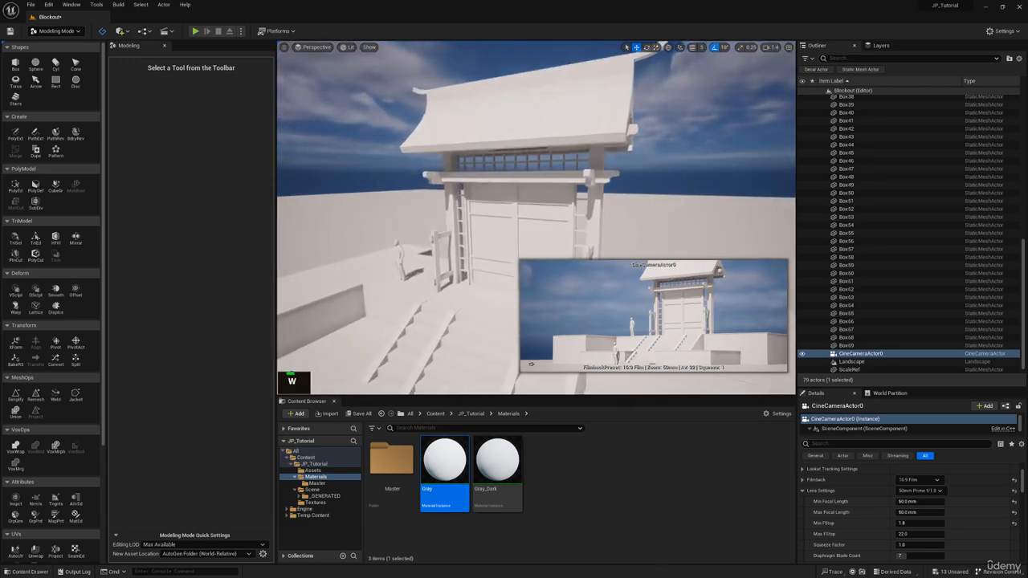
Switch to the reference board and examine the gate's roof and the adjoining side roofs in the temple painting
key(alt+Tab)
scroll(446, 229, up, 5)
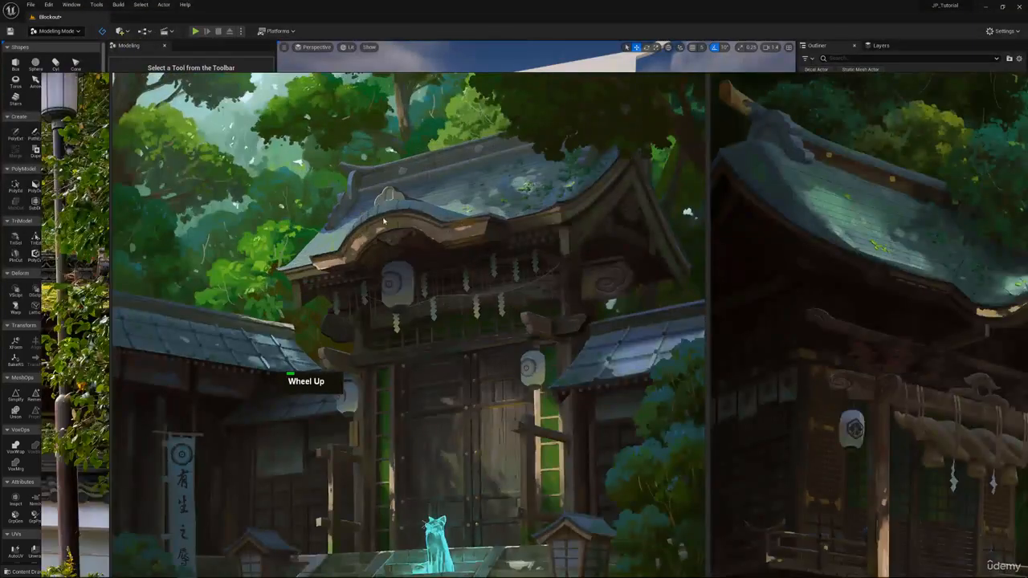
scroll(384, 221, down, 3)
scroll(685, 266, up, 1)
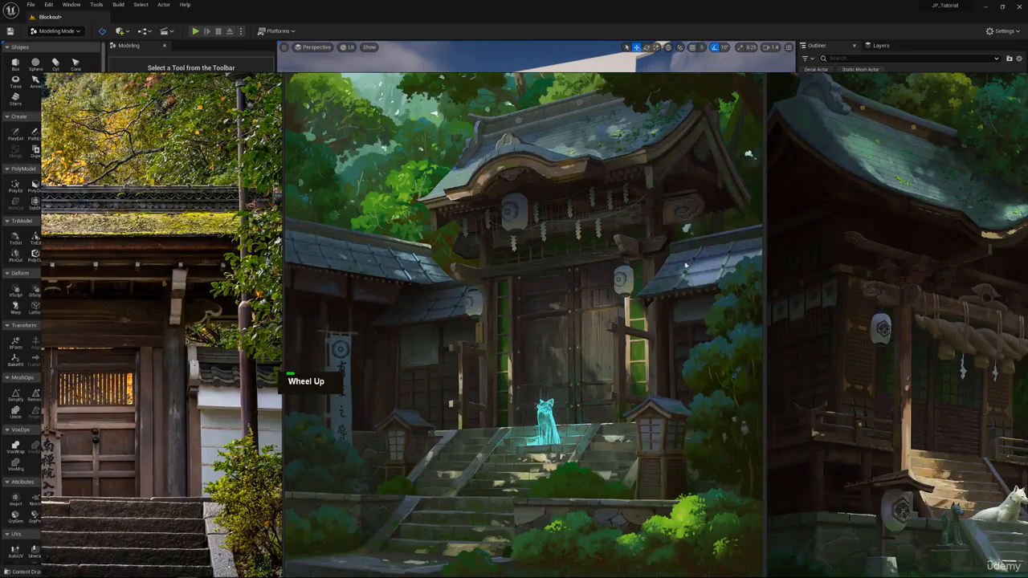
scroll(685, 266, down, 2)
right_drag(686, 265, 690, 0)
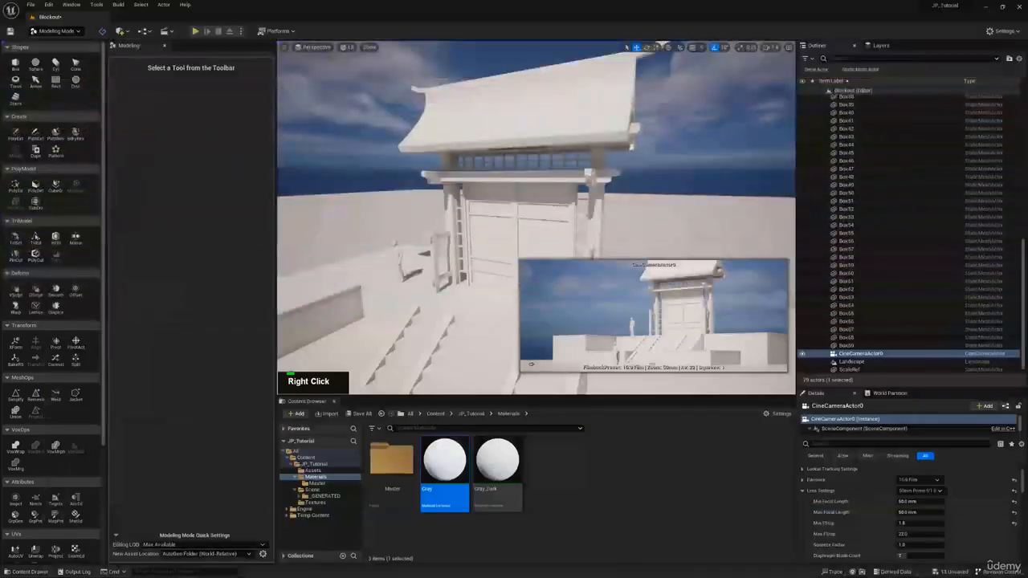